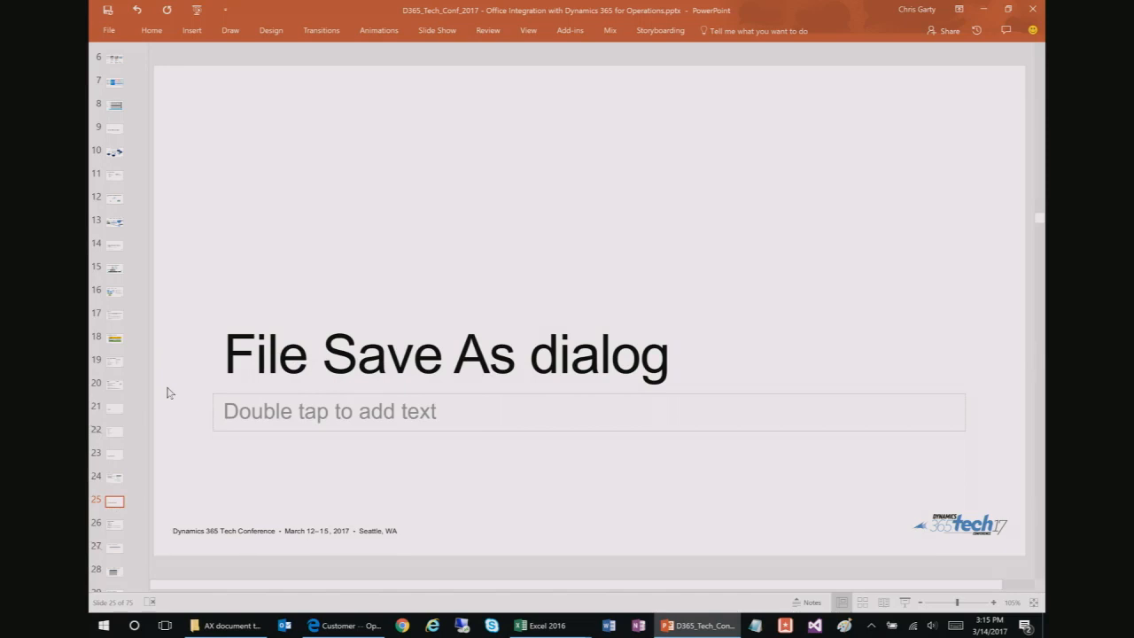
Step: Advance the slides to the Open in Excel section and switch to the Dynamics 365 customer list
key("Down")
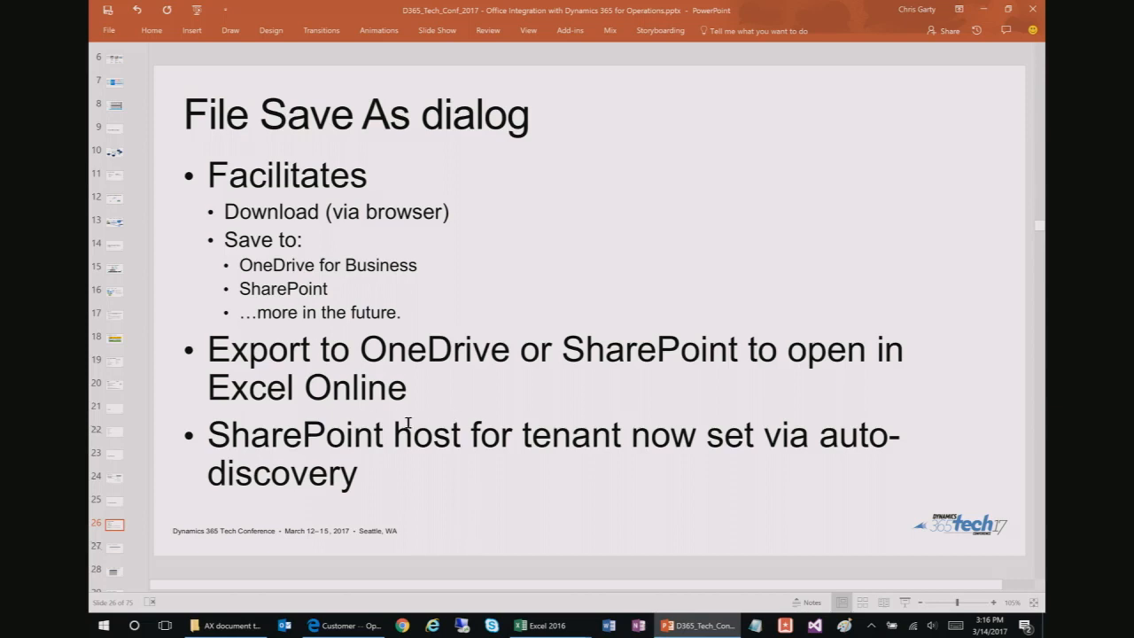
key("Page_Down")
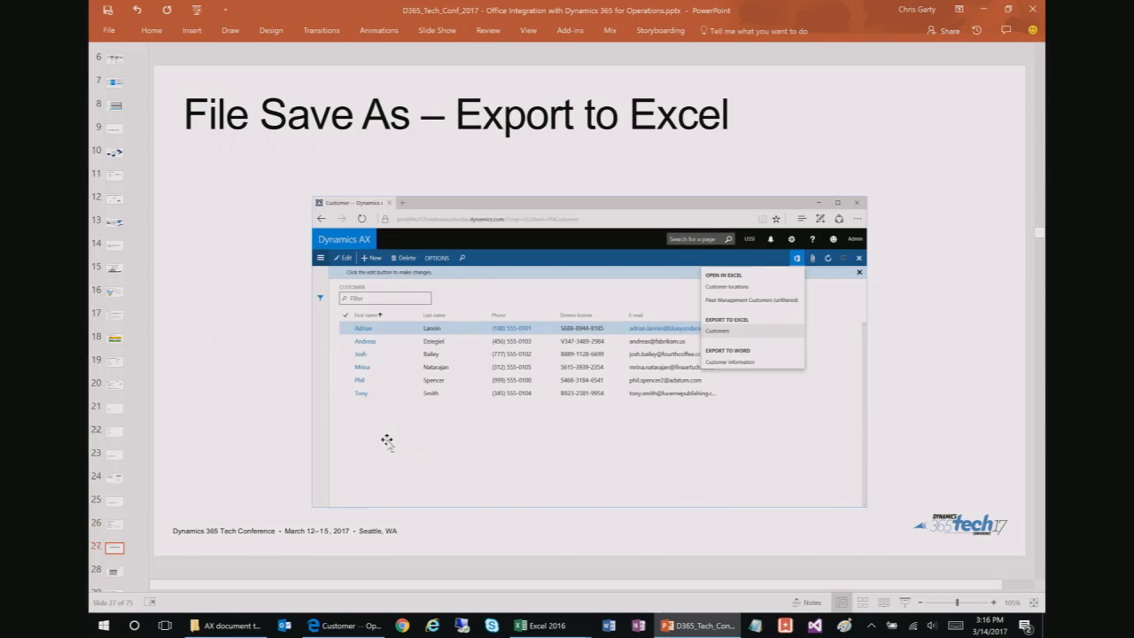
key("Page_Down")
key("Page_Down")
key("Page_Down")
key("Page_Down")
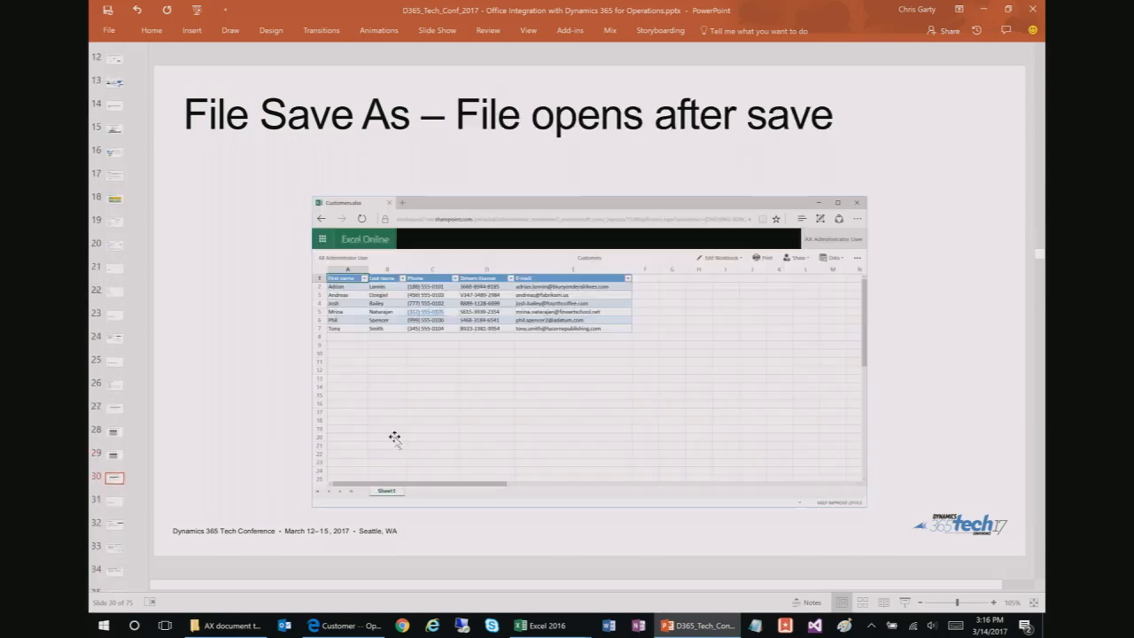
key("alt+Tab")
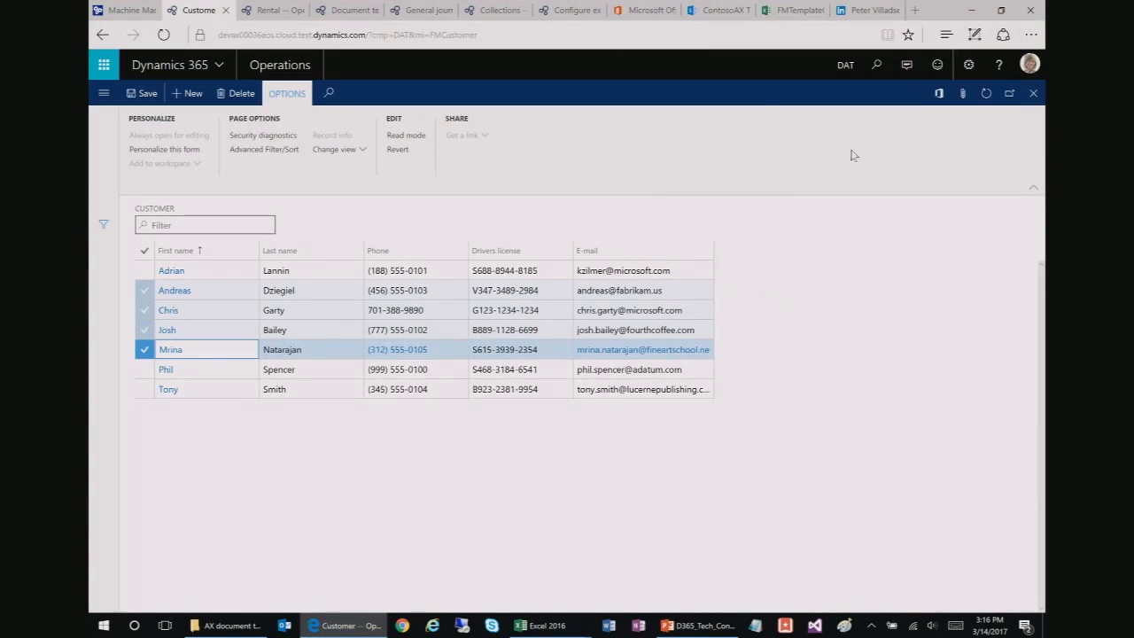
Step: Preview the Customers Export to Excel SharePoint destination, then cancel without exporting
left_click(939, 94)
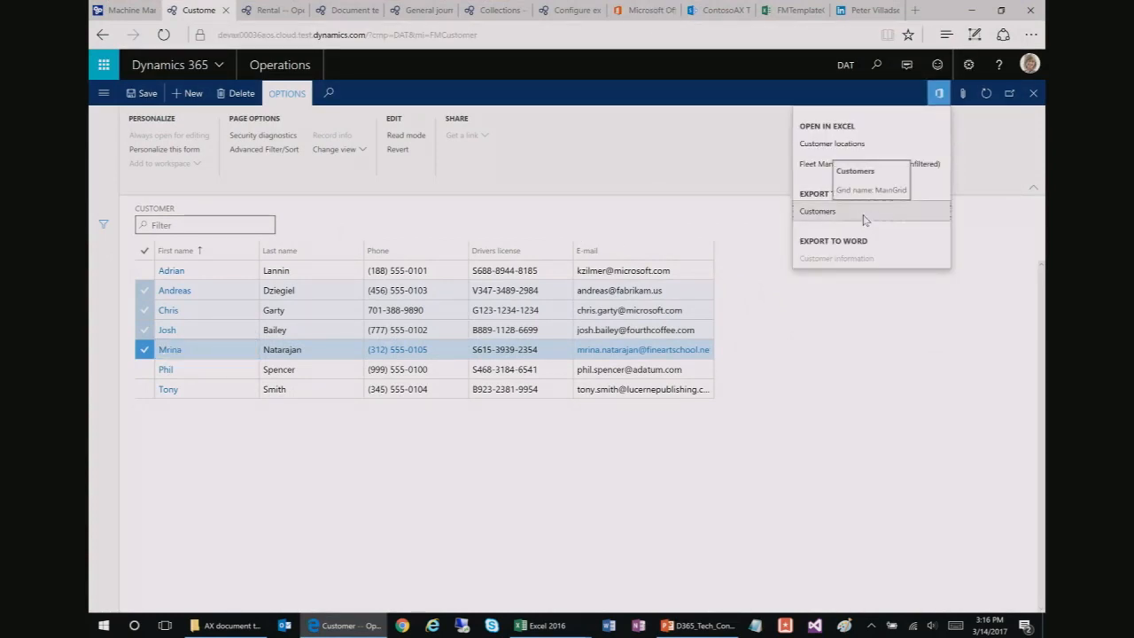
left_click(863, 217)
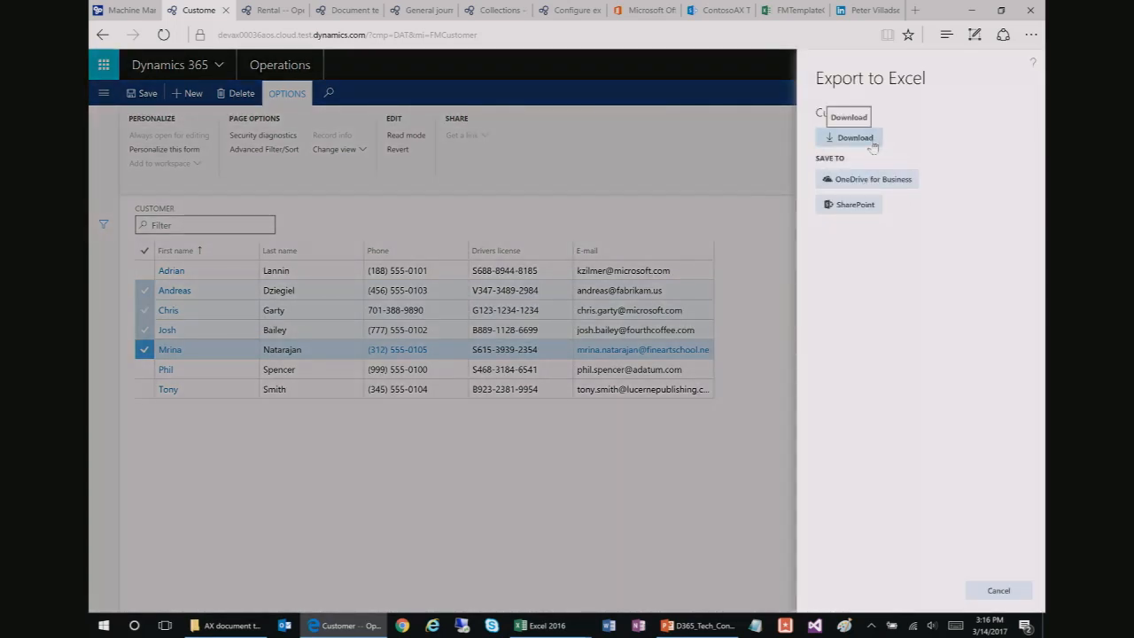
left_click(859, 209)
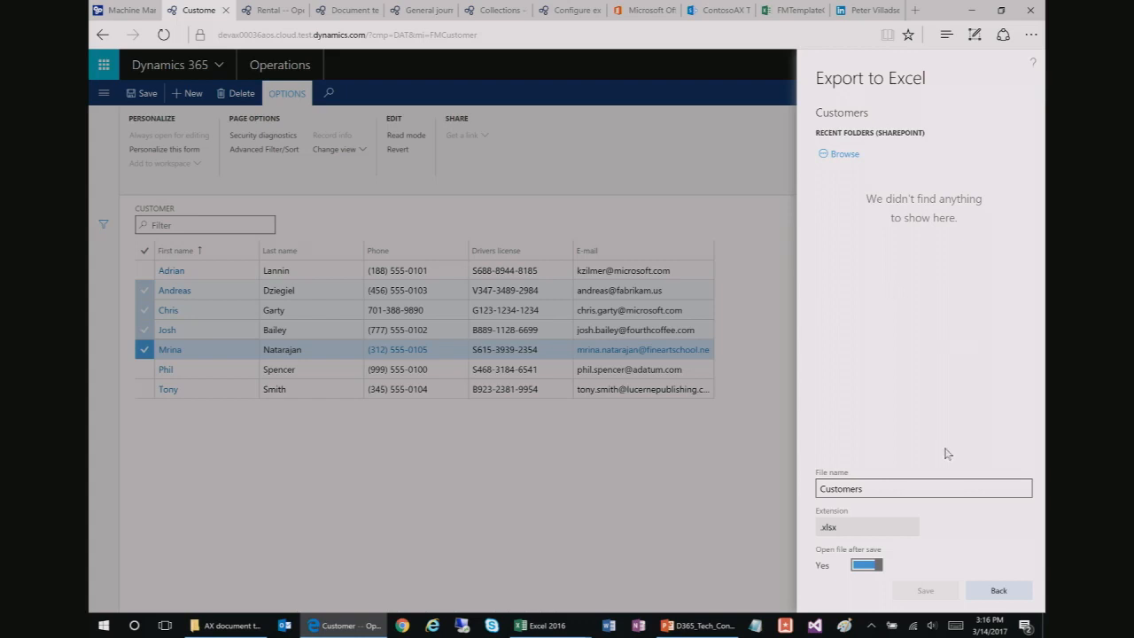
left_click(999, 590)
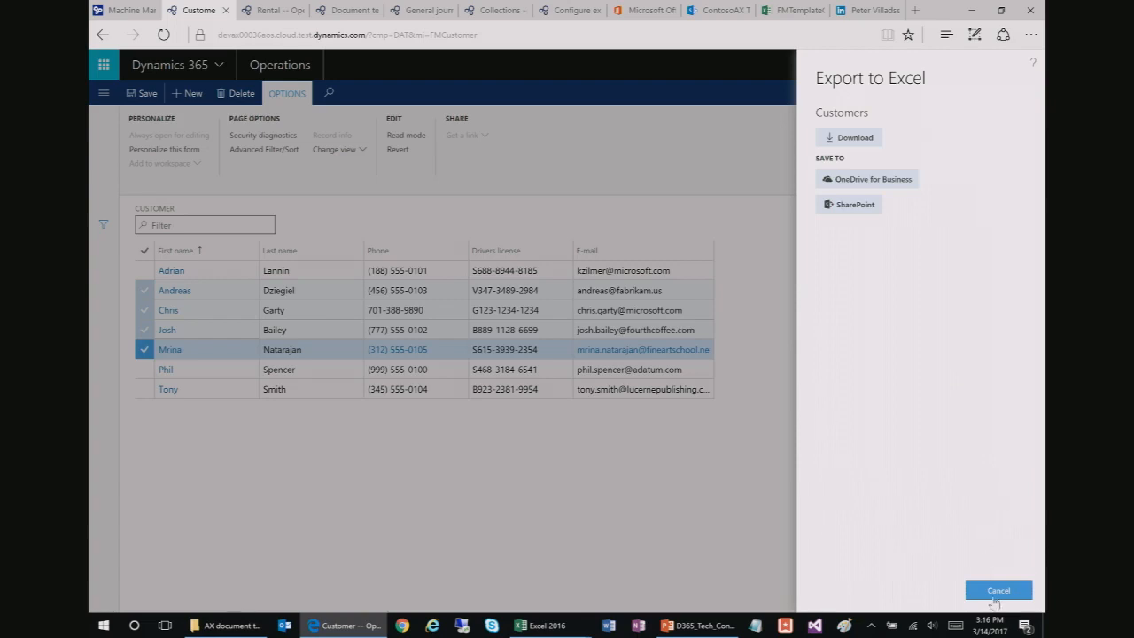
left_click(997, 591)
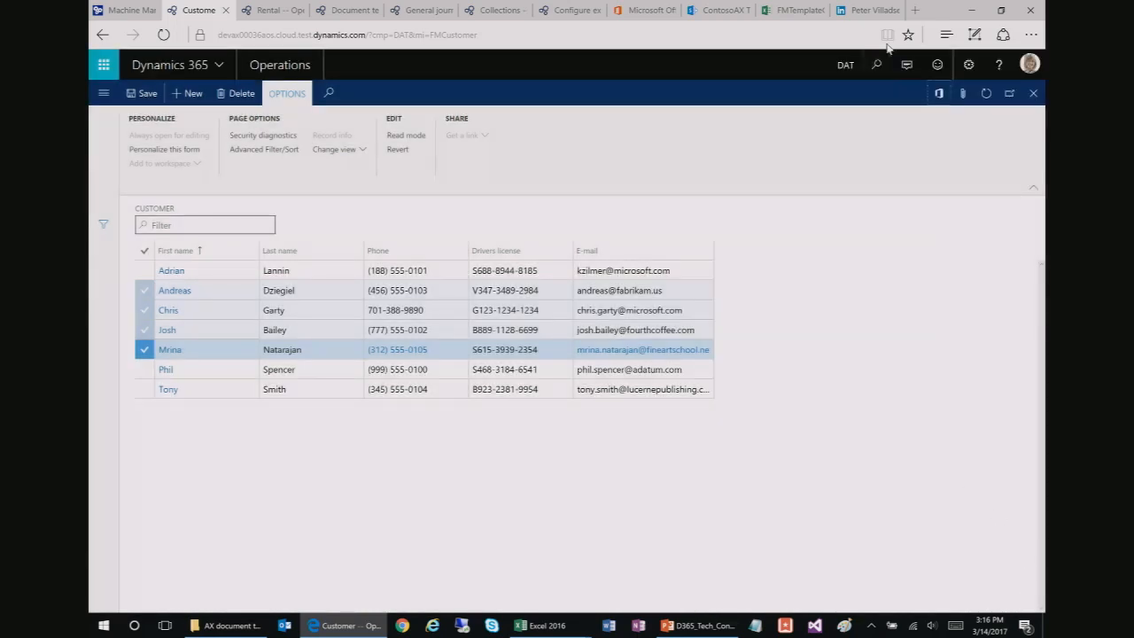
Step: Return to PowerPoint and advance to slide 32, 'Open in Excel'
left_click(973, 12)
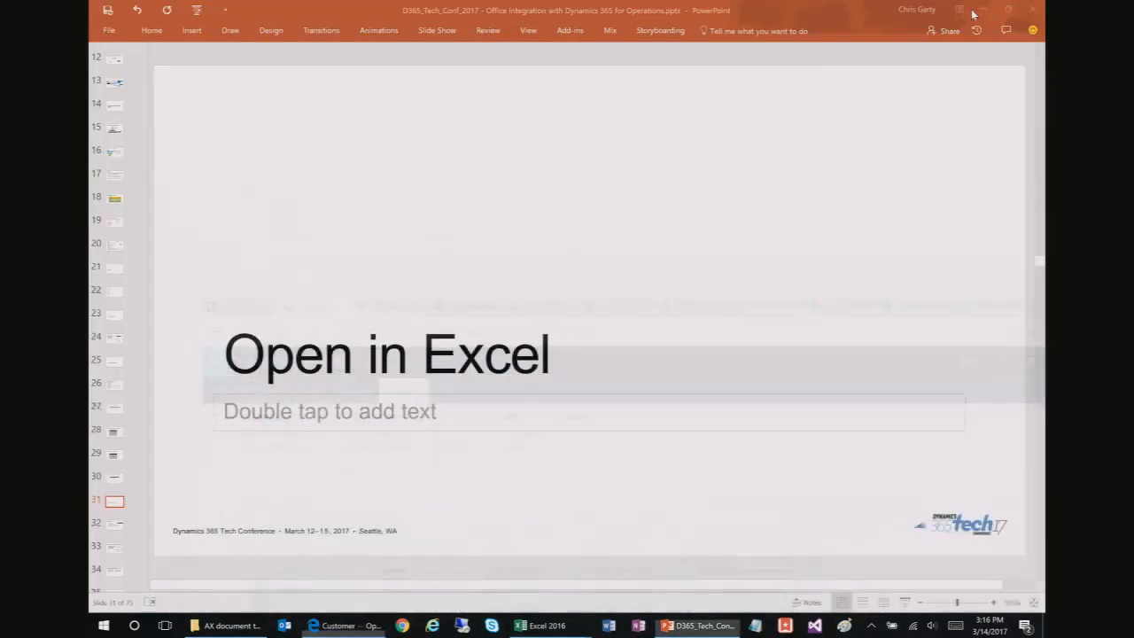
scroll(108, 443, "down", 2)
scroll(108, 448, "down", 2)
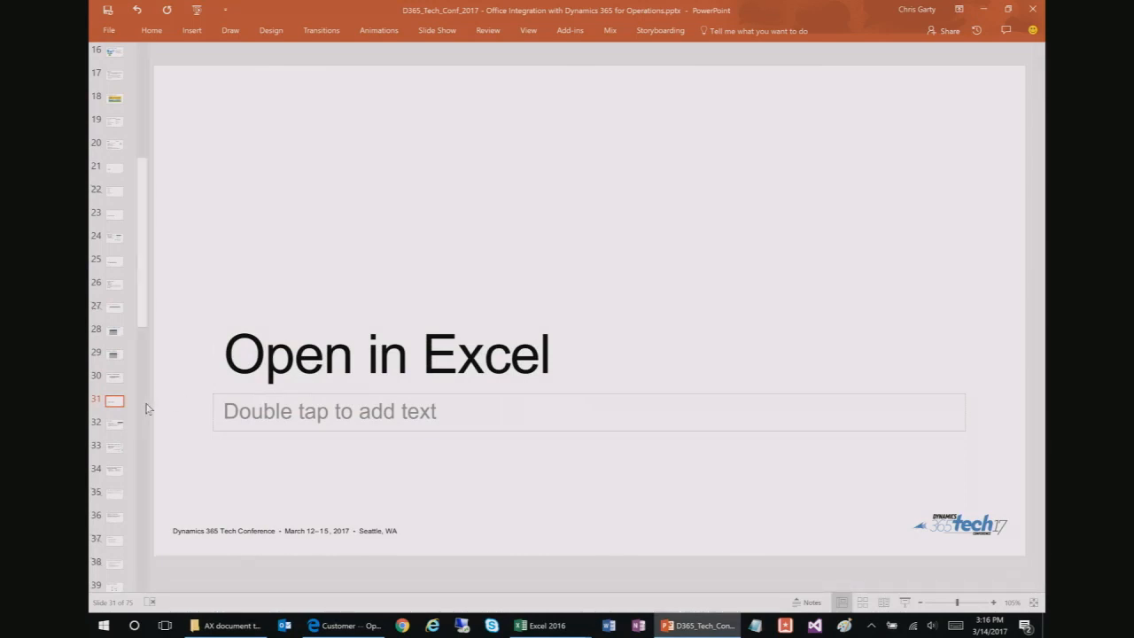
key("Page_Down")
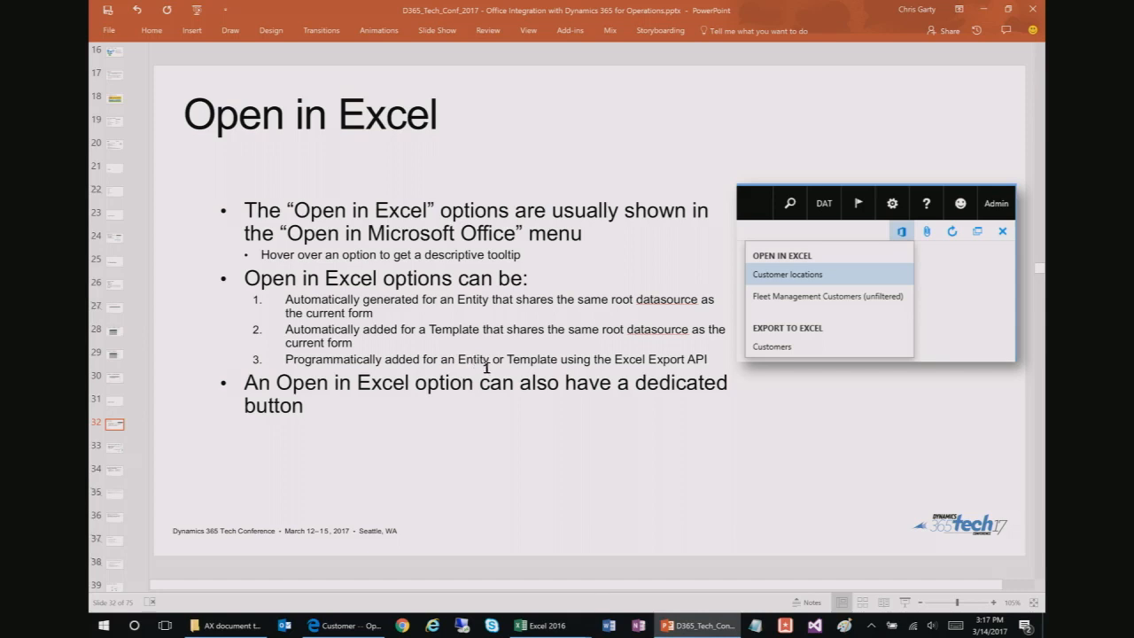
mouse_move(540, 626)
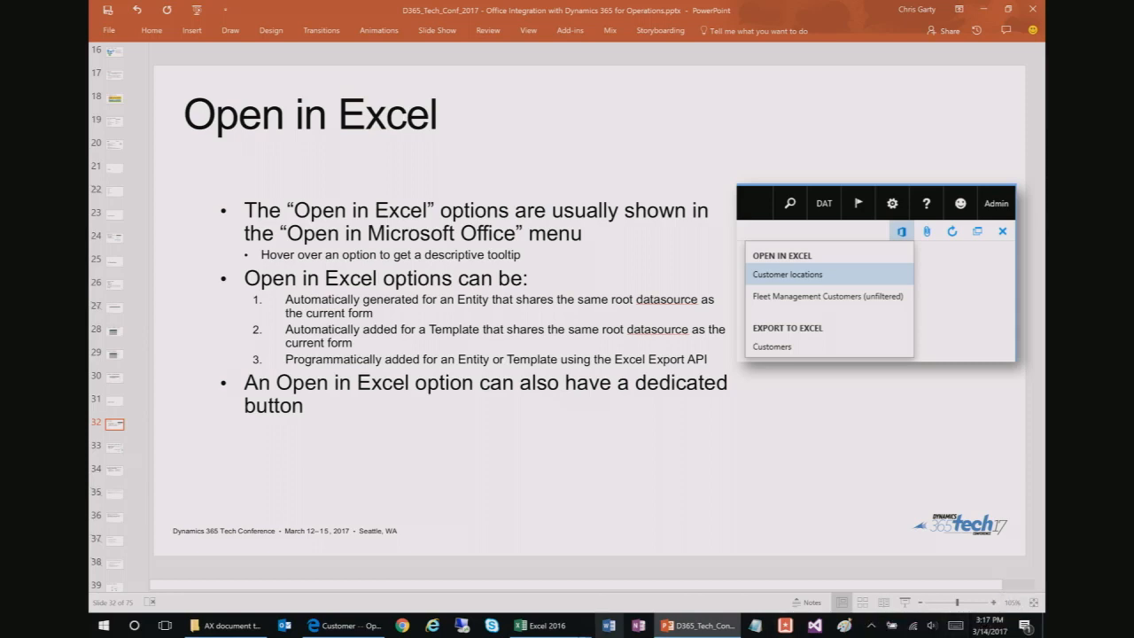
Step: Download the Fleet Management Customers (unfiltered) workbook, FMCustomerEntity (7).xlsx, and enable editing in Excel
left_click(341, 626)
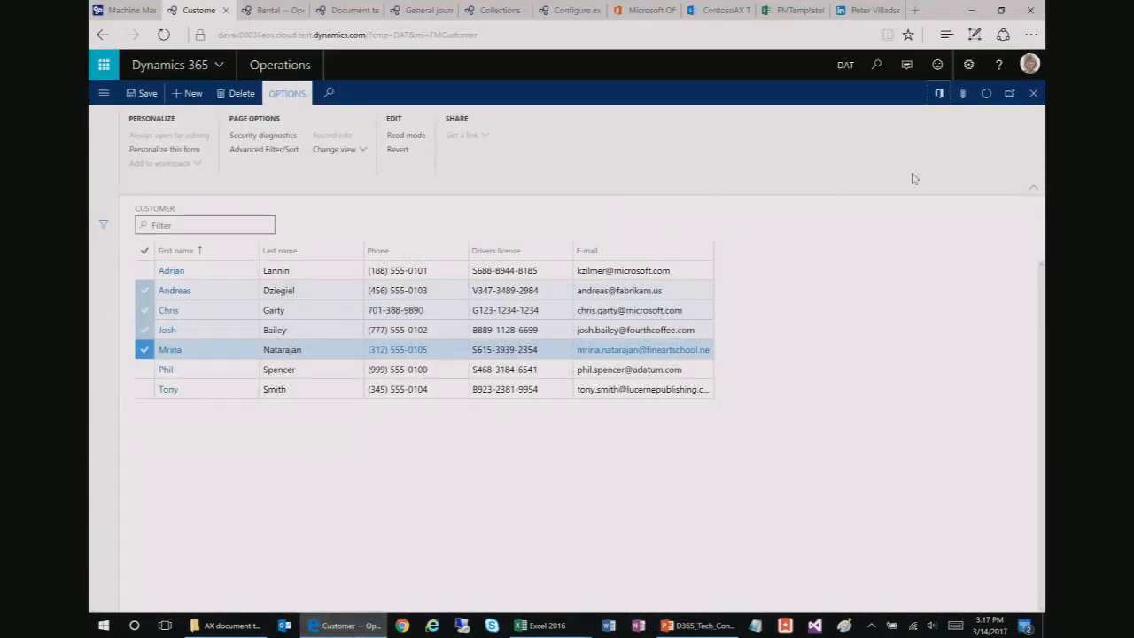
left_click(938, 94)
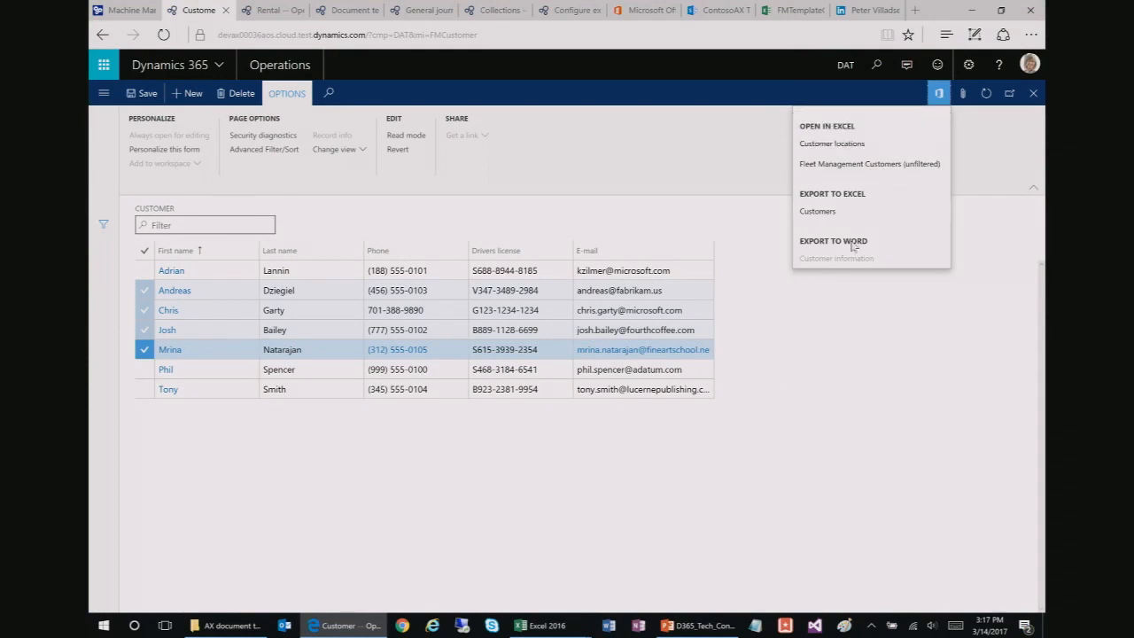
left_click(873, 173)
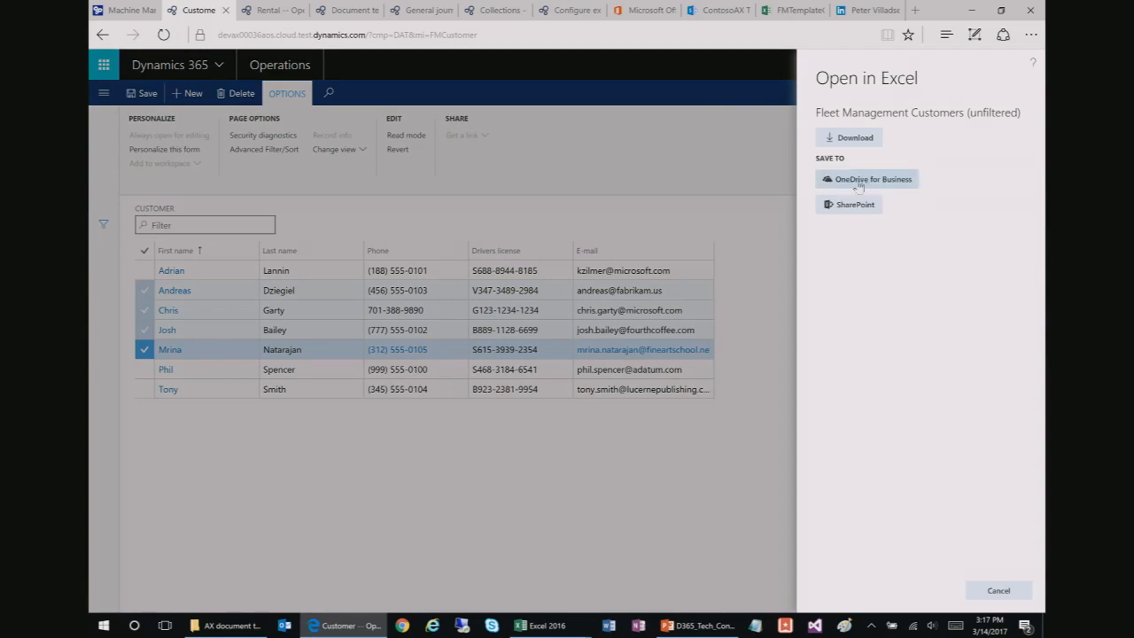
left_click(855, 137)
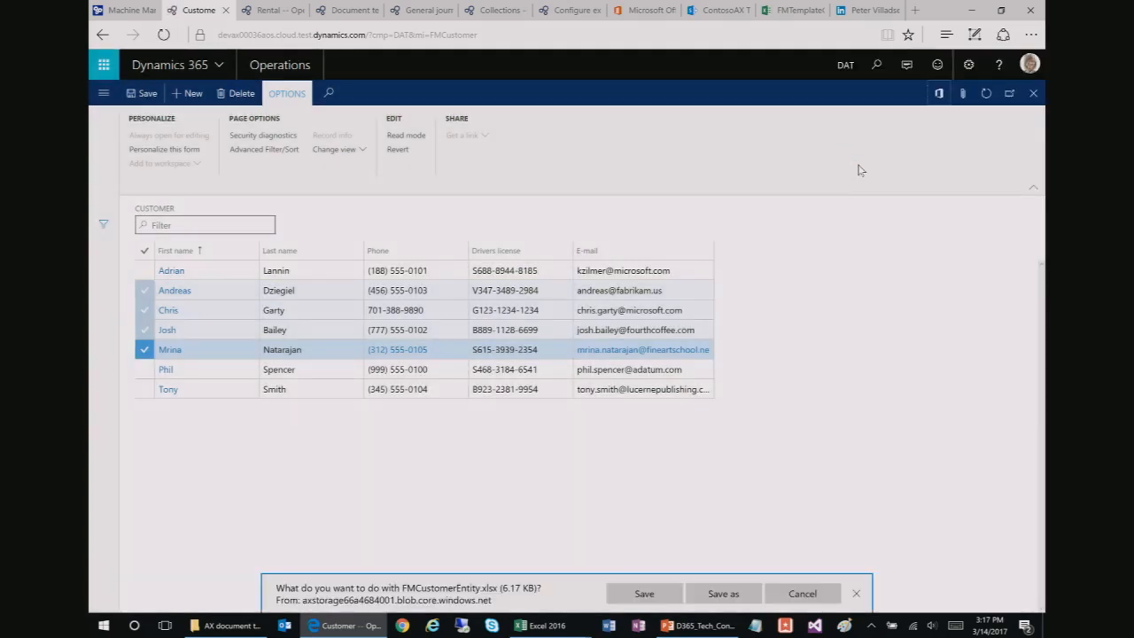
left_click(638, 595)
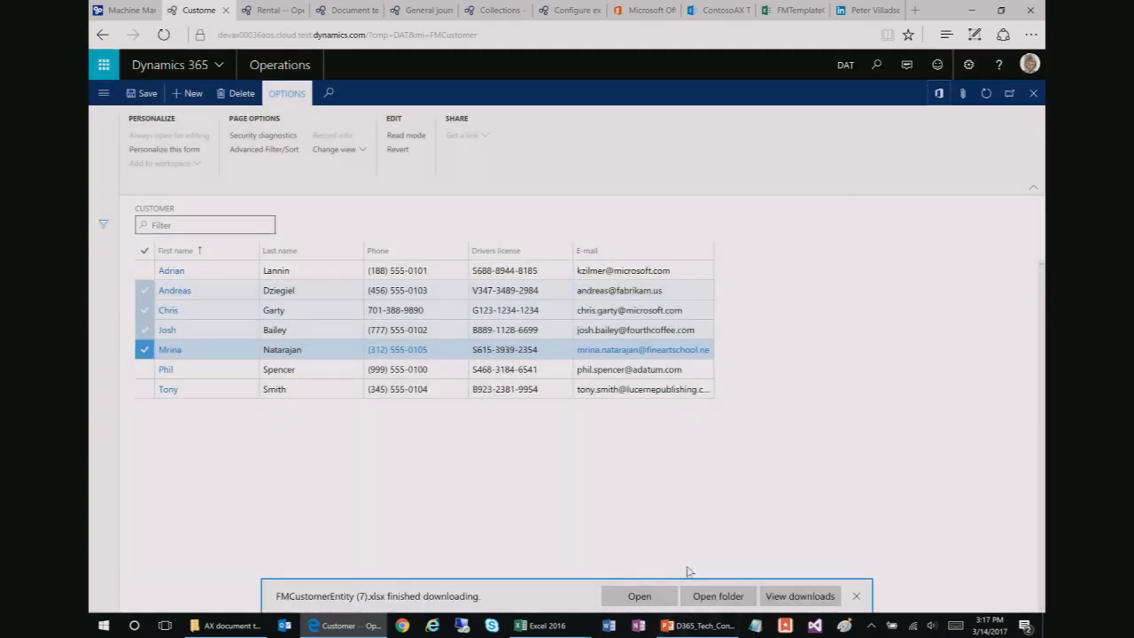
left_click(642, 600)
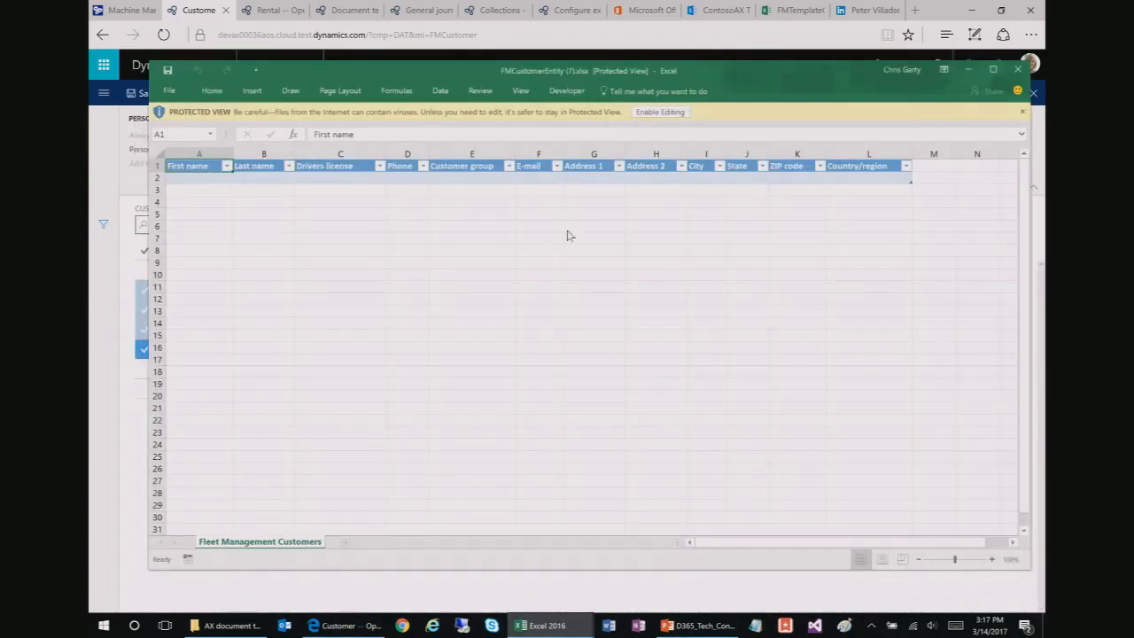
left_click(666, 114)
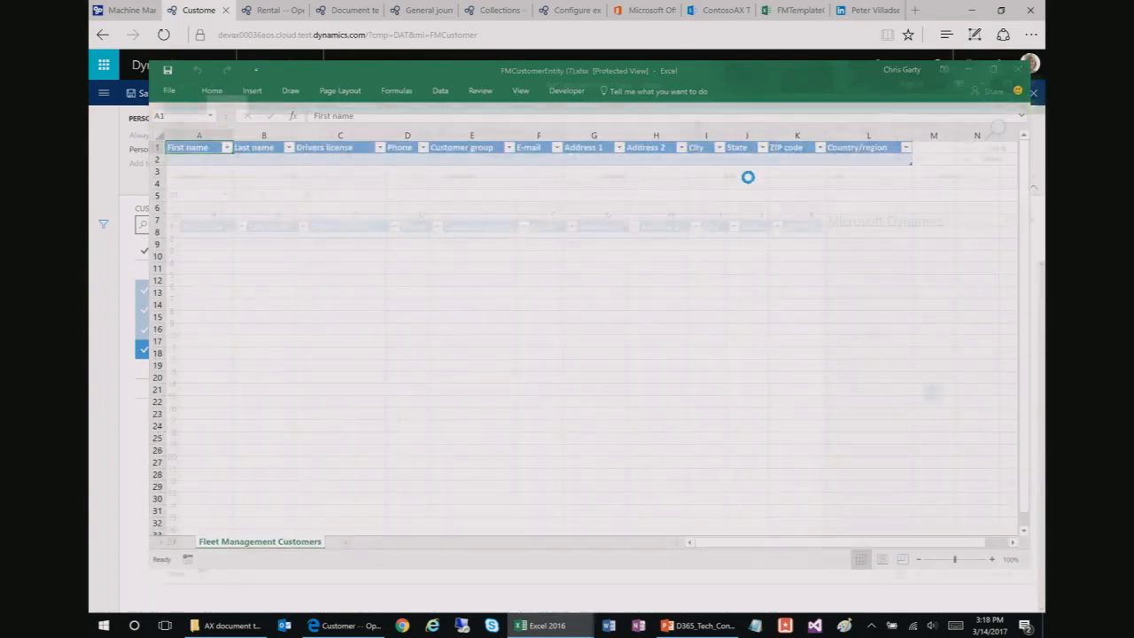
Step: Enlarge the Excel window to show more columns and select the first customer's e-mail in F2
left_click_drag(735, 84, 663, 13)
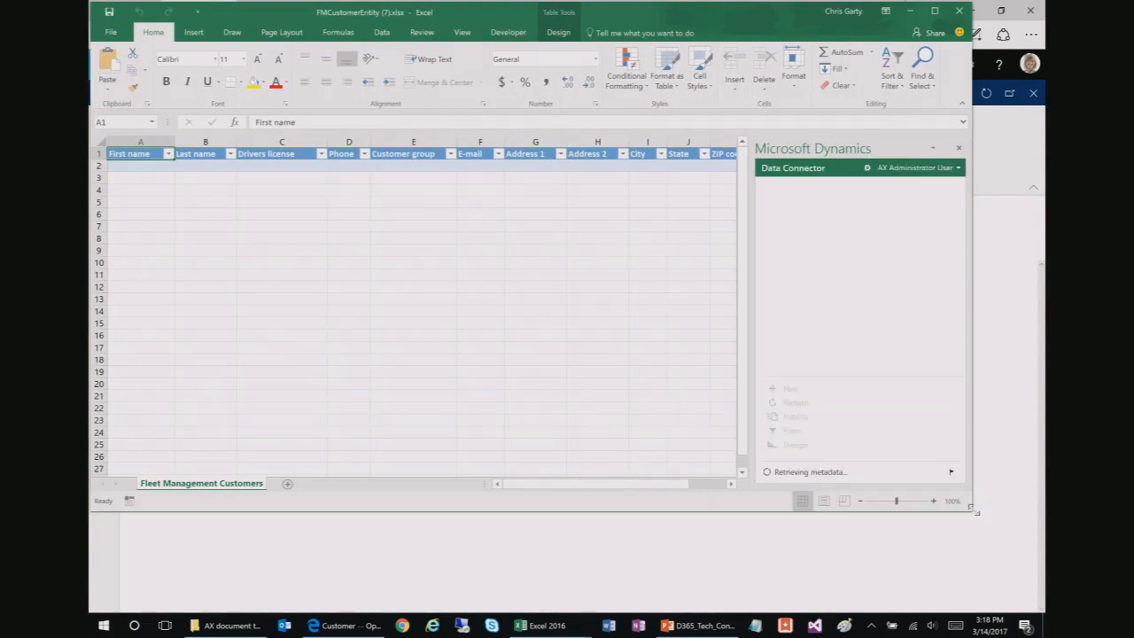
left_click_drag(974, 511, 1030, 599)
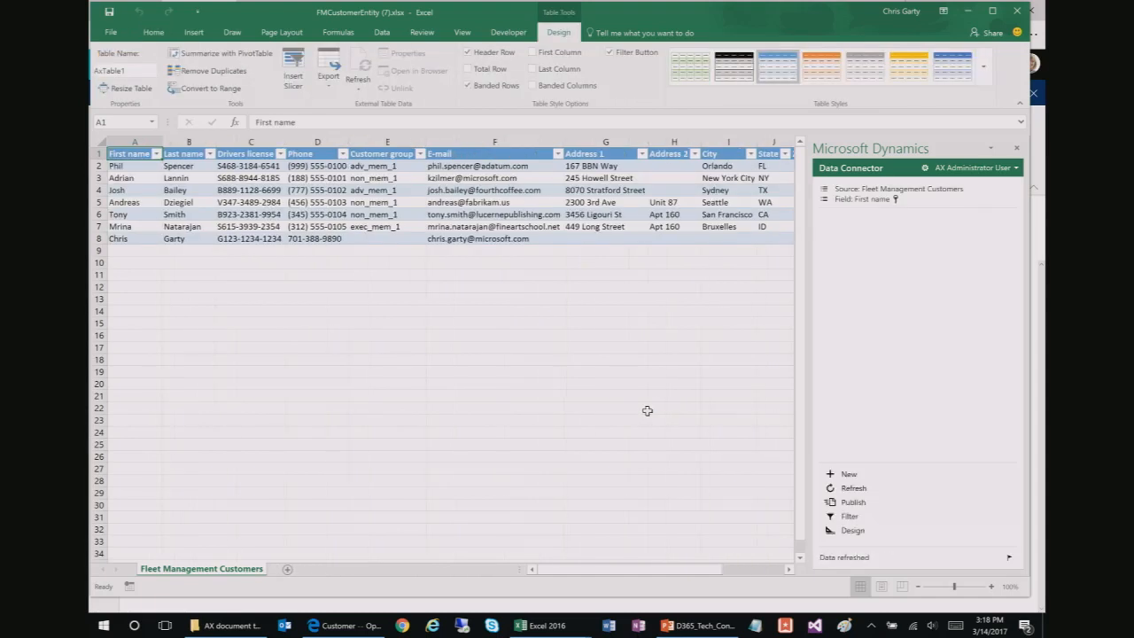
left_click(489, 167)
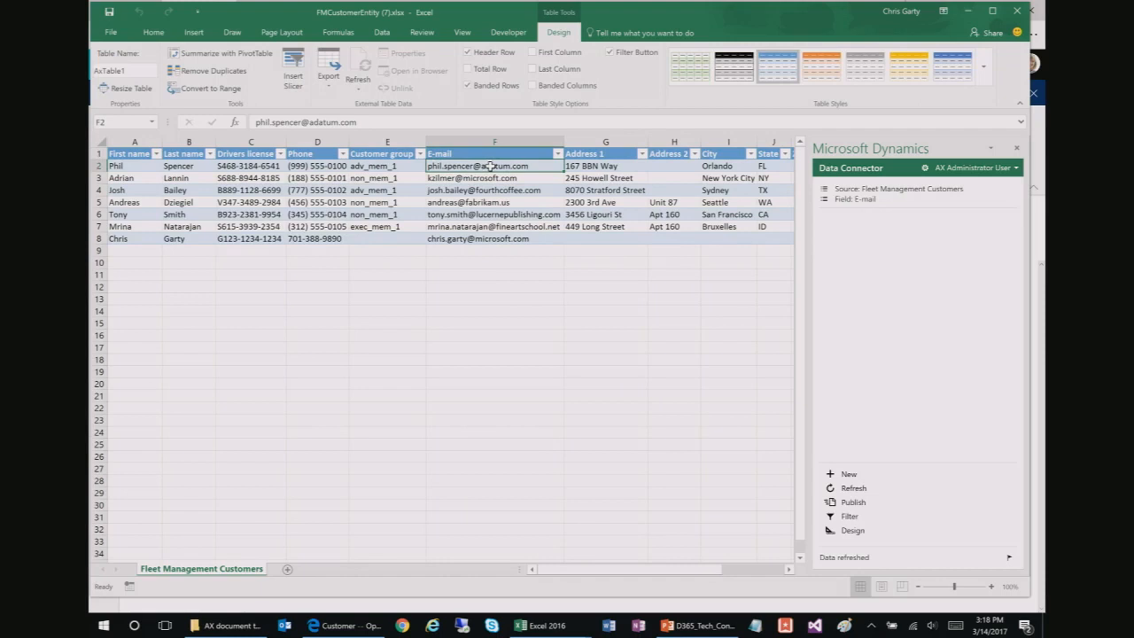
left_click(298, 125)
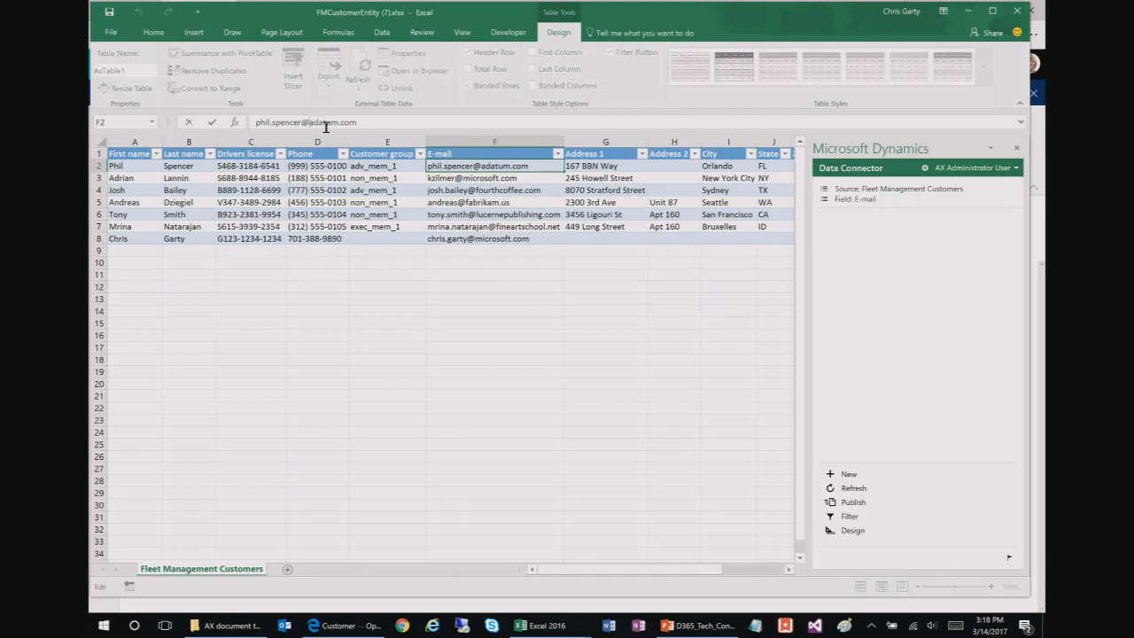
left_click(496, 229)
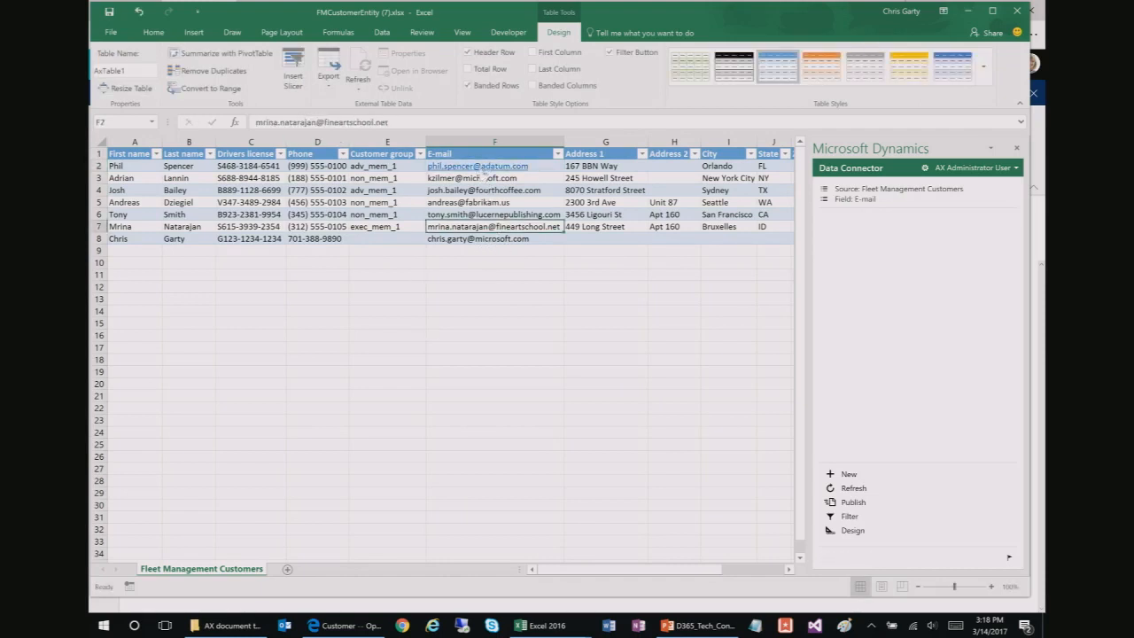
left_click(557, 168)
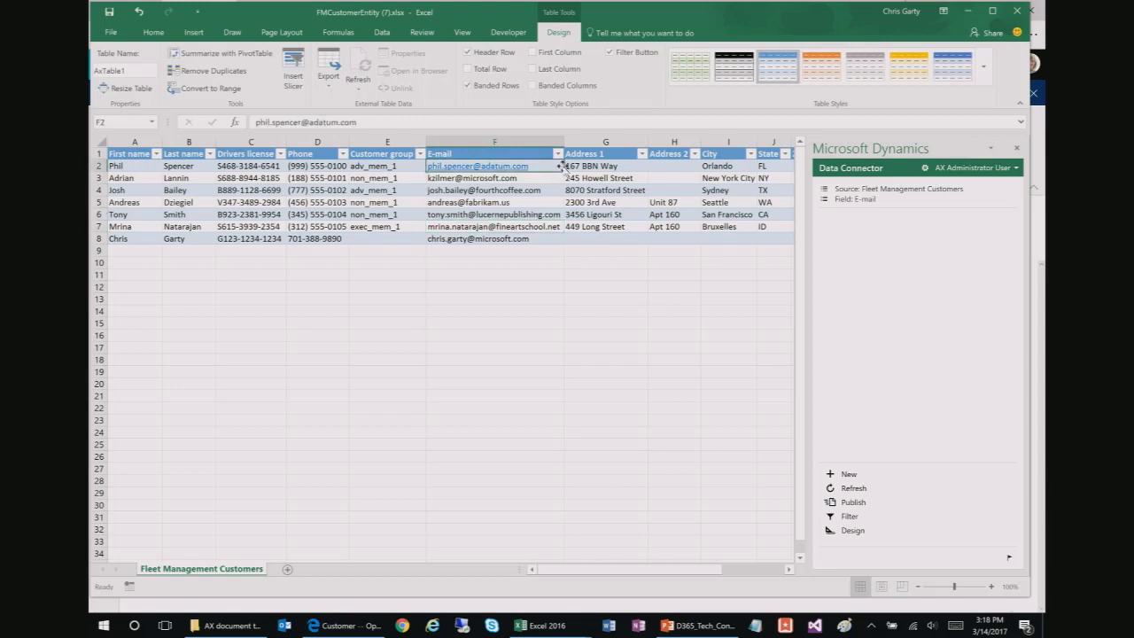
Step: Insert 11 before the @ in the F2 e-mail and publish it to Dynamics 365
left_click(302, 122)
type("11")
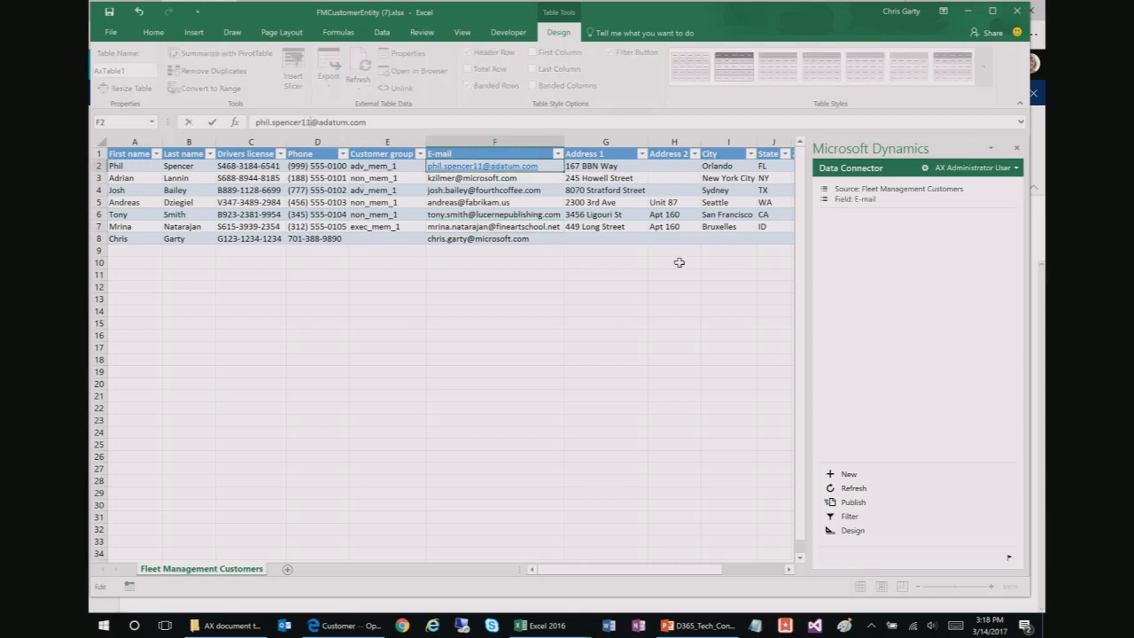
key("Tab")
left_click(856, 502)
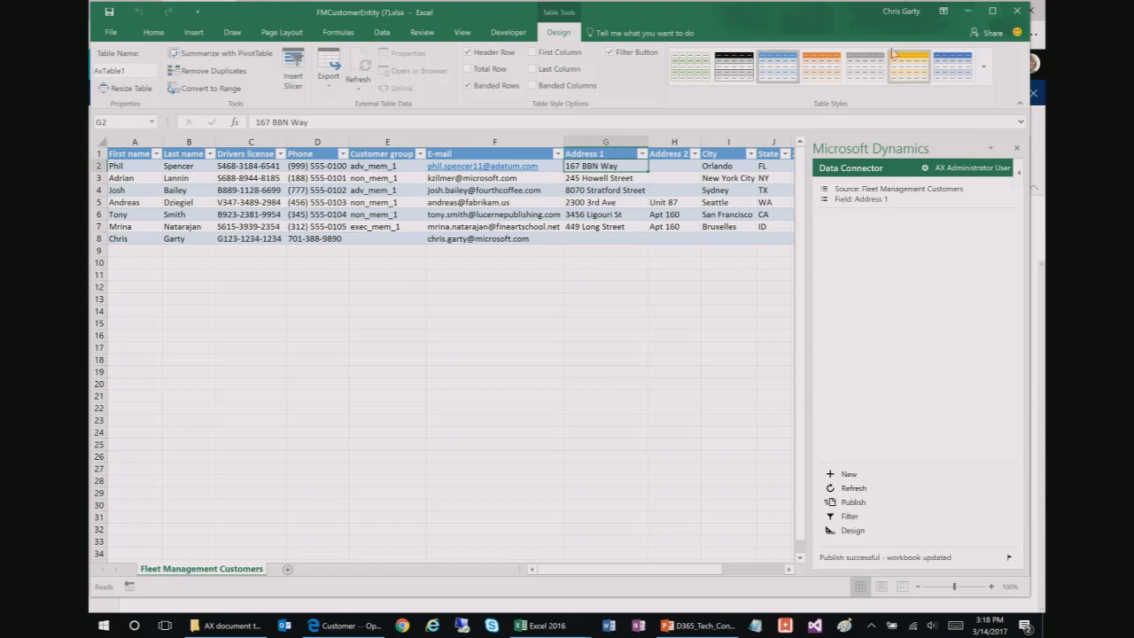
key("alt+Tab")
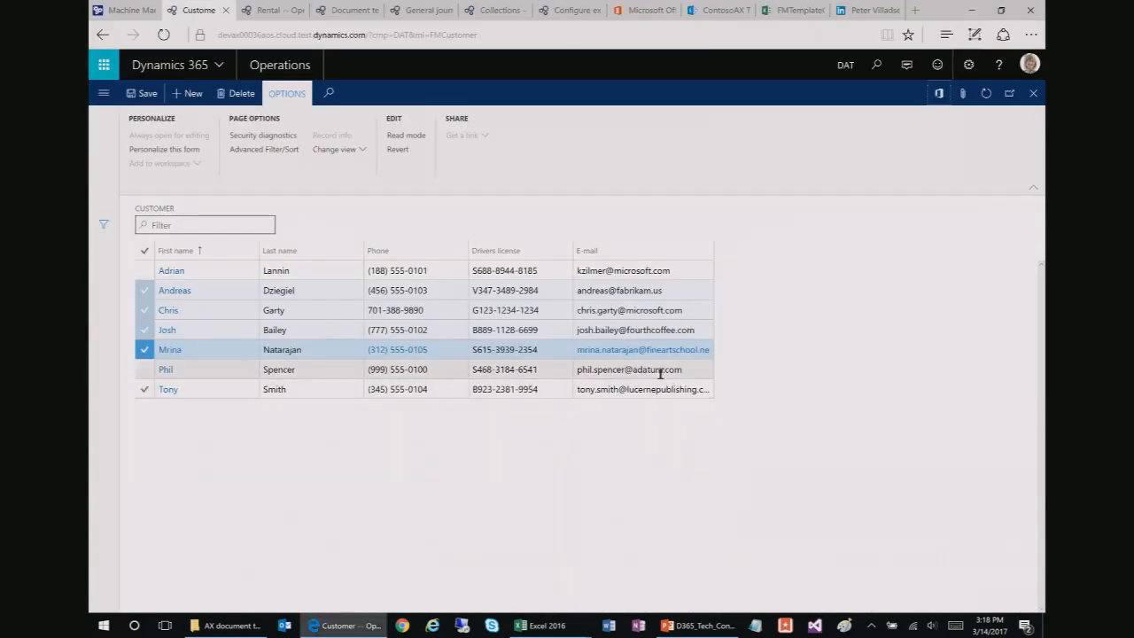
Step: Refresh the customer grid to show the e-mail with 11 added, then return to the slides
left_click(988, 96)
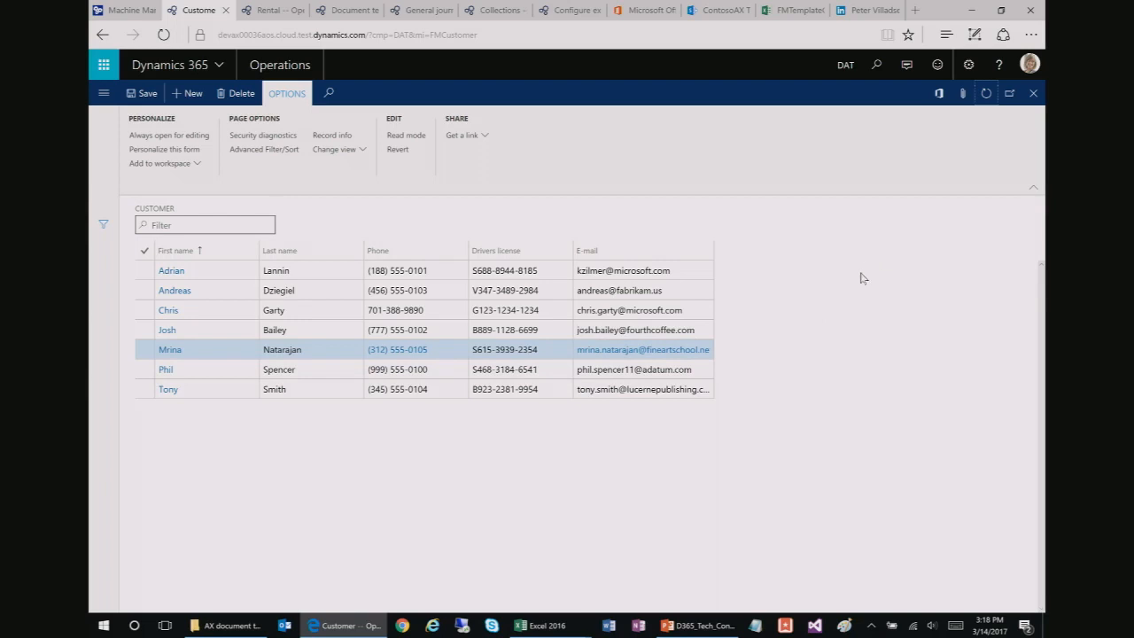
left_click(939, 95)
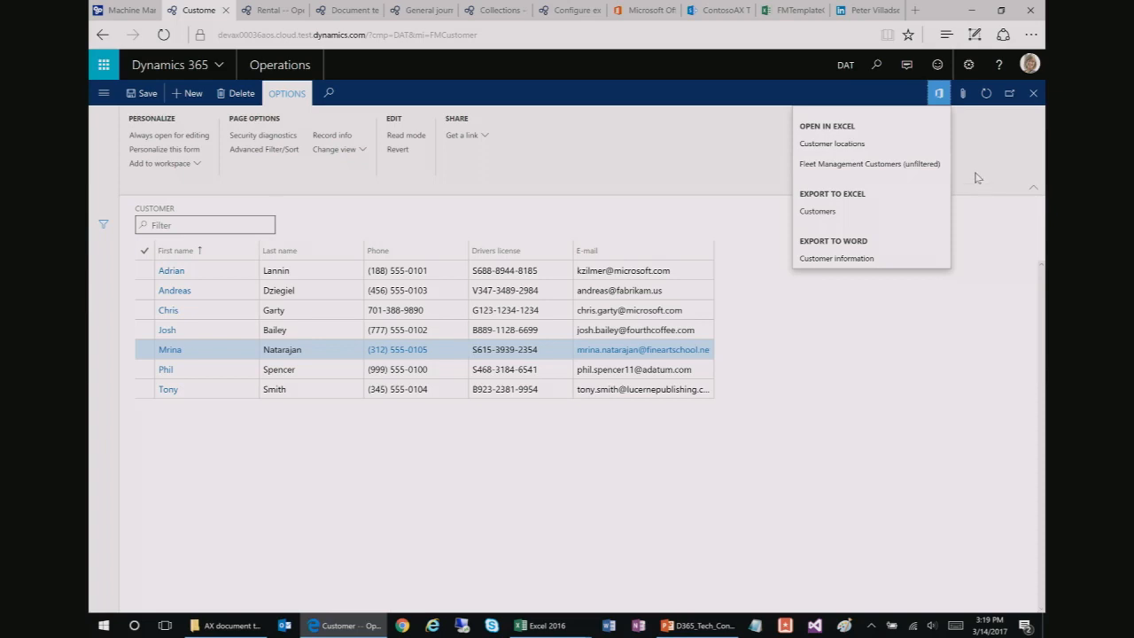
left_click(971, 10)
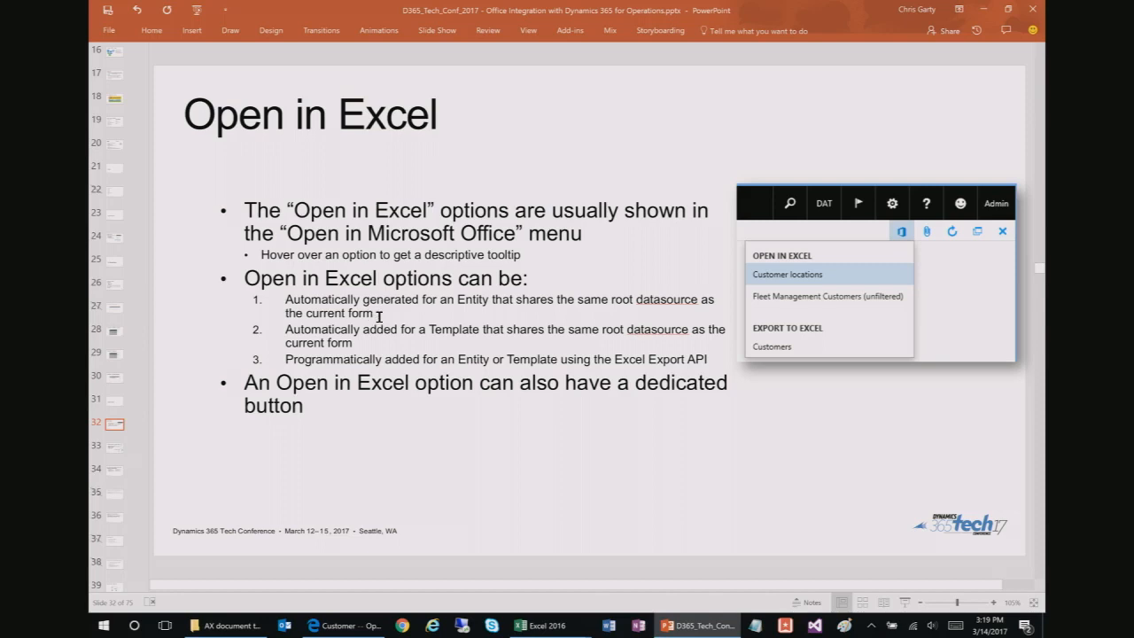
Step: Leave the Open in Excel slide and bring back the Dynamics 365 customer page
left_click(379, 316)
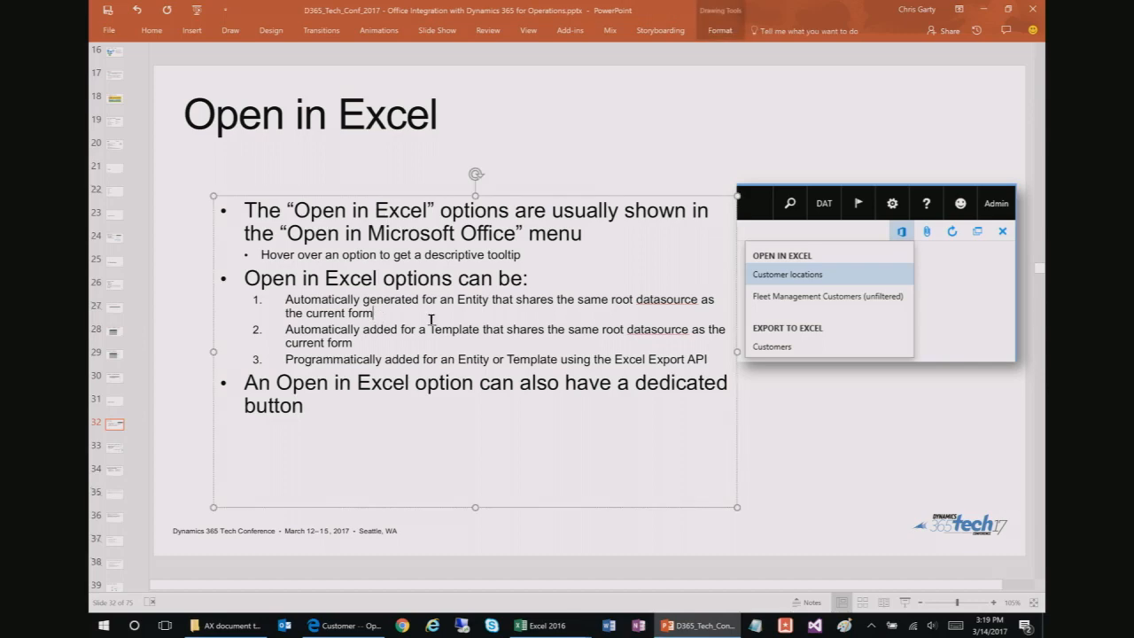
left_click(379, 628)
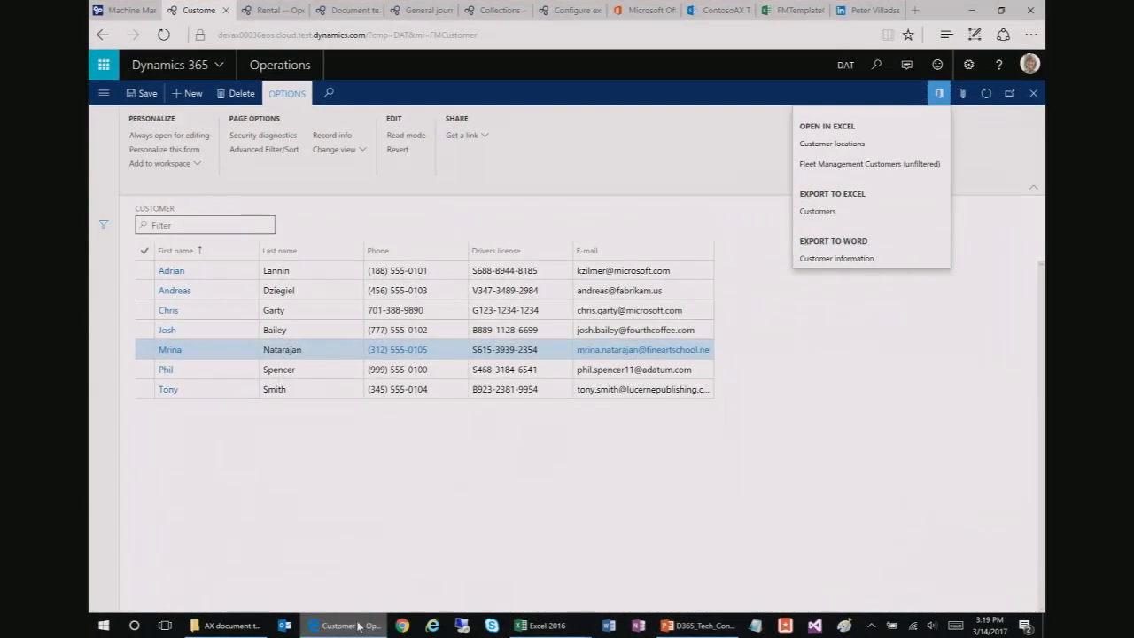
Step: Download the Customer locations template, FMTemplateCustomersWithLocations (1).xlsx, and open it in Excel
left_click(868, 147)
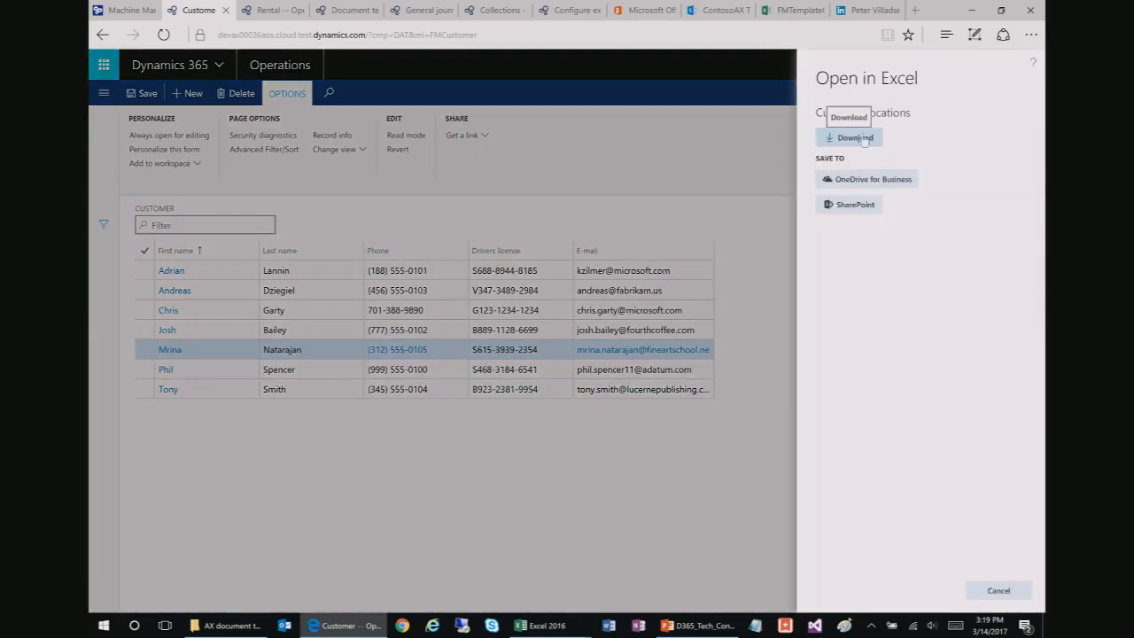
left_click(874, 140)
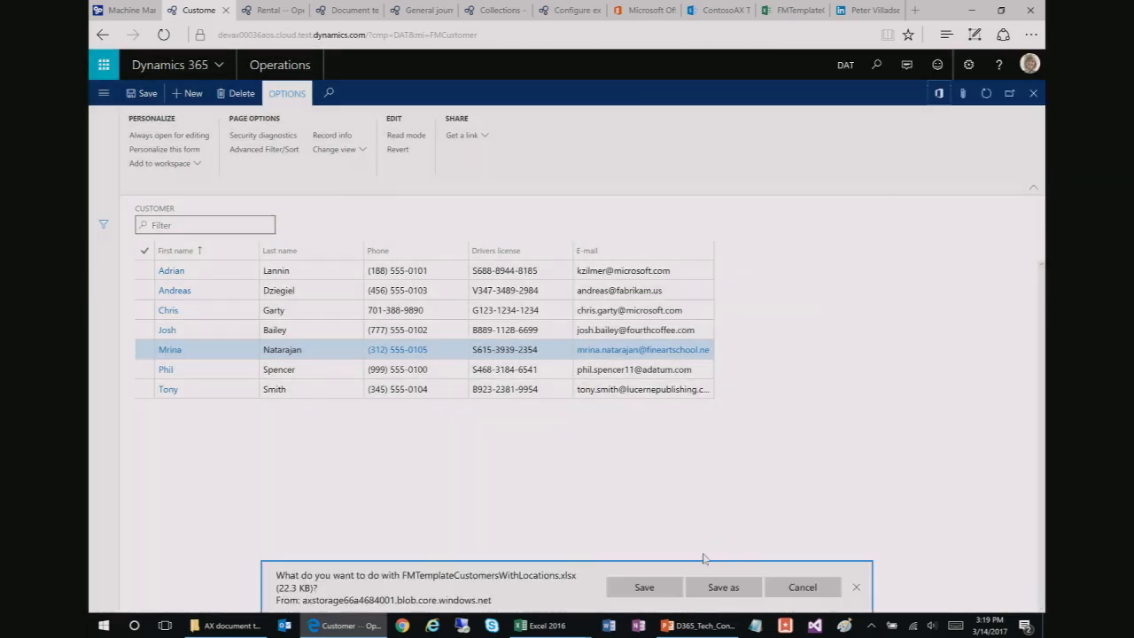
left_click(644, 587)
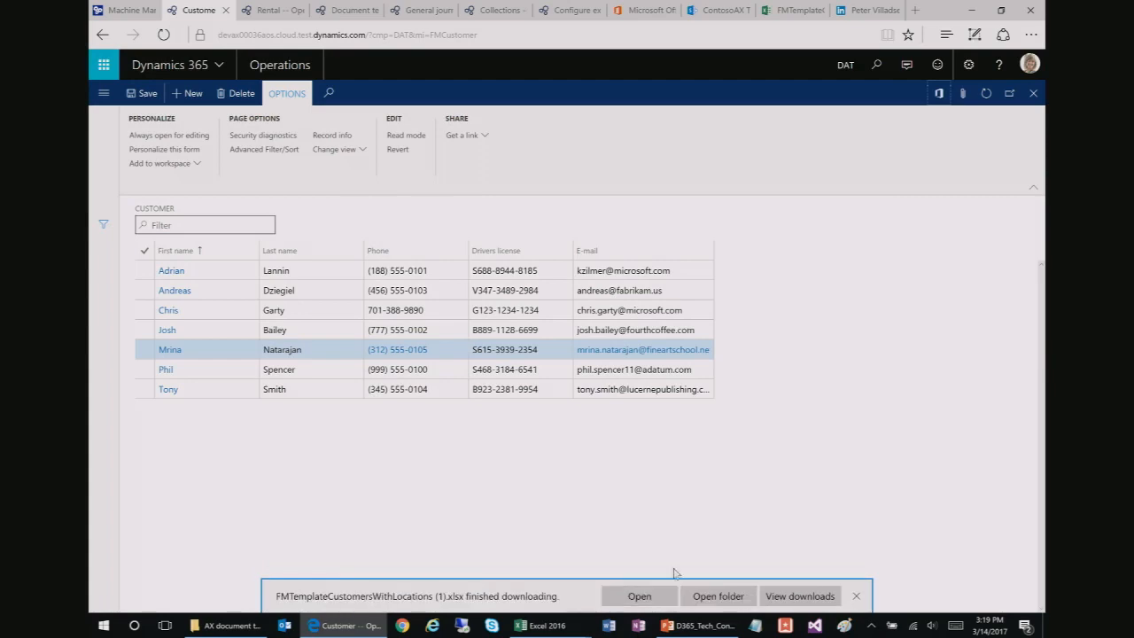
left_click(637, 595)
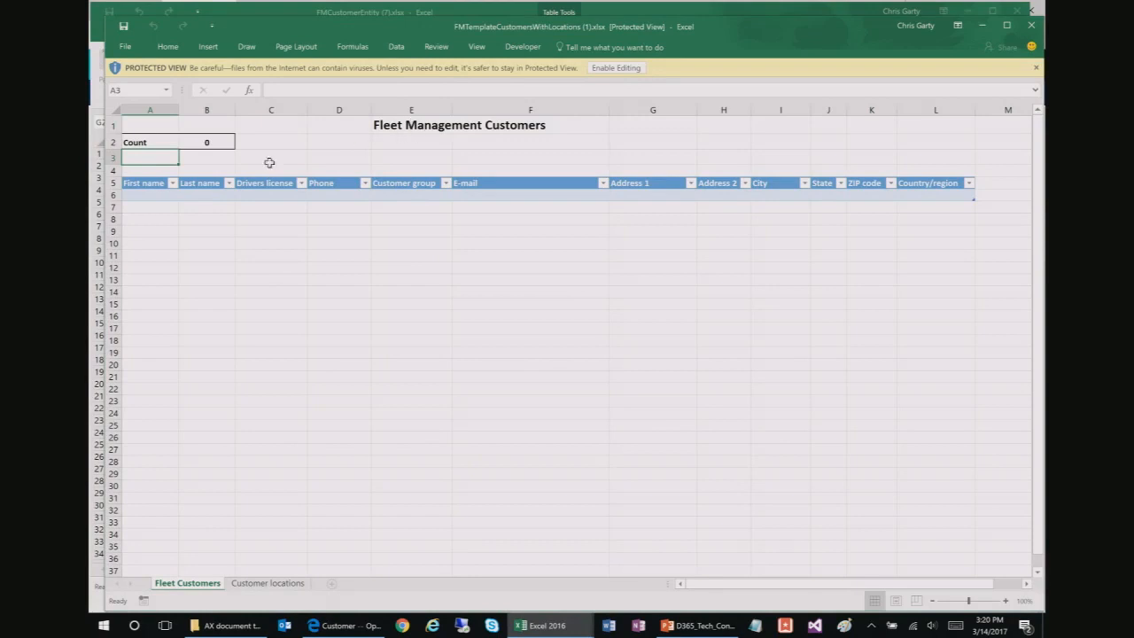
Step: Enable editing so the Customer locations workbook loads all seven customers, checking cell B2's count formula
left_click(617, 68)
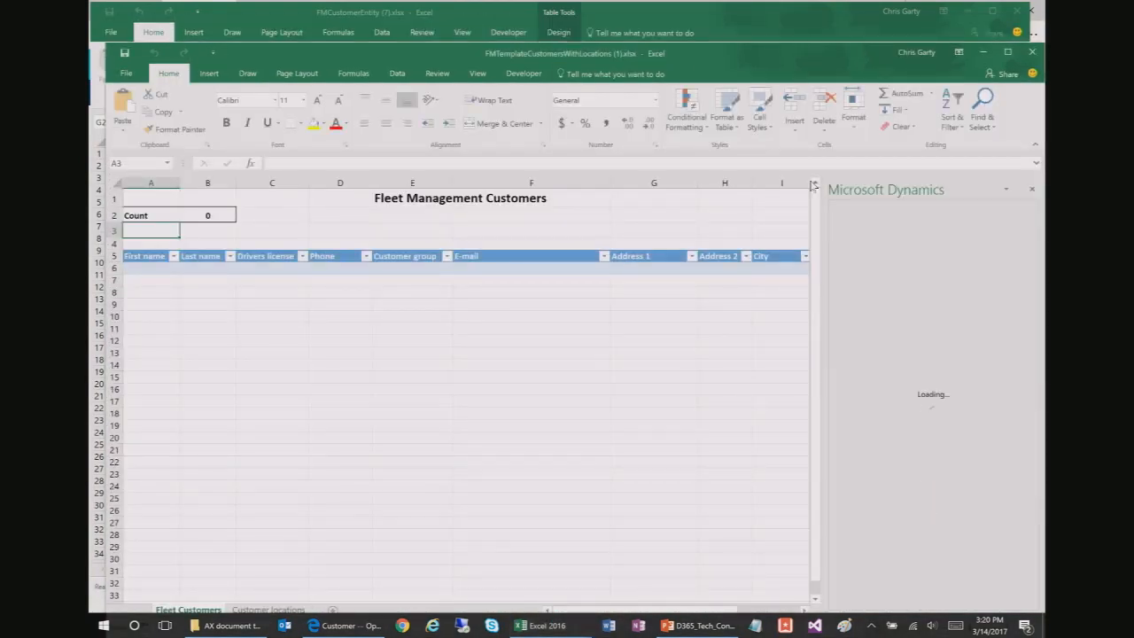
left_click_drag(783, 54, 772, 17)
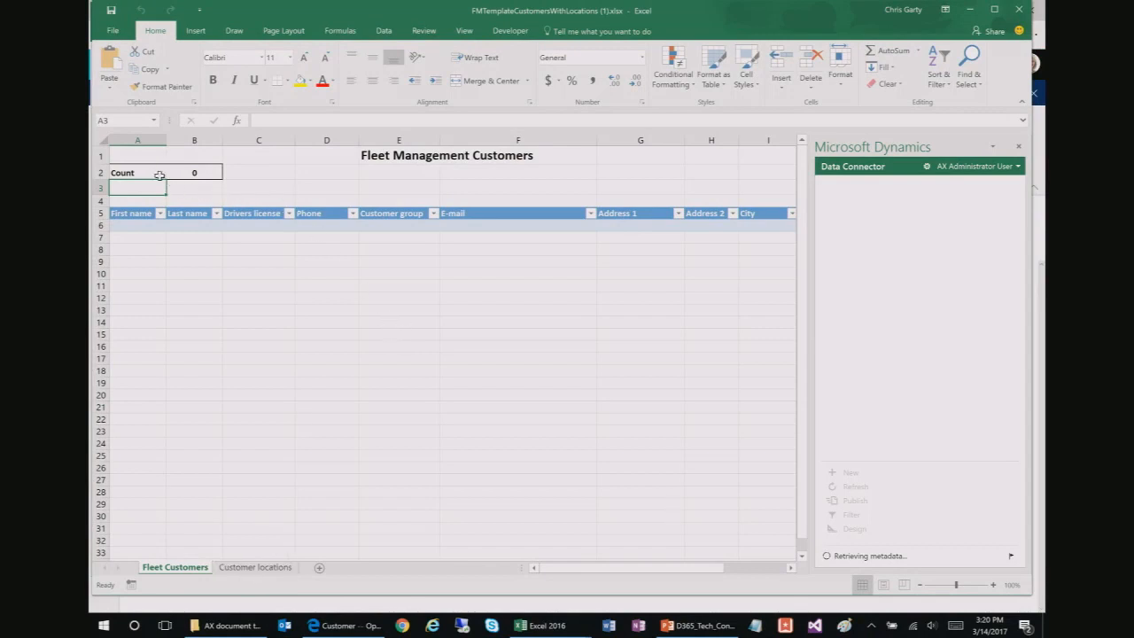
left_click(196, 173)
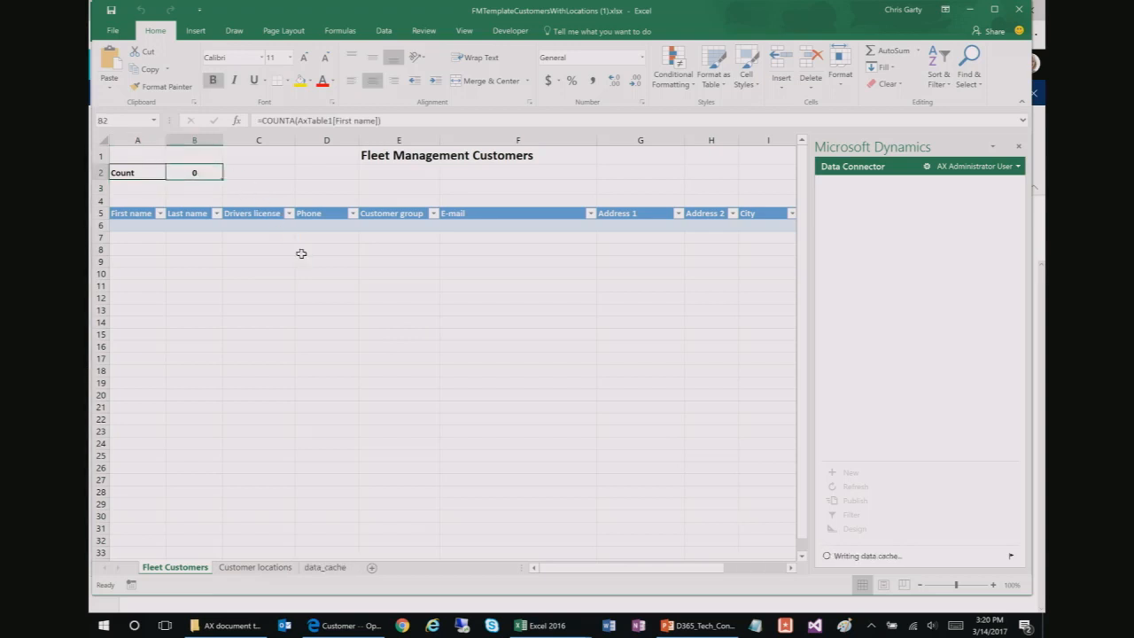
left_click(345, 185)
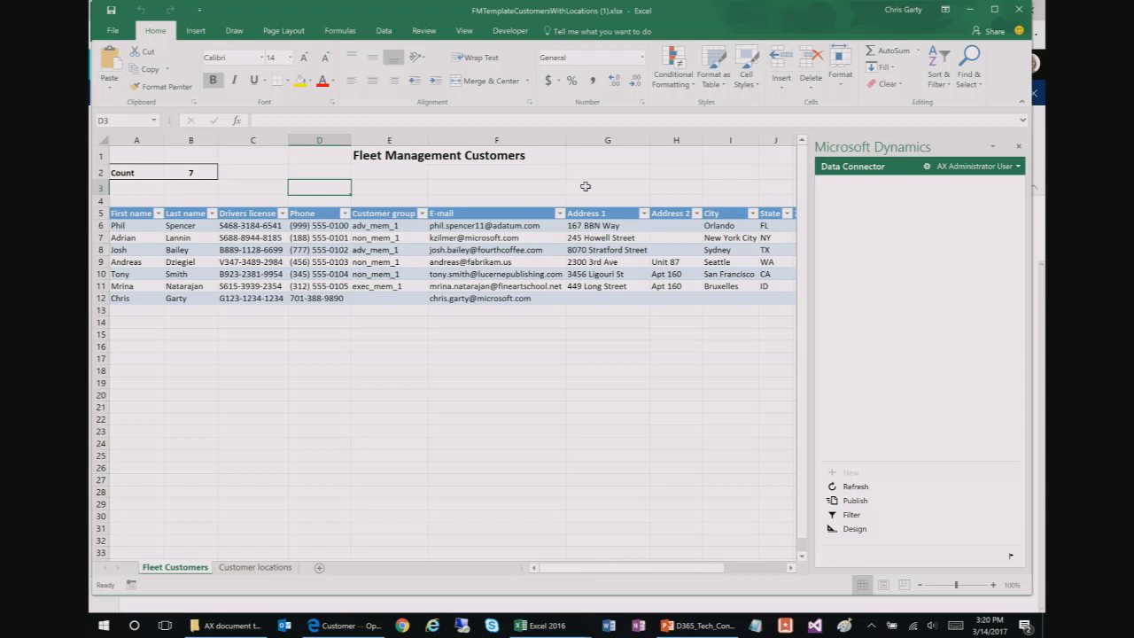
Step: Minimize both workbooks and the browser to return to slide 32
left_click(969, 22)
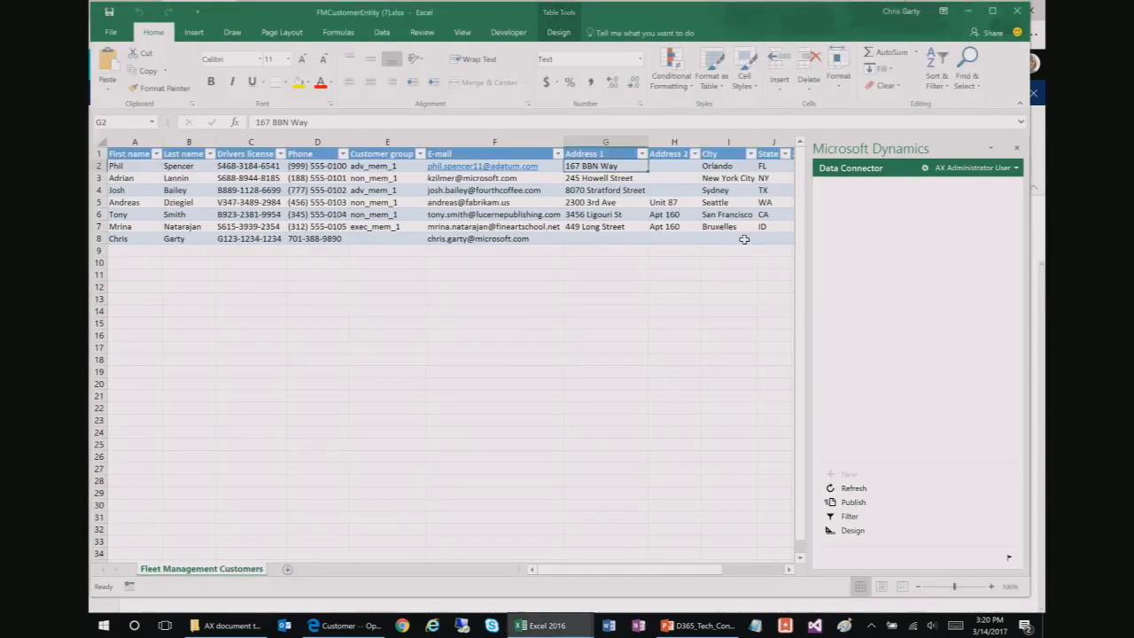
left_click(973, 20)
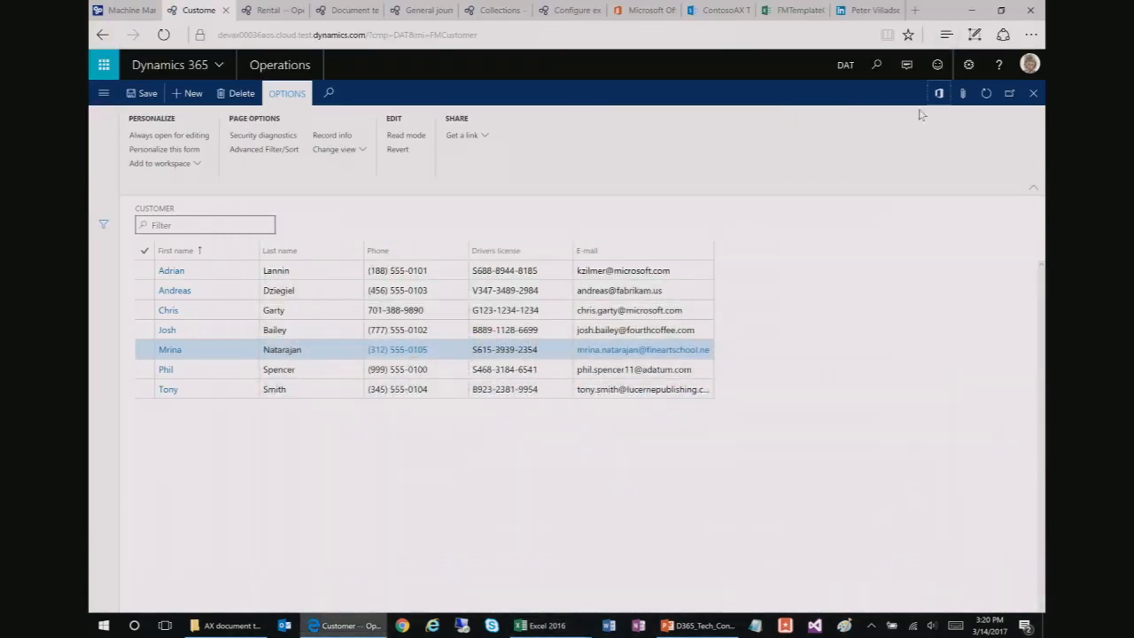
left_click(973, 20)
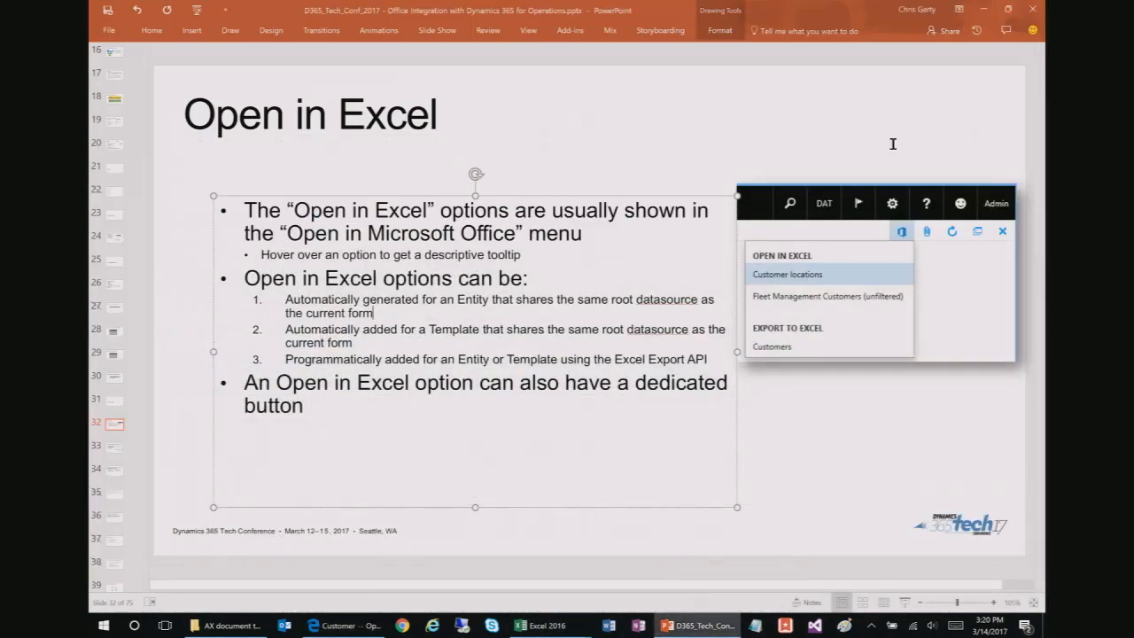
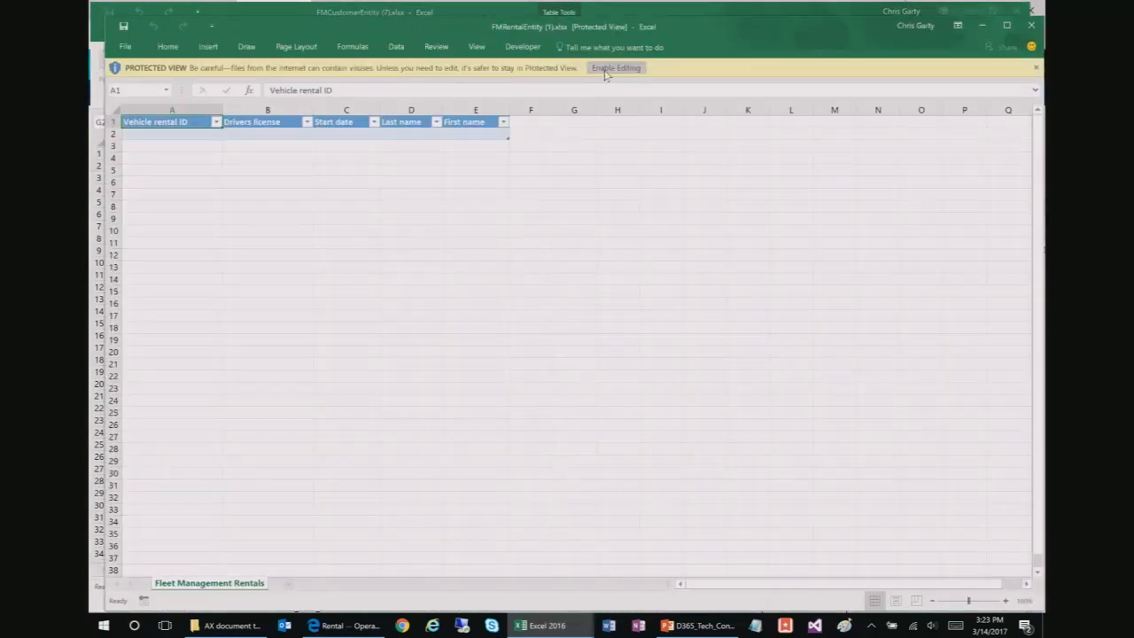
Step: Open FMRentalEntity (1).xlsx in Excel, showing its empty Fleet Management Rentals table in Protected View
left_click(614, 68)
Step: Enable editing so the Data Connector loads 30 rentals, IDs 000001 through 000030, into the table
key("alt+Tab")
key("alt+Tab")
key("alt+Tab")
key("alt+Tab")
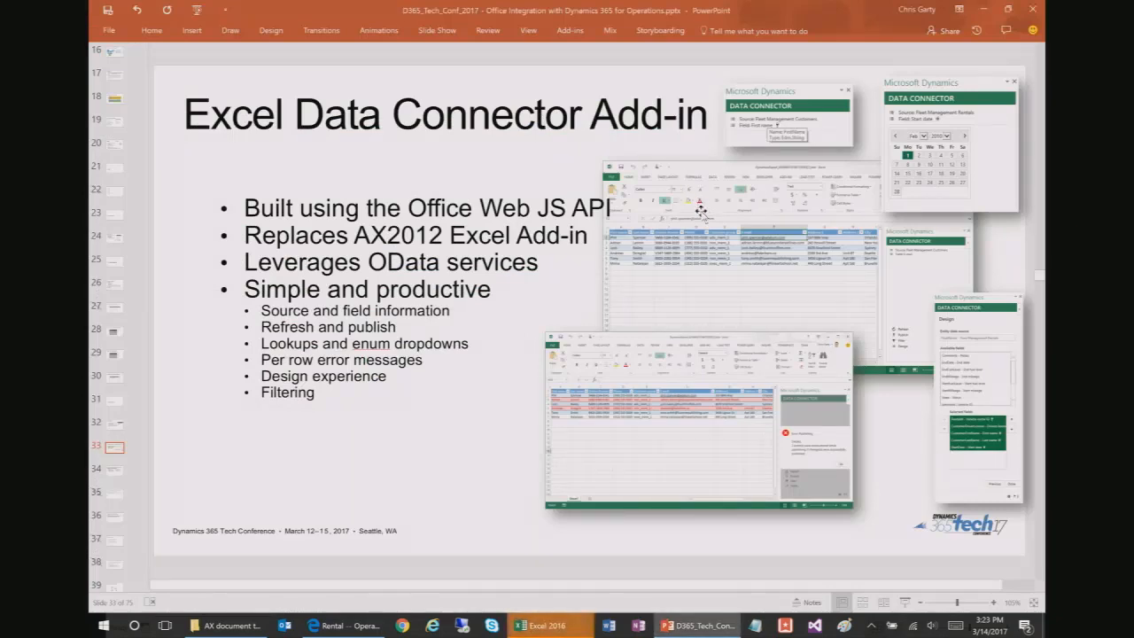
key("alt+Tab")
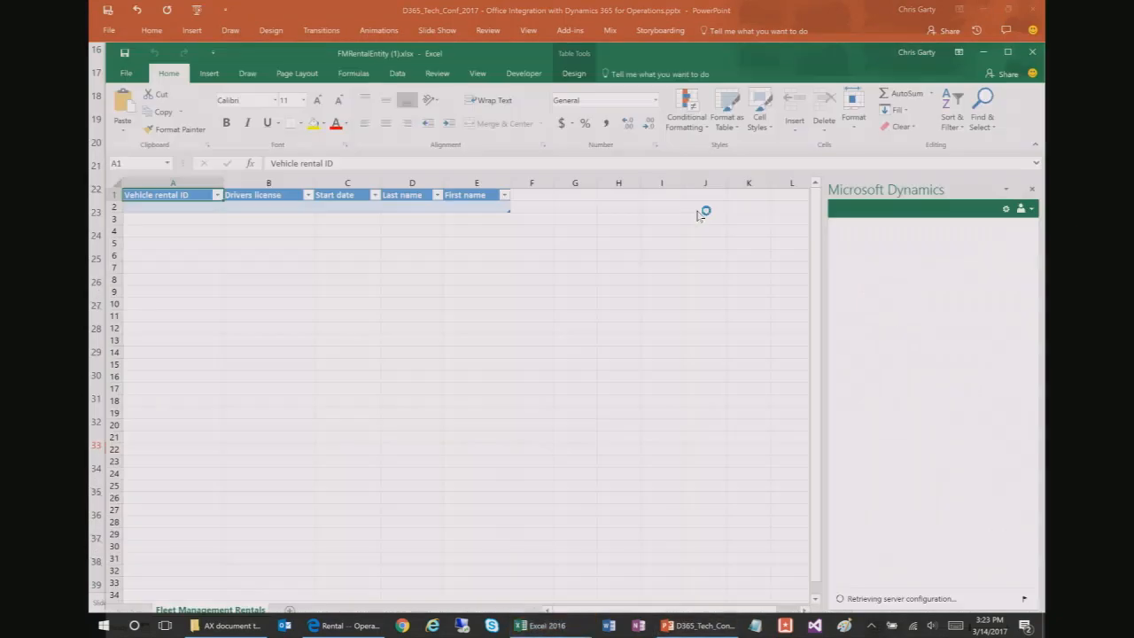
left_click(516, 245)
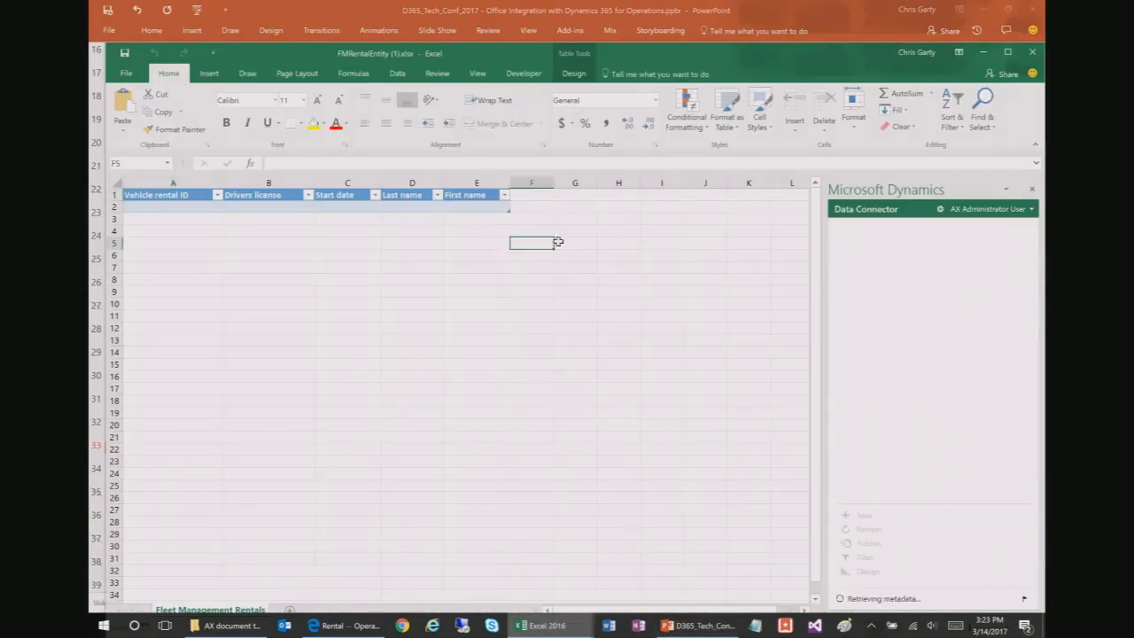
left_click(135, 206)
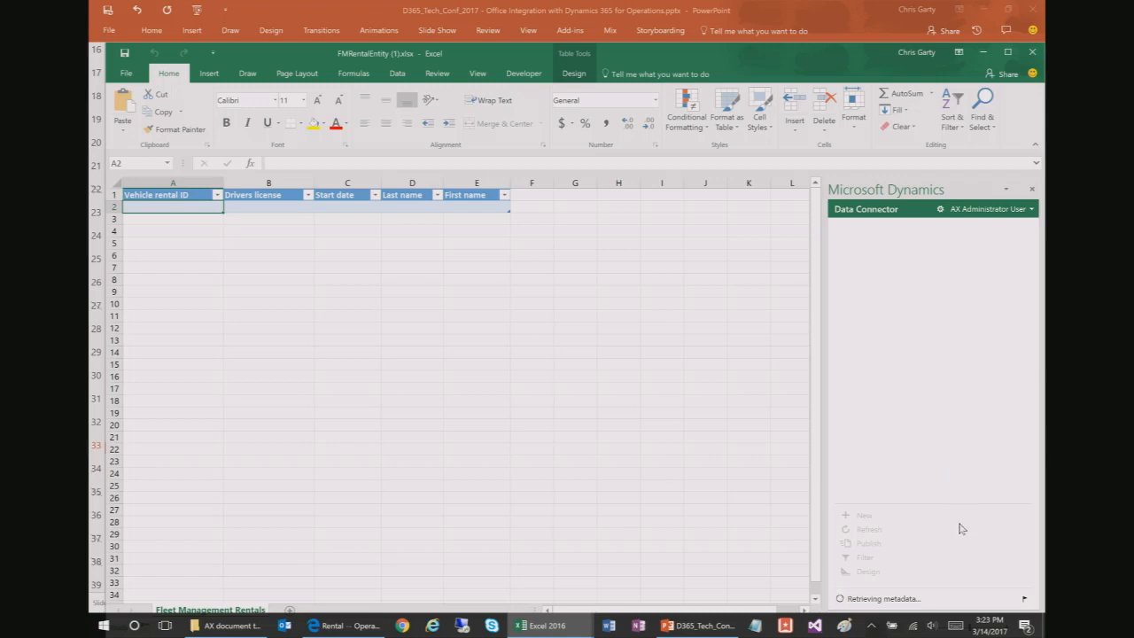
left_click_drag(796, 70, 780, 17)
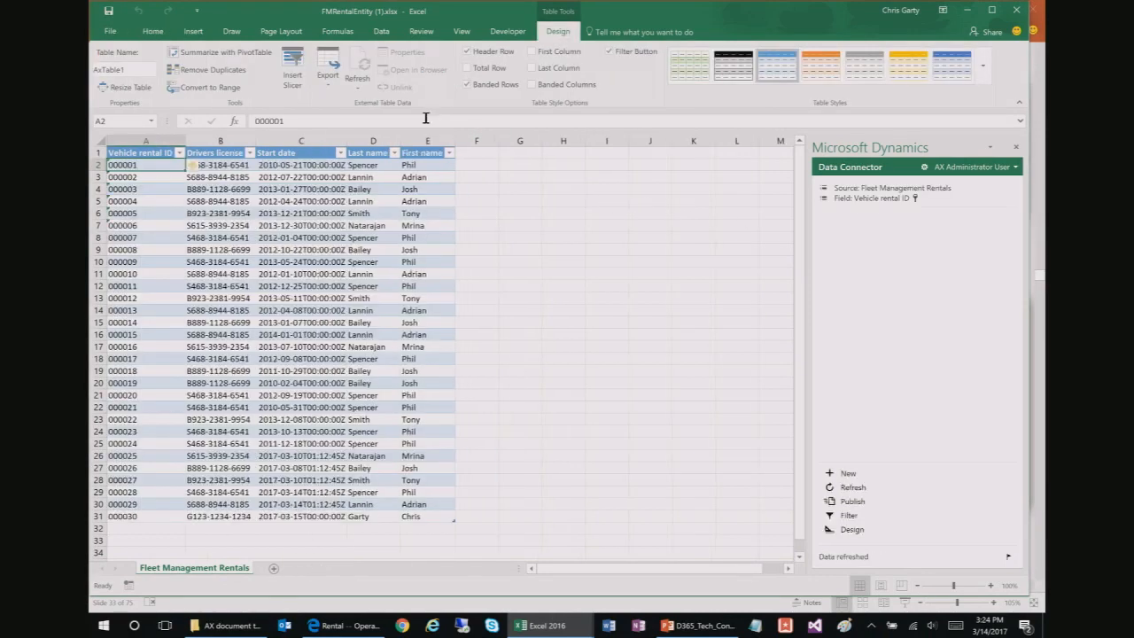
left_click(217, 166)
left_click(136, 164)
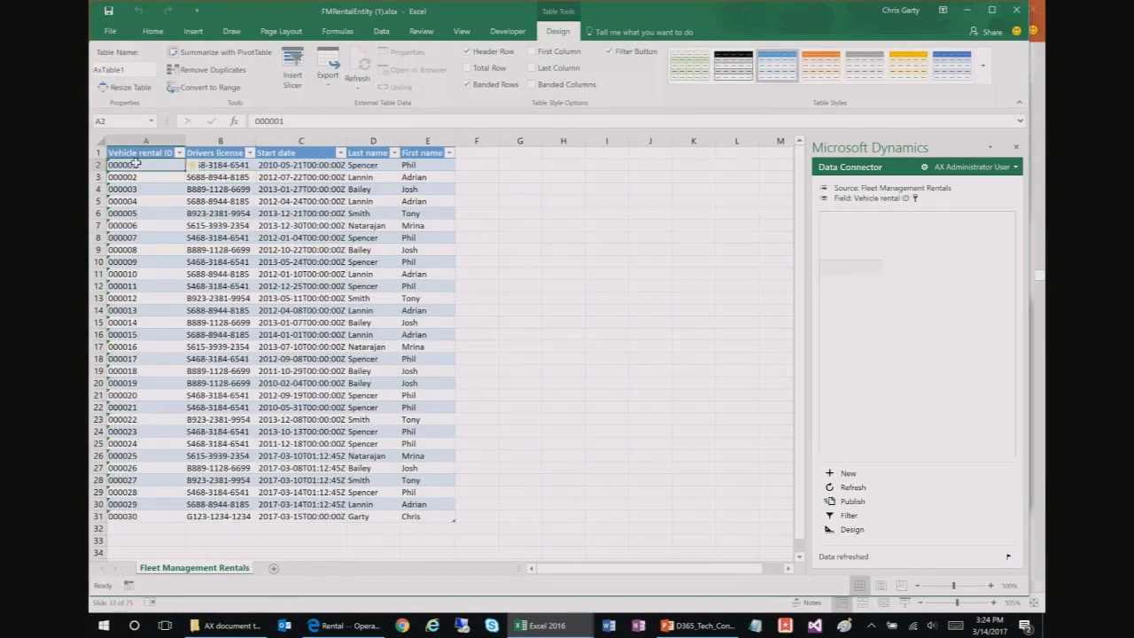
left_click(214, 165)
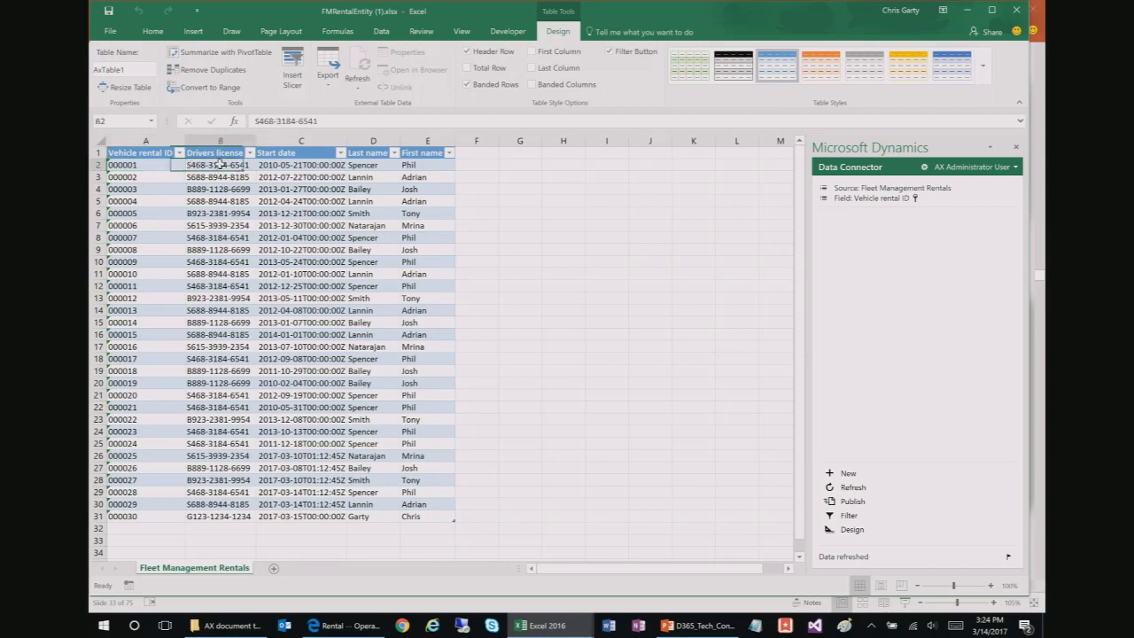
left_click(288, 163)
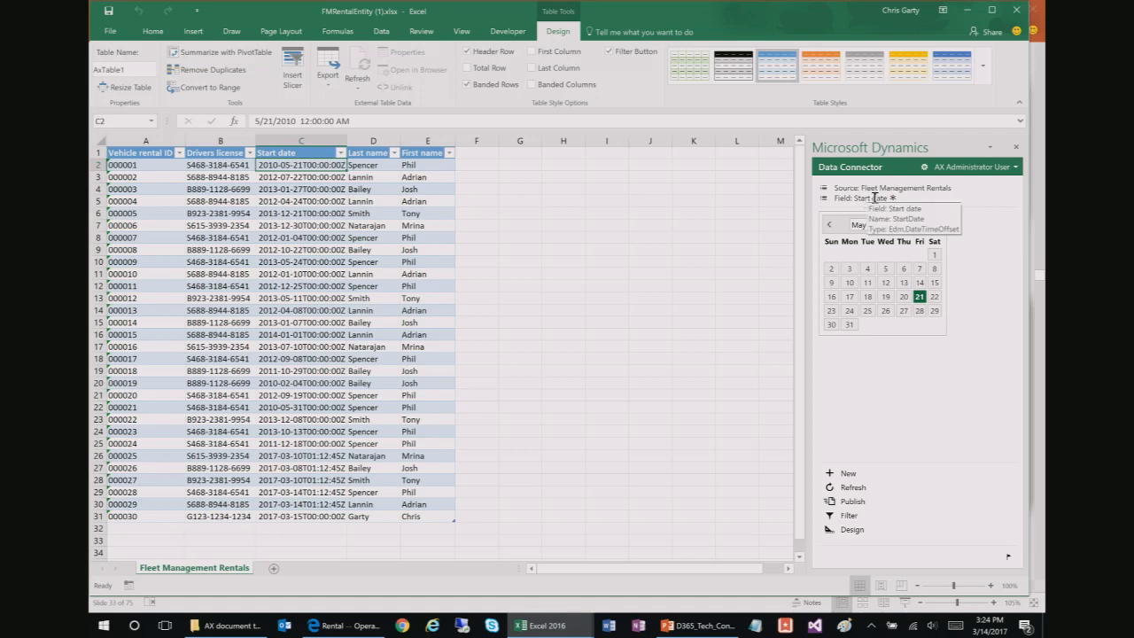
mouse_move(876, 188)
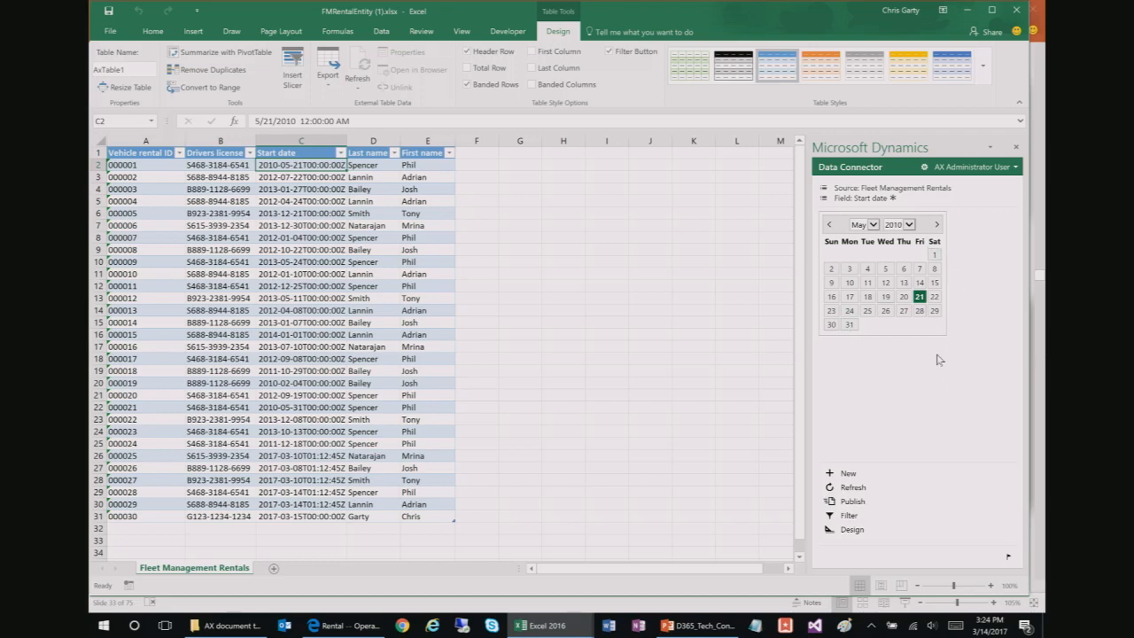
left_click(213, 170)
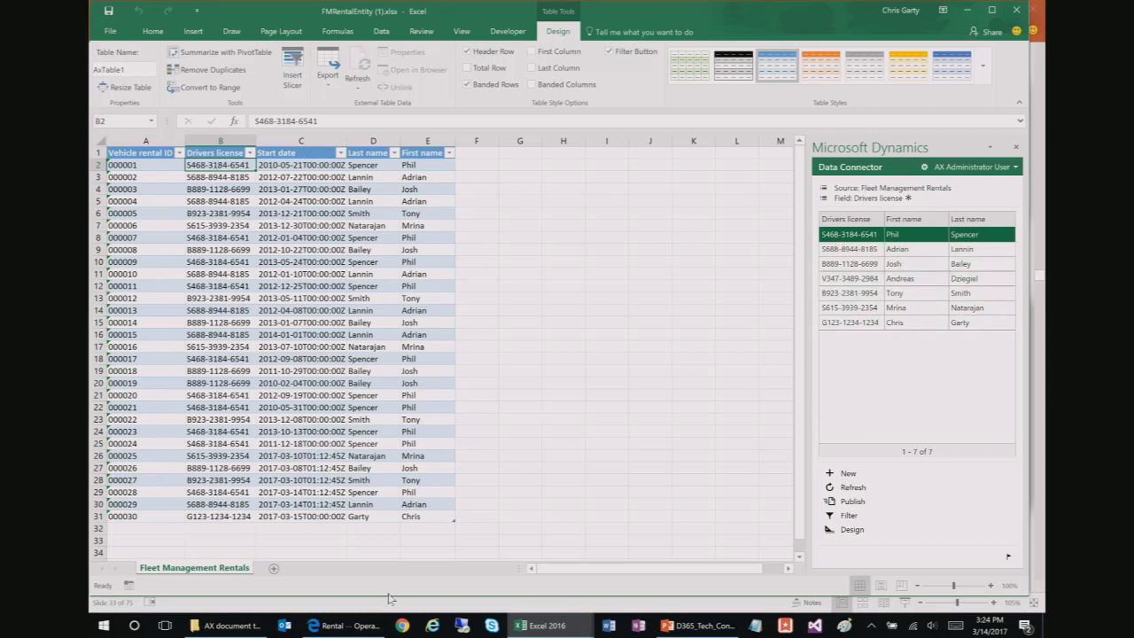
left_click(464, 468)
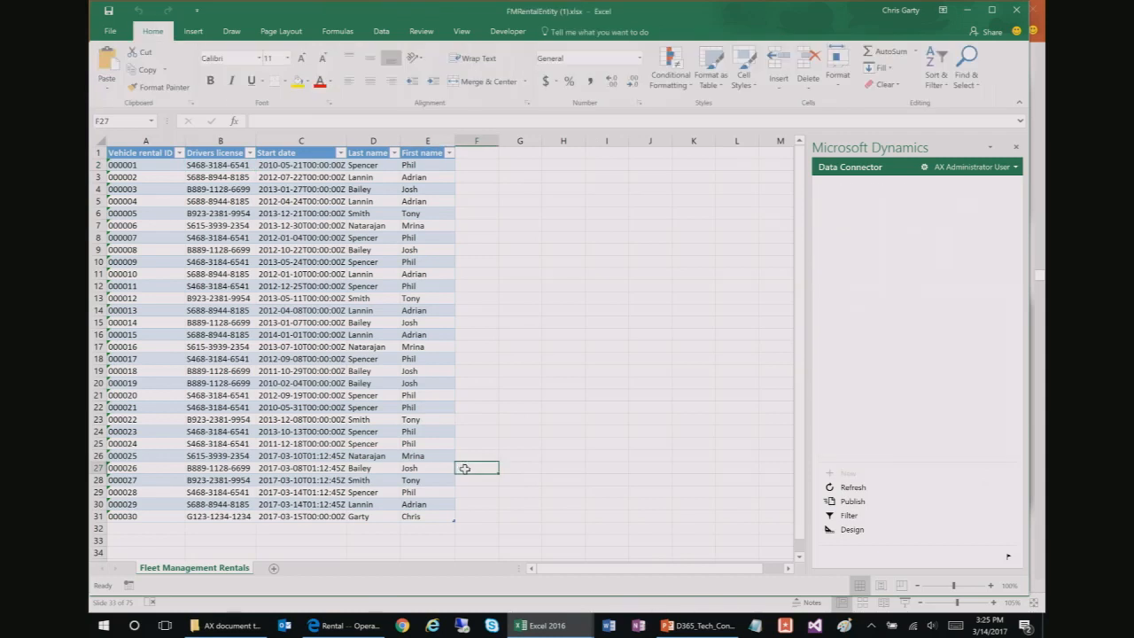
left_click(443, 467)
left_click(283, 347)
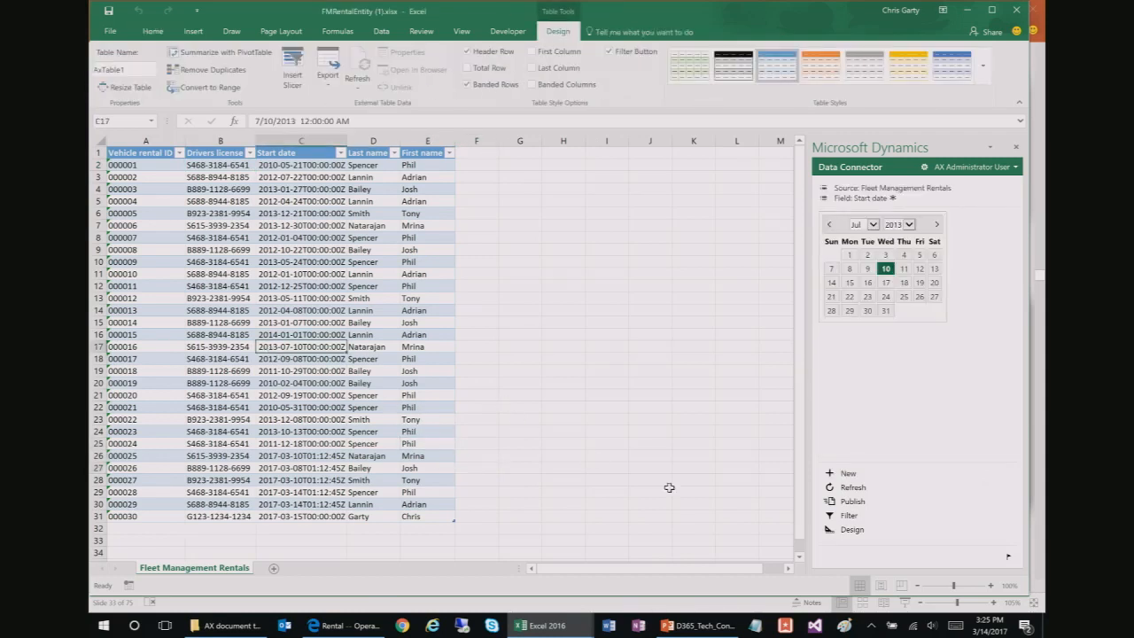
left_click(428, 384)
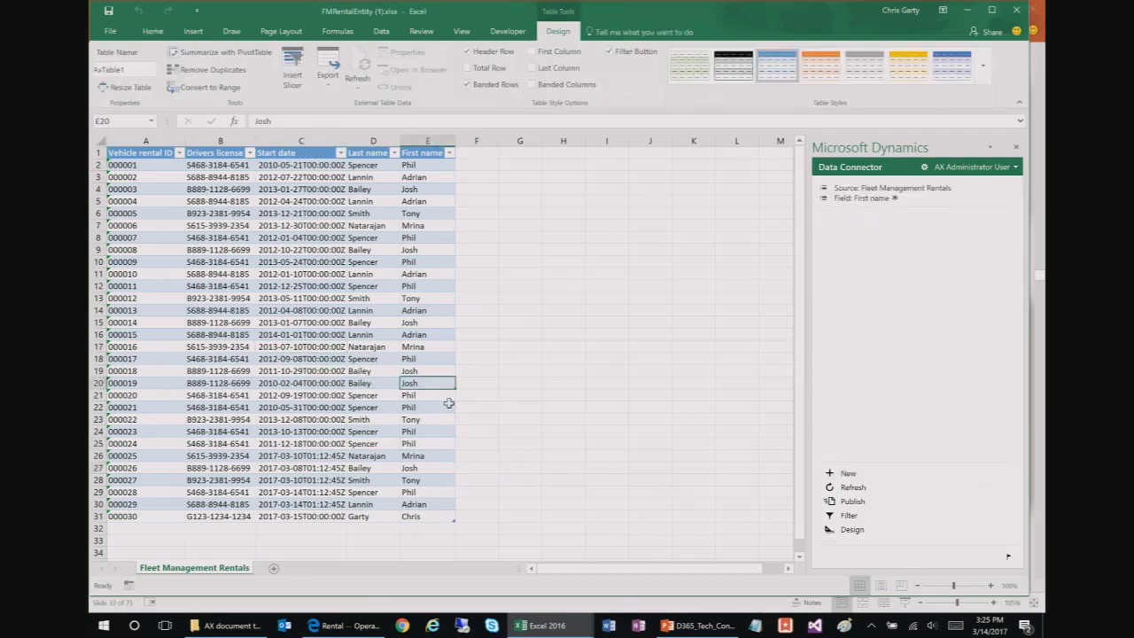
left_click(849, 515)
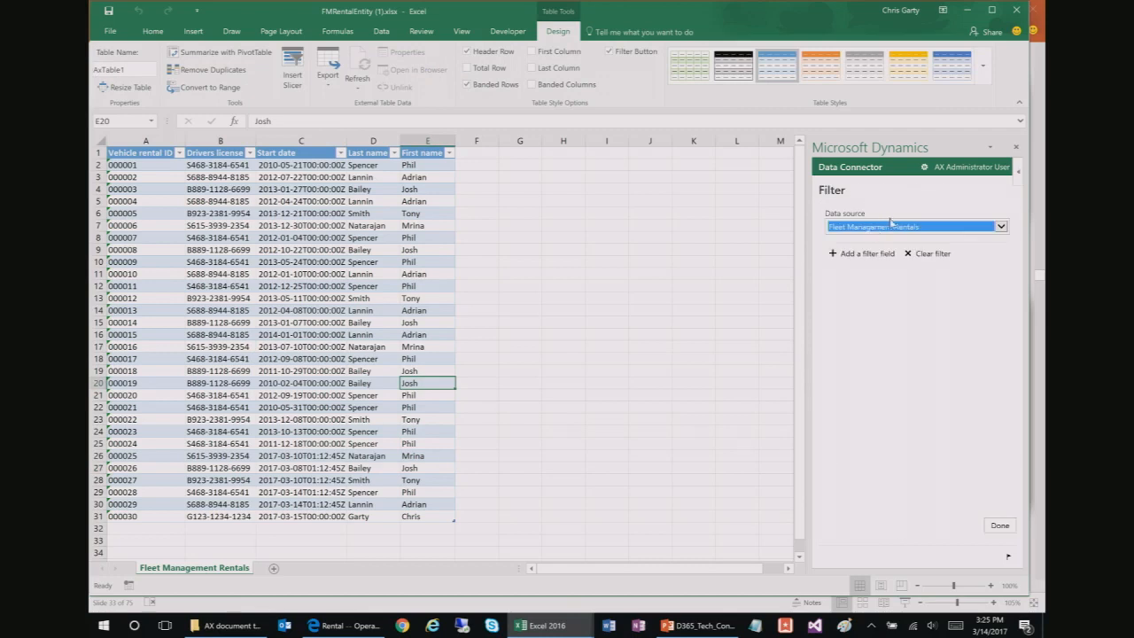
left_click(864, 255)
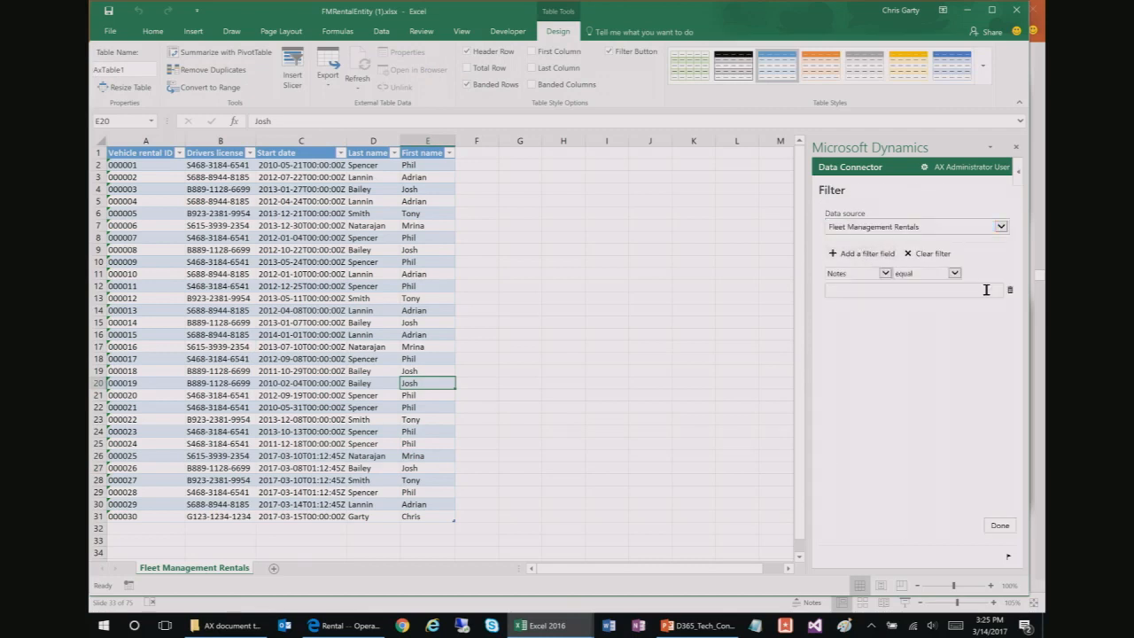
left_click(858, 275)
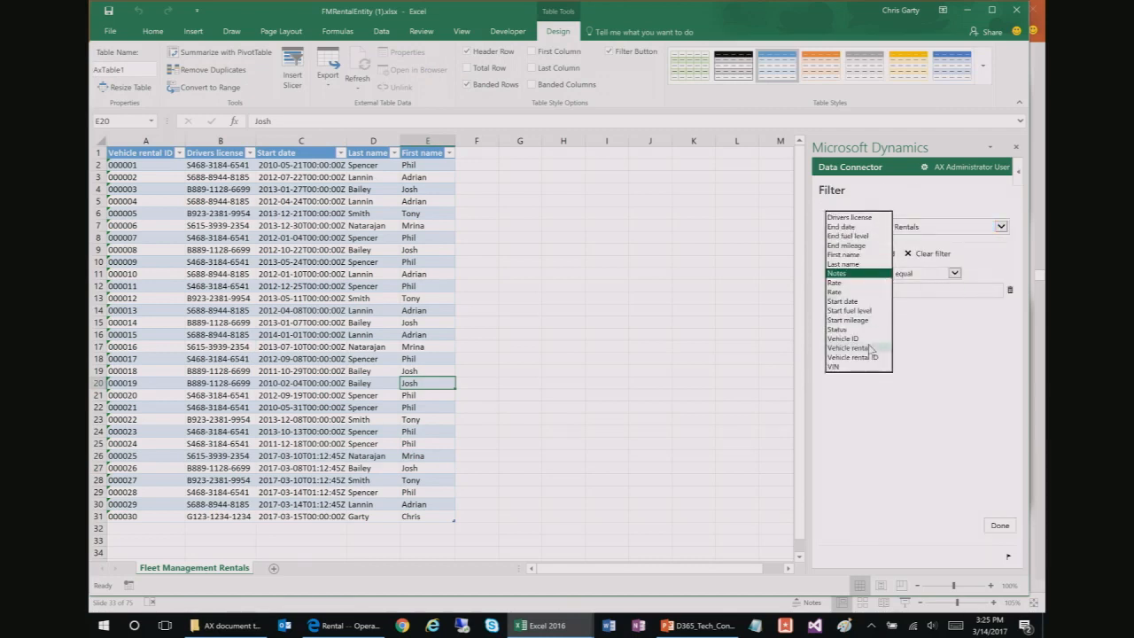
left_click(851, 264)
left_click(873, 290)
type("Spencer")
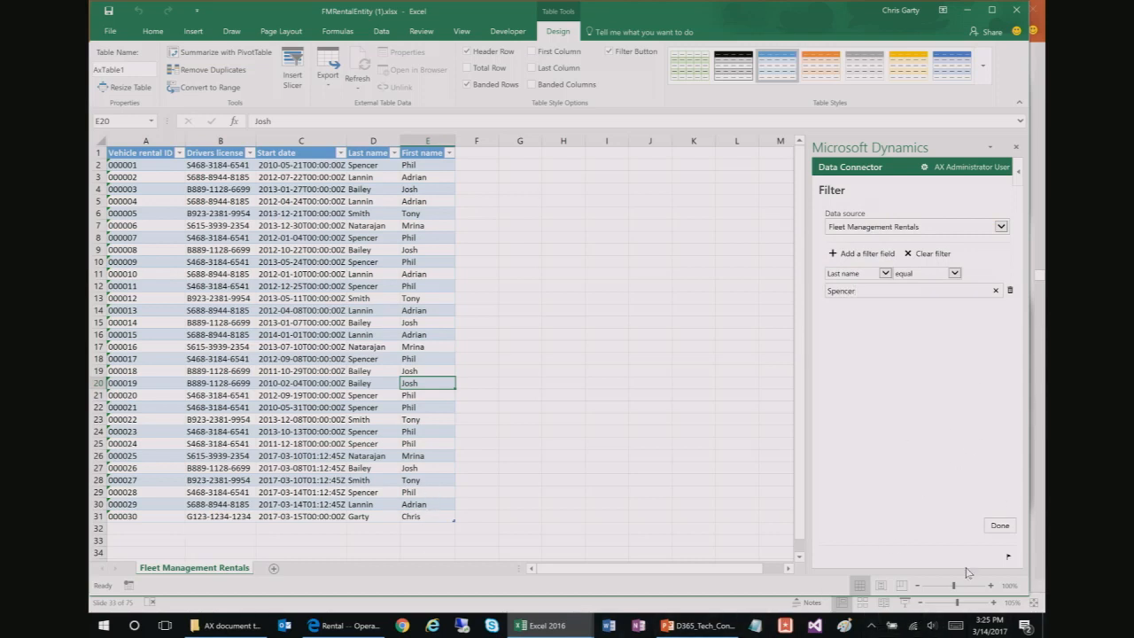
left_click(1005, 528)
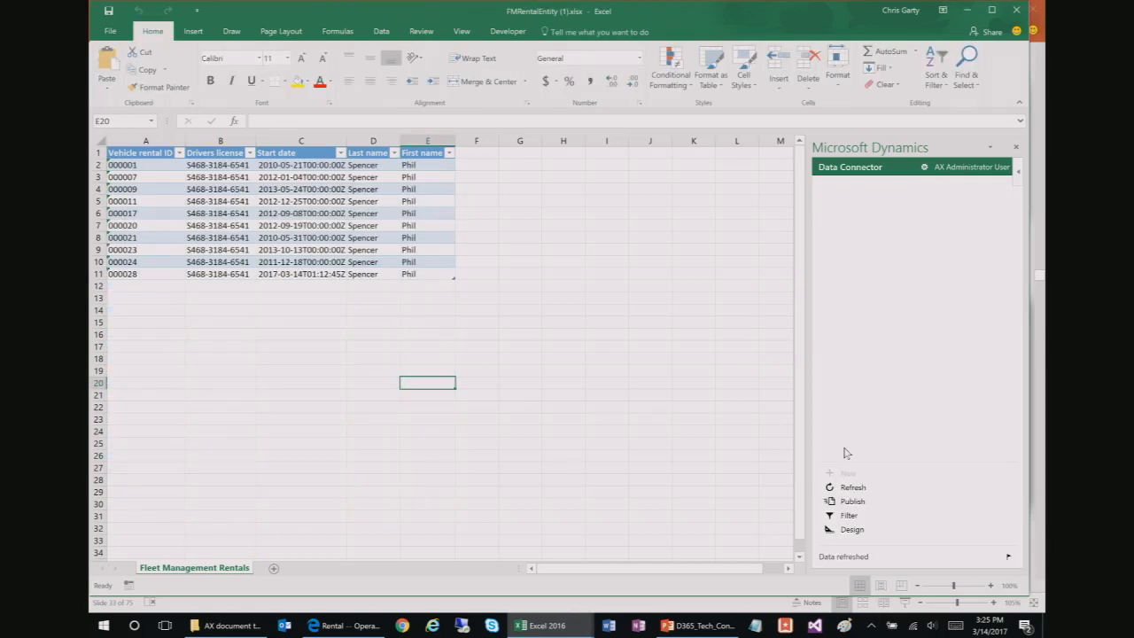
left_click(377, 213)
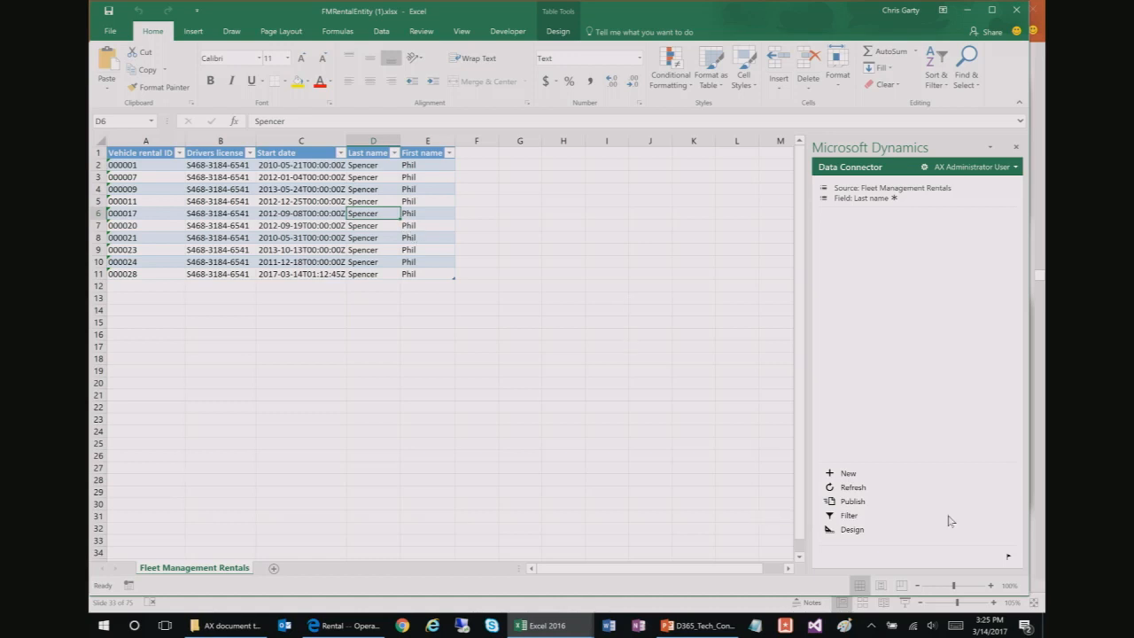
left_click(850, 516)
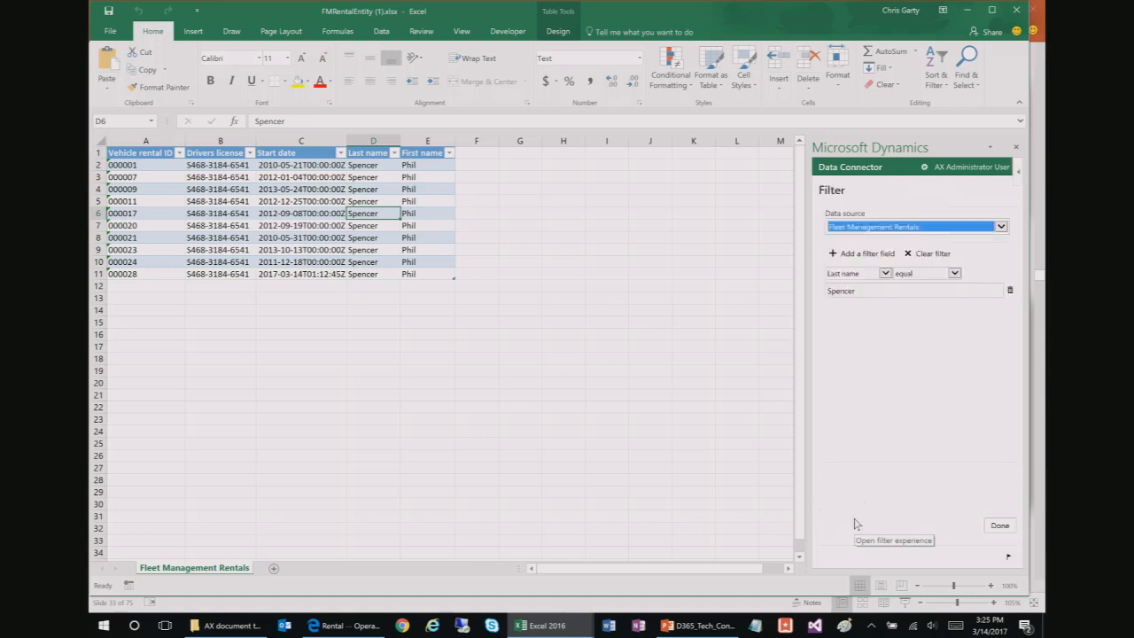
left_click(925, 255)
left_click(999, 526)
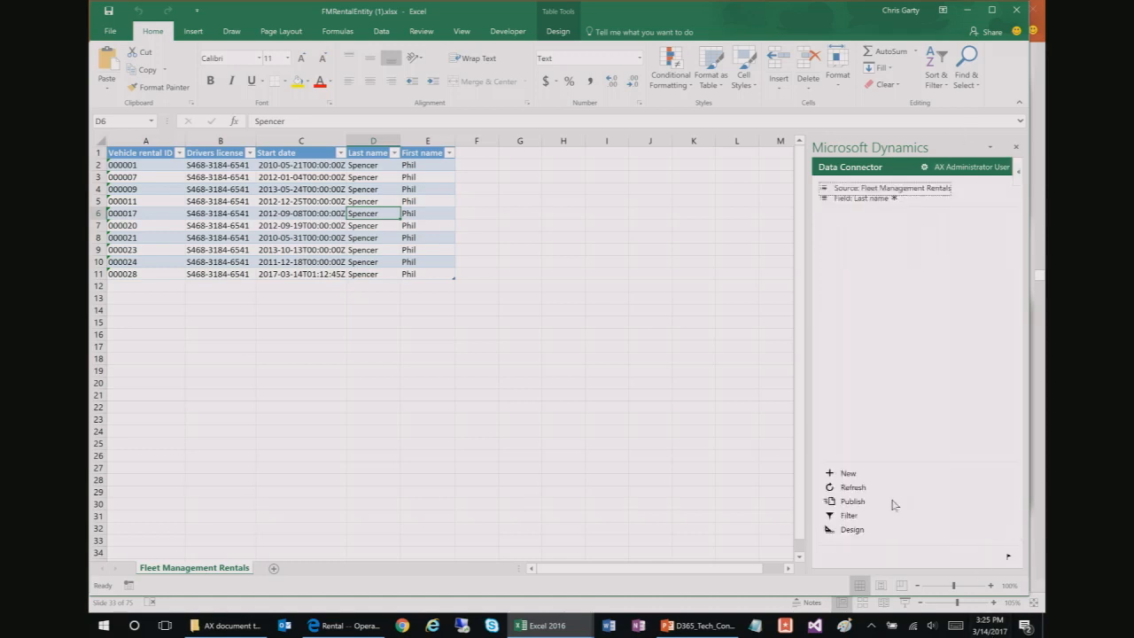
left_click(847, 490)
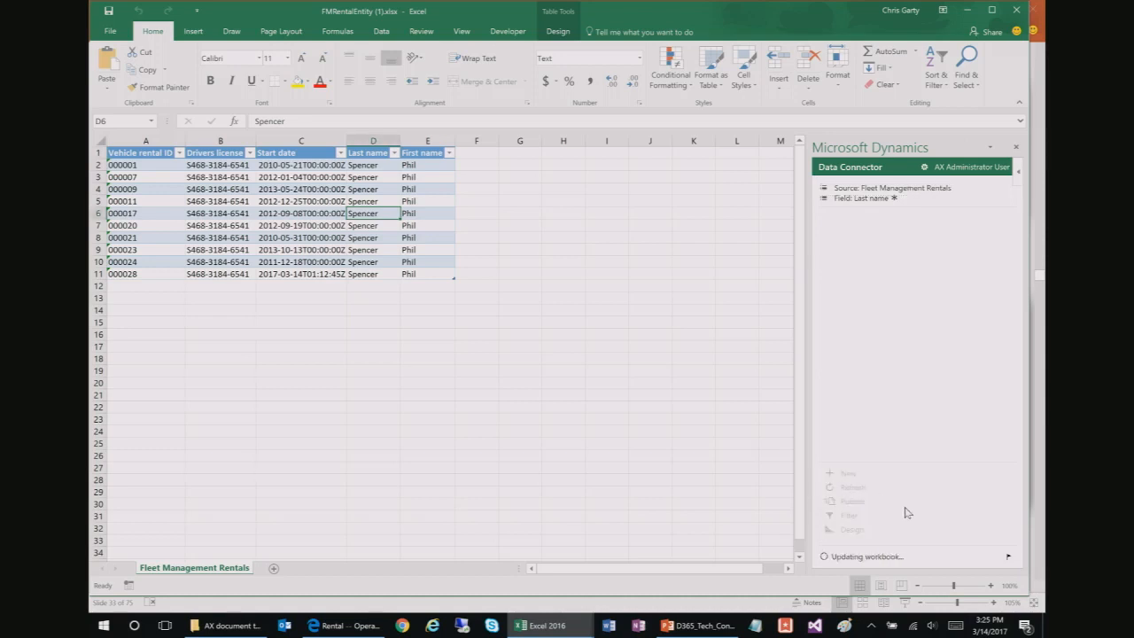
left_click(415, 321)
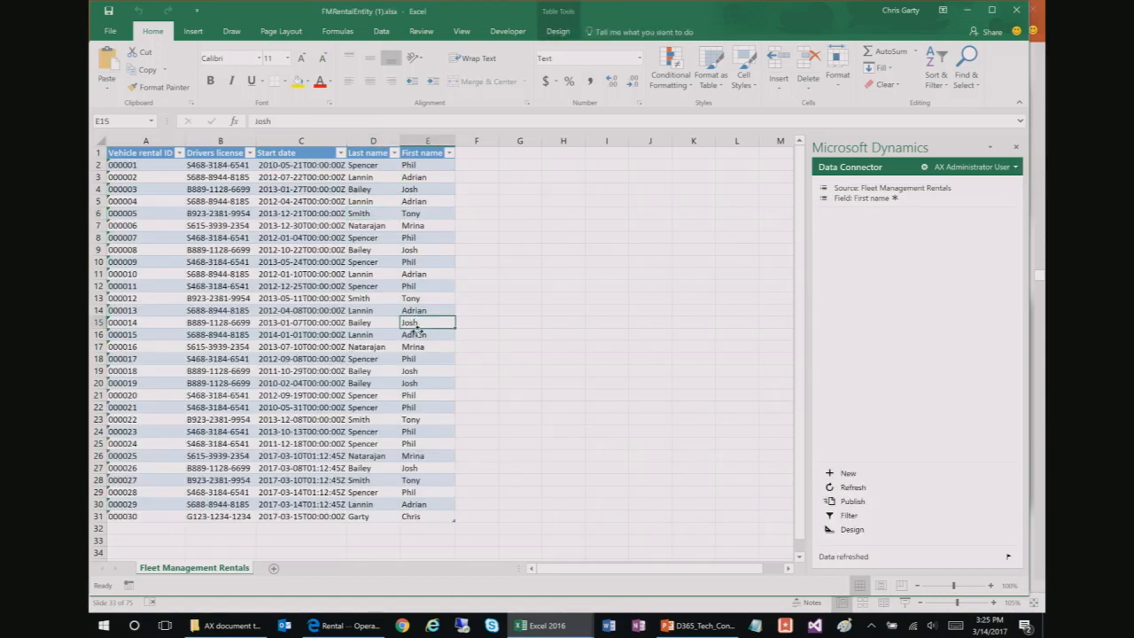
Step: Add StartFuelLevel and EndFuelLevel to the FleetRental data source's selected fields
left_click(851, 530)
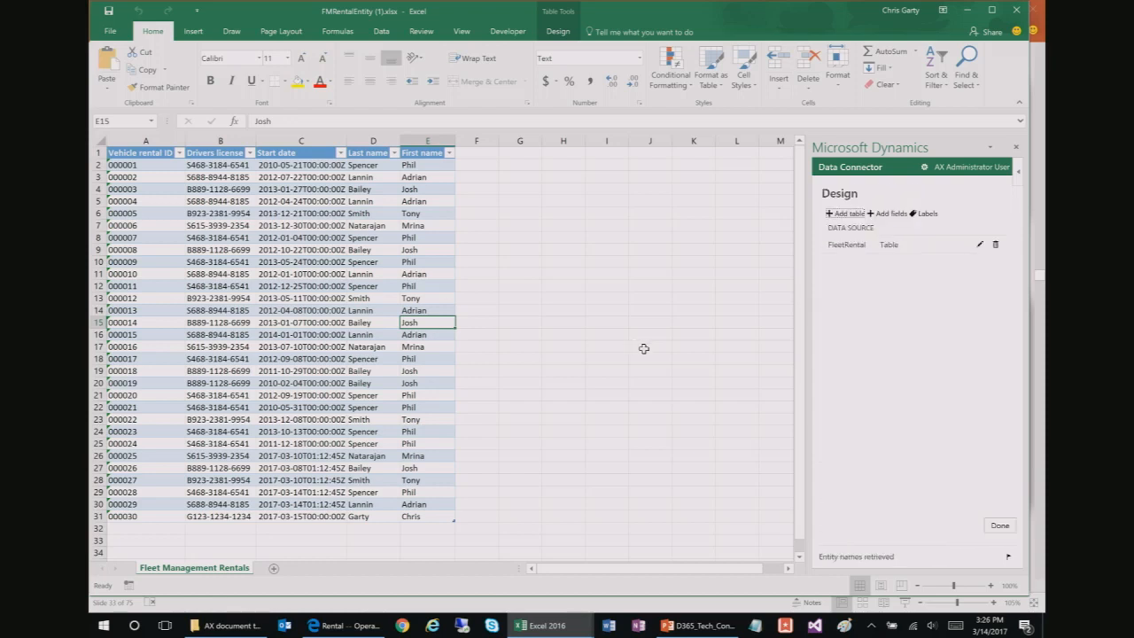
left_click(979, 246)
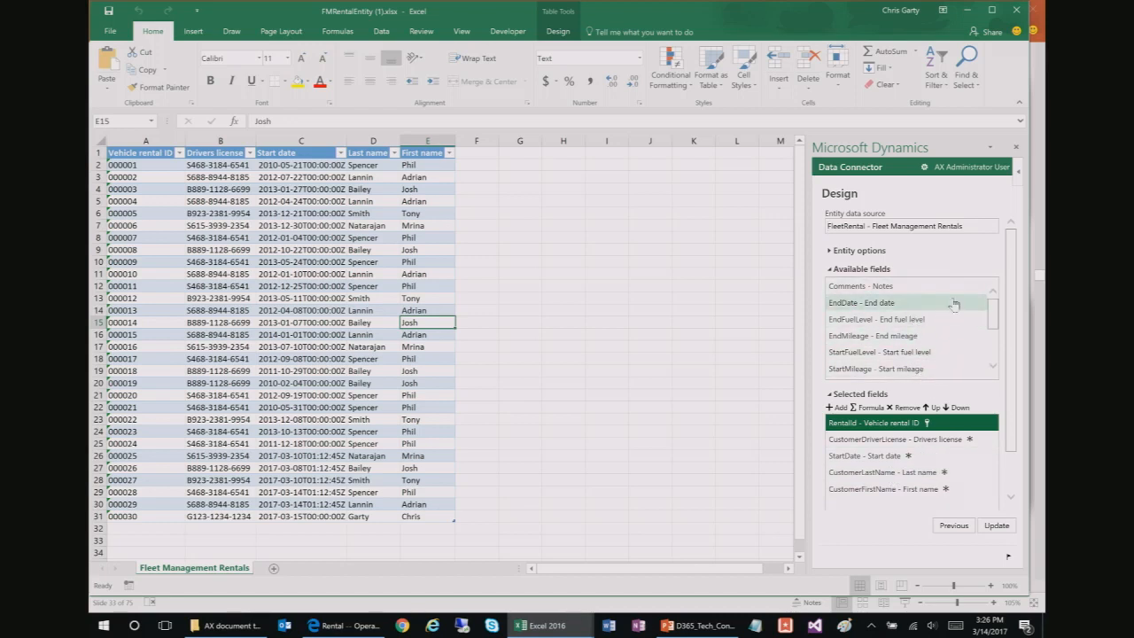
left_click_drag(994, 320, 997, 335)
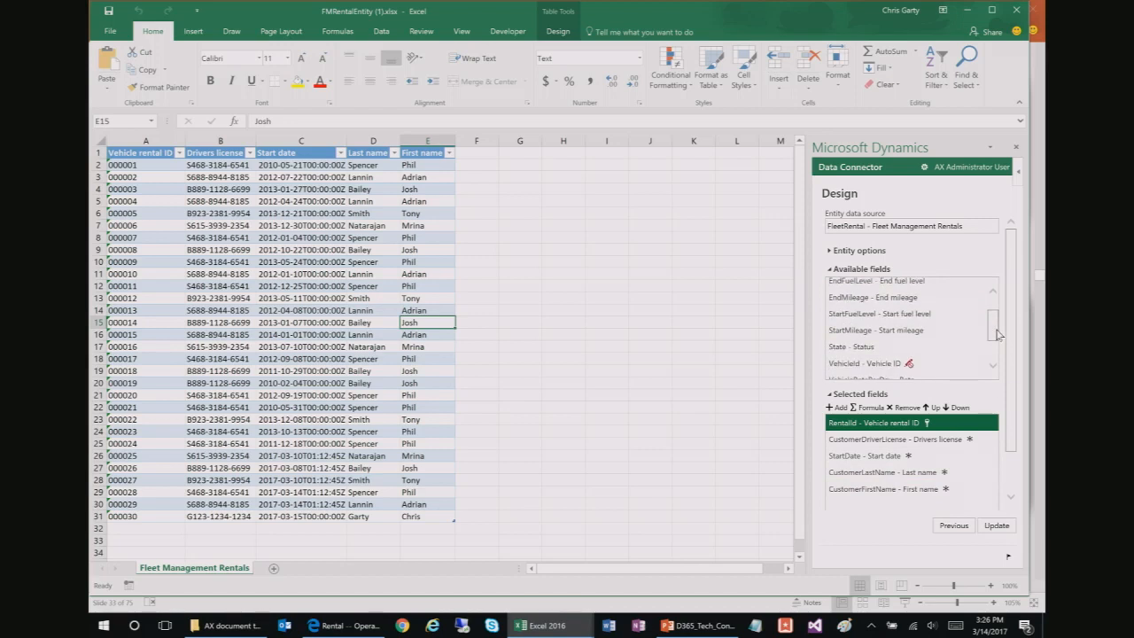
double_click(852, 317)
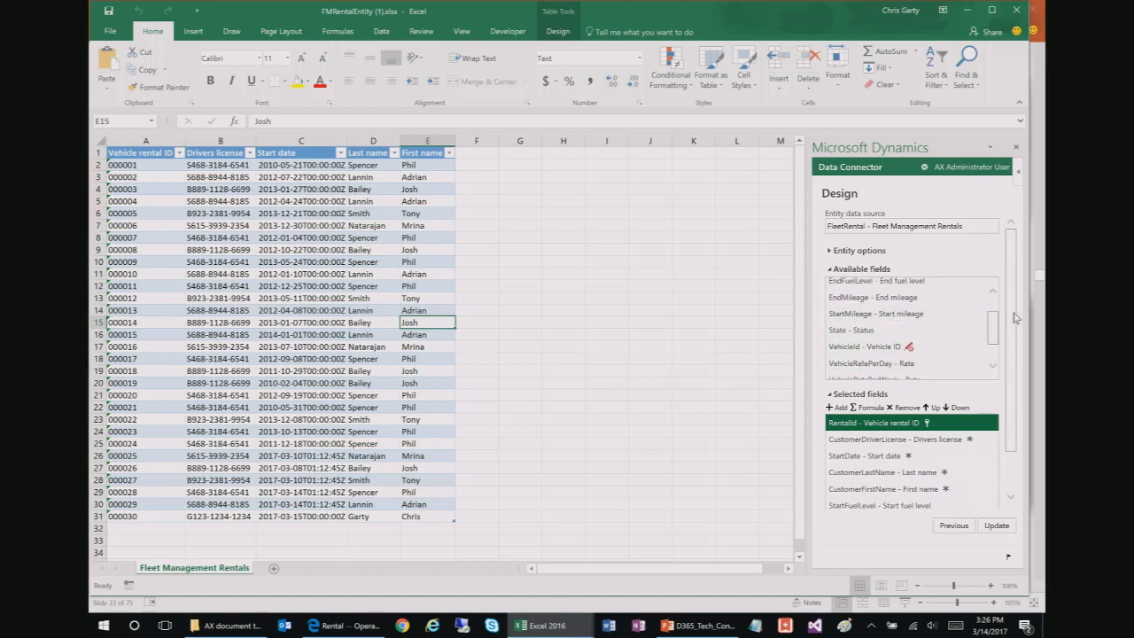
left_click_drag(995, 326, 993, 314)
left_click(858, 324)
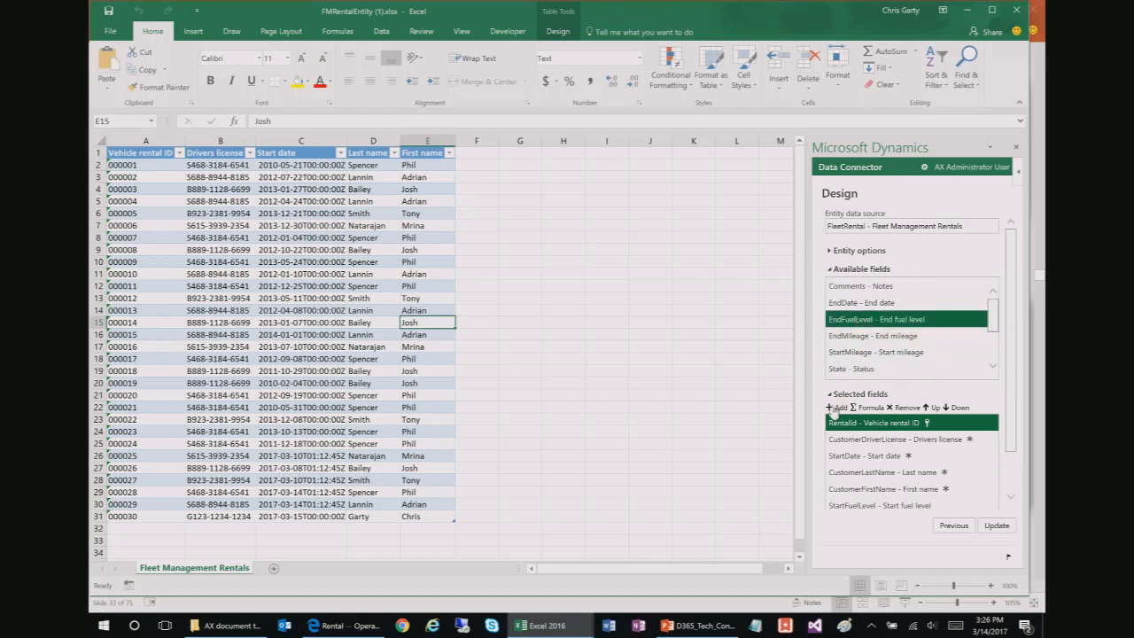
left_click(837, 410)
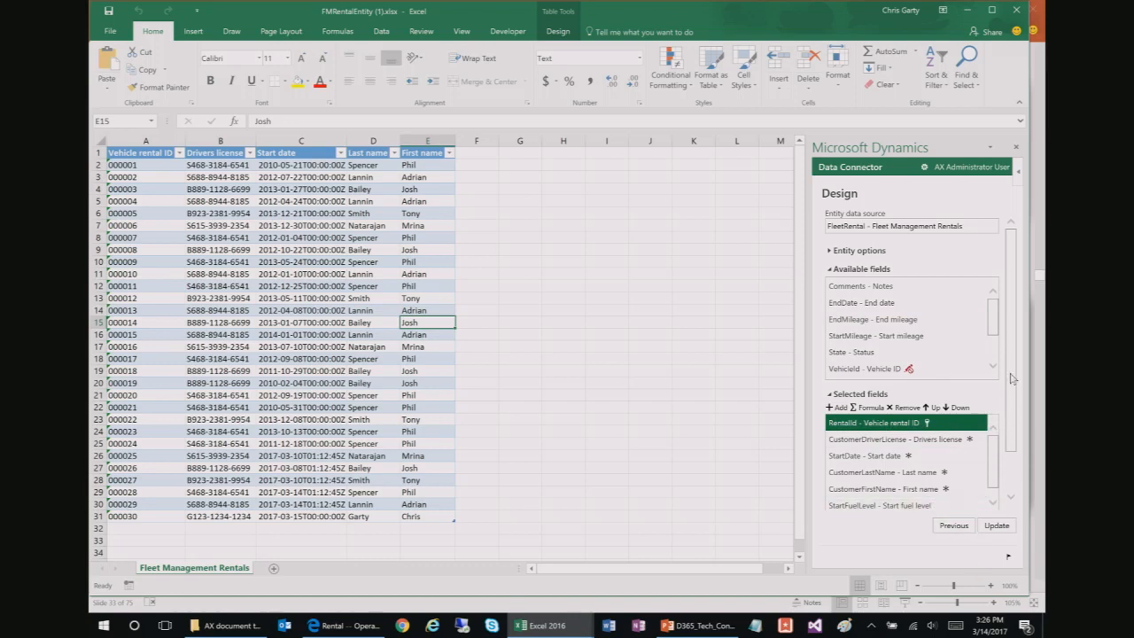
left_click_drag(1010, 352, 1010, 366)
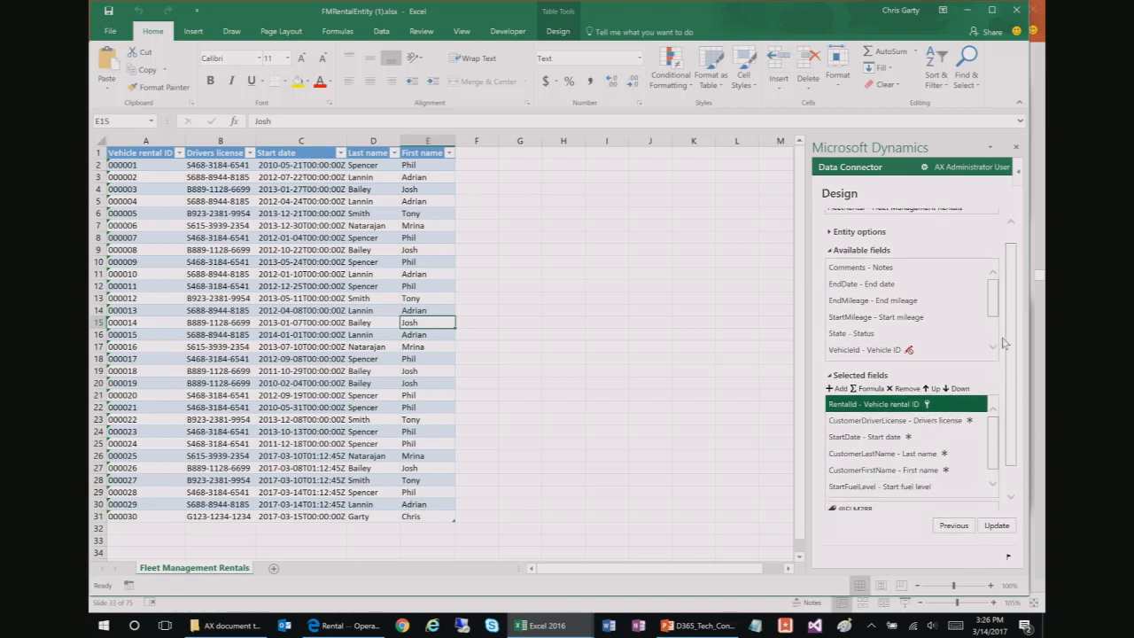
Step: Apply the fuel level fields to the rentals table and refresh its data from Dynamics
left_click(994, 527)
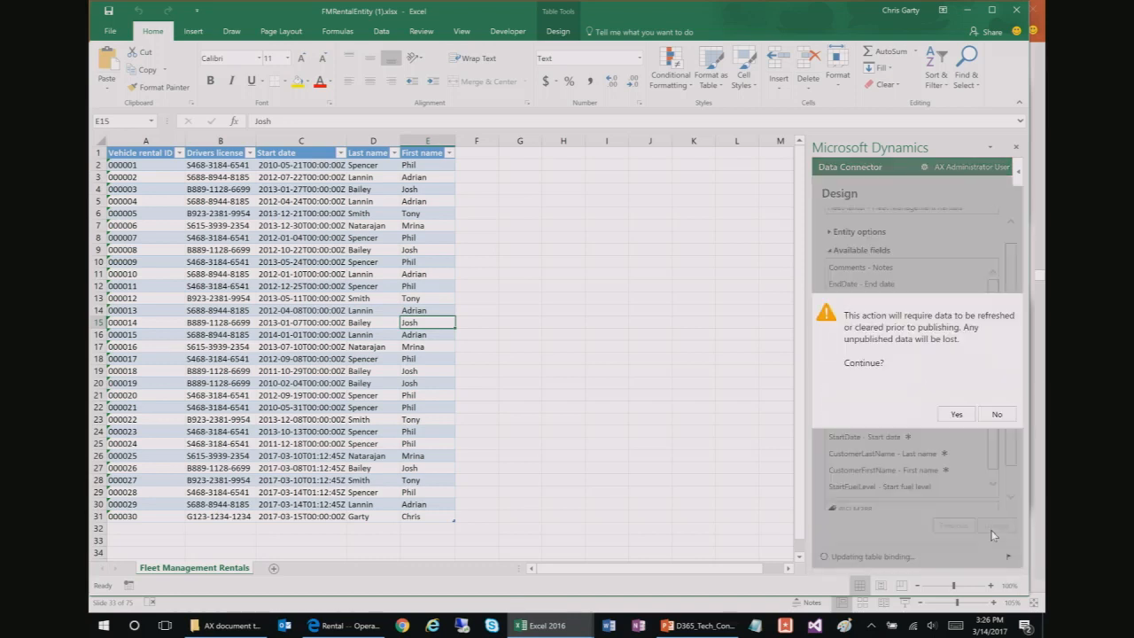
left_click(958, 416)
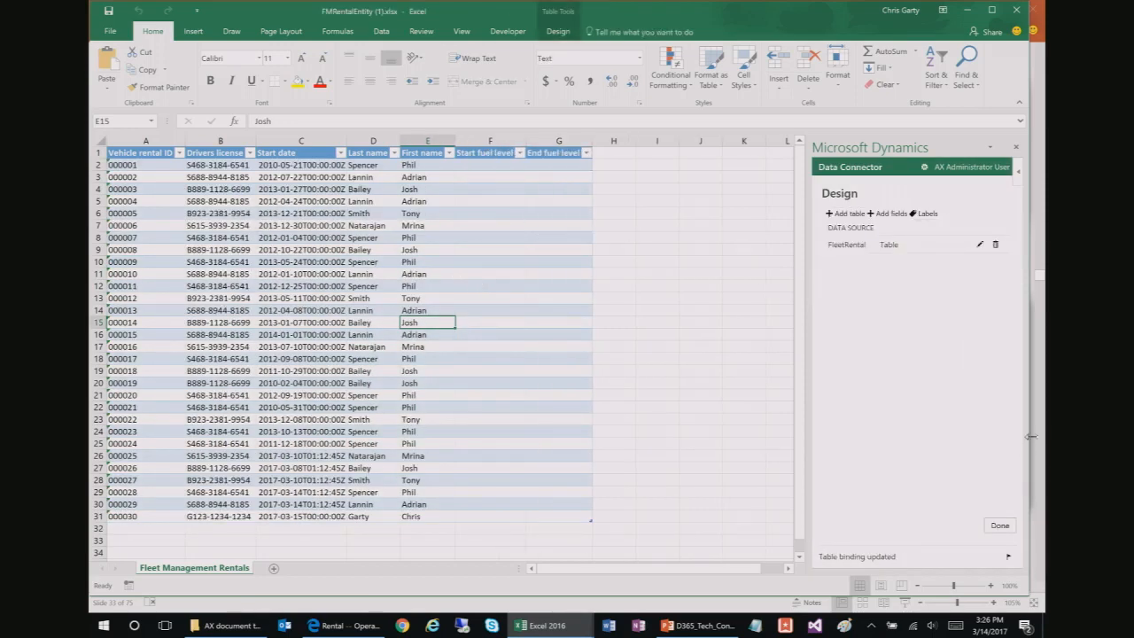
left_click(1000, 528)
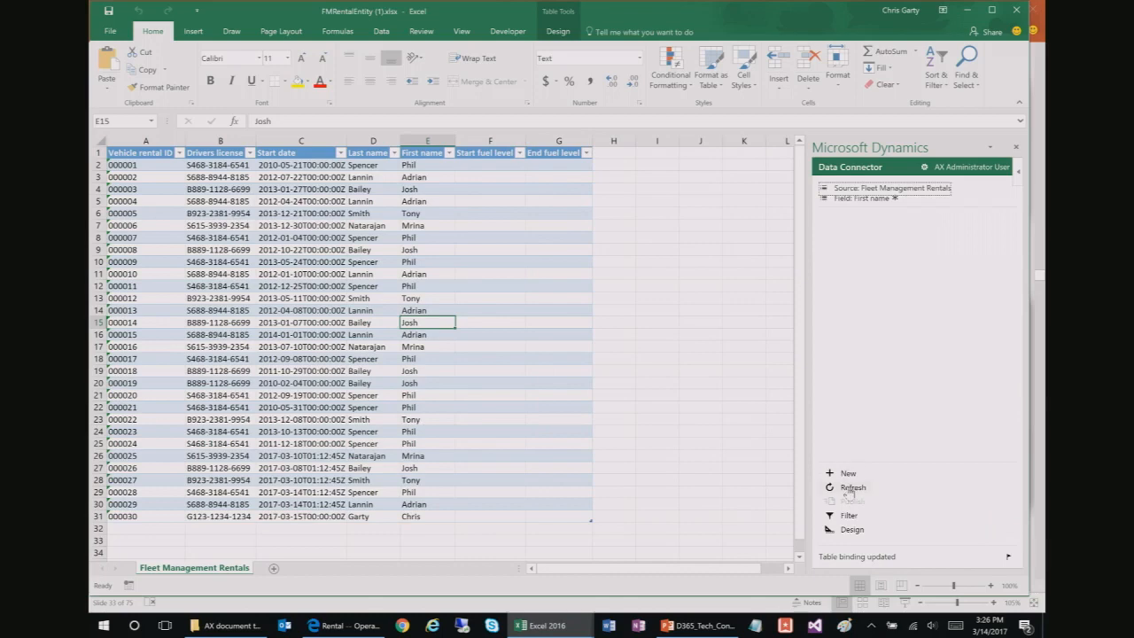
left_click(848, 486)
left_click(954, 416)
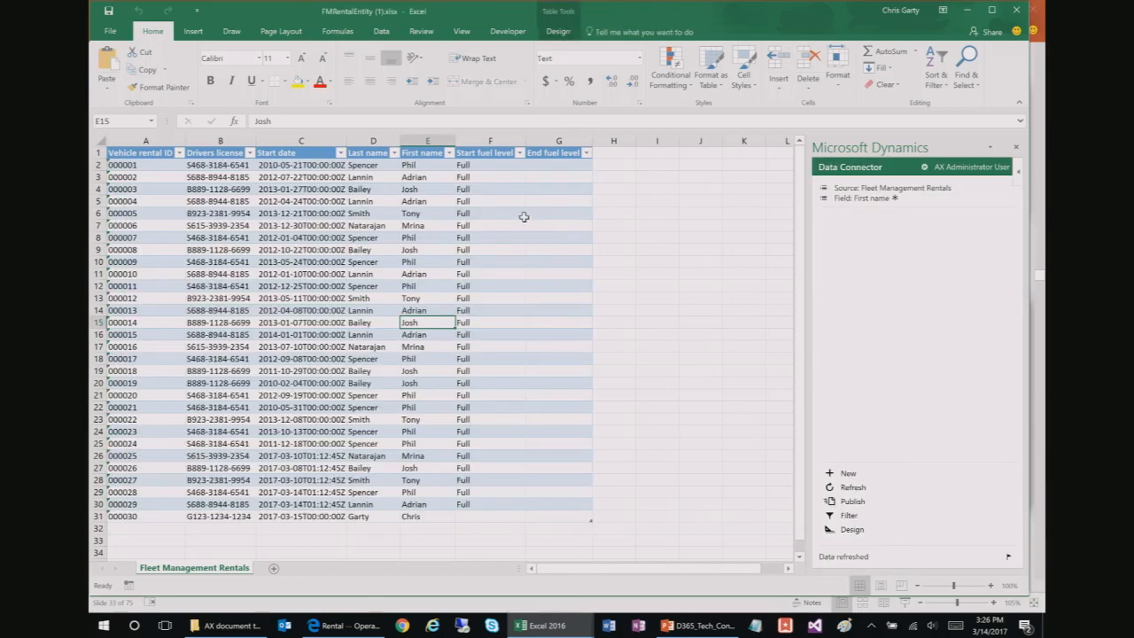
Step: Remove StartFuelLevel and EndFuelLevel from the FleetRental data source's selected fields
left_click(850, 529)
left_click(978, 245)
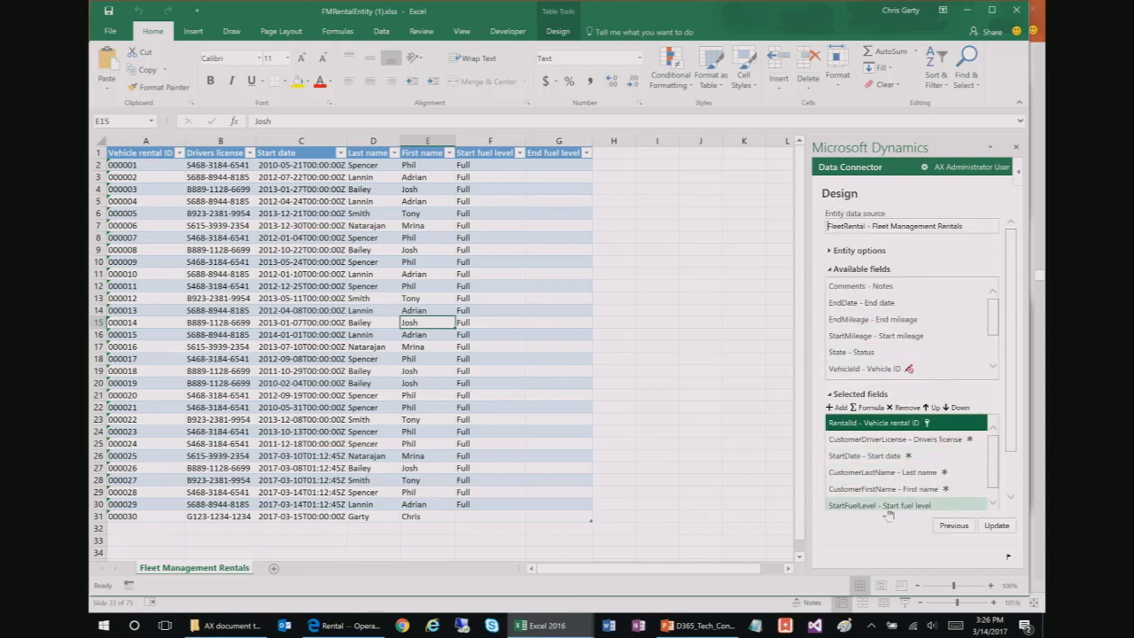
left_click(890, 506)
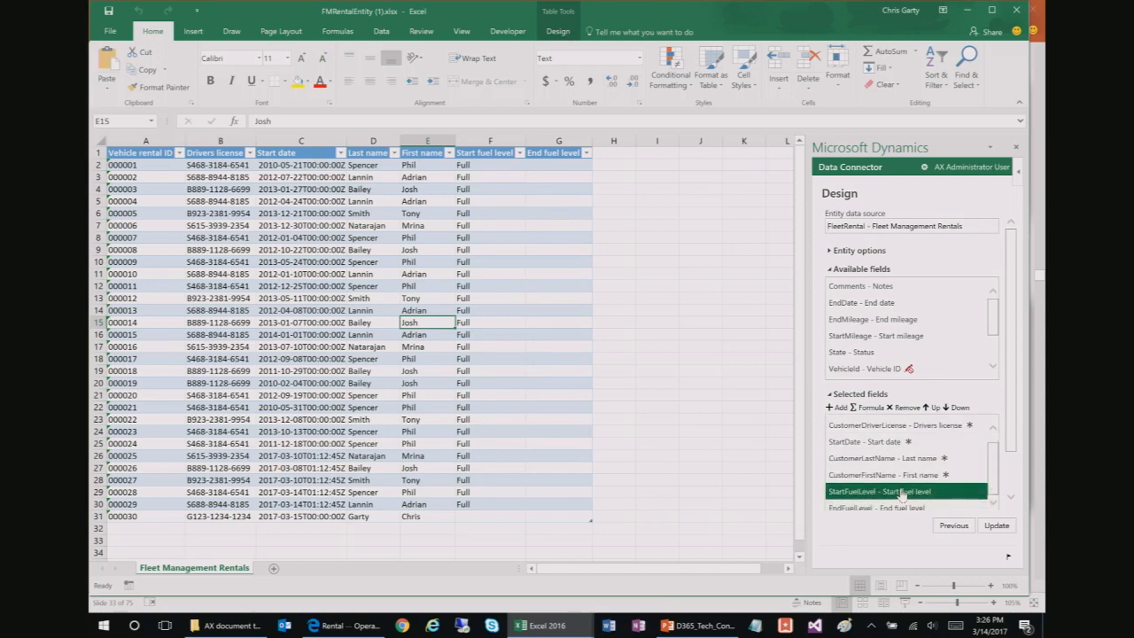
double_click(902, 493)
double_click(906, 506)
Step: Add StartMileage and EndMileage, apply them to the rentals table, and refresh the data
scroll(949, 356, "down", 1)
double_click(884, 324)
double_click(886, 300)
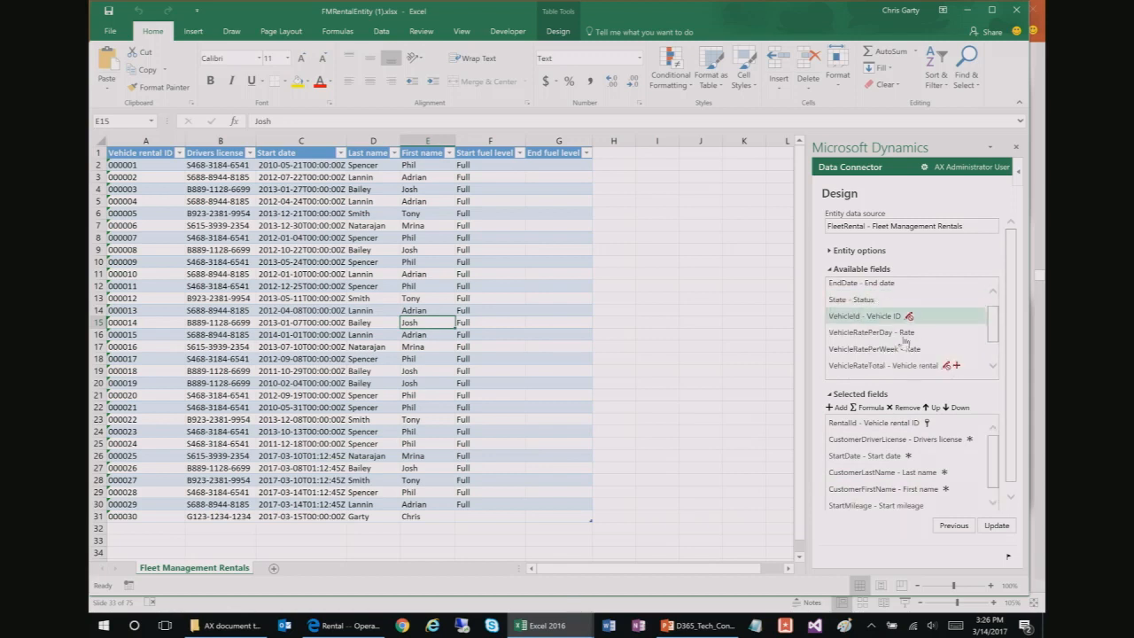
left_click(995, 525)
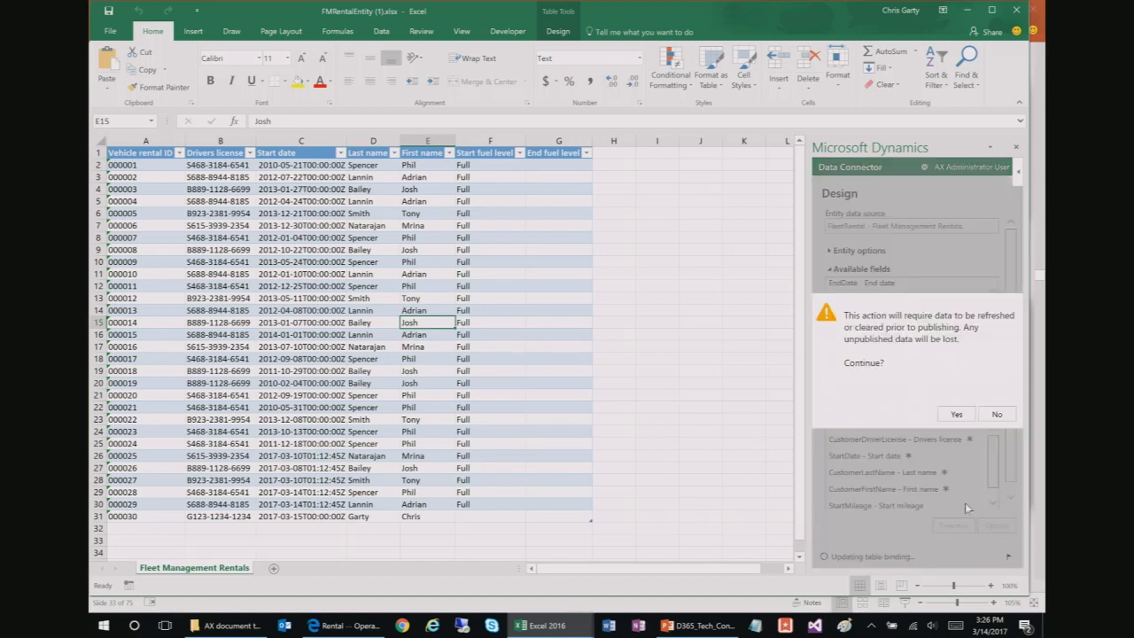
left_click(957, 414)
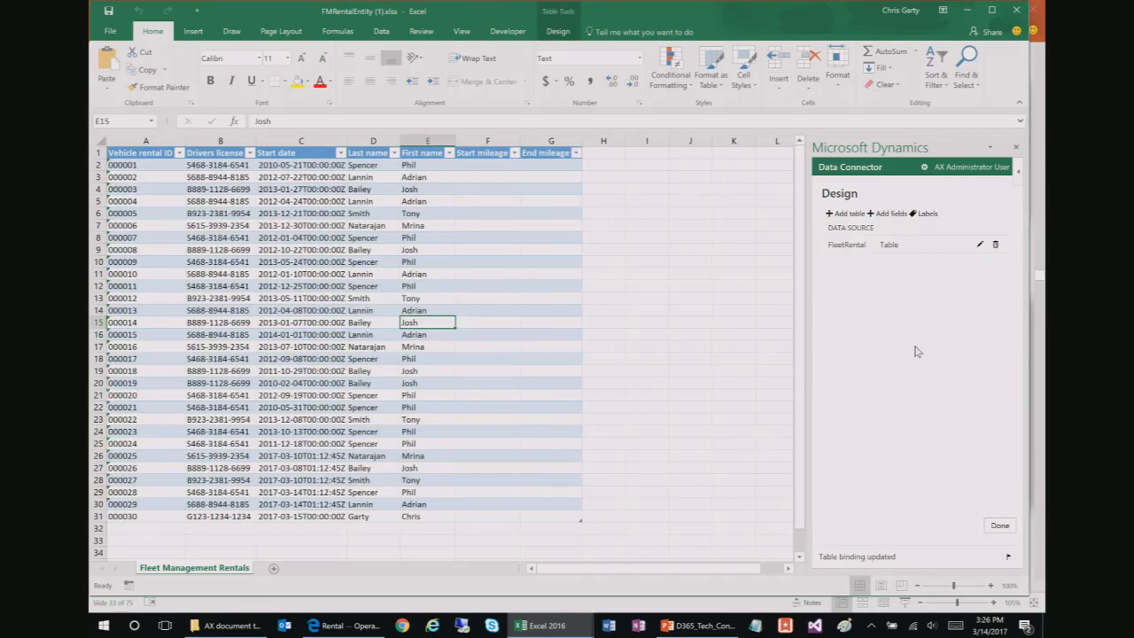
left_click(999, 525)
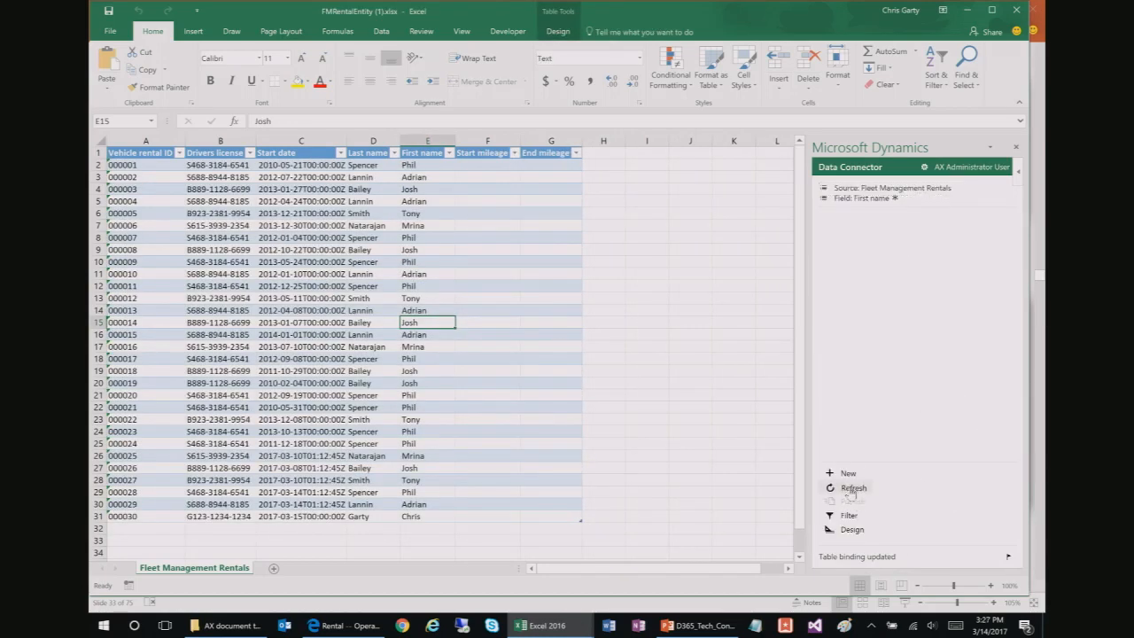
left_click(851, 488)
Step: Give rental 000006 start mileage 500 and end mileage 750, then publish to Dynamics
left_click(957, 415)
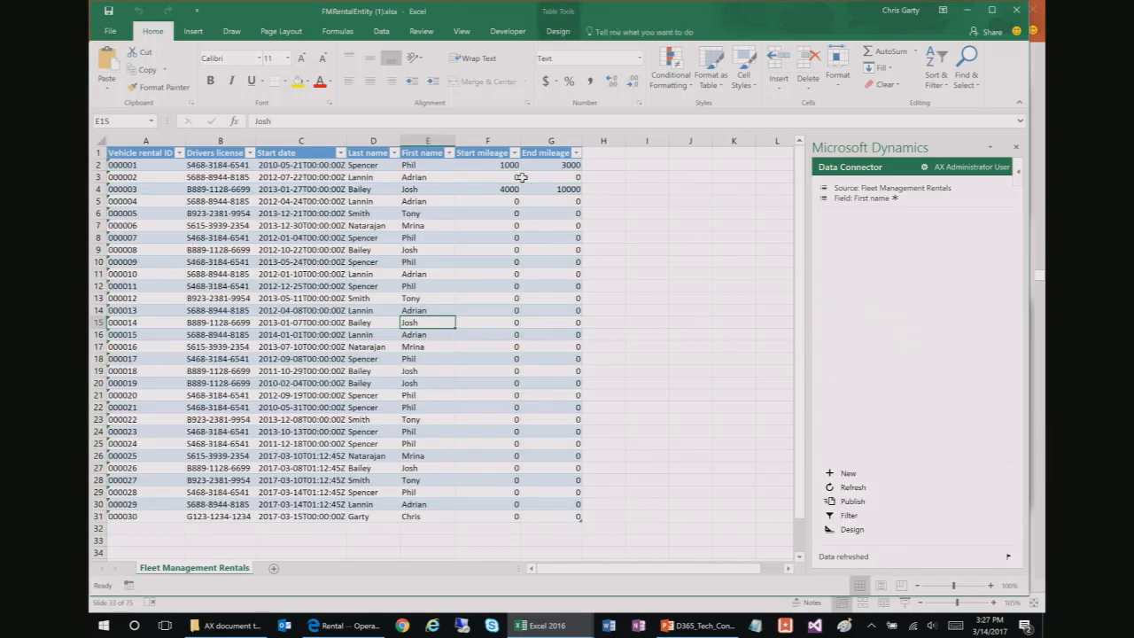
left_click(516, 224)
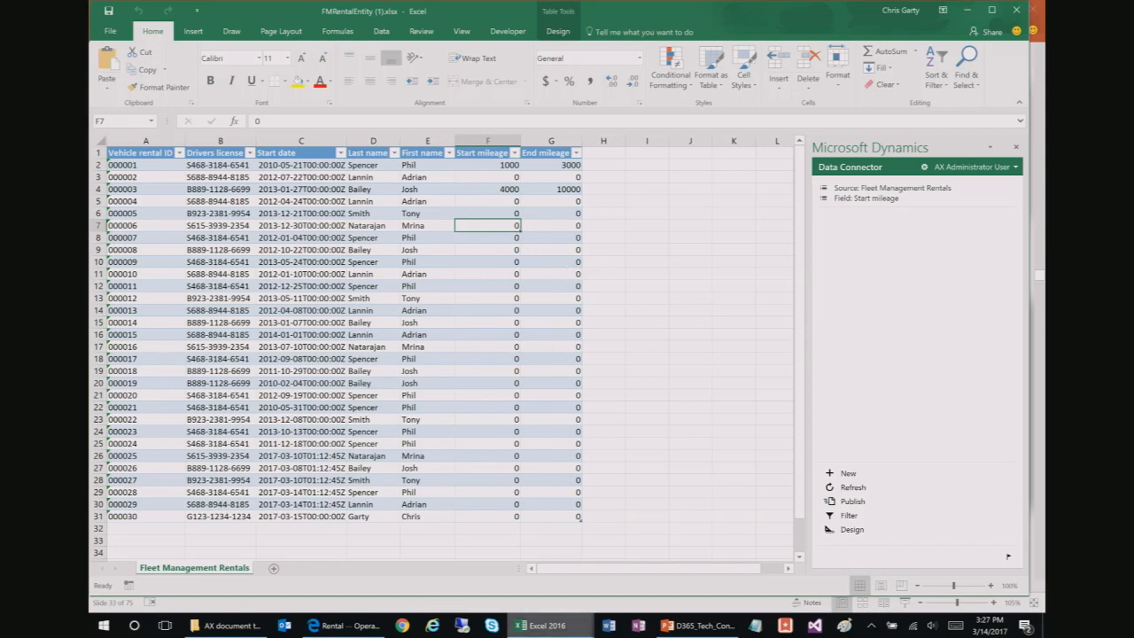
type("5000")
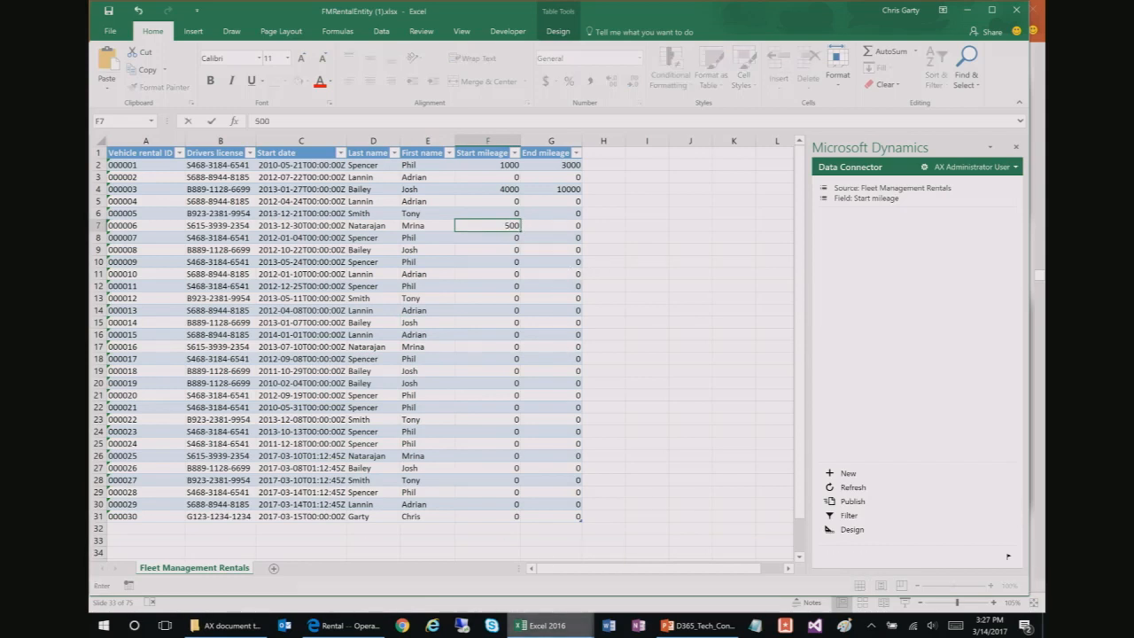
key("Tab")
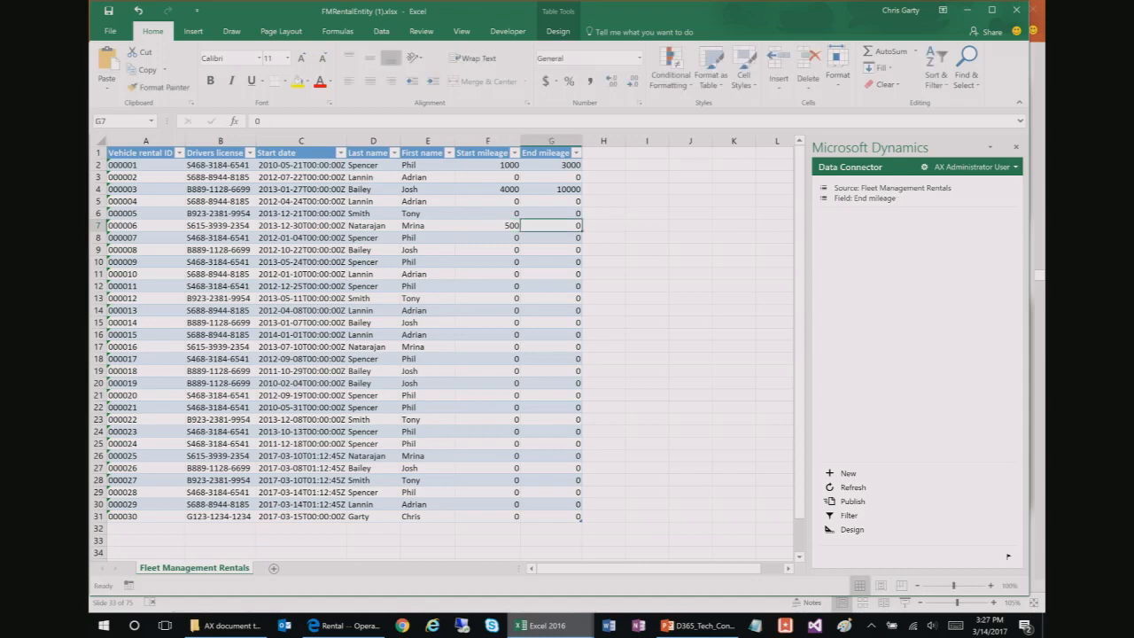
type("750")
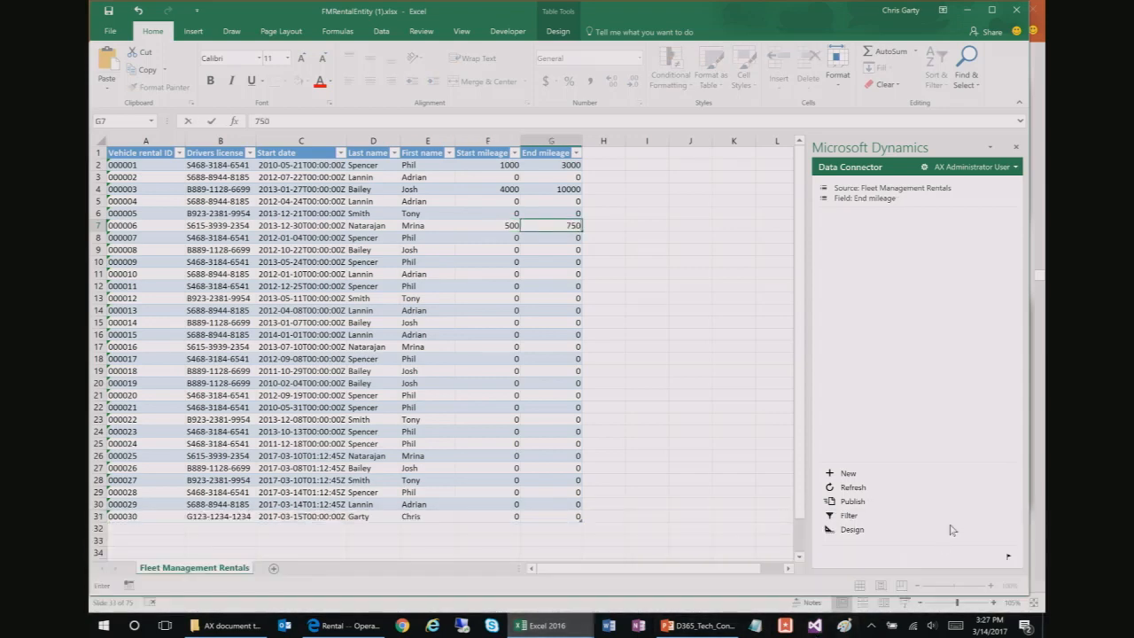
left_click(857, 504)
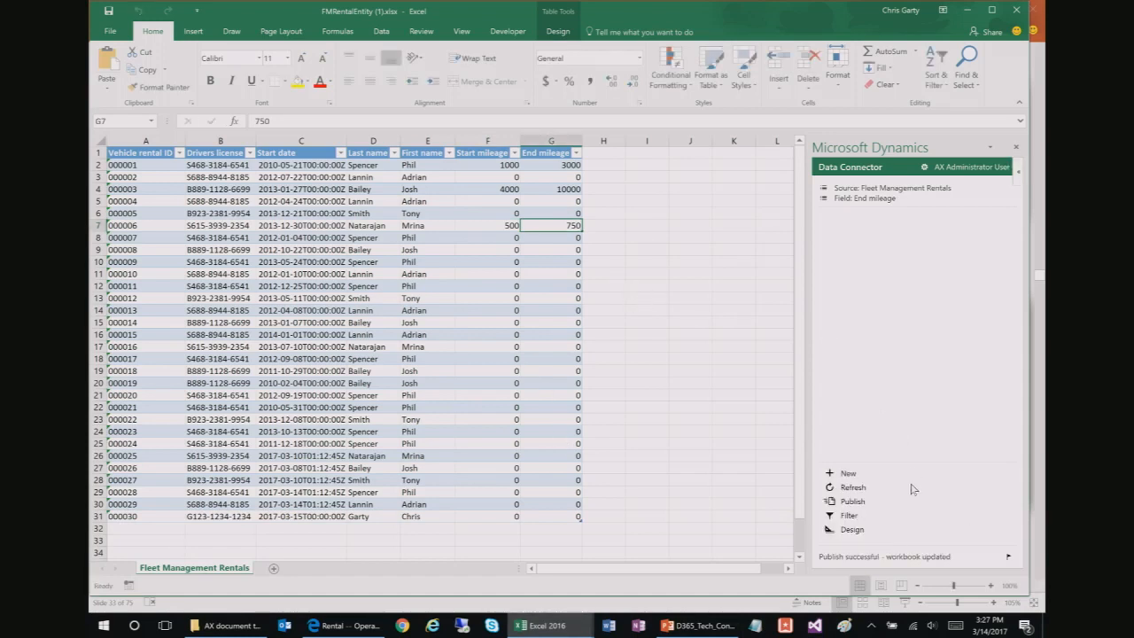
left_click(854, 487)
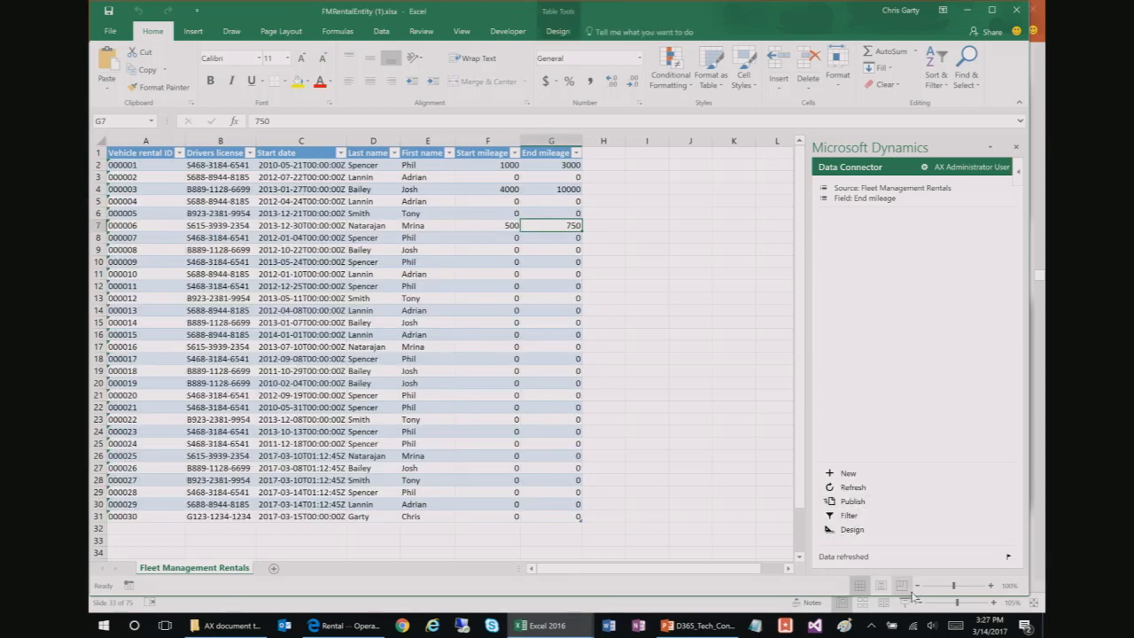
Step: Add a new formula field to the FleetRental data source and name it TripMileage
left_click(852, 529)
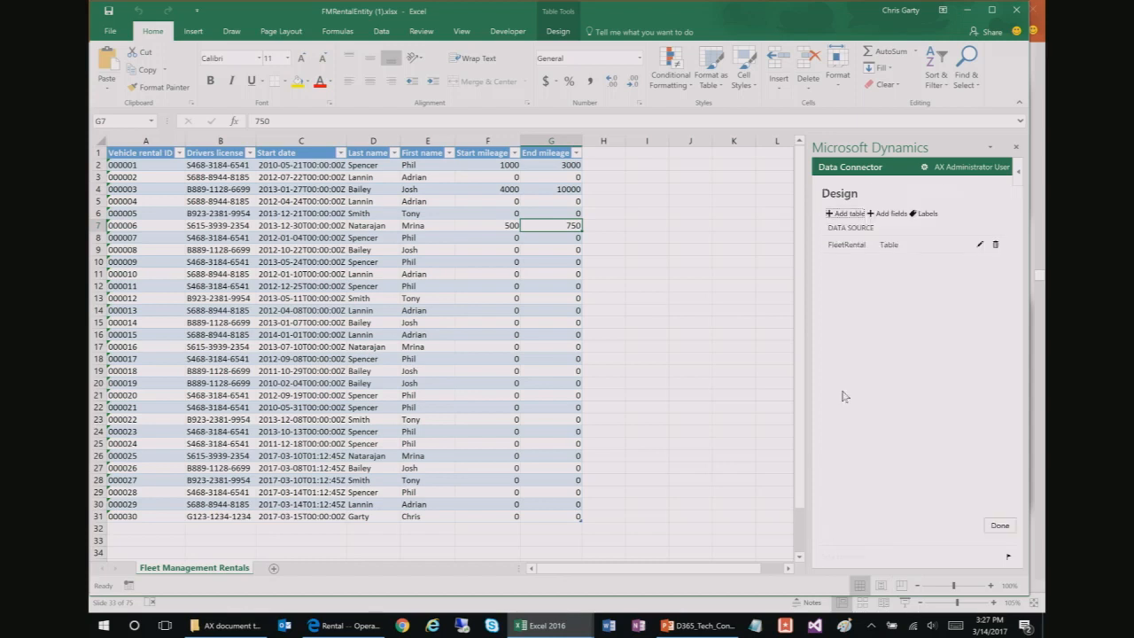
left_click(979, 246)
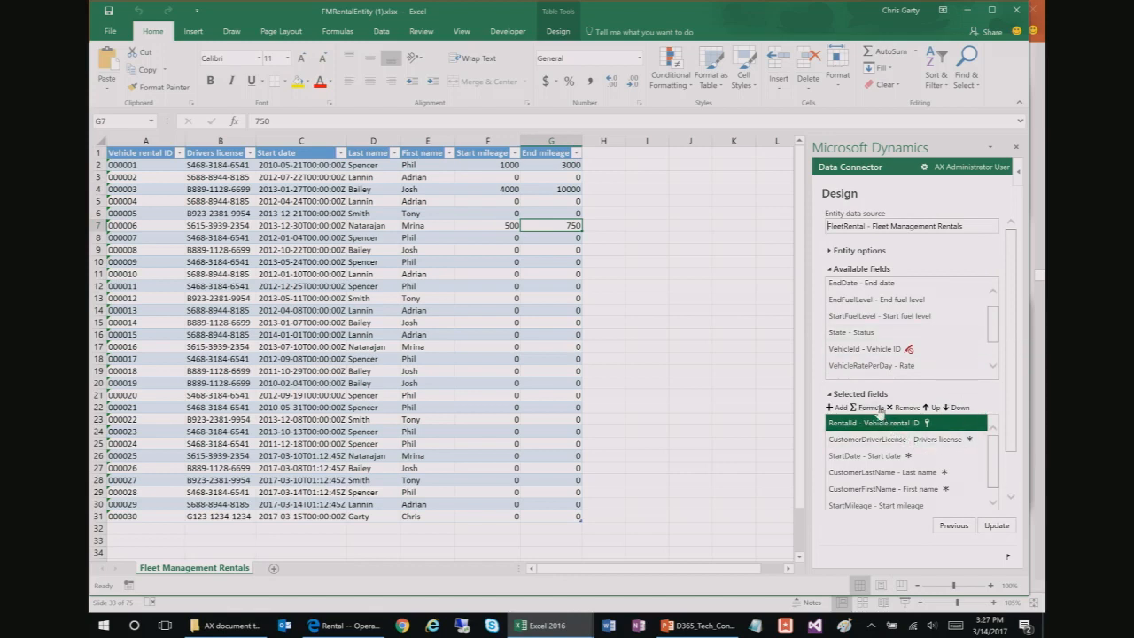
left_click(873, 407)
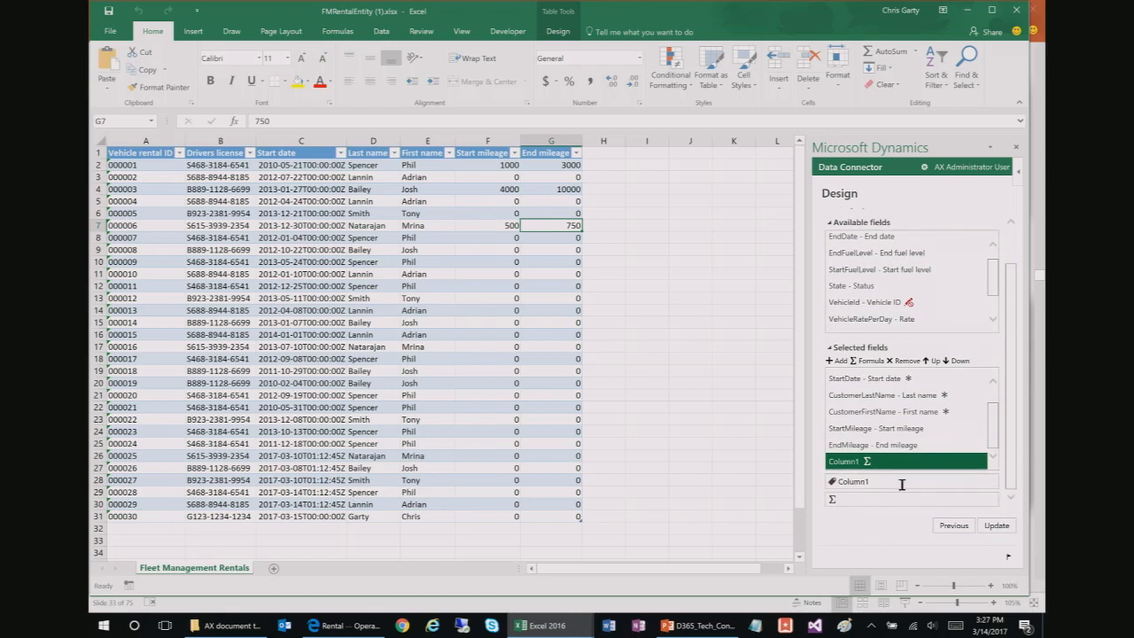
double_click(842, 482)
type("Trip")
type("Mileage")
left_click(650, 165)
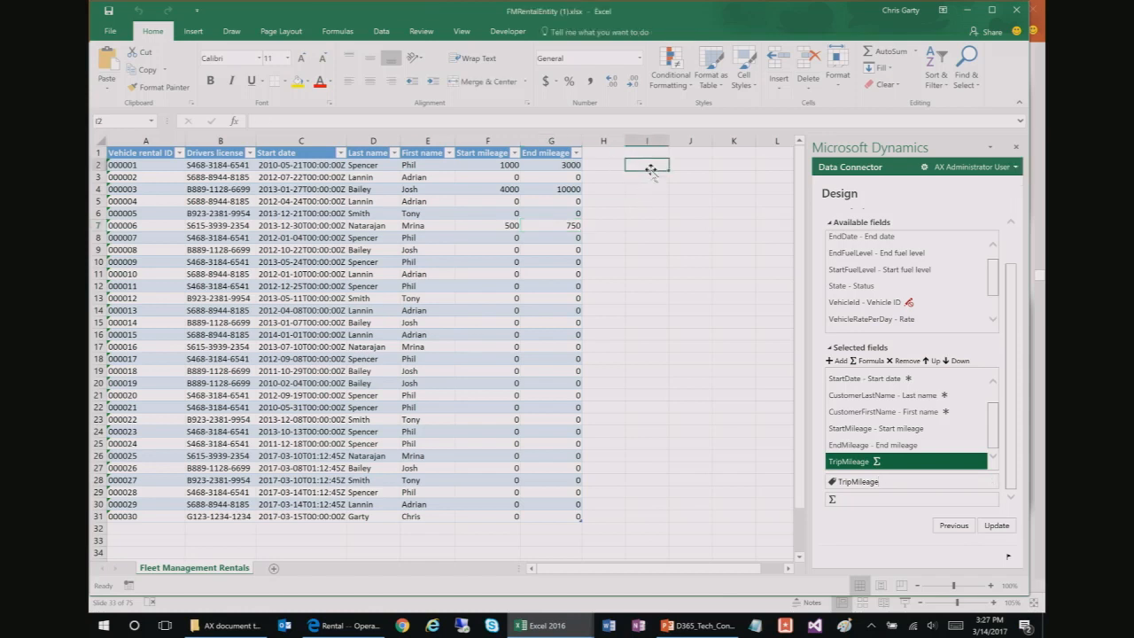
Step: Build a test End mileage minus Start mileage formula in I2, then clear it
type("=")
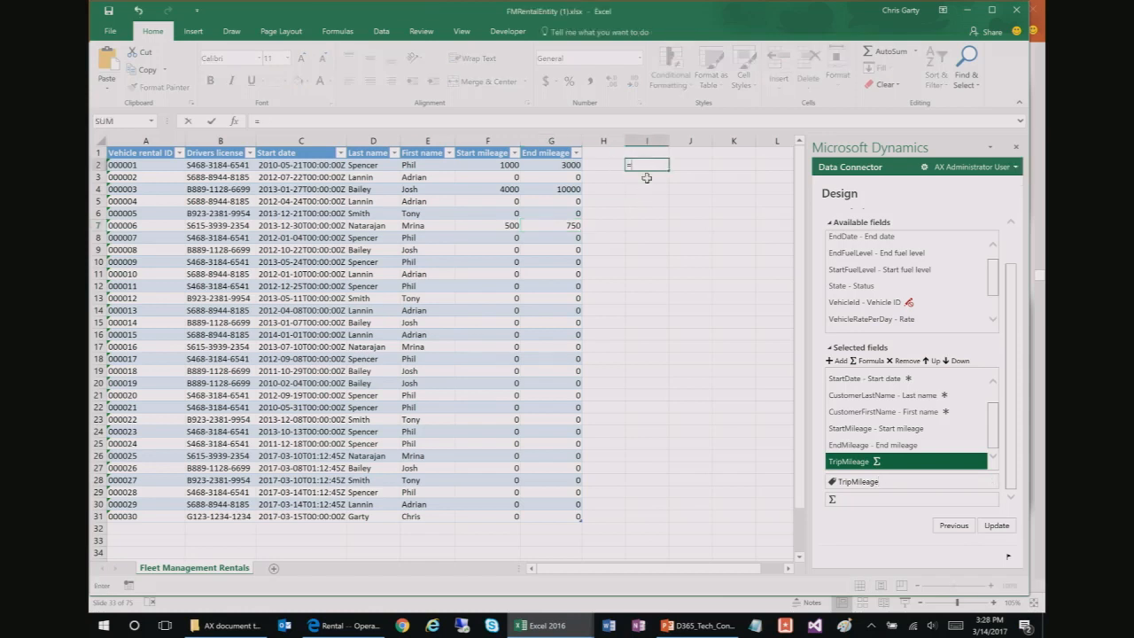
left_click(545, 165)
type("-")
left_click(501, 166)
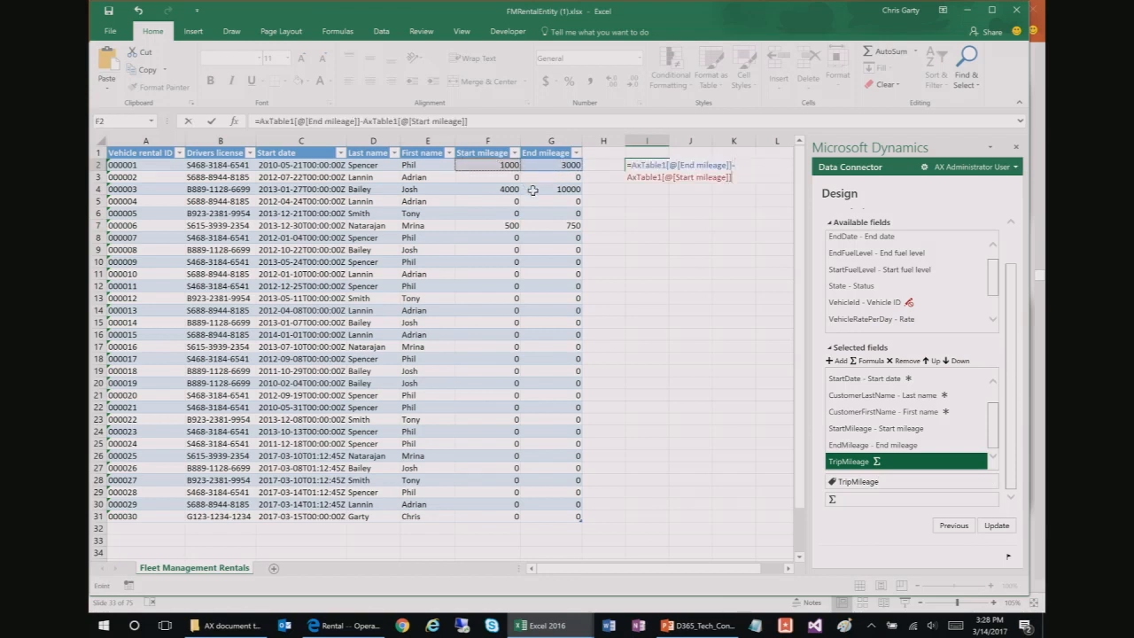
key("ctrl+Return")
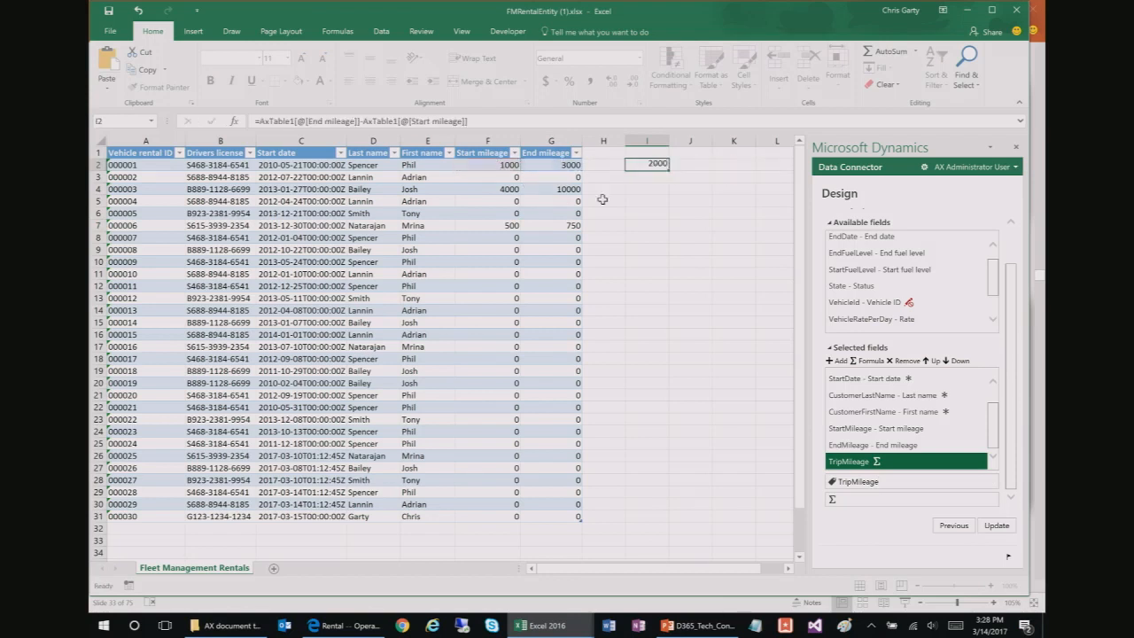
left_click_drag(511, 126, 93, 124)
key("Delete")
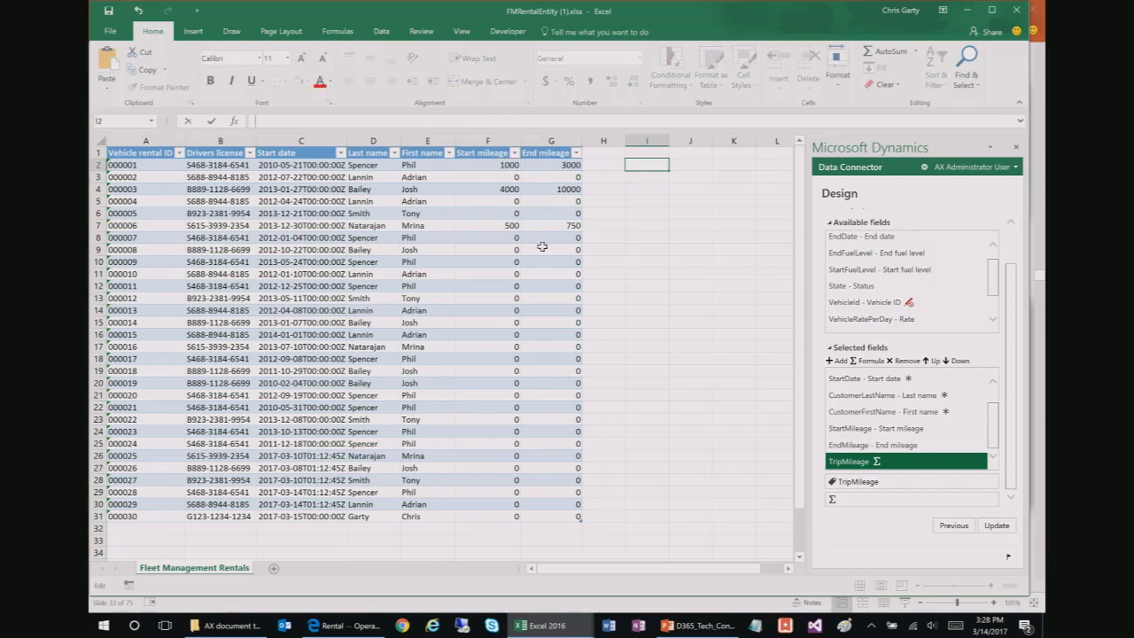
left_click(690, 225)
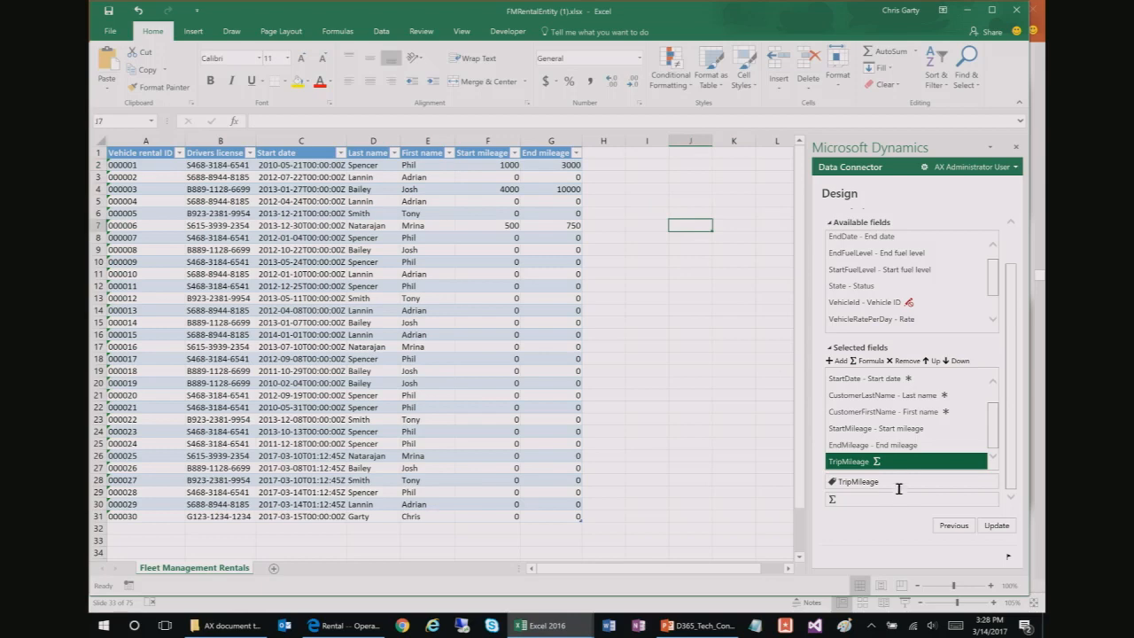
Step: Paste the End minus Start mileage formula into TripMileage, apply it, and refresh the table
left_click(899, 500)
key("ctrl+v")
left_click(994, 526)
left_click(956, 414)
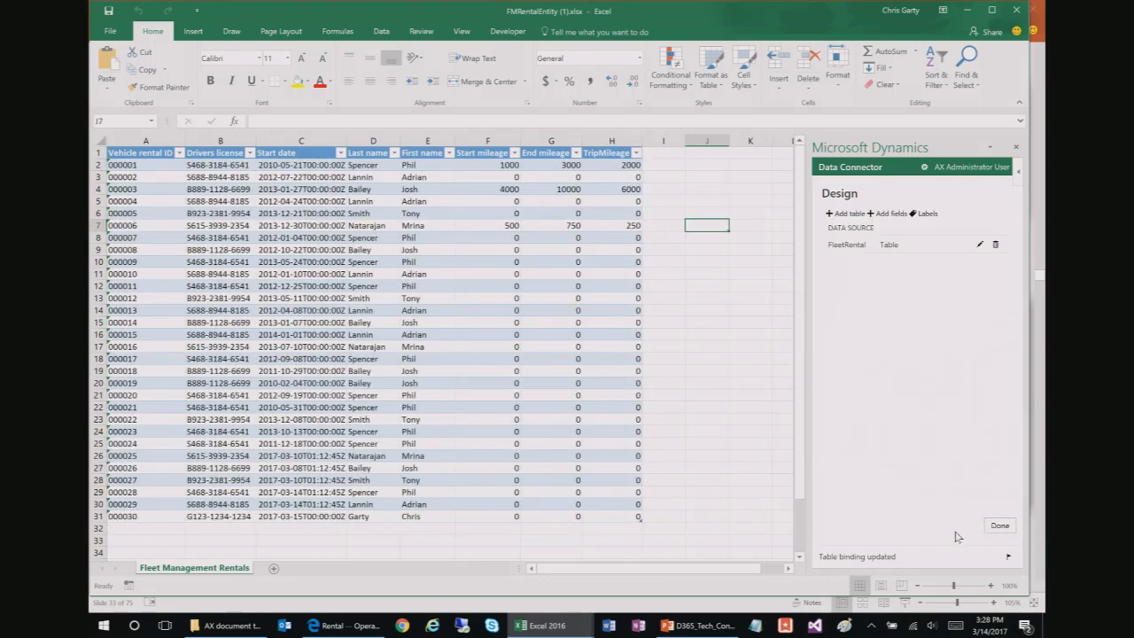
left_click(999, 526)
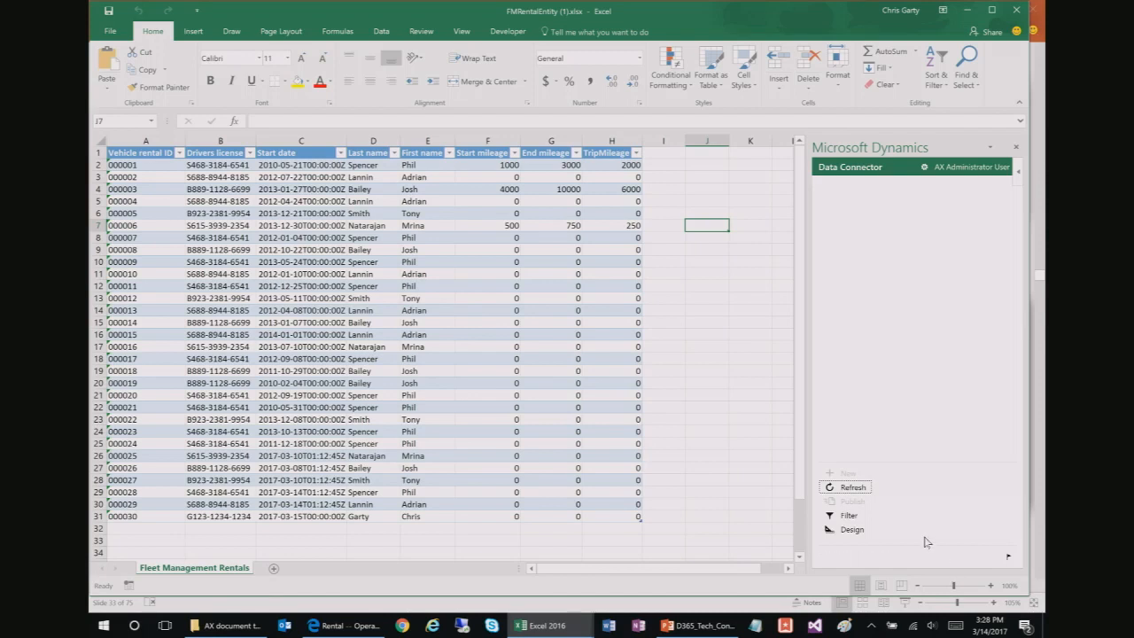
left_click(853, 488)
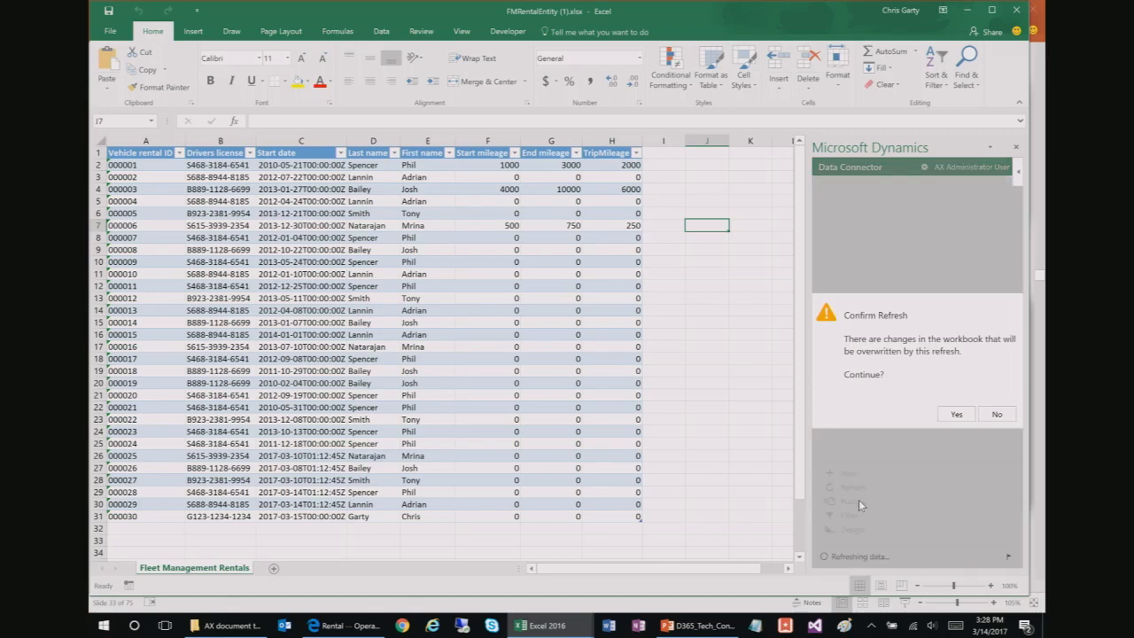
left_click(955, 413)
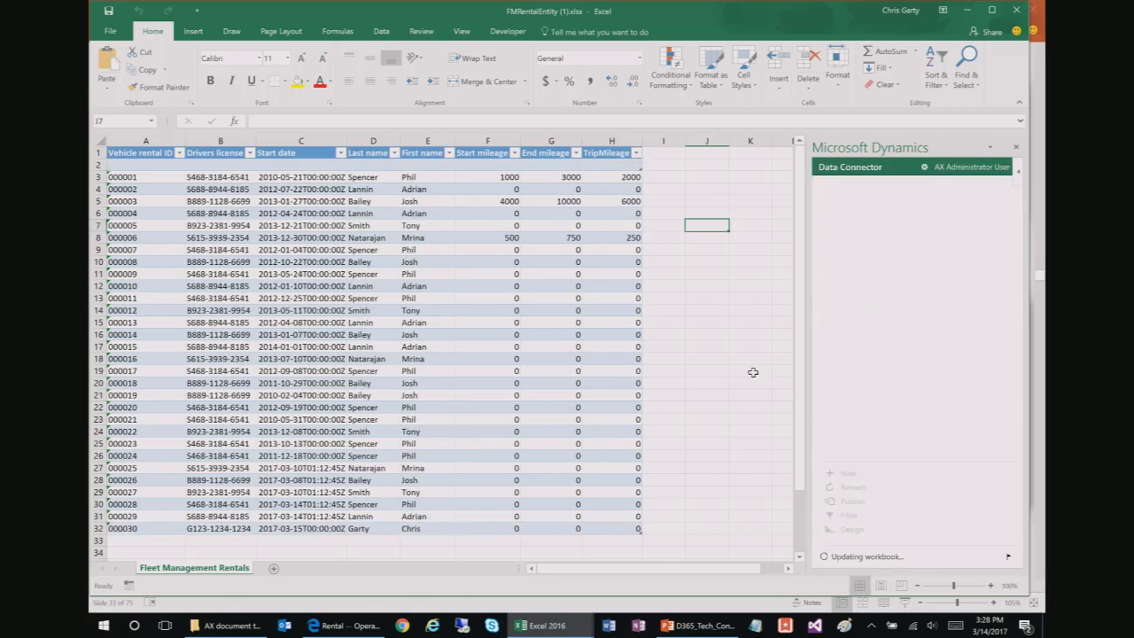
left_click(616, 299)
Step: Enter mileage 100 to 300 for rental 000009, giving TripMileage 200, and publish it
left_click(503, 264)
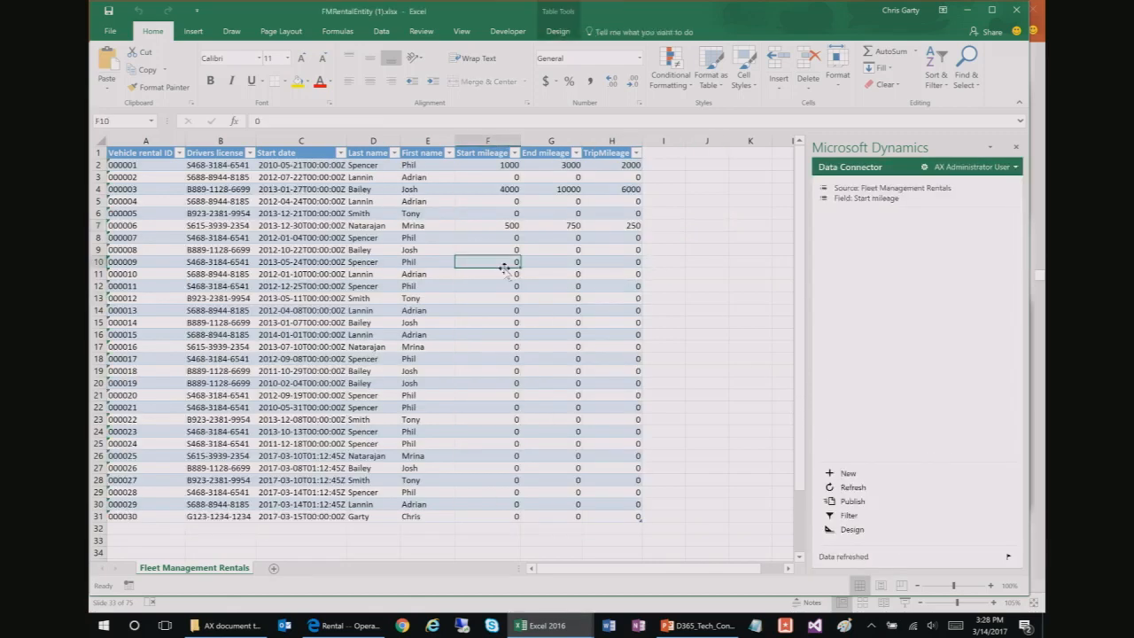
left_click(636, 227)
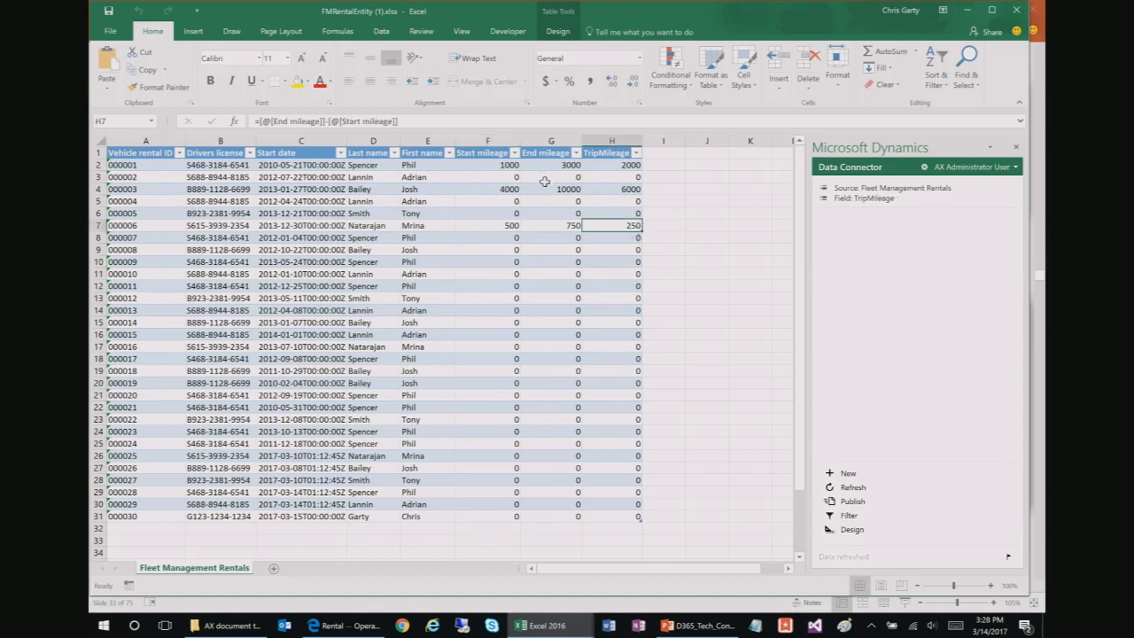
left_click(512, 260)
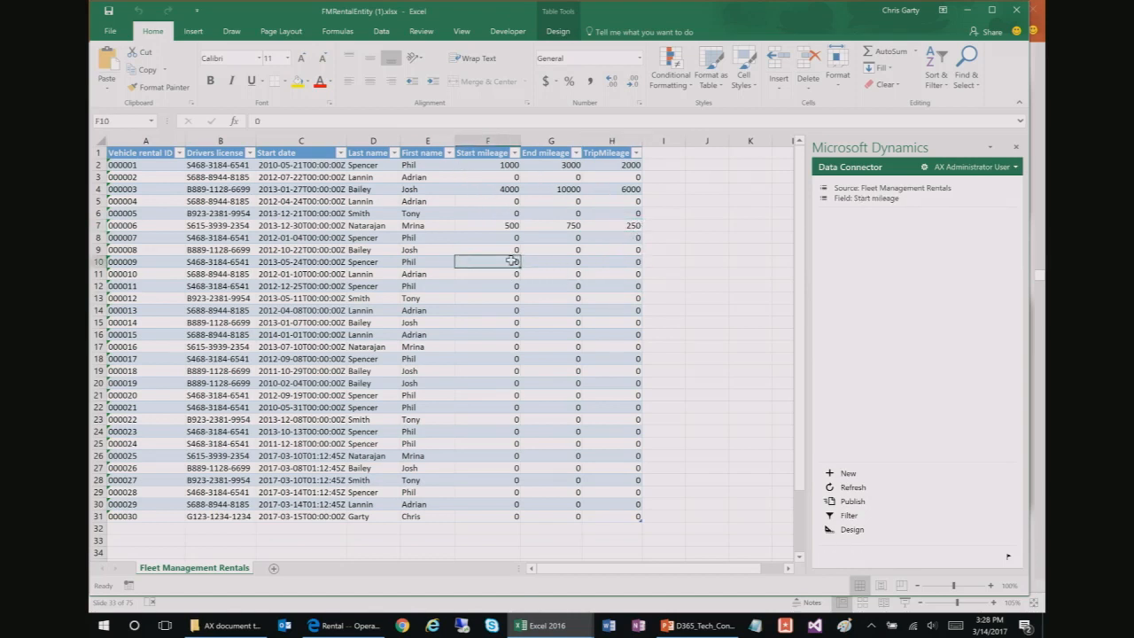
type("100")
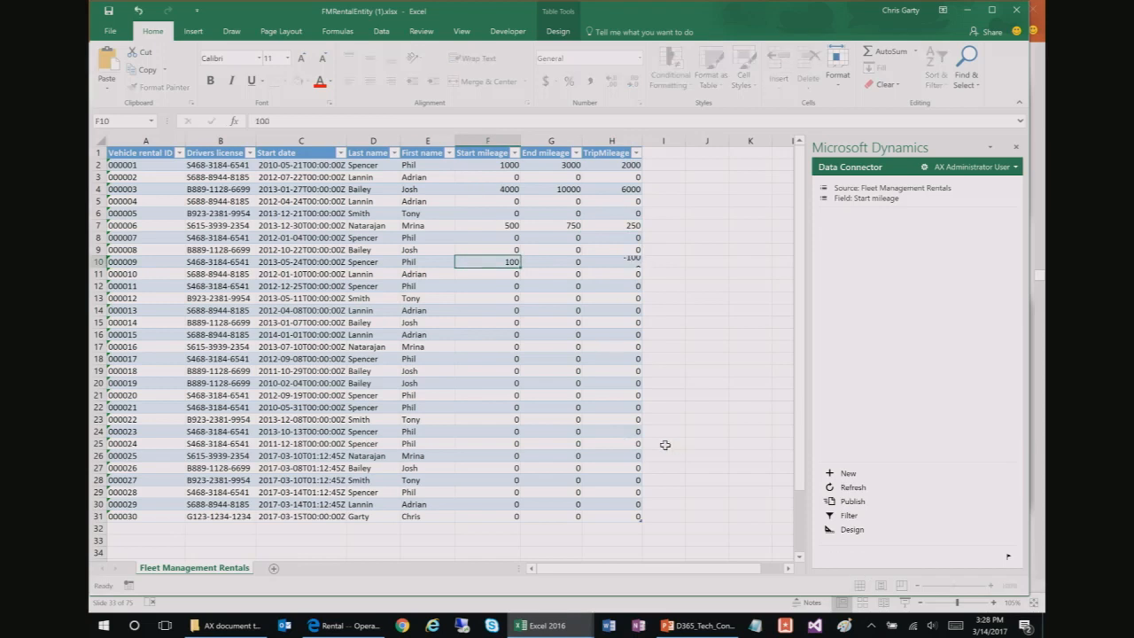
key("Tab")
type("300")
key("Tab")
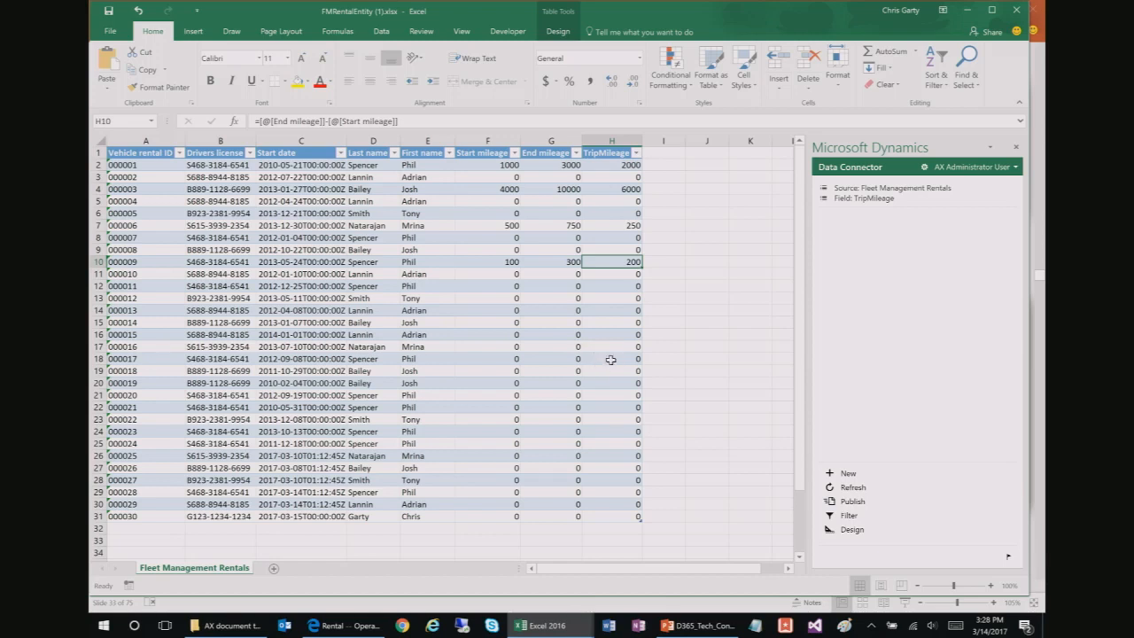
left_click(850, 501)
Step: Show PowerPoint slide 34 on why an add-in was built instead of OData, then minimize PowerPoint
left_click(968, 14)
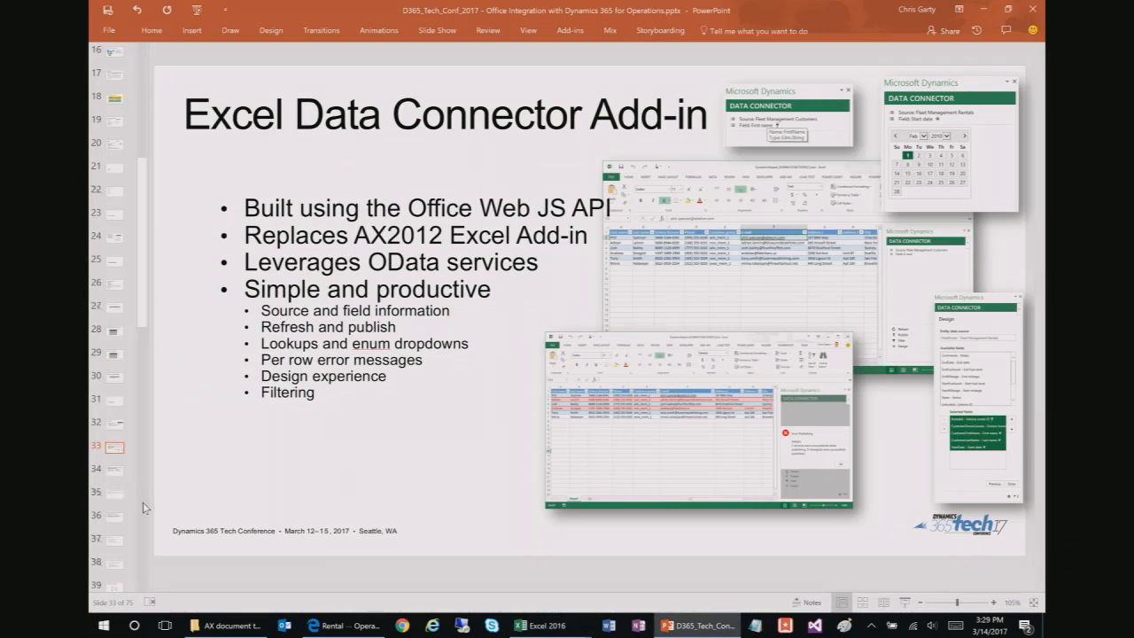
left_click(115, 467)
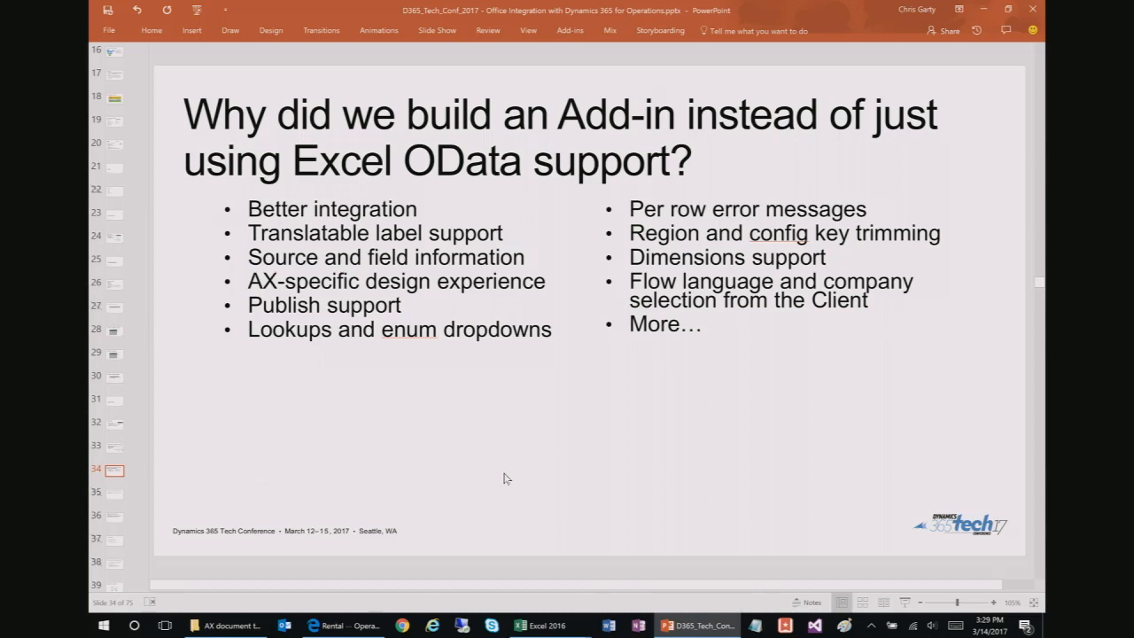
left_click(469, 235)
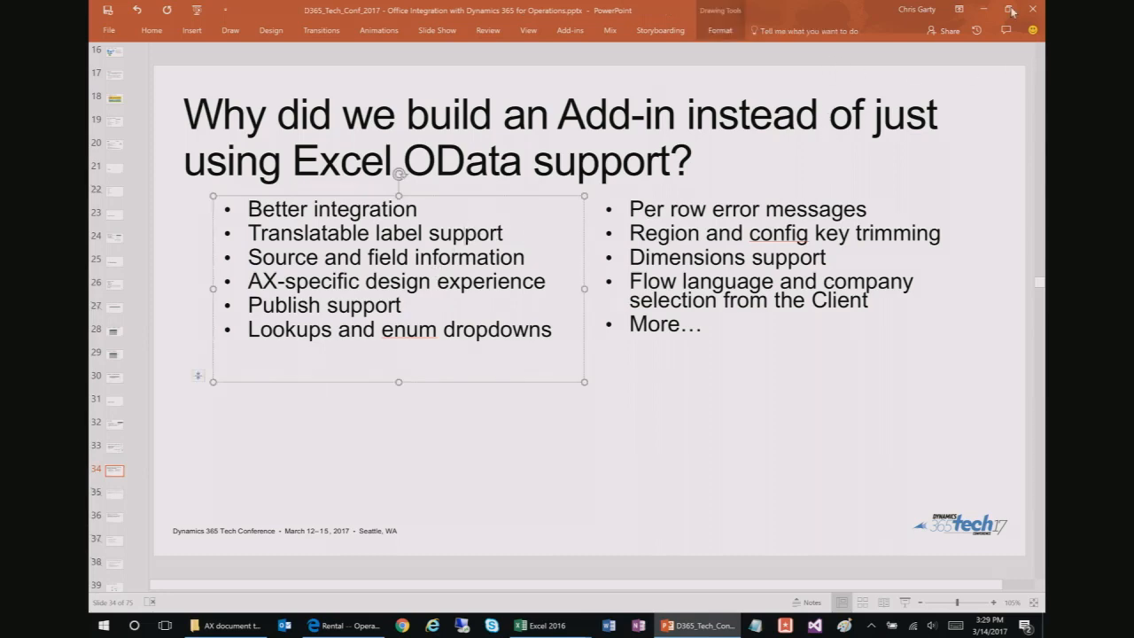
left_click(983, 9)
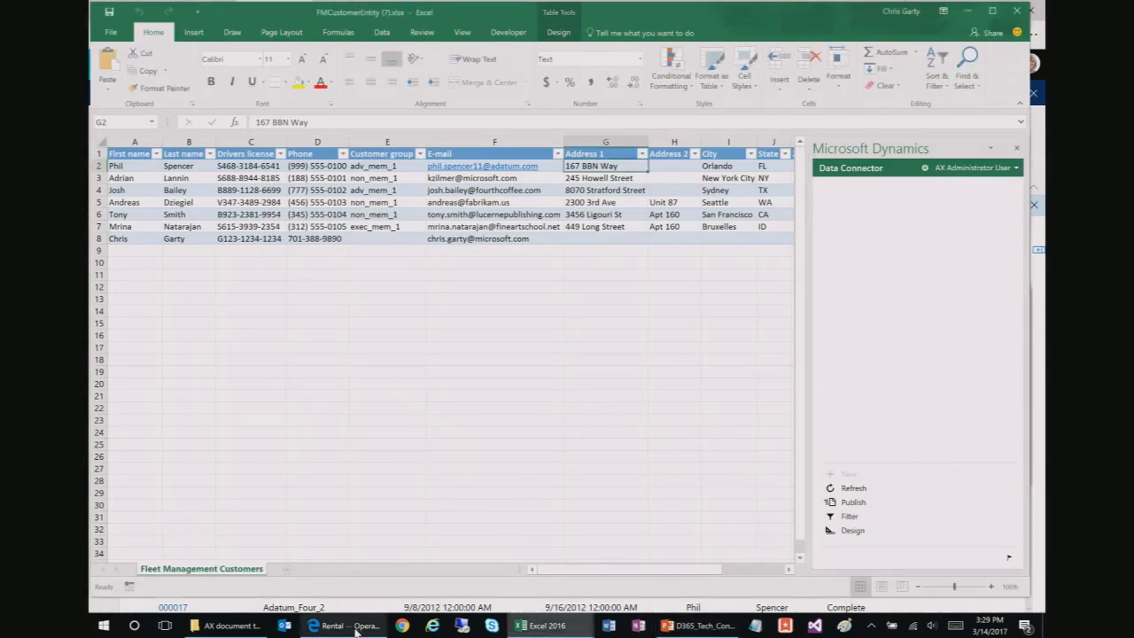
Step: Append &lng=fr to the Dynamics Rental page URL to reload it in French
left_click(355, 627)
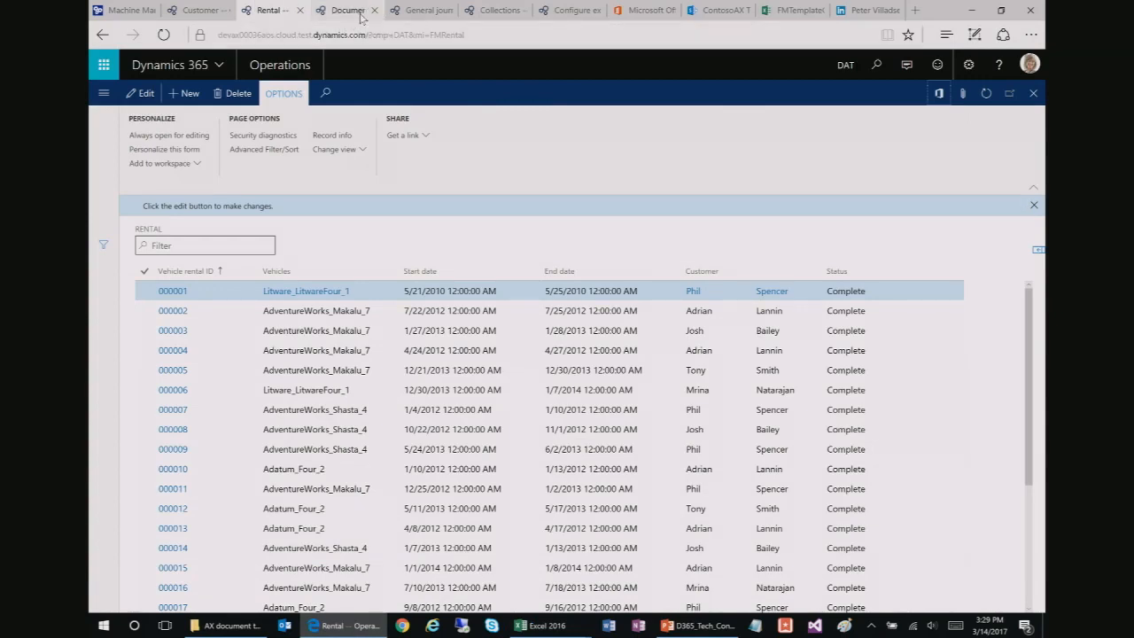
left_click(478, 35)
left_click(526, 36)
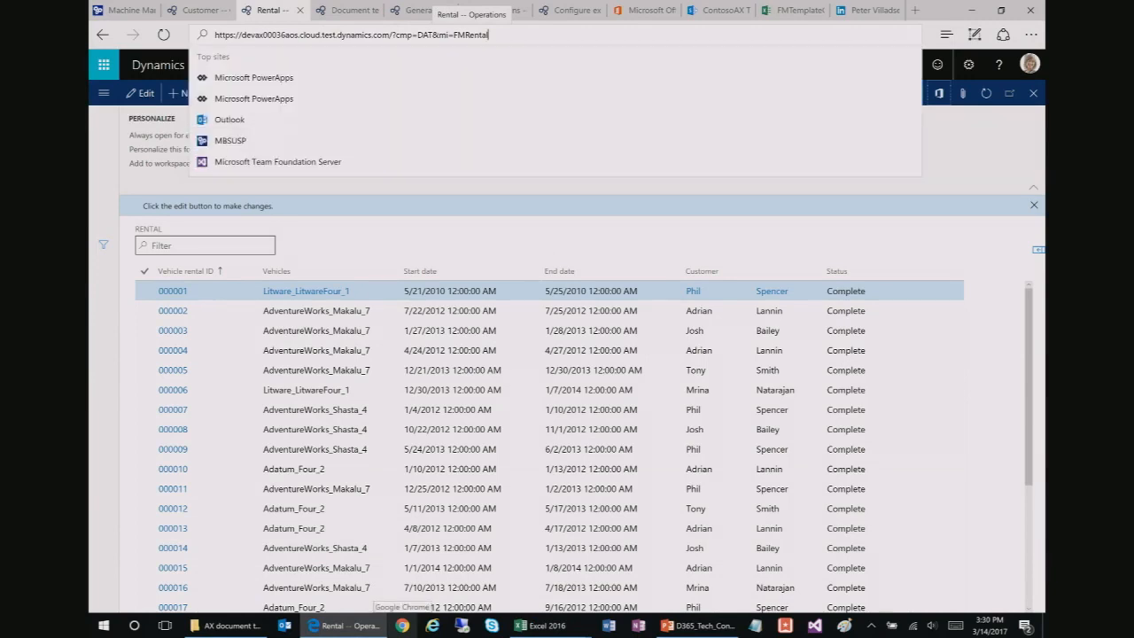
type("&lng=")
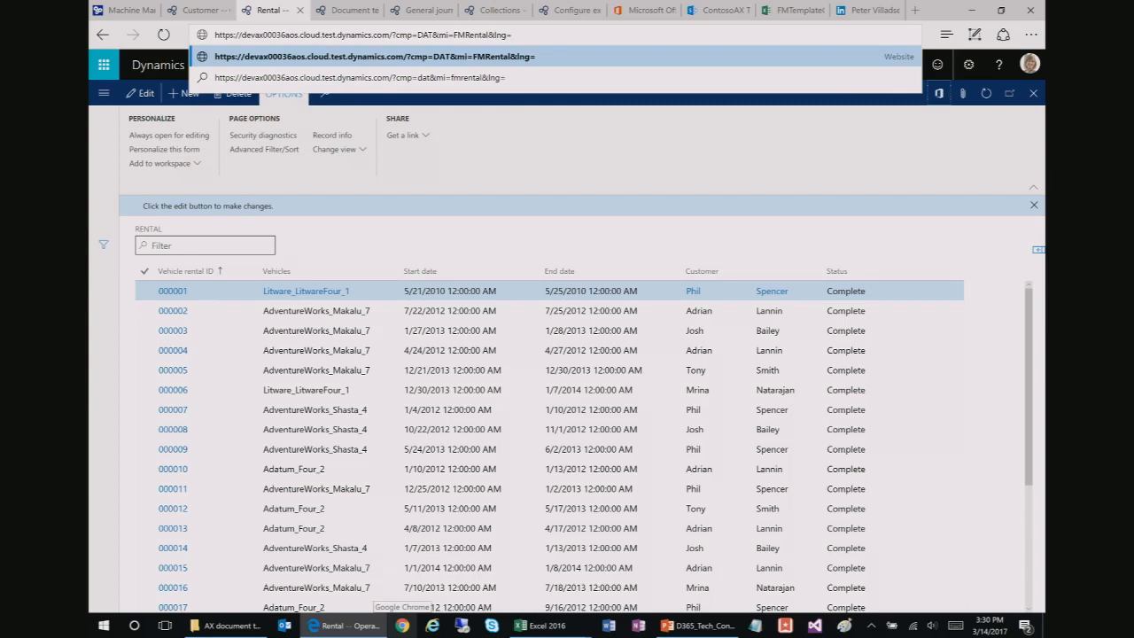
type("fr")
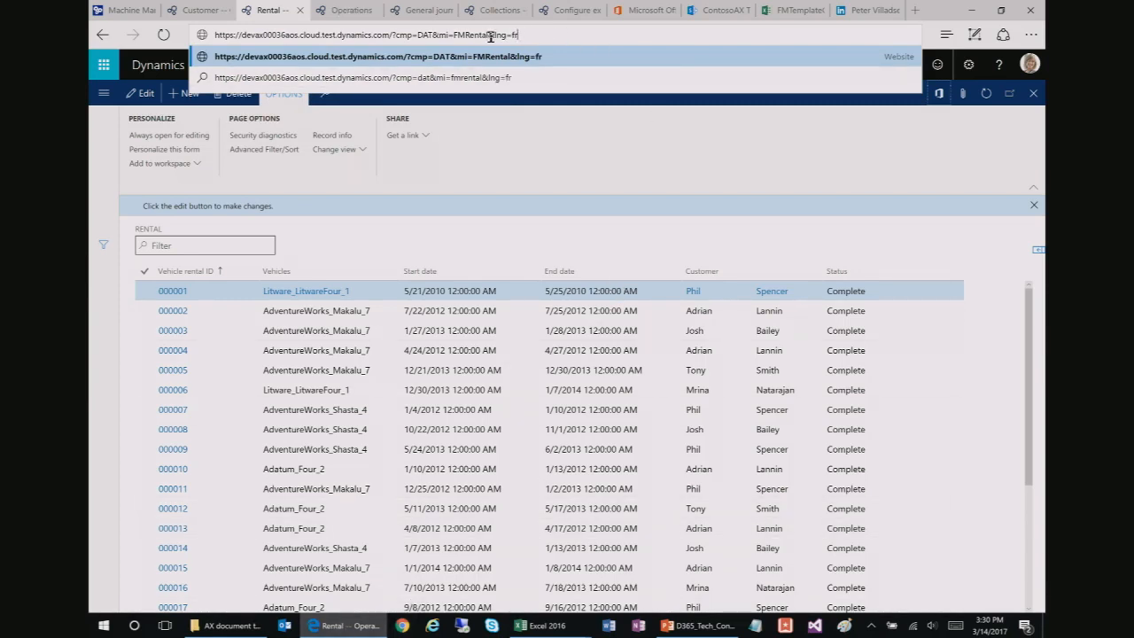
key("Return")
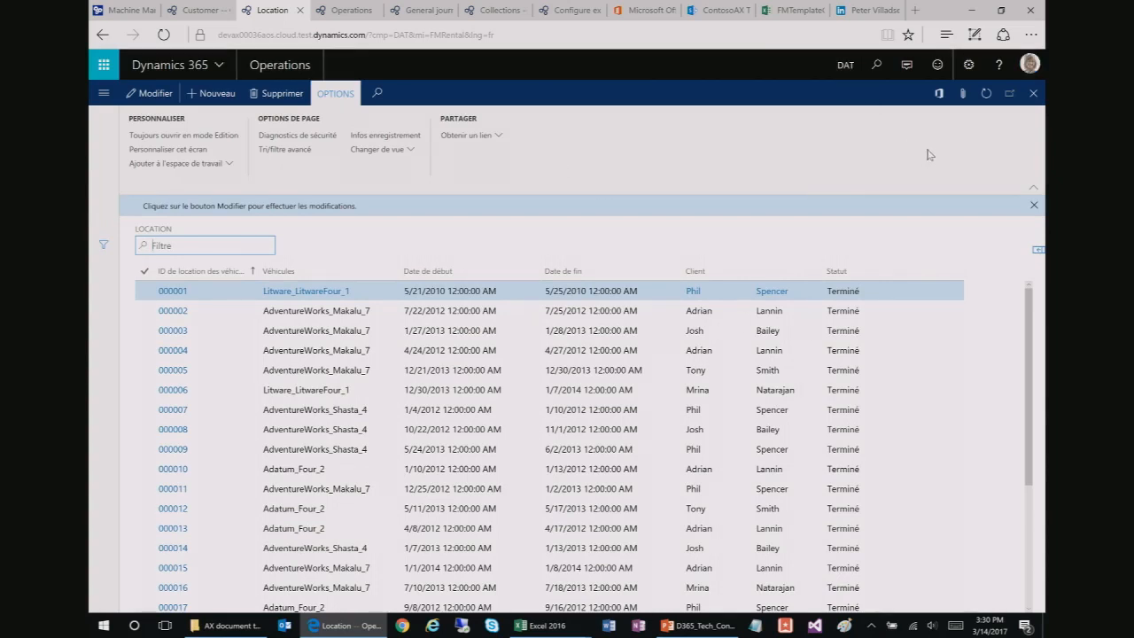
Step: Export the unfiltered 'Locations de la gestion de flotte' list to Excel as FMRentalEntity (2).xlsx and open it
left_click(940, 94)
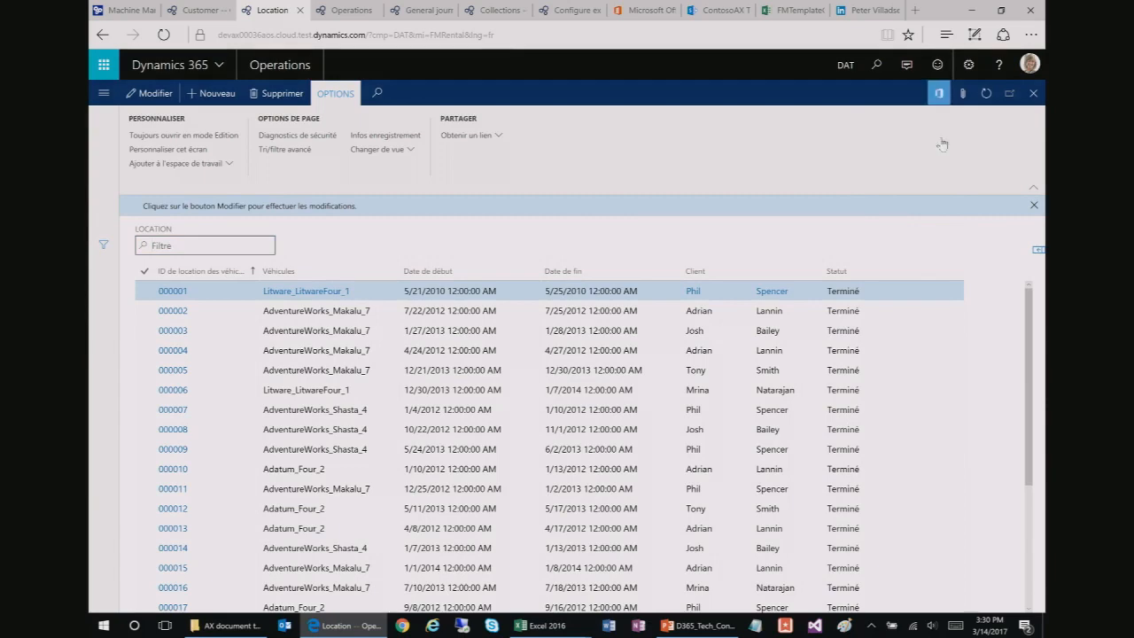
left_click(852, 166)
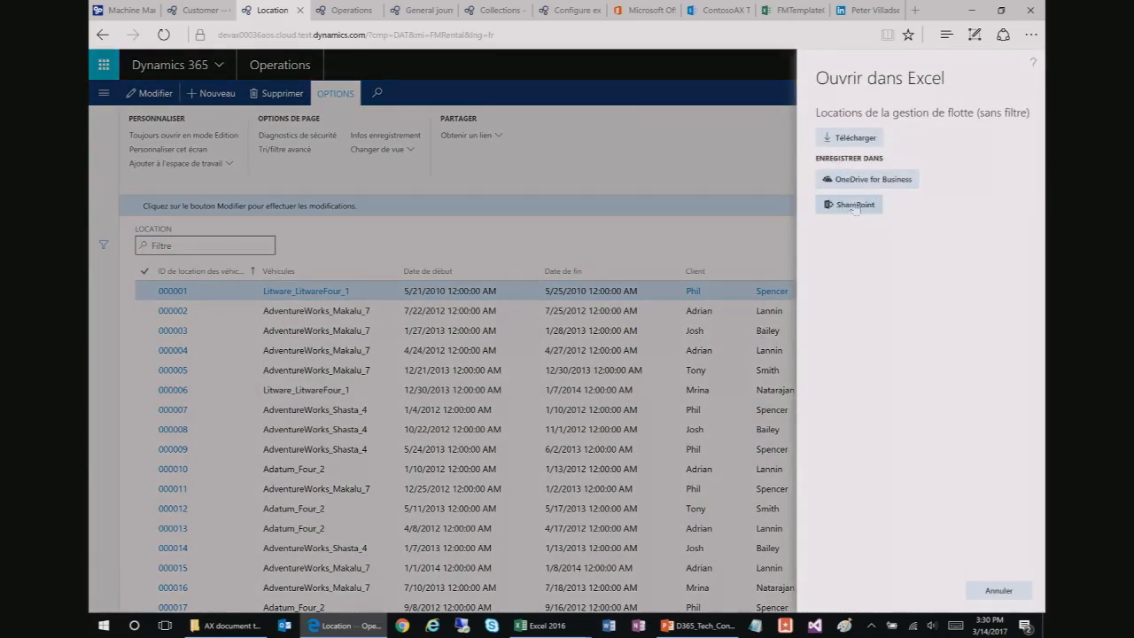
left_click(848, 137)
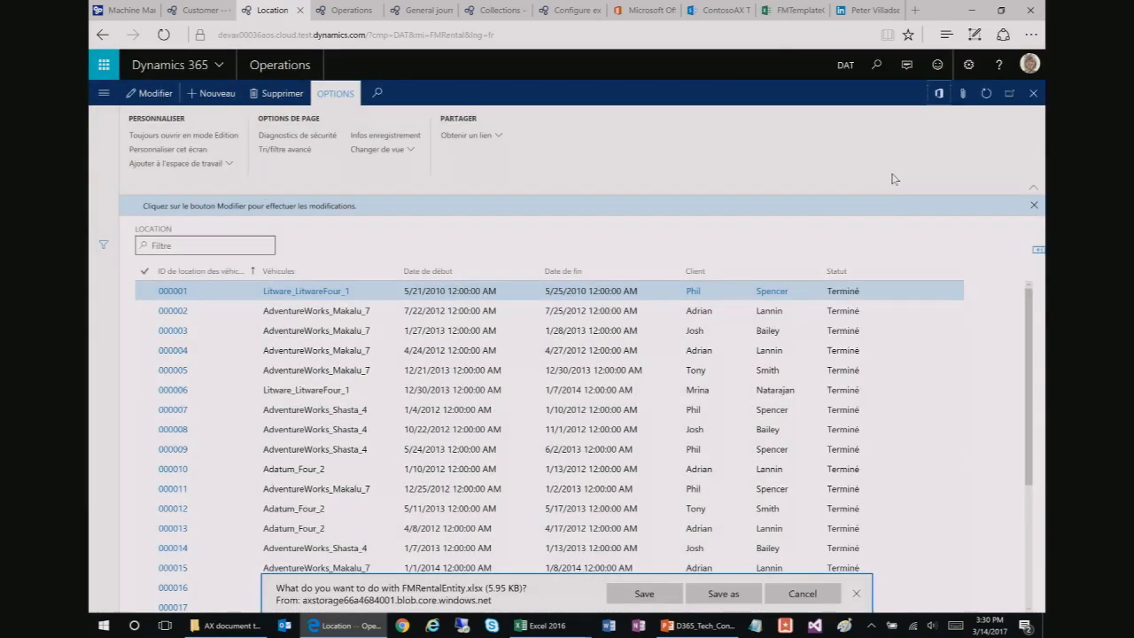
left_click(644, 594)
left_click(645, 597)
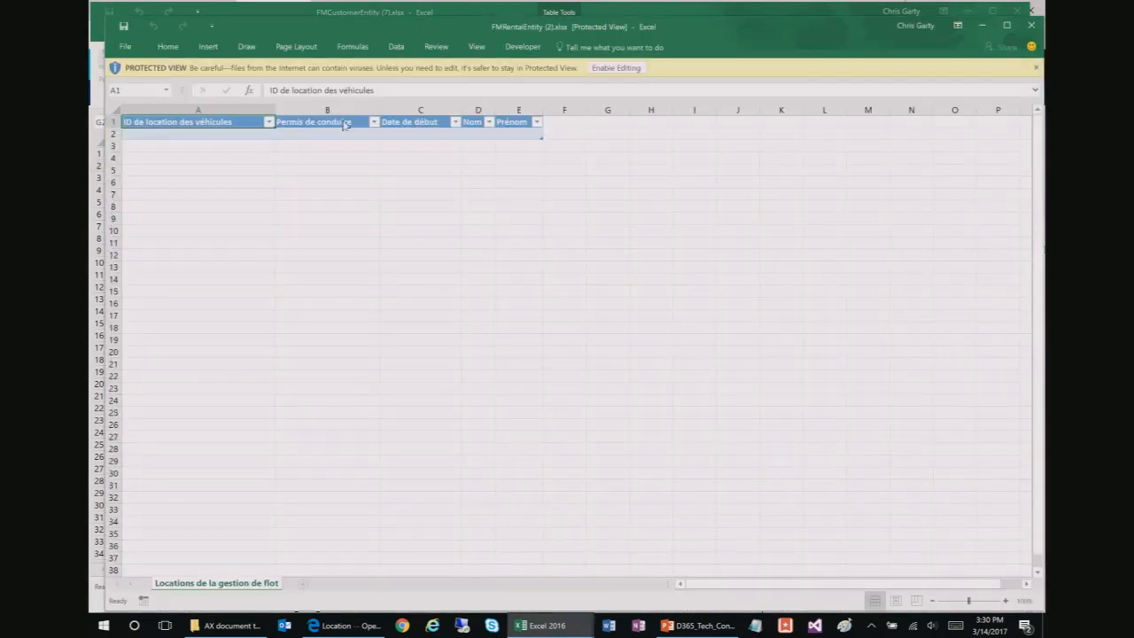
Step: Enable editing on FMRentalEntity (2).xlsx so the Data Connector loads its French-headed table
left_click(616, 69)
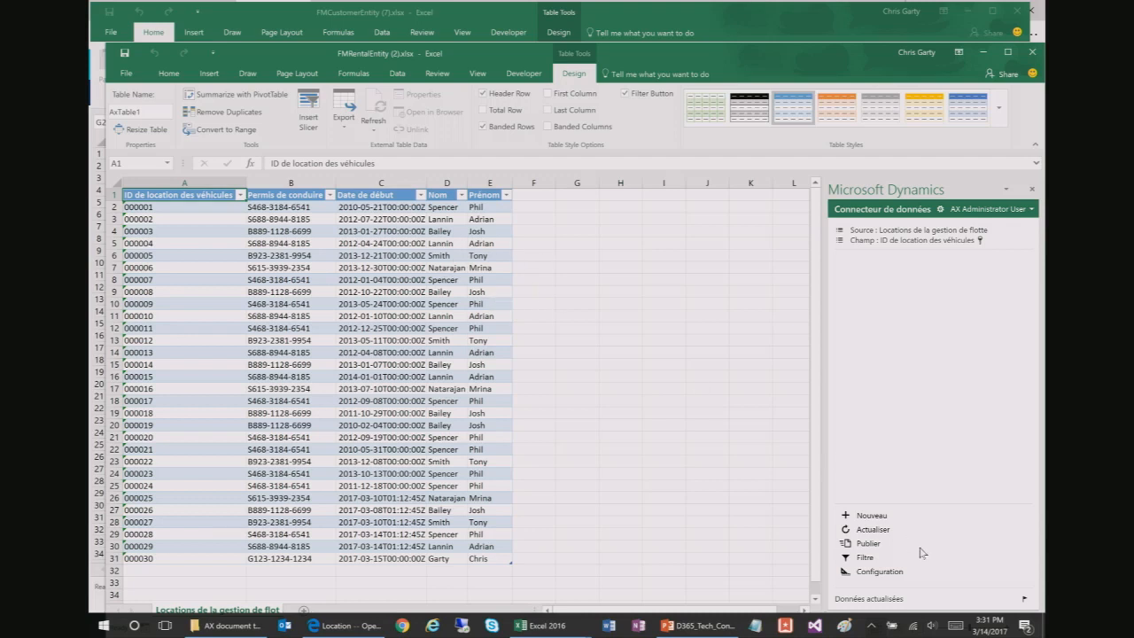
Step: Set the Data Connector add-in language to English (United States) and confirm reloading it
left_click(941, 210)
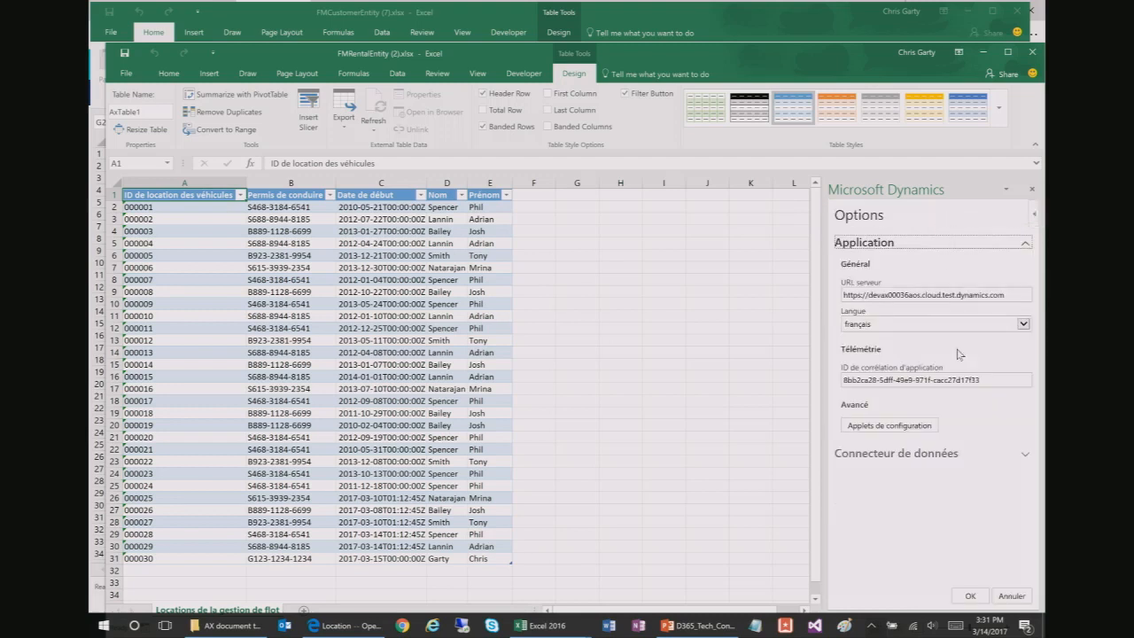
left_click(929, 455)
scroll(951, 483, "down", 3)
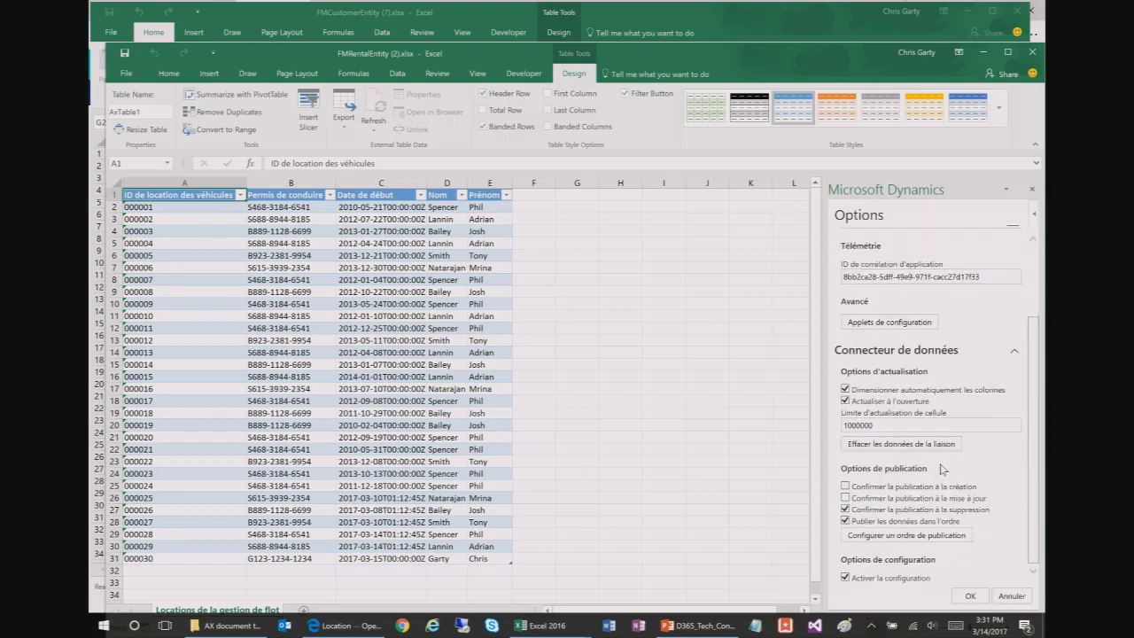
scroll(961, 487, "up", 3)
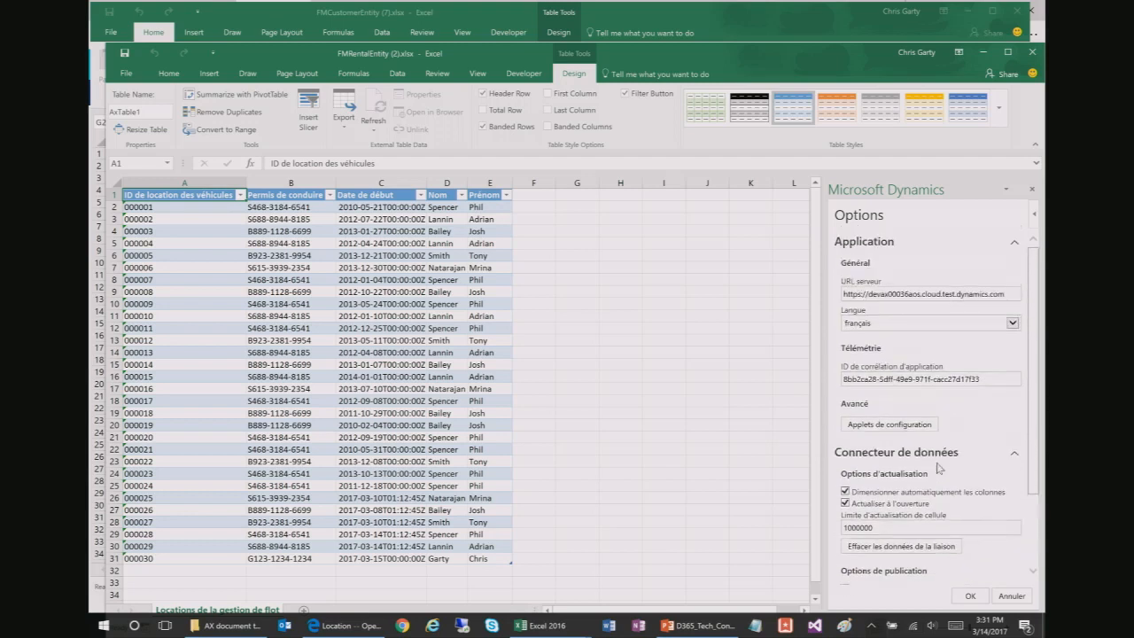
left_click(895, 330)
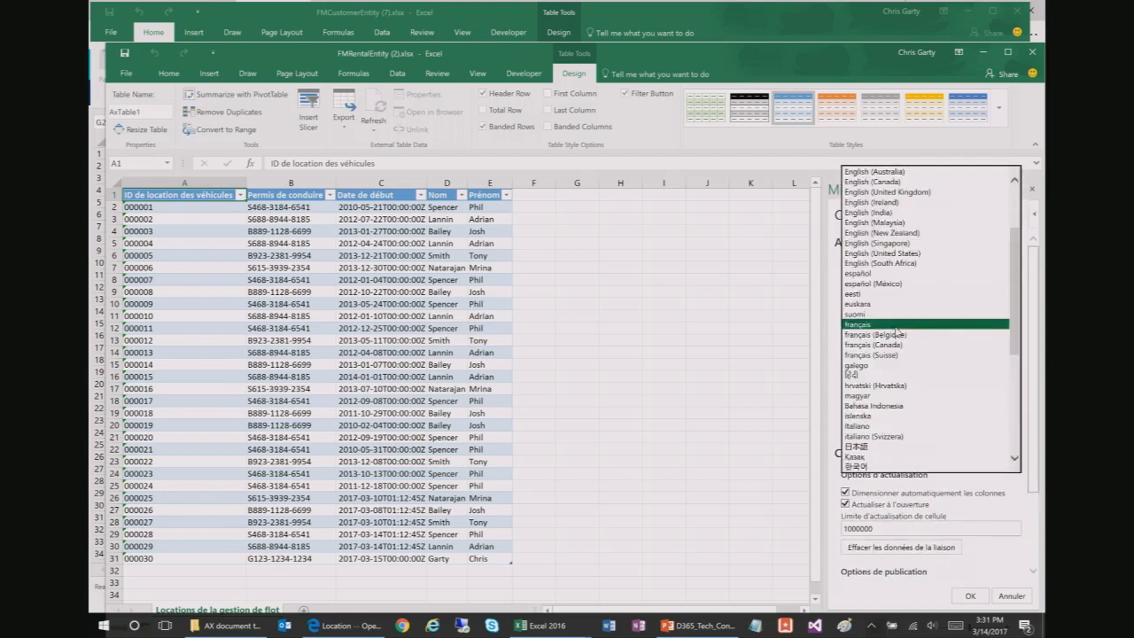
left_click(882, 252)
left_click(970, 595)
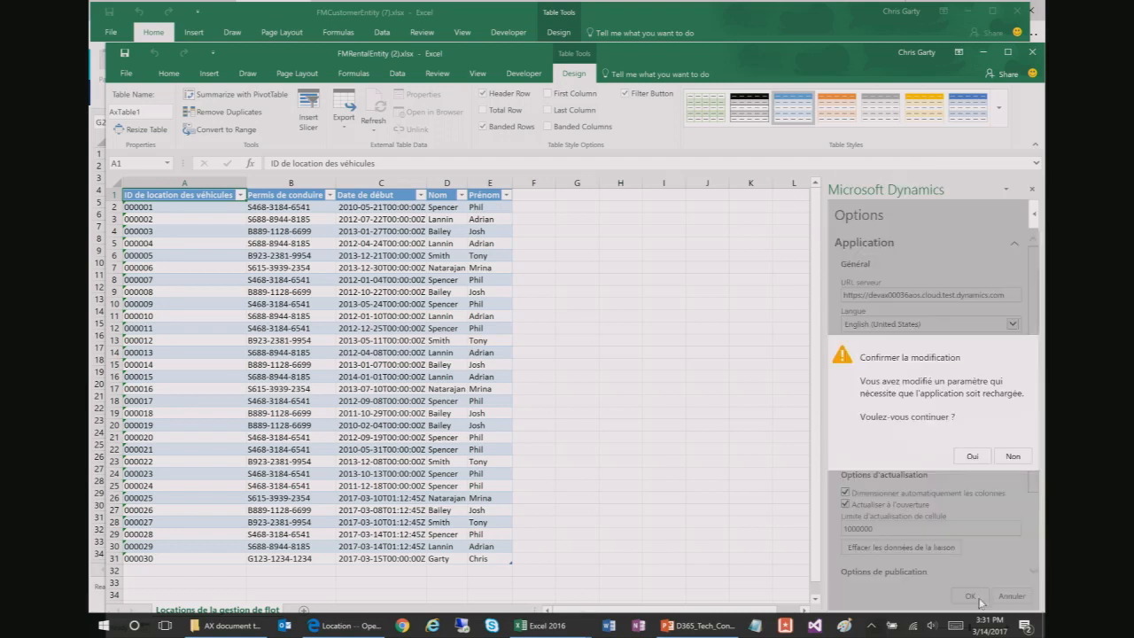
left_click(974, 457)
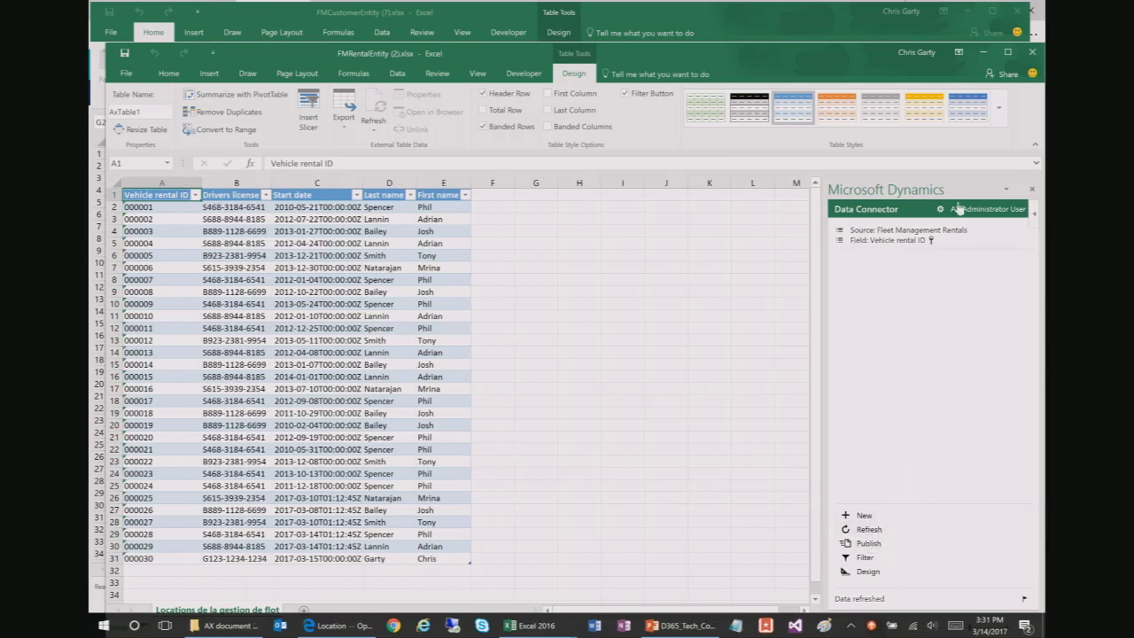
Step: Close the rental workbook without saving and return to the PowerPoint deck at slide 35
left_click(1030, 52)
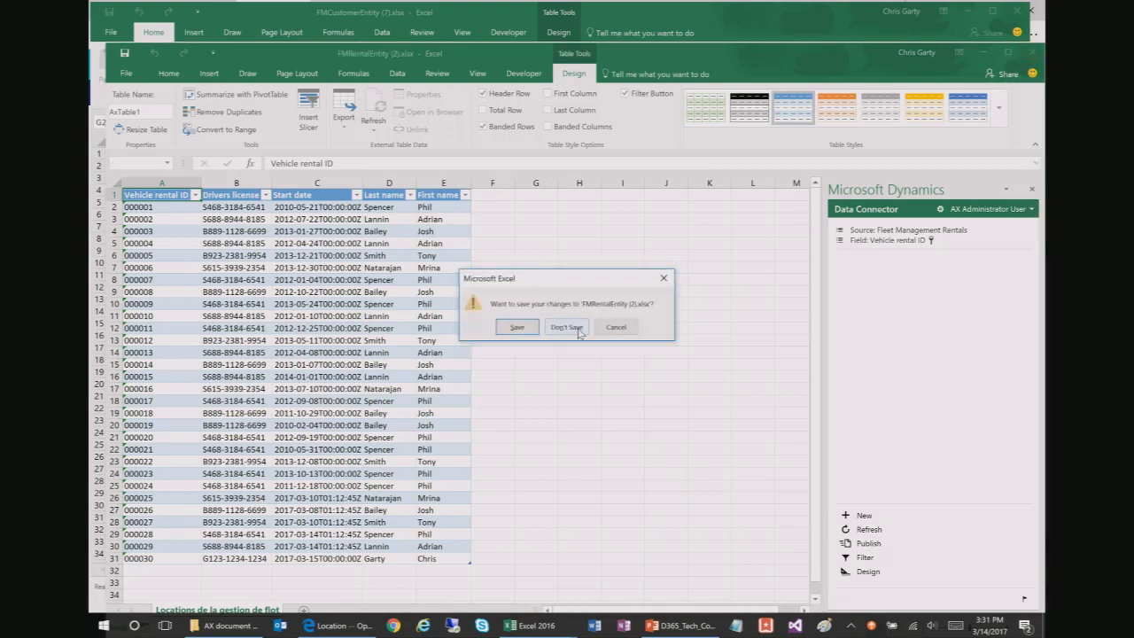
left_click(576, 326)
left_click(967, 12)
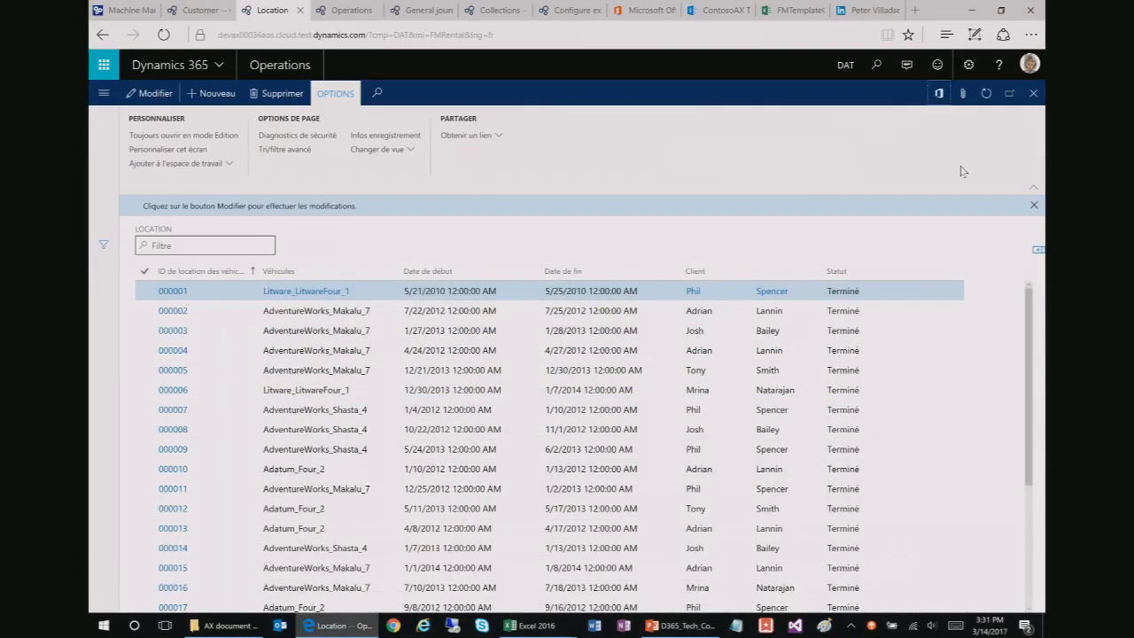
left_click(682, 625)
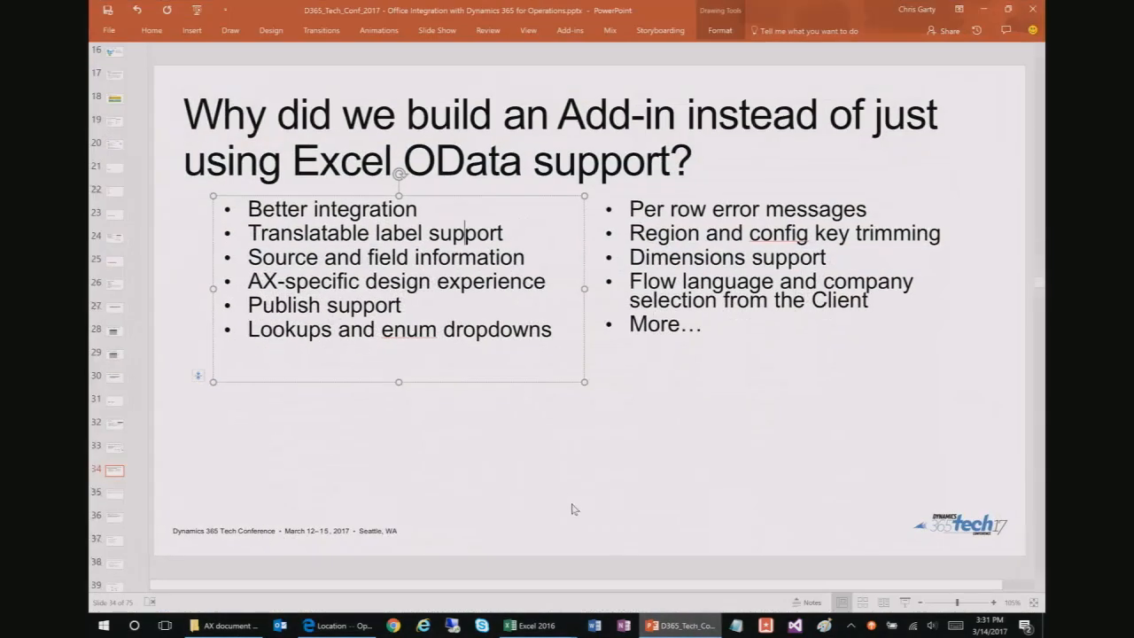
left_click(115, 497)
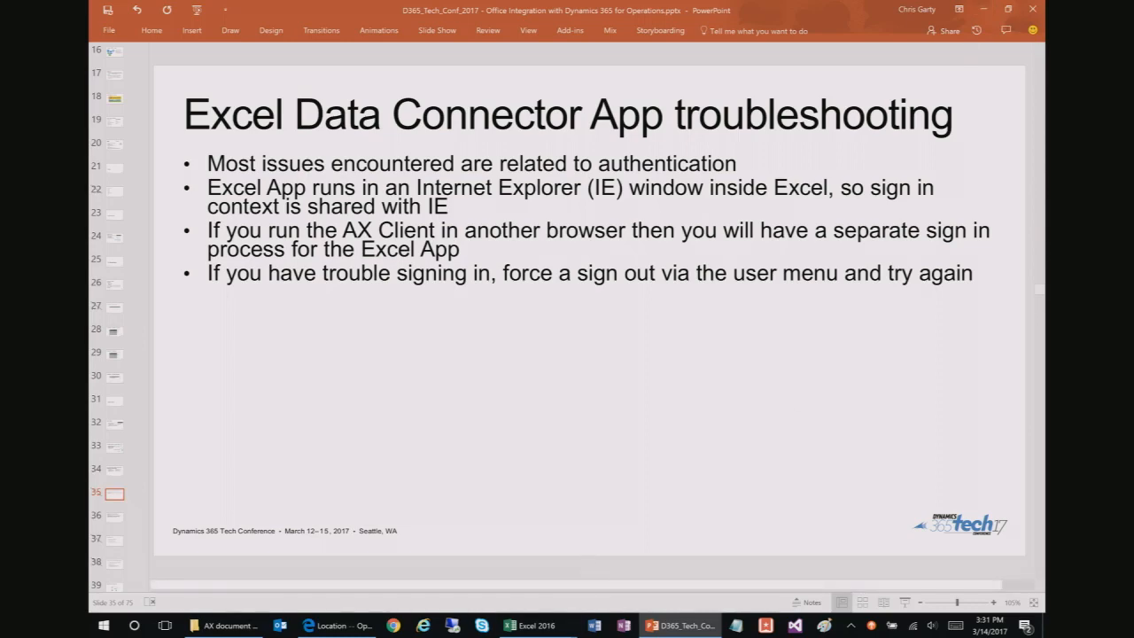
Step: Bring the FMTemplateCustomersWithLocations workbook back to the front from the Excel taskbar preview
mouse_move(530, 624)
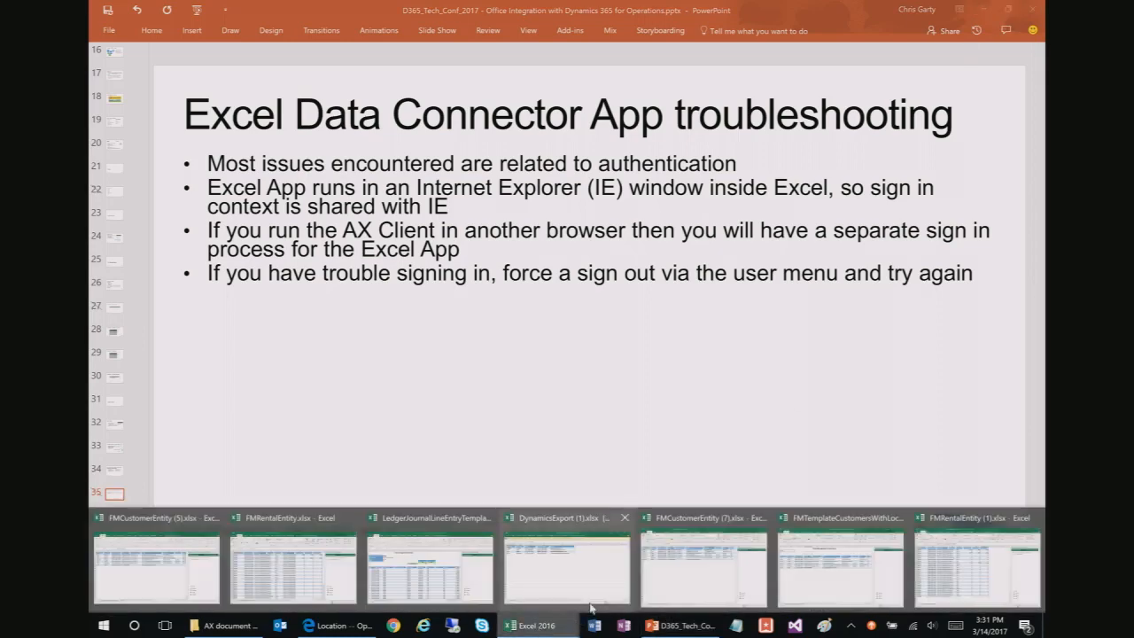
left_click(856, 558)
left_click(390, 262)
left_click(324, 262)
key("Left")
key("Left")
key("Left")
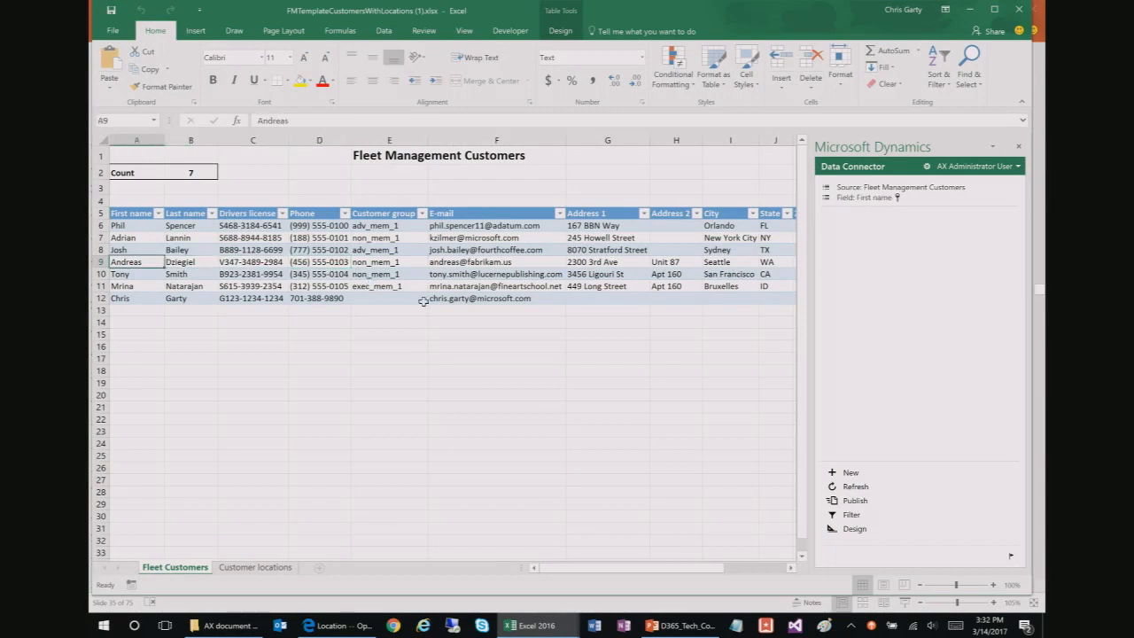
key("Up")
key("Up")
key("Up")
key("Right")
key("Left")
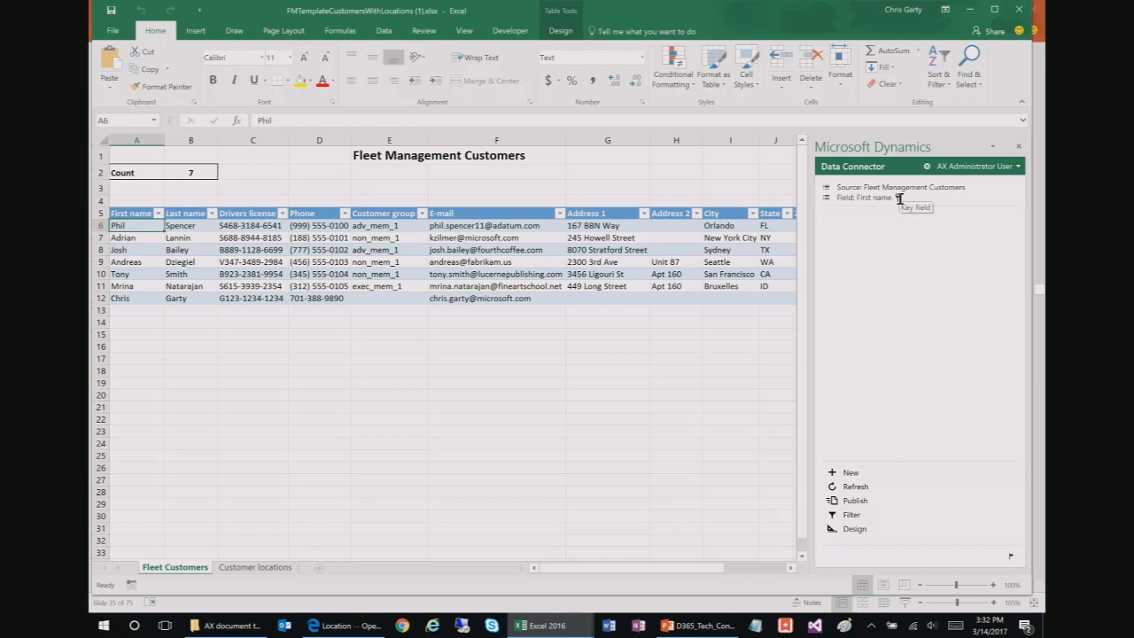
left_click(175, 228)
key("Right")
key("Right")
key("Left")
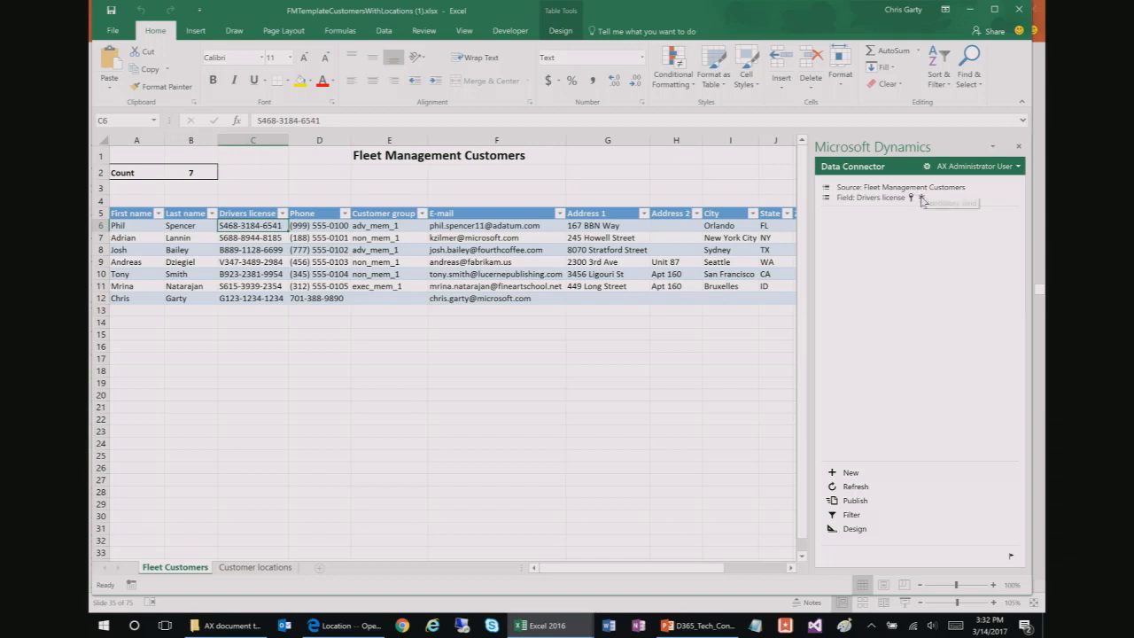
mouse_move(922, 200)
key("Right")
key("Right")
key("Right")
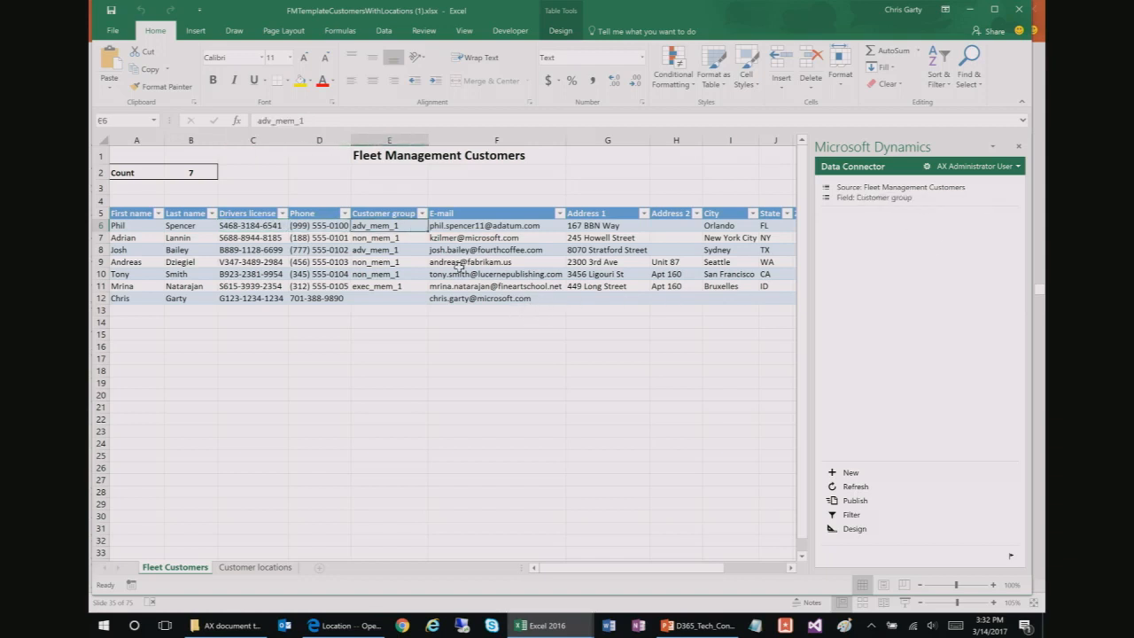
key("Right")
key("Right")
key("Right")
key("Right")
key("Right")
key("Right")
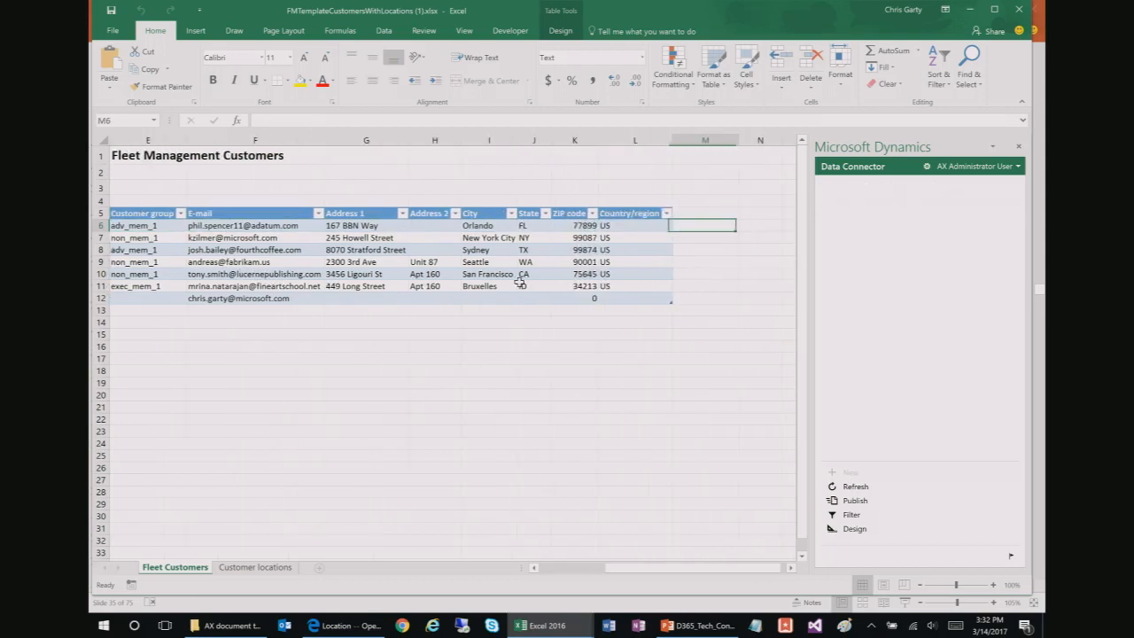
key("Left")
key("Left")
key("Left")
key("Left")
key("Left")
key("Left")
key("Left")
key("Left")
key("Left")
key("Left")
key("Left")
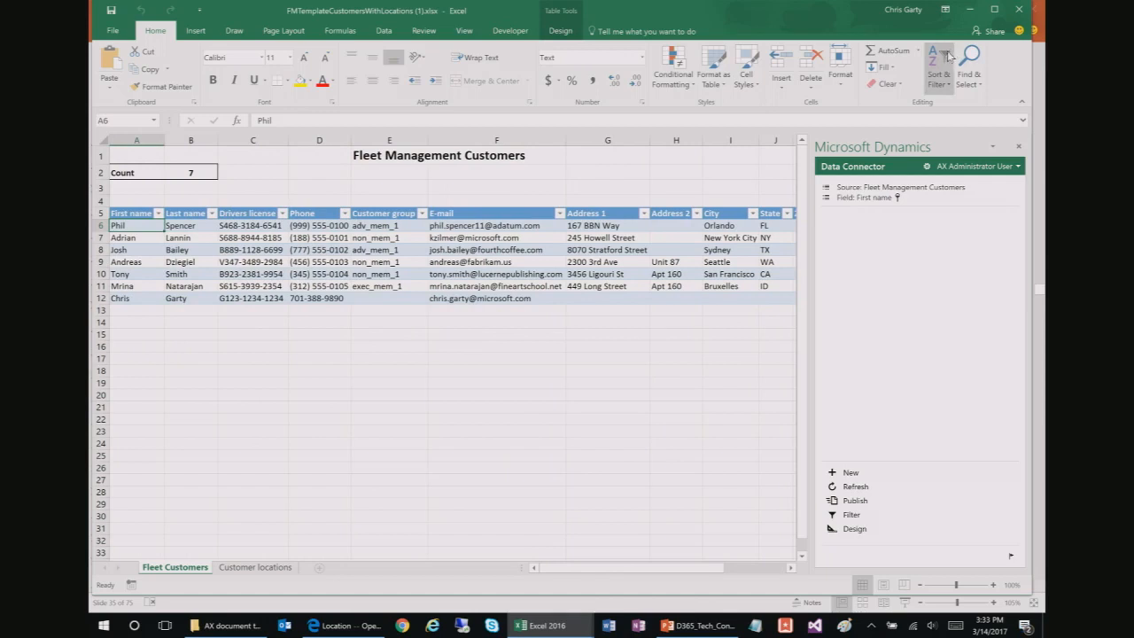
left_click(969, 9)
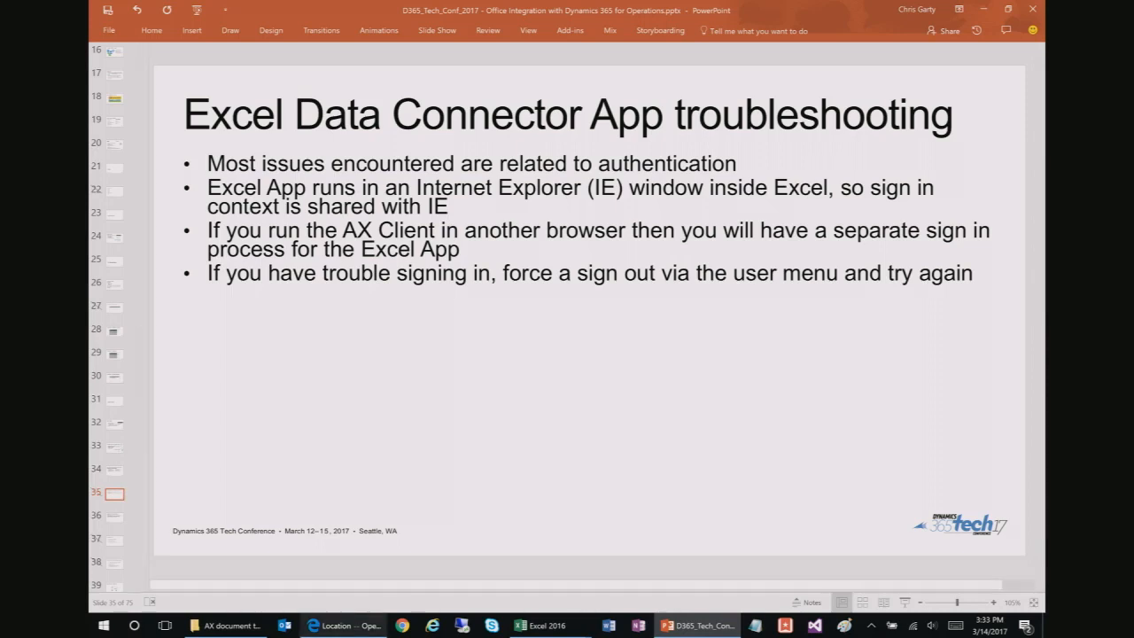
mouse_move(563, 627)
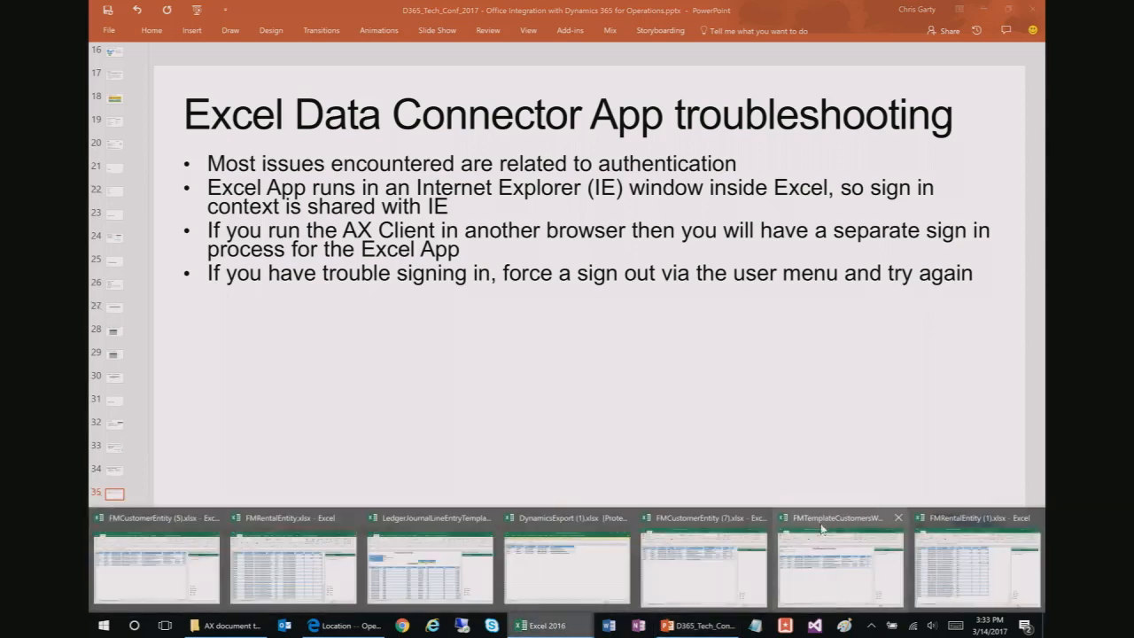
Step: Return to FMRentalEntity (1).xlsx and inspect the Start mileage (F16) and First name (E15) cells
left_click(933, 557)
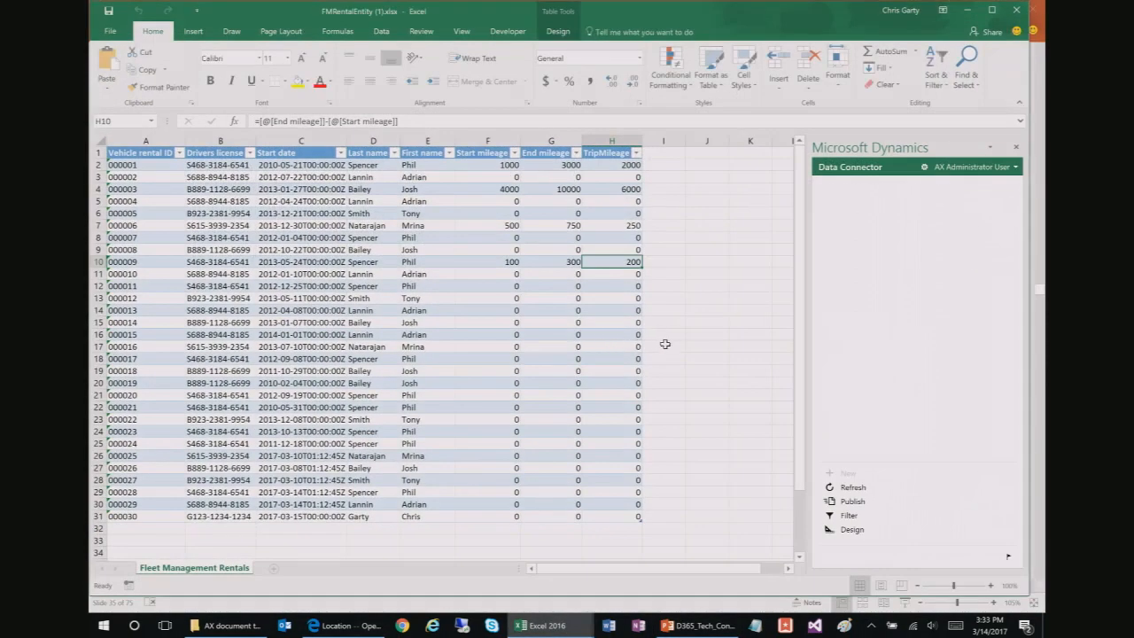
left_click(517, 334)
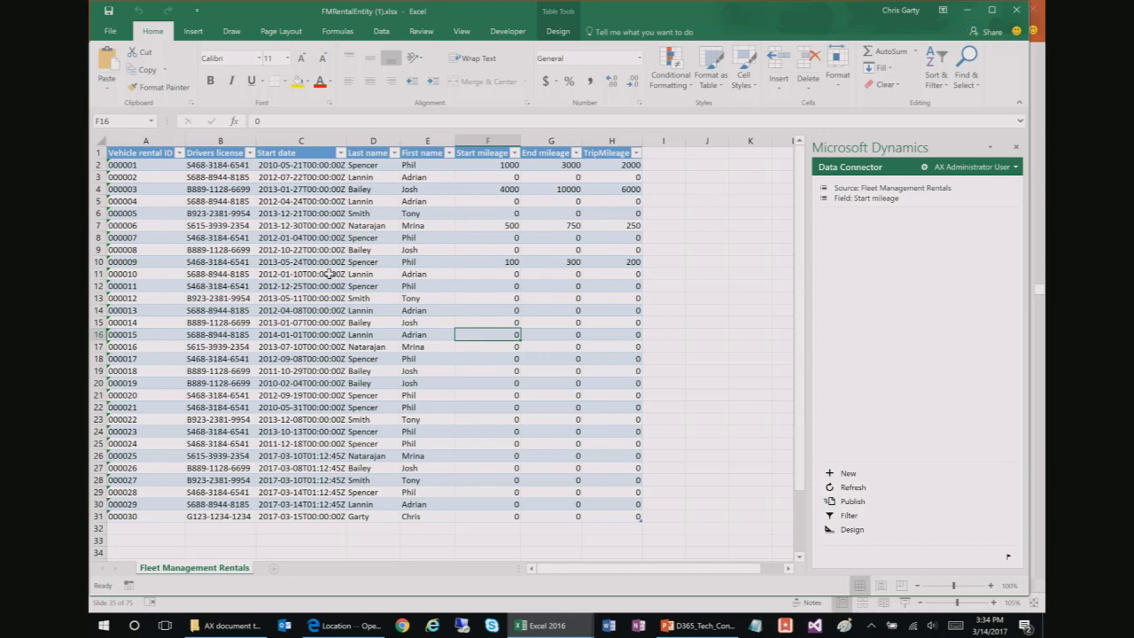
left_click(435, 321)
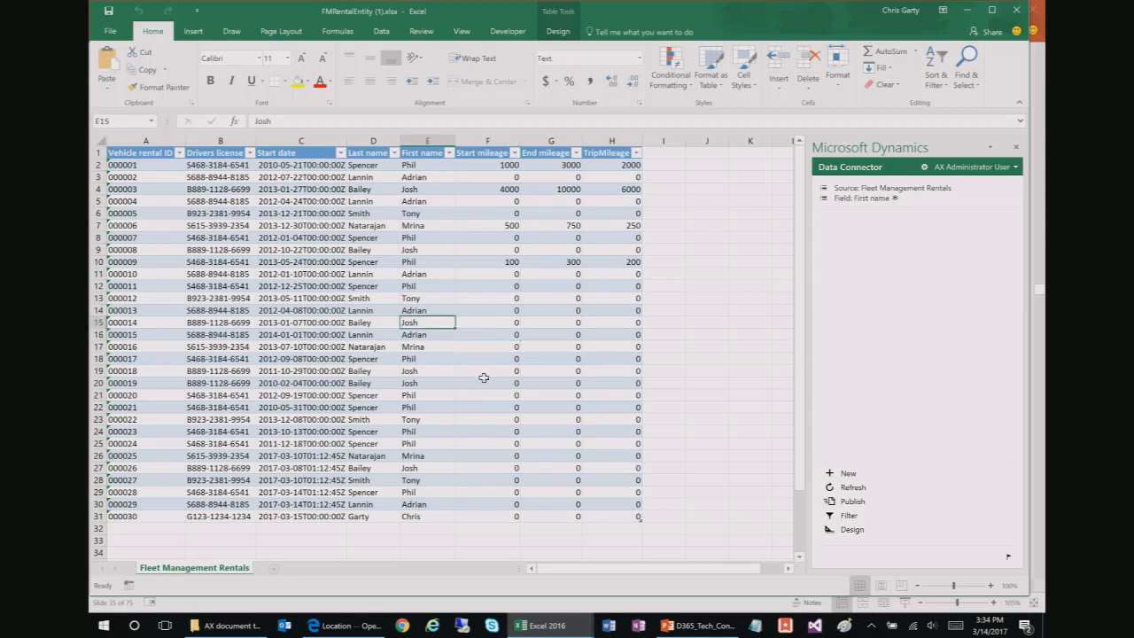
Step: Add a blank Sheet2 and select cells C4 and B4 on it
left_click(278, 569)
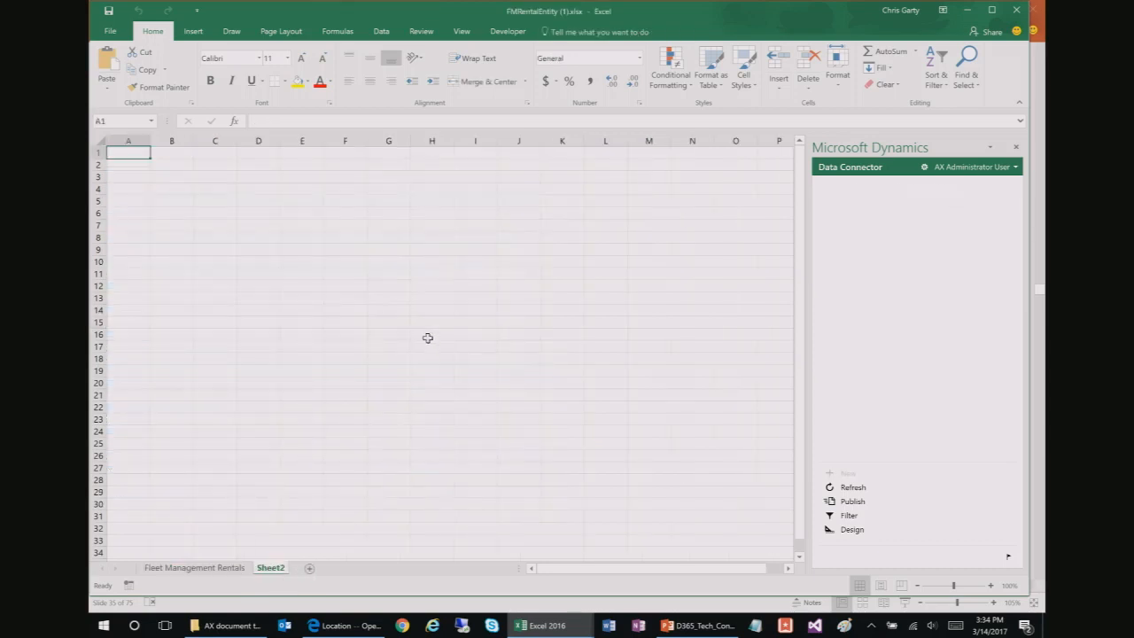
left_click(381, 270)
left_click(193, 31)
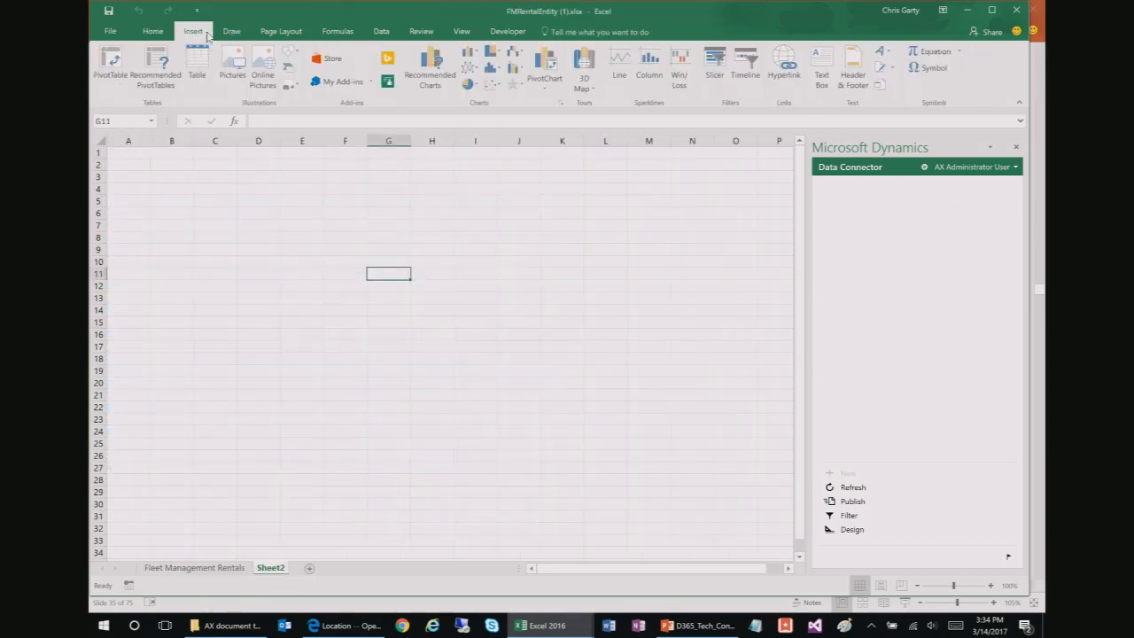
left_click(204, 187)
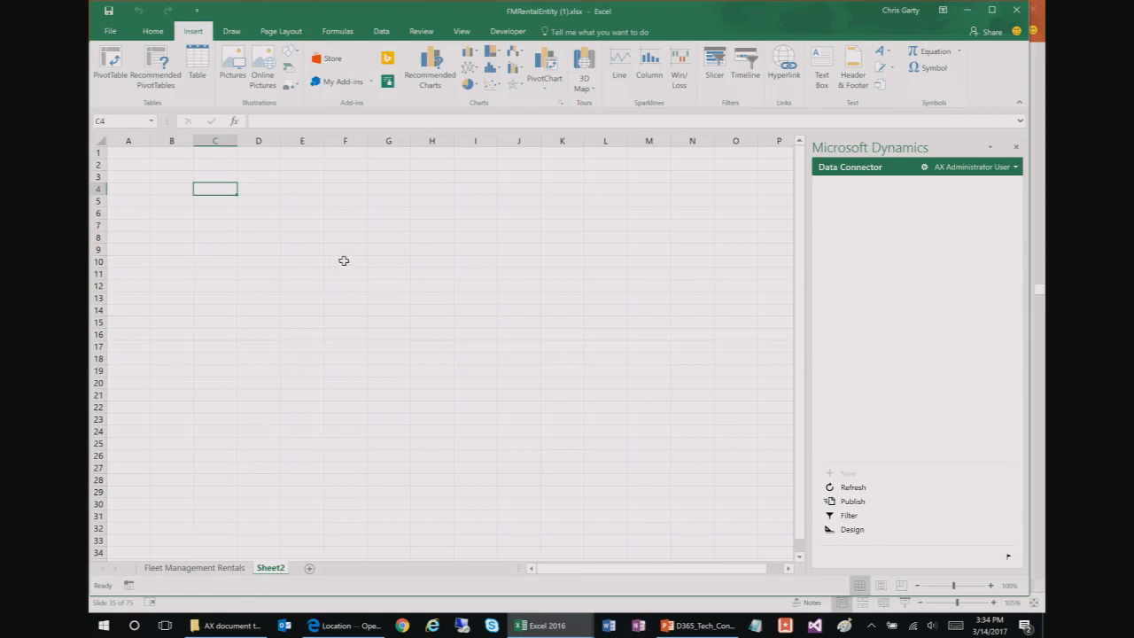
left_click(170, 184)
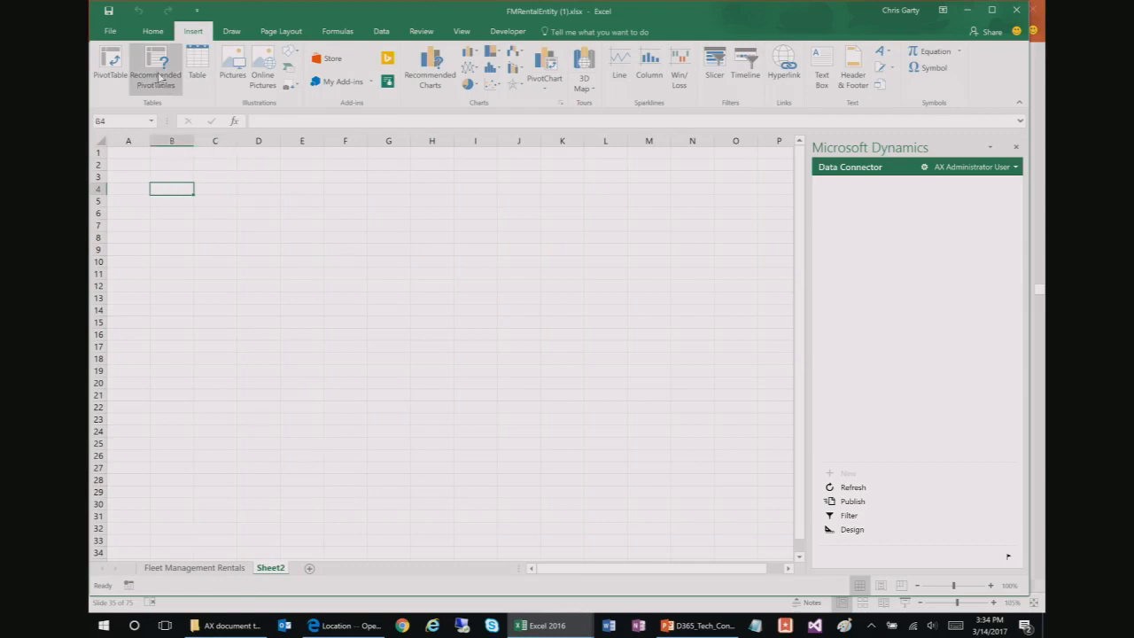
Step: Open Recommended PivotTables for the rentals table, previewing Count of Vehicle rental ID by Last name
left_click(213, 567)
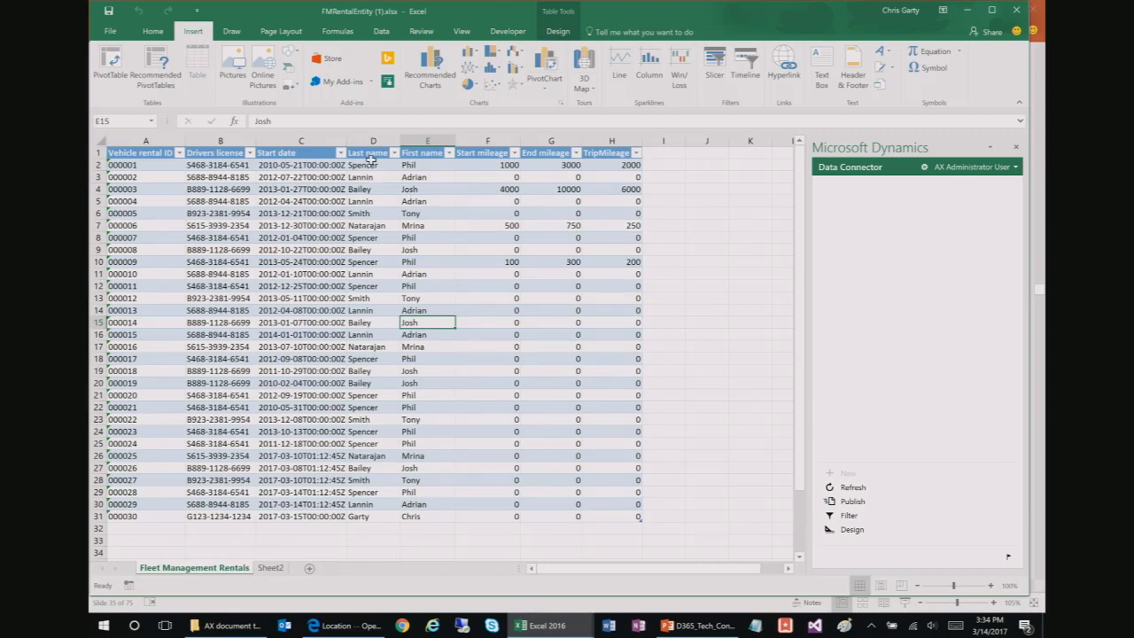
left_click_drag(376, 150, 433, 153)
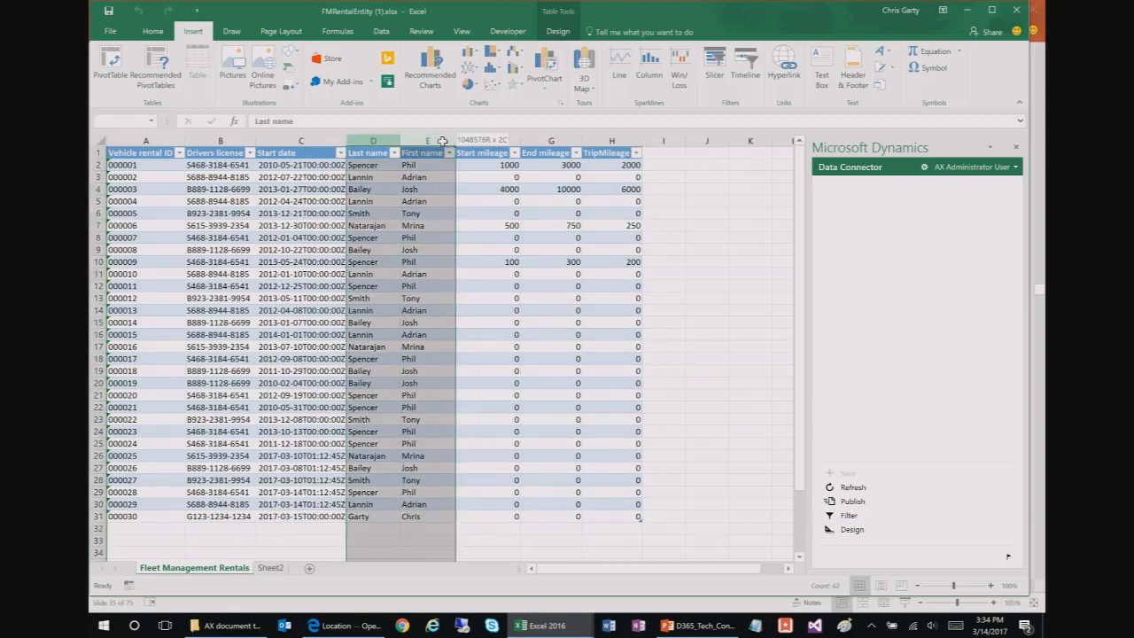
left_click(164, 69)
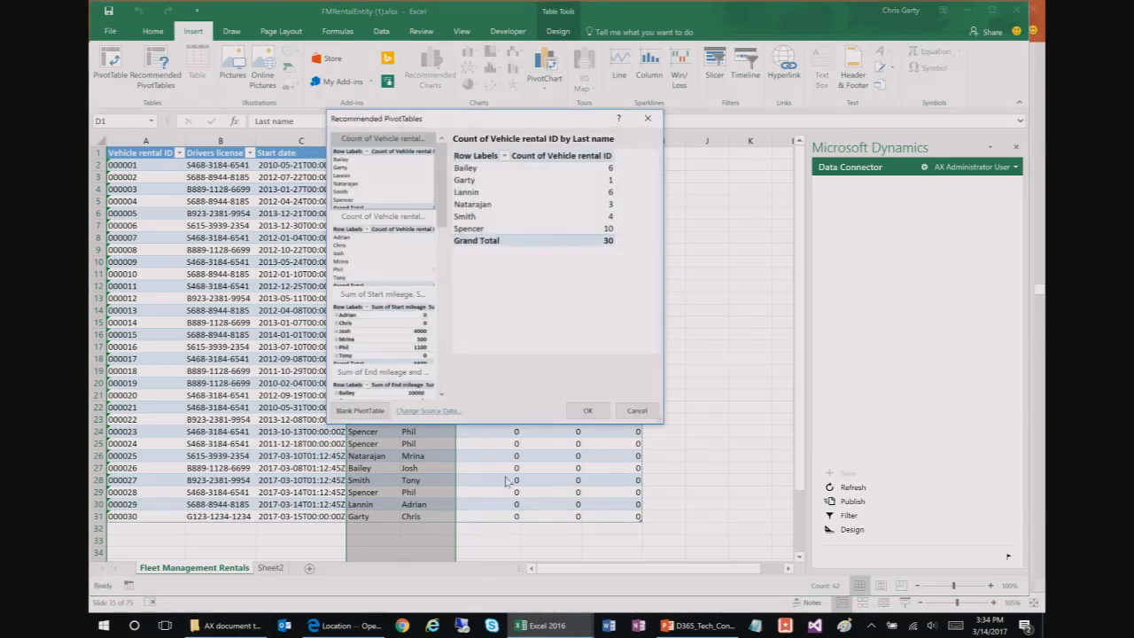
left_click(636, 410)
left_click(270, 567)
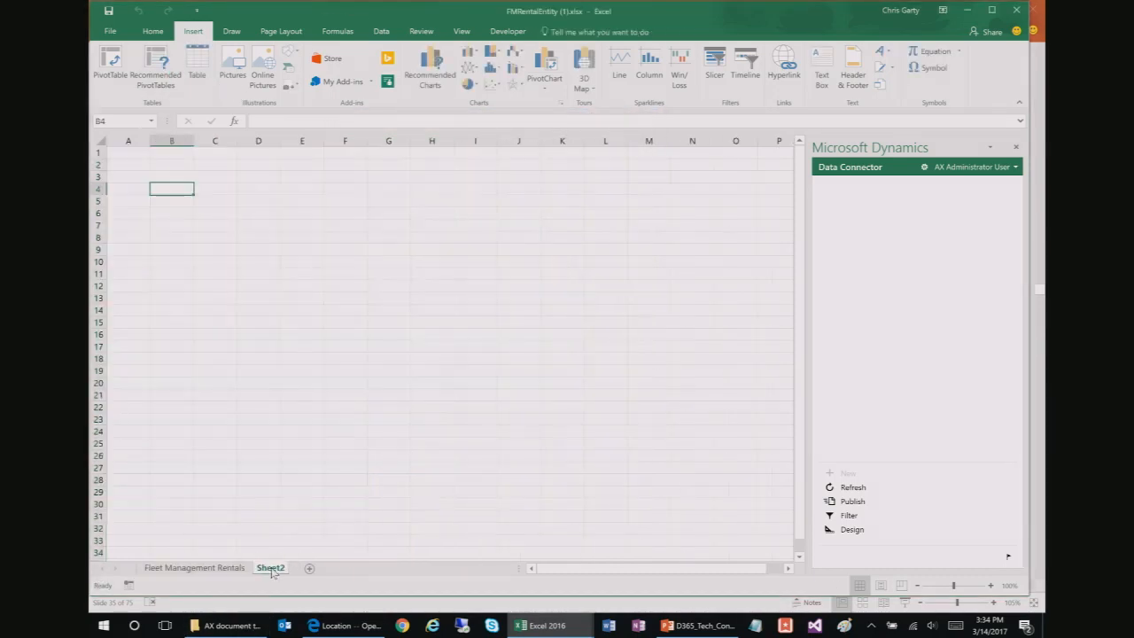
left_click(196, 64)
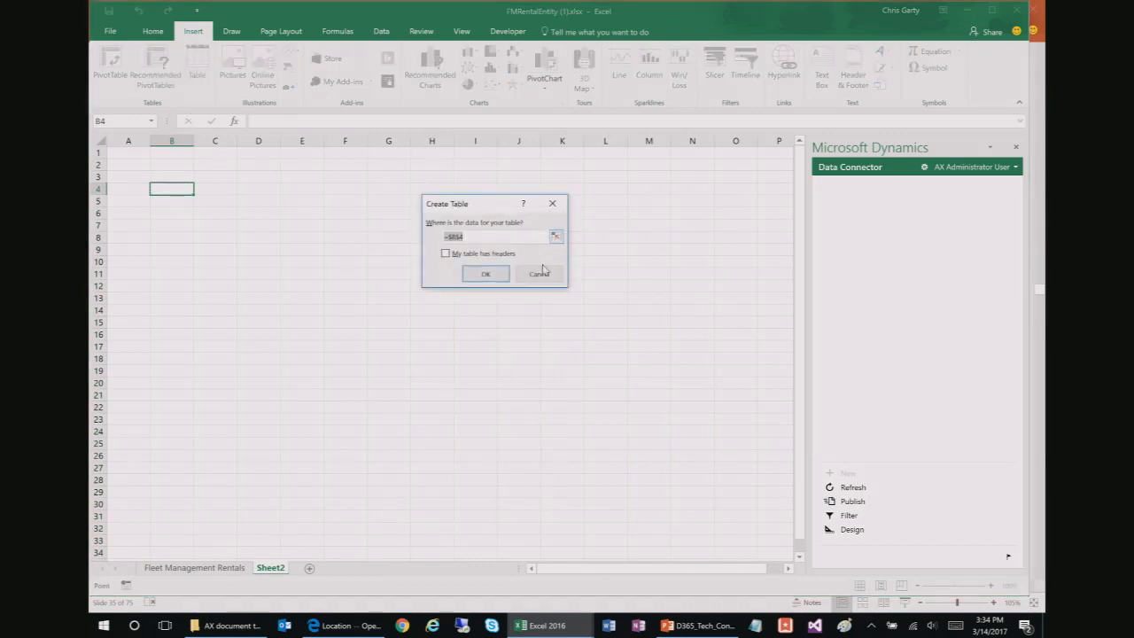
left_click(172, 175)
left_click(160, 76)
left_click(588, 303)
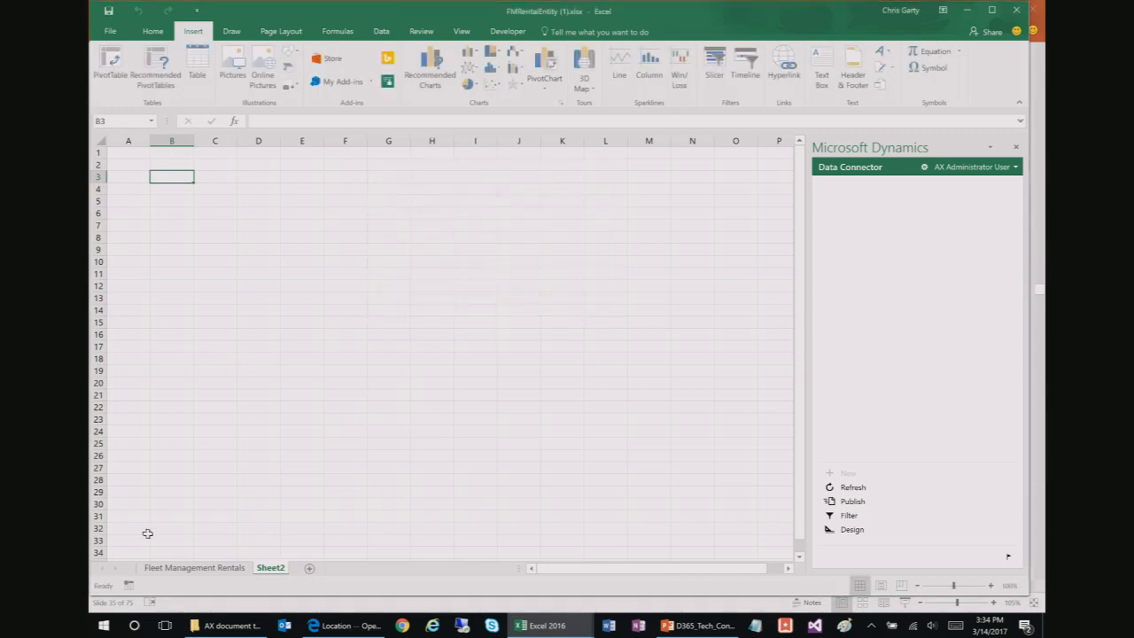
left_click(191, 568)
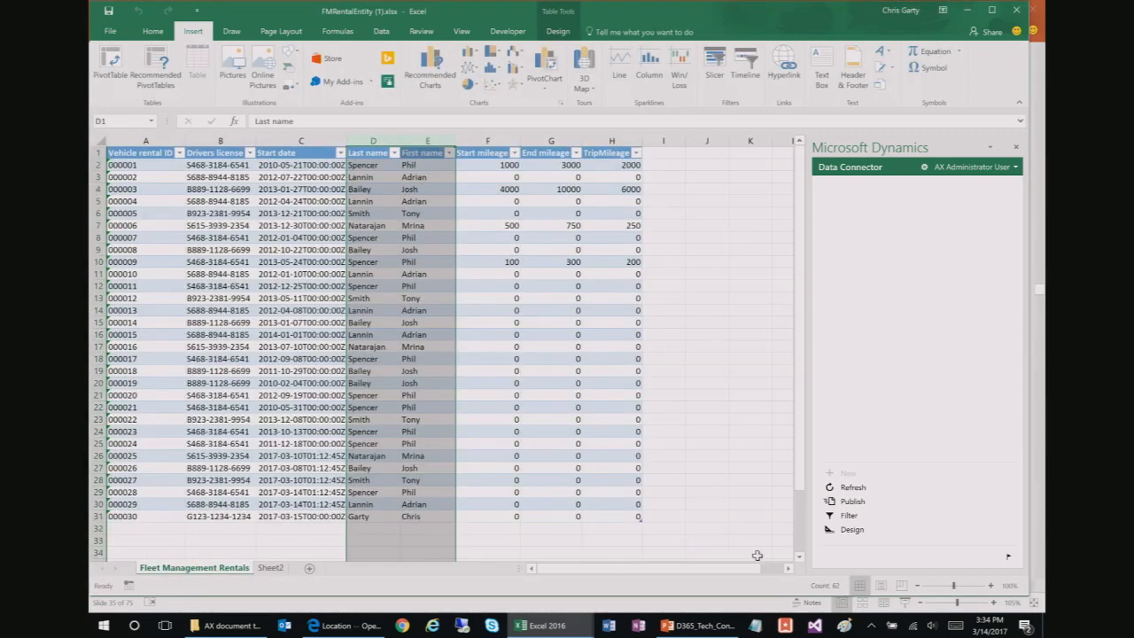
left_click(158, 67)
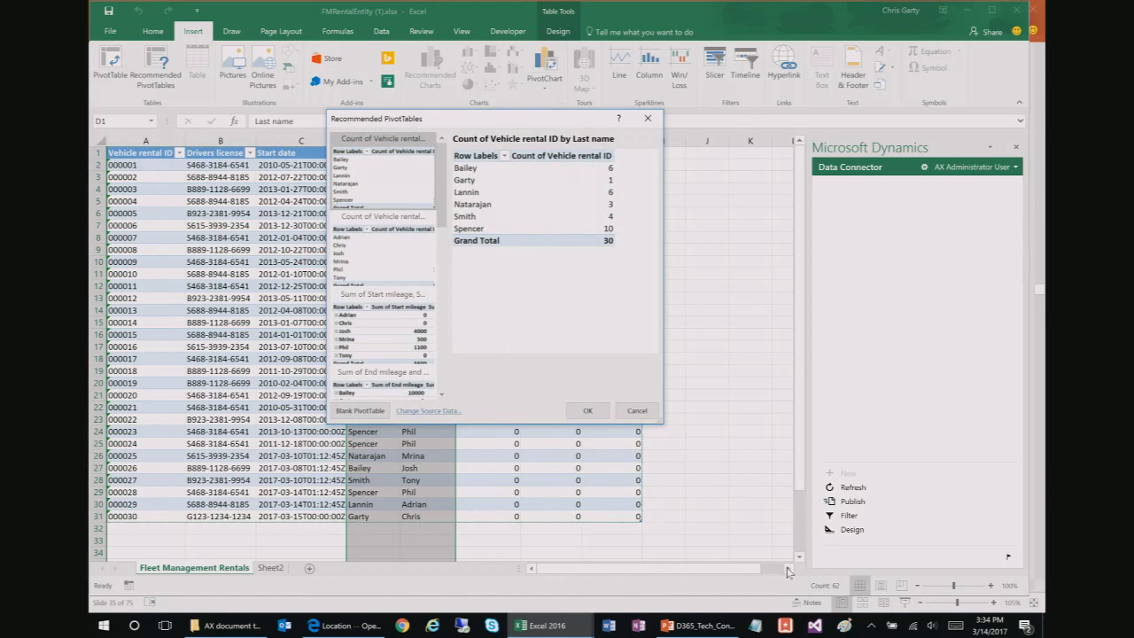
Step: Create the Count of Vehicle rental ID by Last name pivot and move its sheet after Fleet Management Rentals
left_click(587, 411)
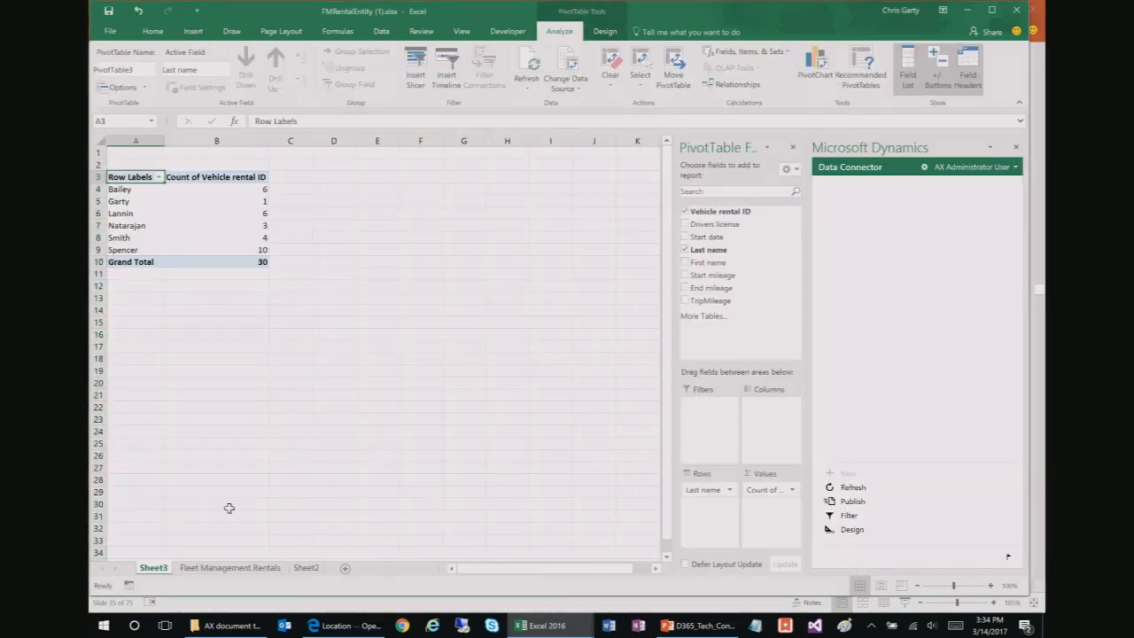
left_click_drag(161, 571, 296, 577)
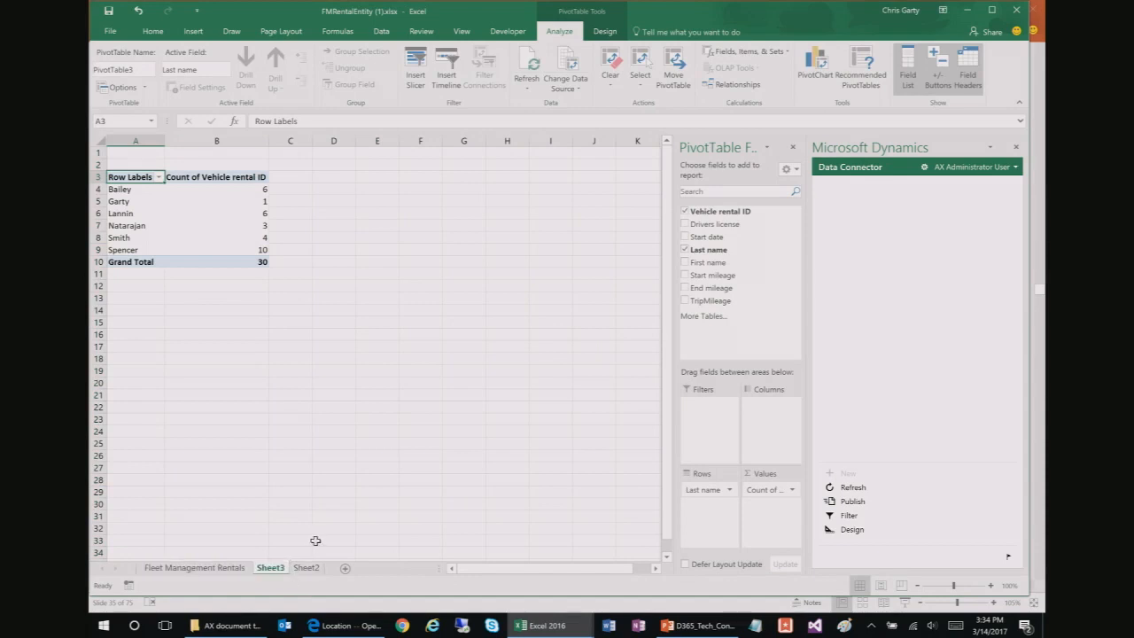
left_click(198, 215)
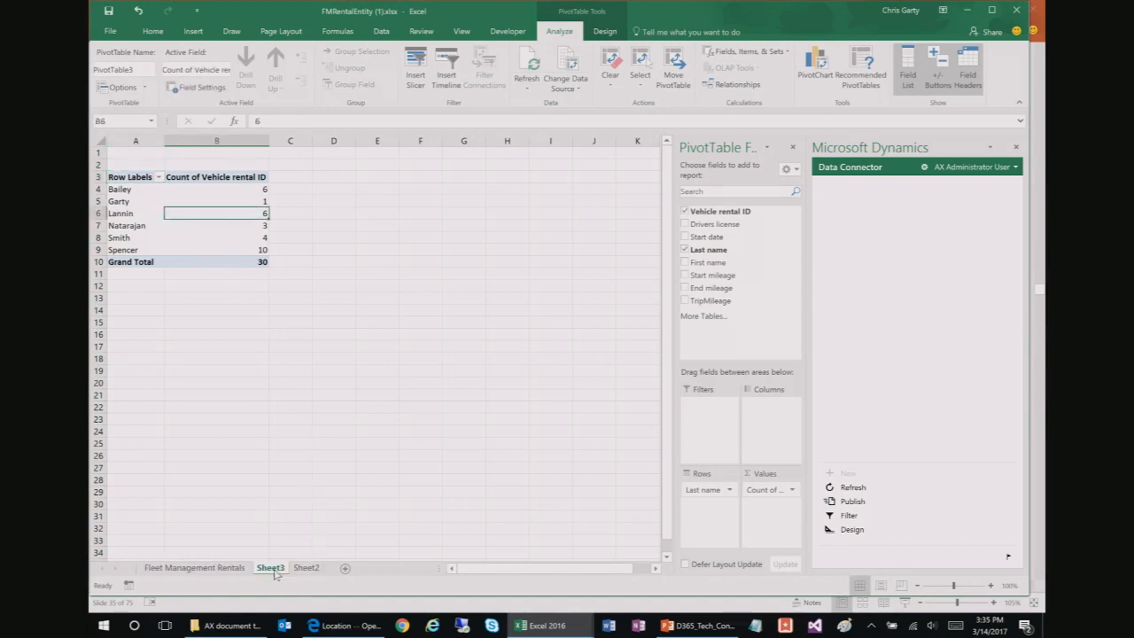
Step: Rename the pivot sheet to Analysis, then check the rentals data and come back
left_click_drag(267, 572, 281, 568)
type("P")
type("nalysis")
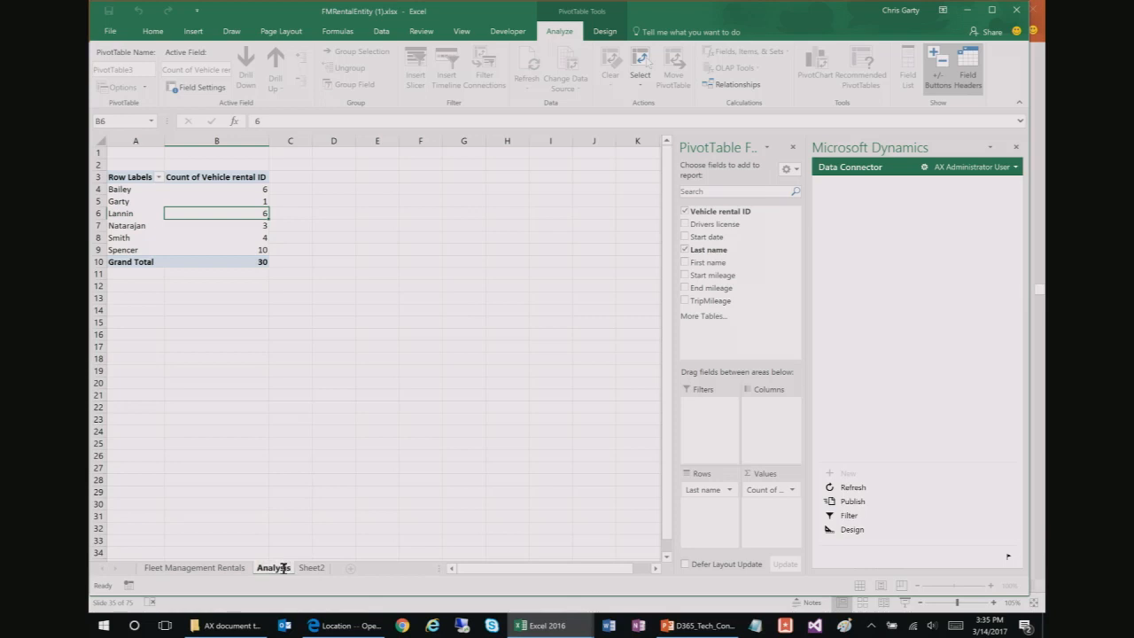
key("Return")
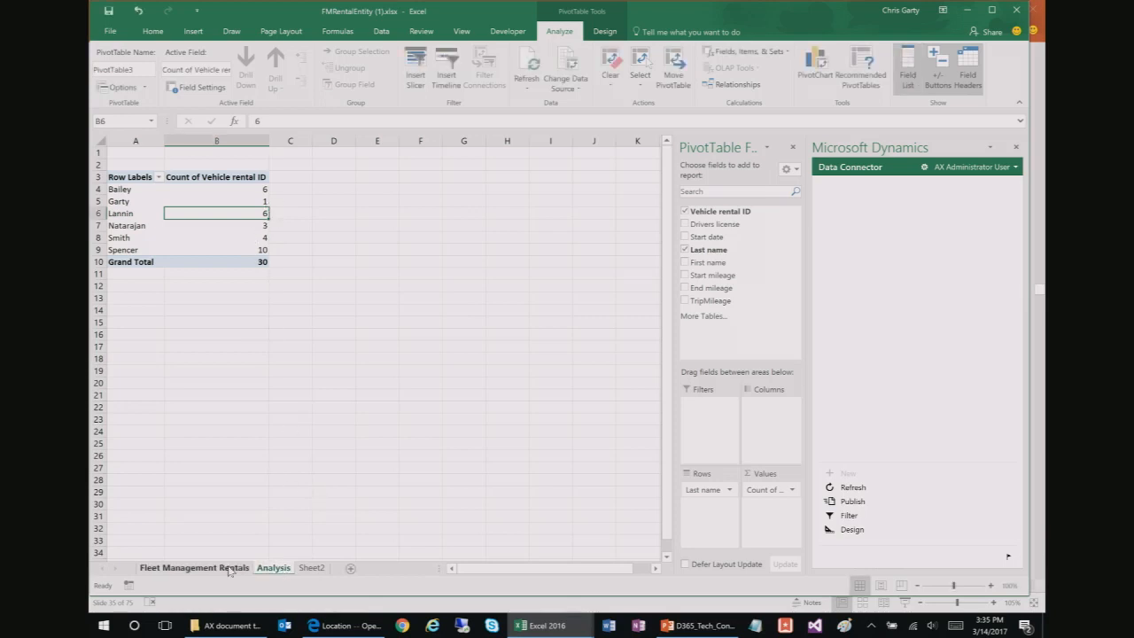
left_click(237, 568)
left_click(333, 383)
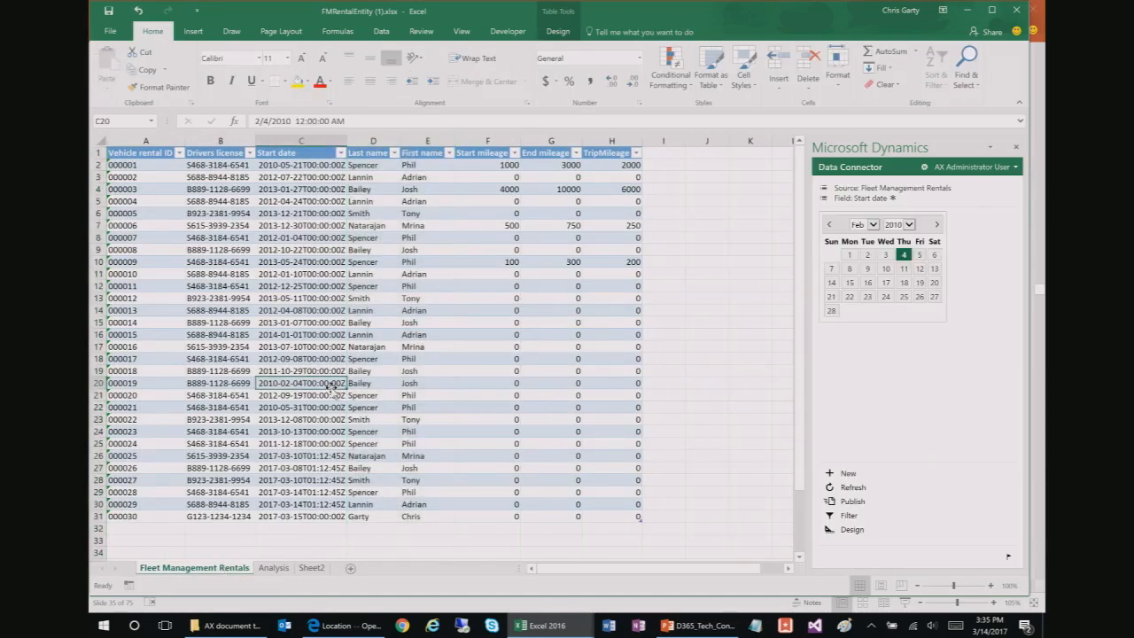
left_click(273, 569)
Step: Refresh the pivot table on the Analysis sheet with the latest data
right_click(223, 248)
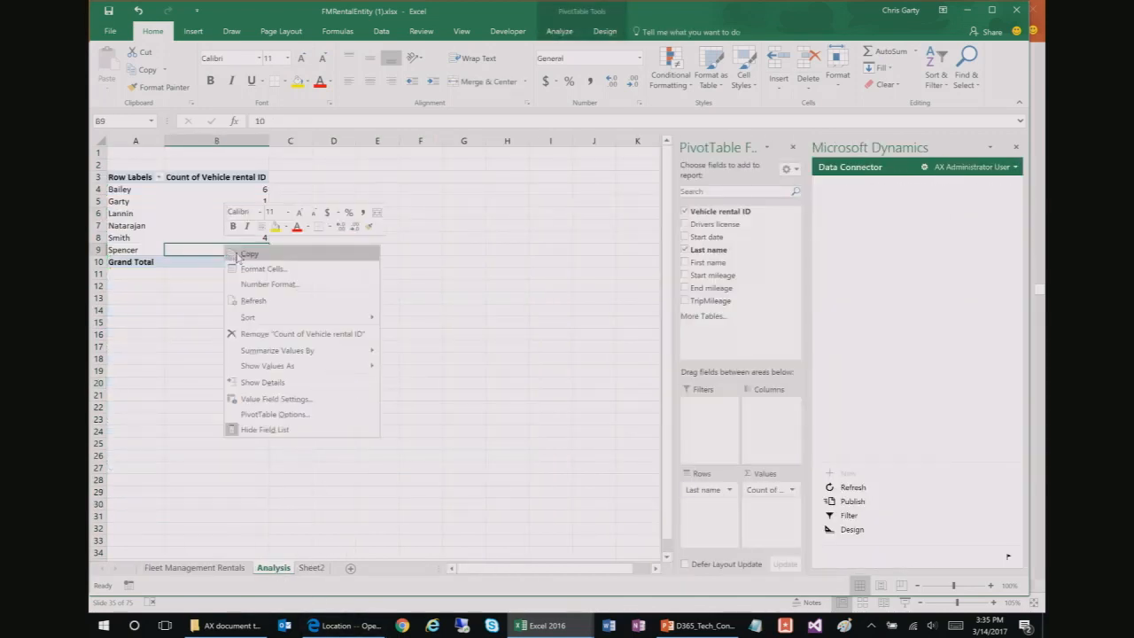
left_click(253, 301)
left_click(195, 200)
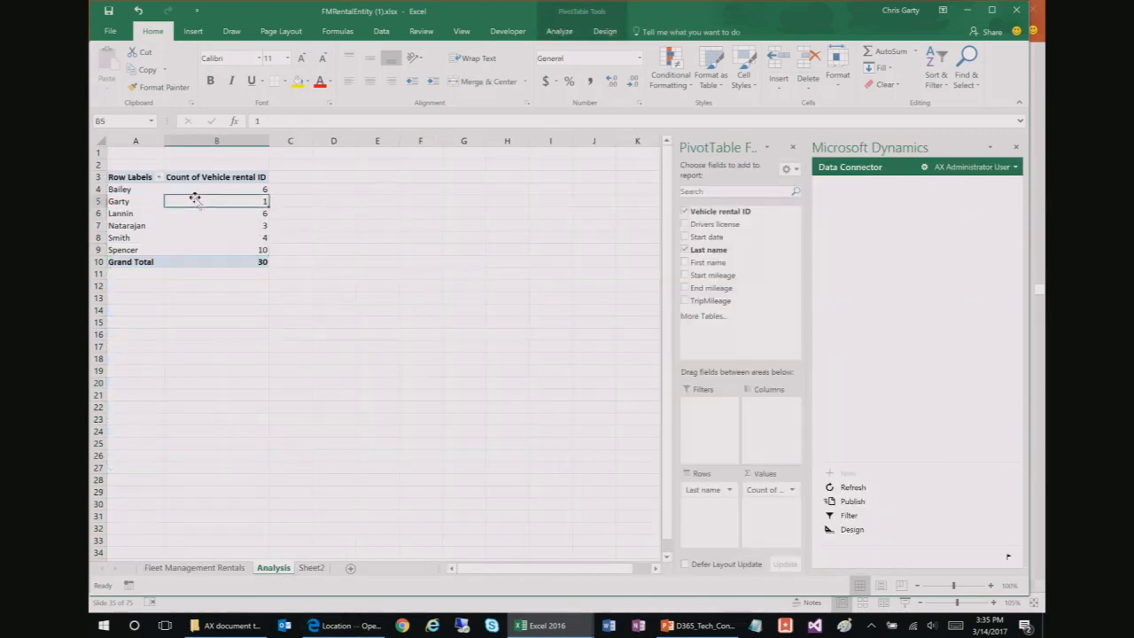
Step: Insert a clustered column PivotChart of rentals per last name beside the pivot, then revisit the rentals table
left_click(207, 36)
left_click(430, 71)
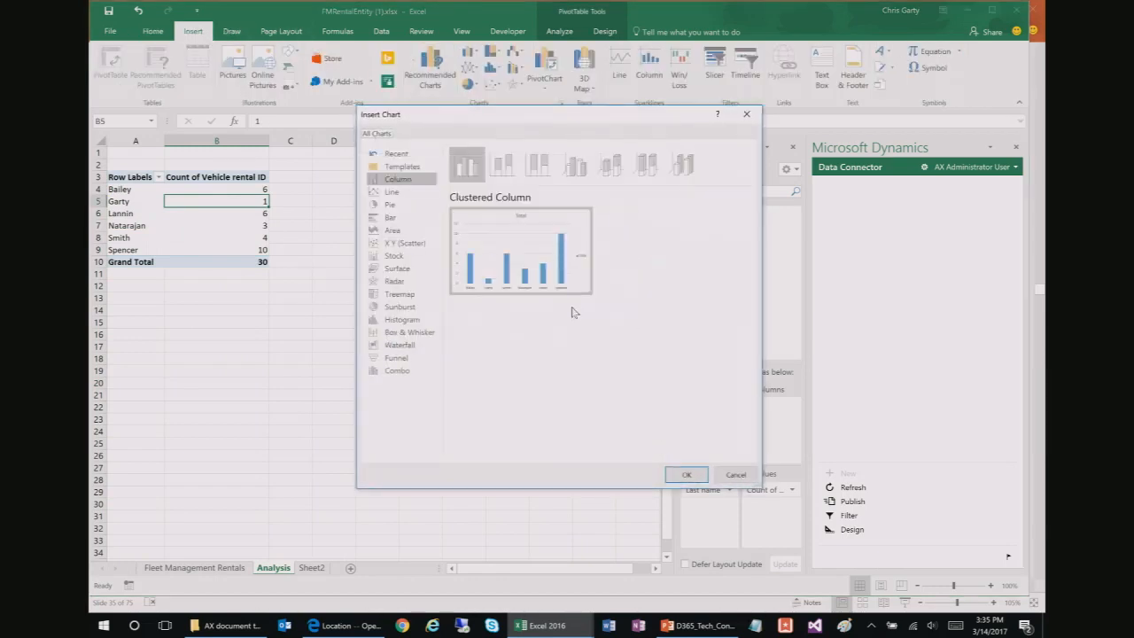
left_click(685, 474)
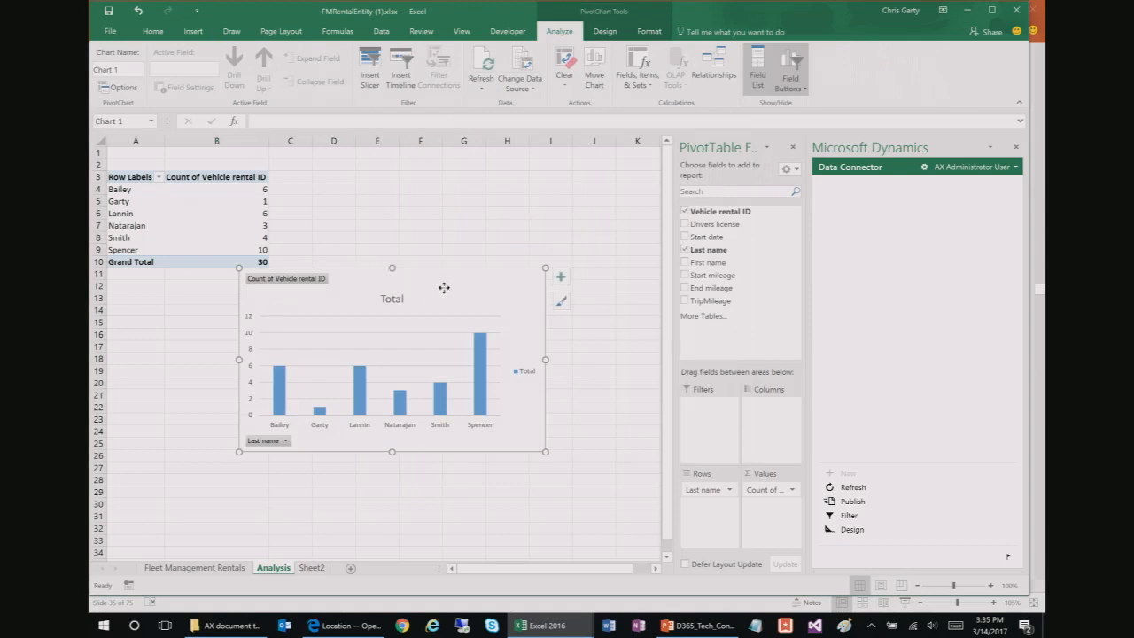
left_click_drag(443, 288, 517, 264)
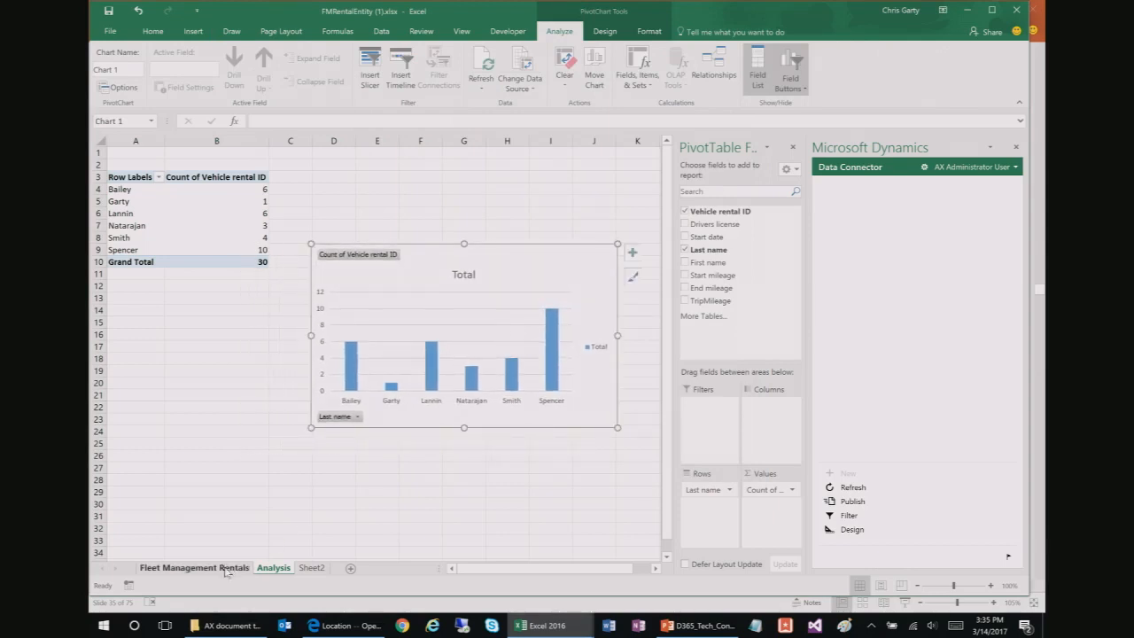
left_click(226, 568)
left_click(379, 310)
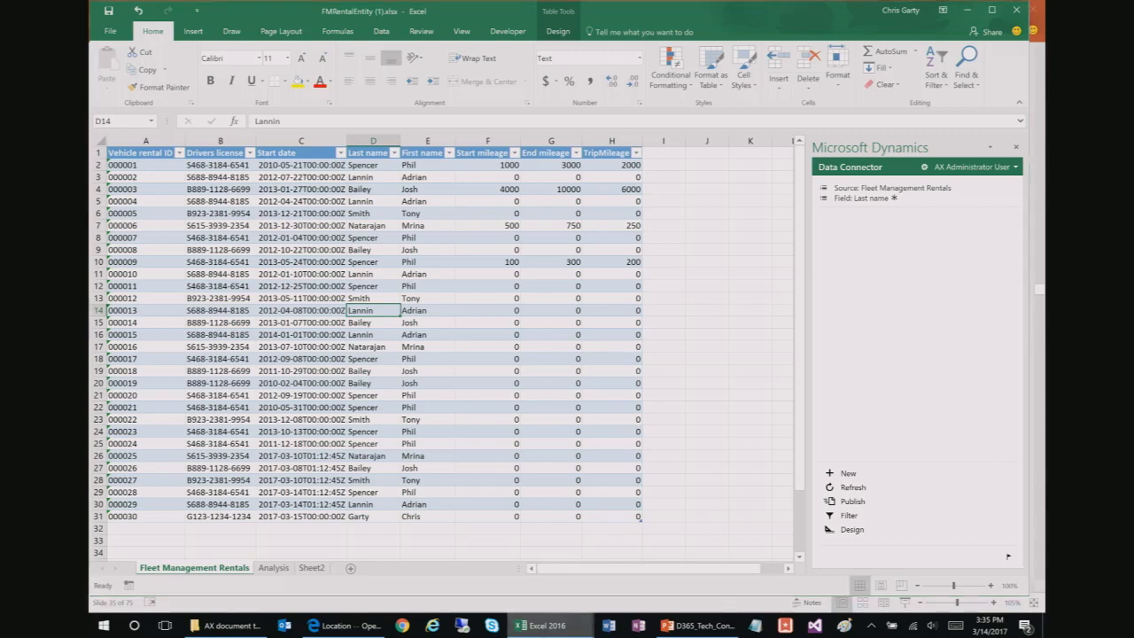
left_click(539, 626)
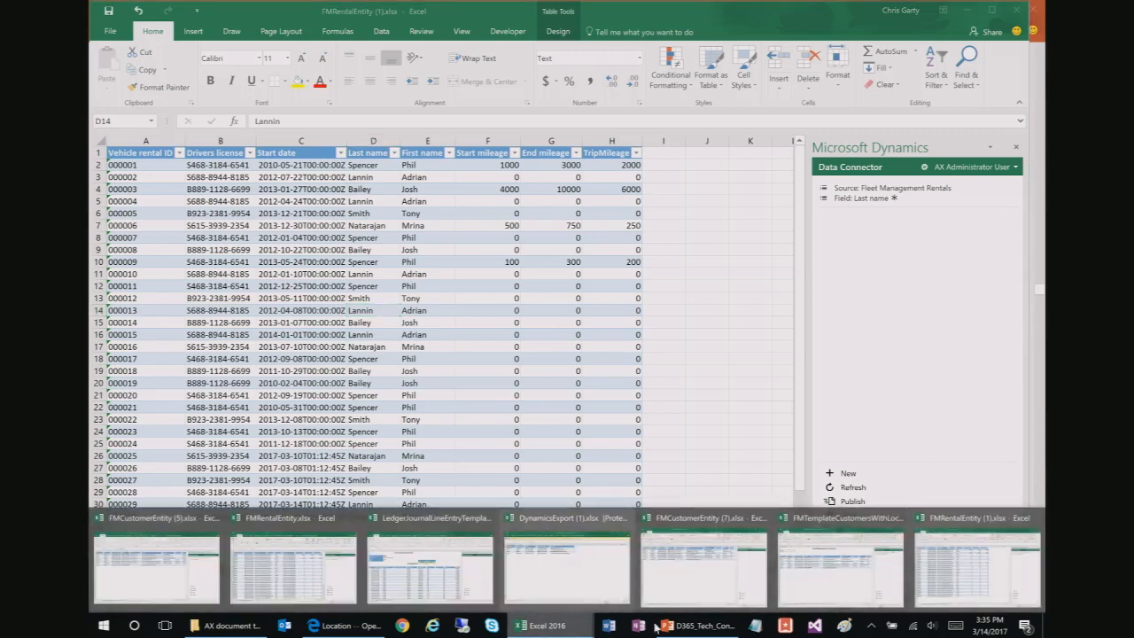
left_click(686, 626)
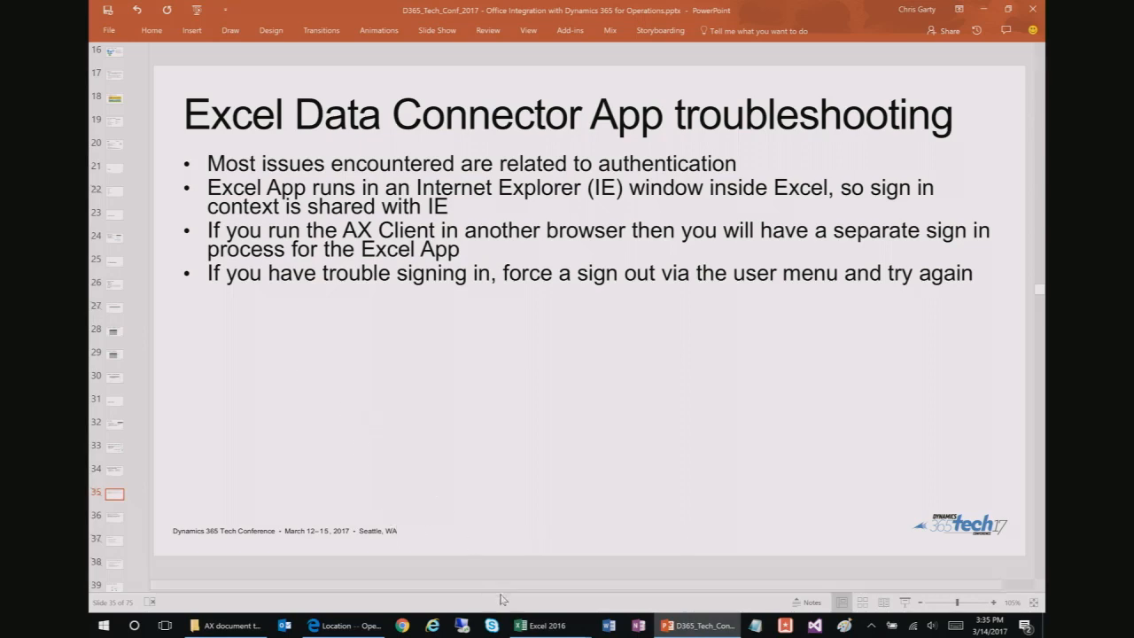
mouse_move(574, 612)
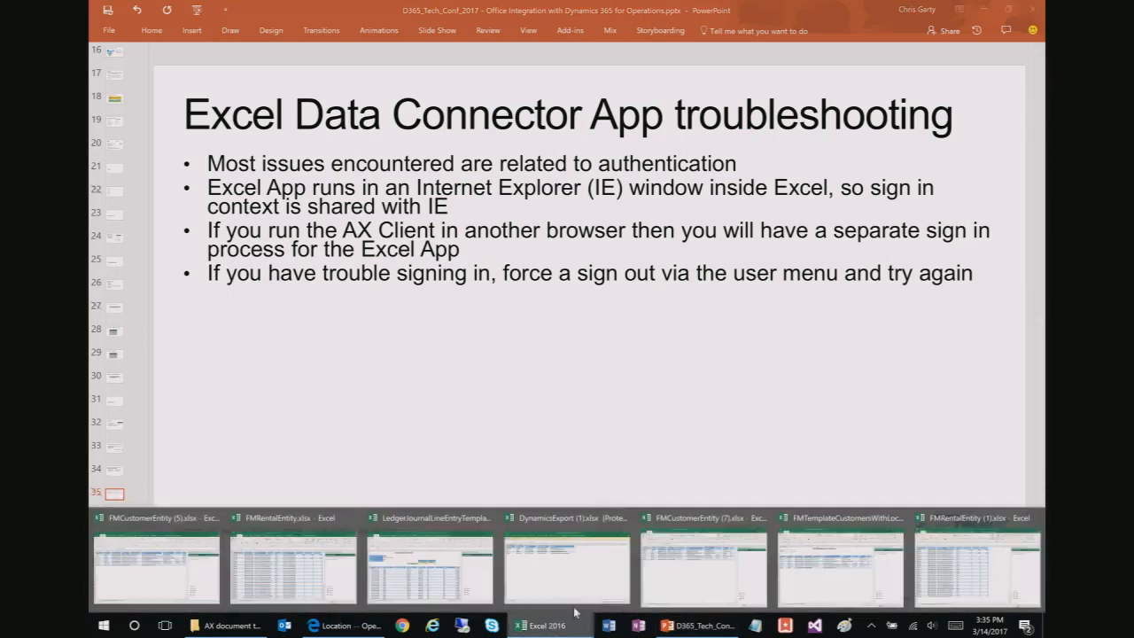
left_click(962, 565)
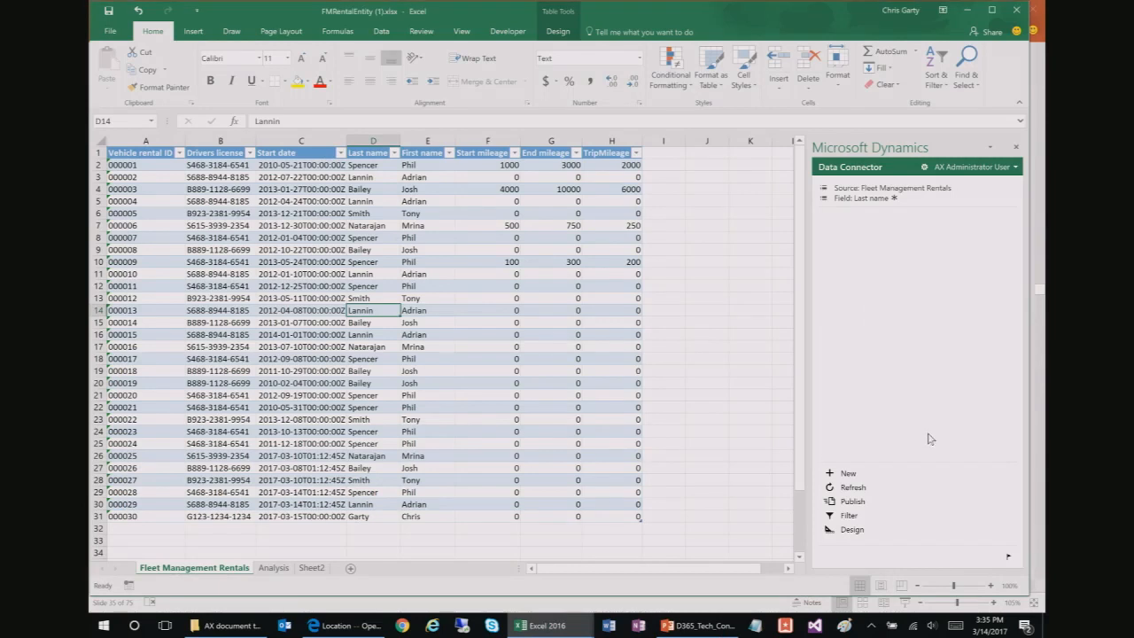
Step: Open the AX Administrator User dropdown in the Data Connector pane to reveal Sign out
left_click(1009, 170)
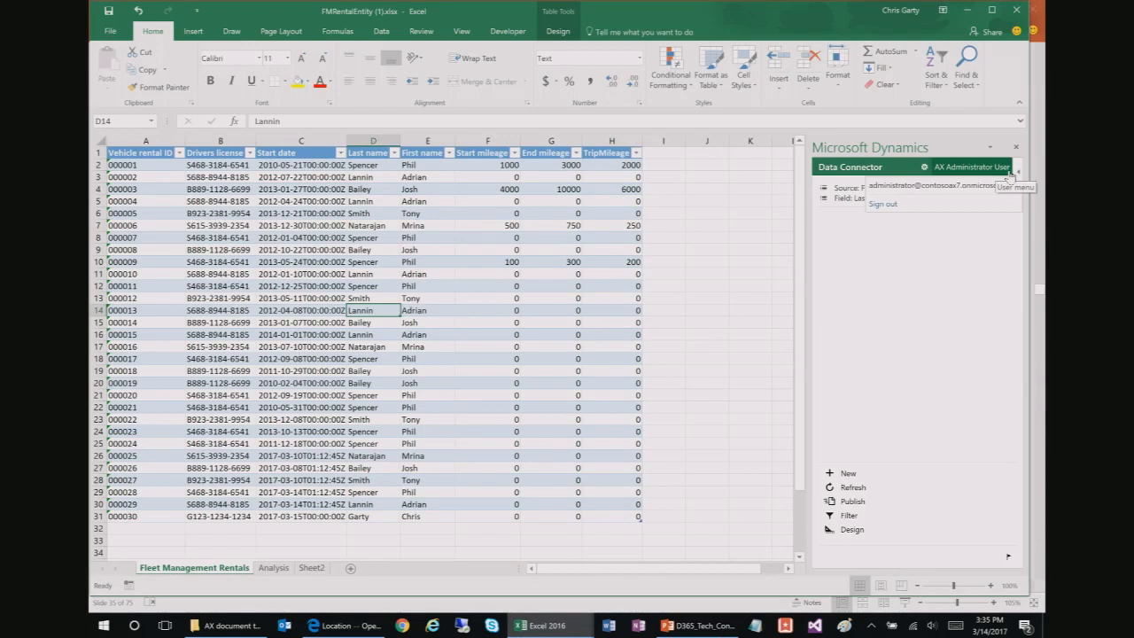
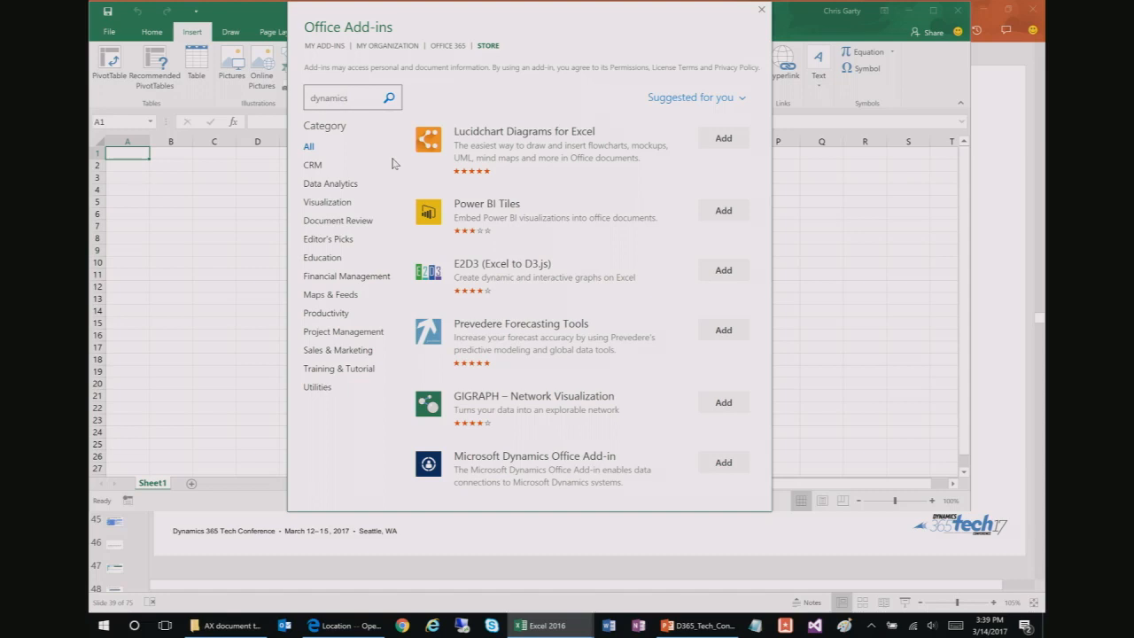
Step: Find the Microsoft Dynamics Office Add-in in the store and add it to Excel
key("Return")
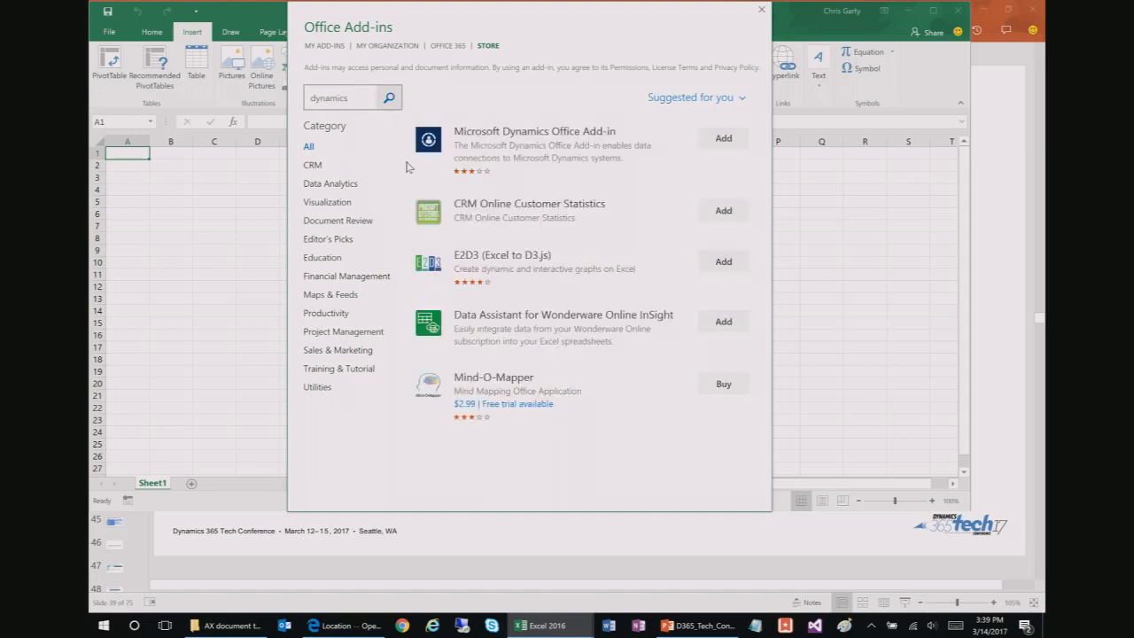
left_click(573, 161)
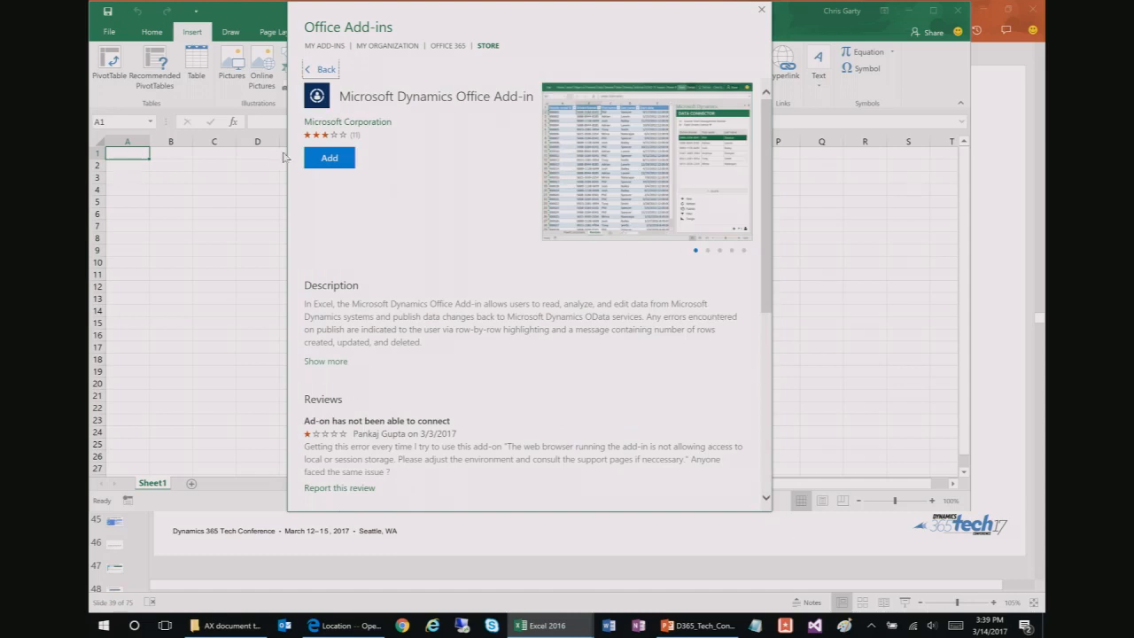
left_click(330, 158)
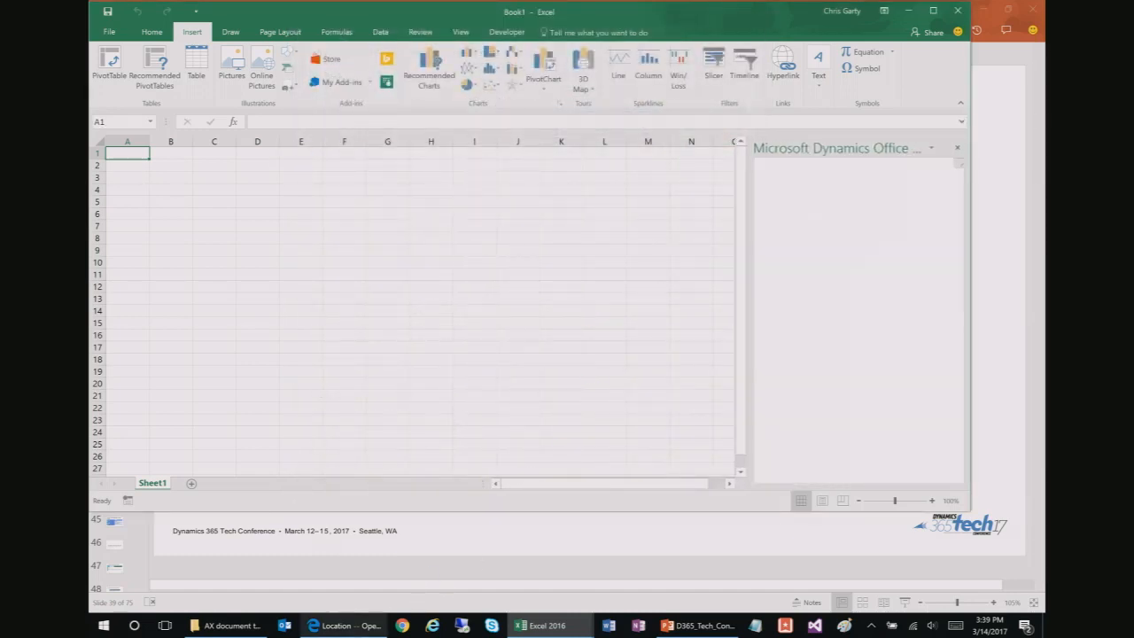
left_click(344, 625)
Step: Set the add-in's Server URL to the copied Dynamics 365 address, trimmed to end at dynamics.com
left_click(310, 36)
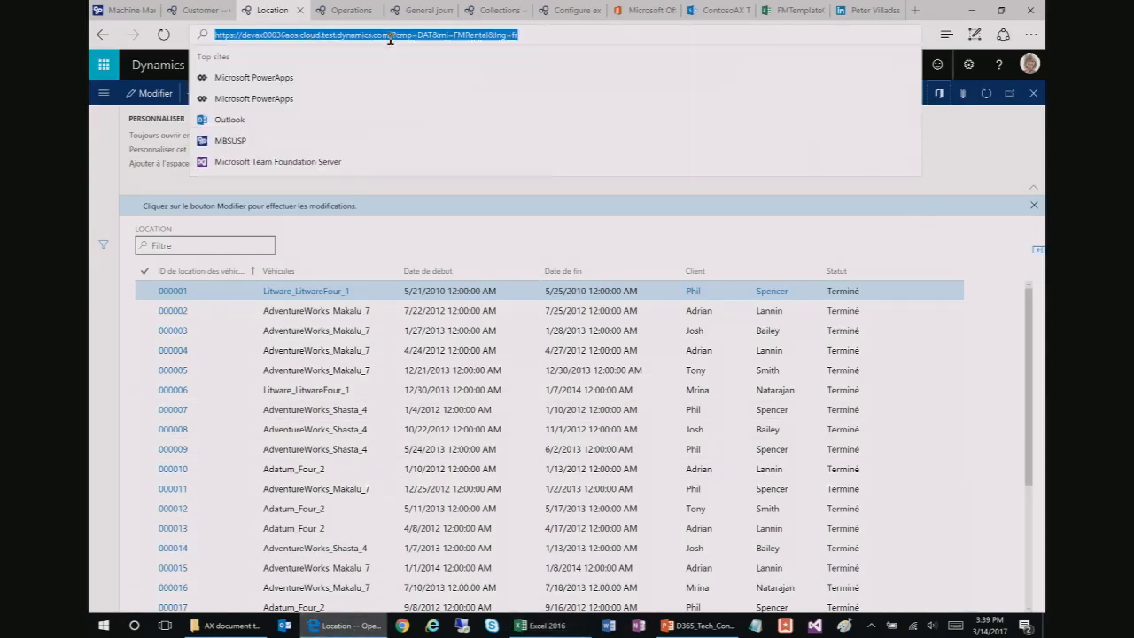
left_click(968, 10)
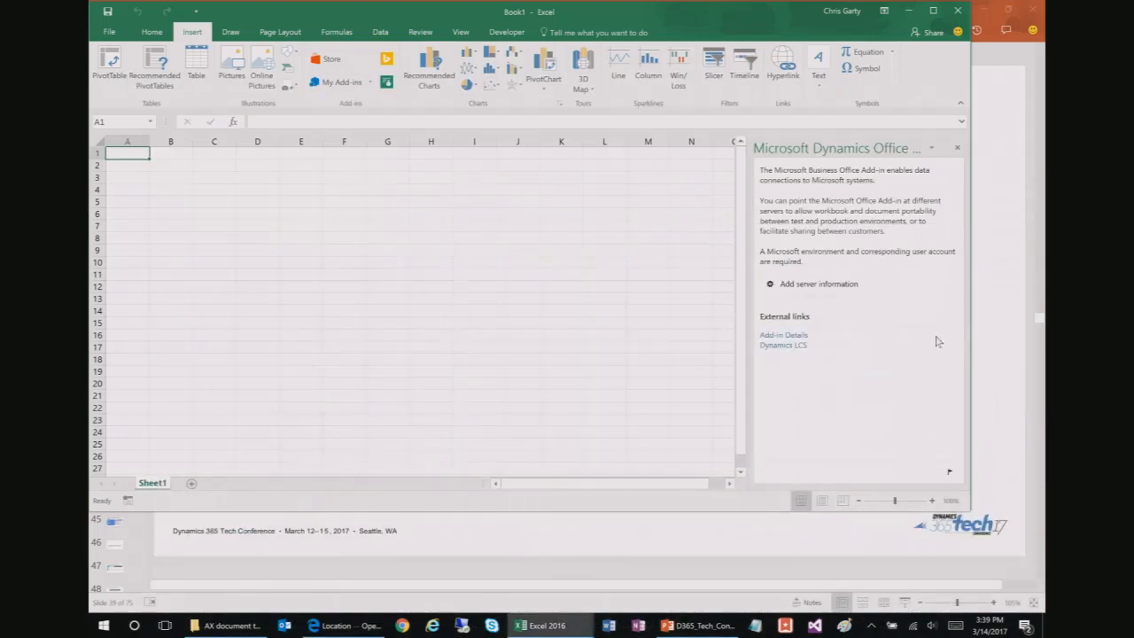
left_click(833, 295)
key("ctrl+v")
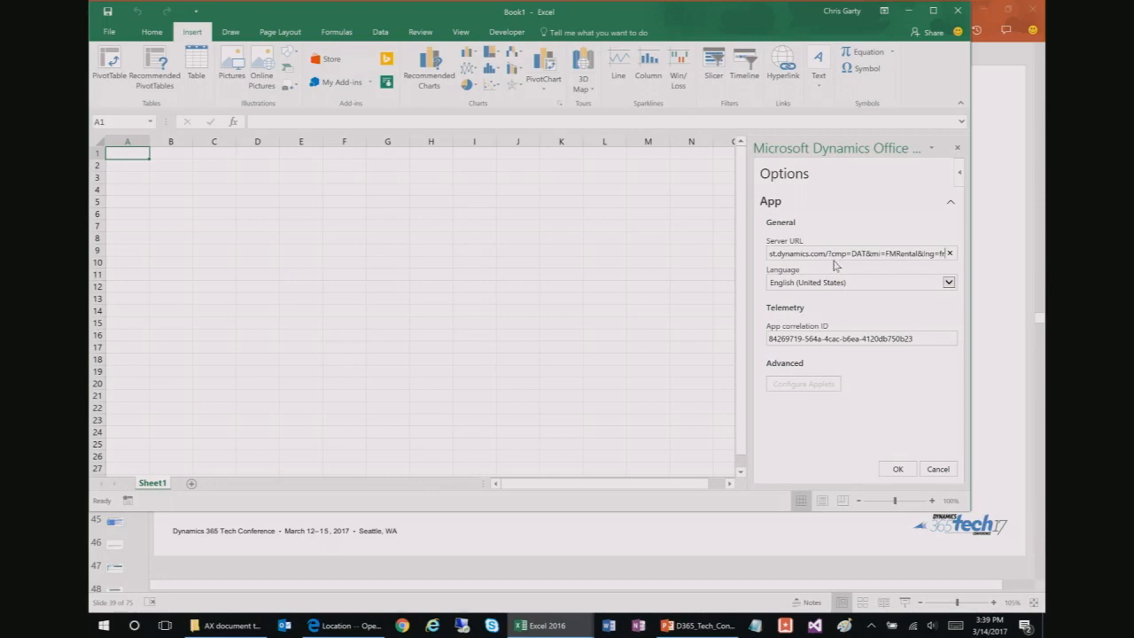
left_click(825, 254)
key("shift+End")
key("BackSpace")
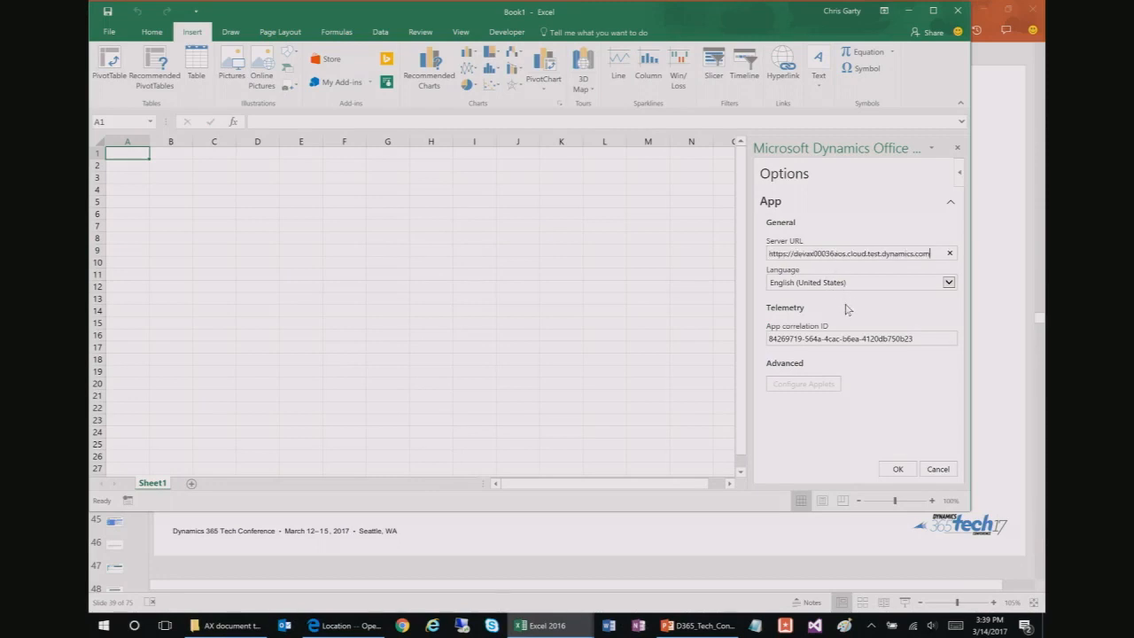
left_click_drag(929, 256, 716, 258)
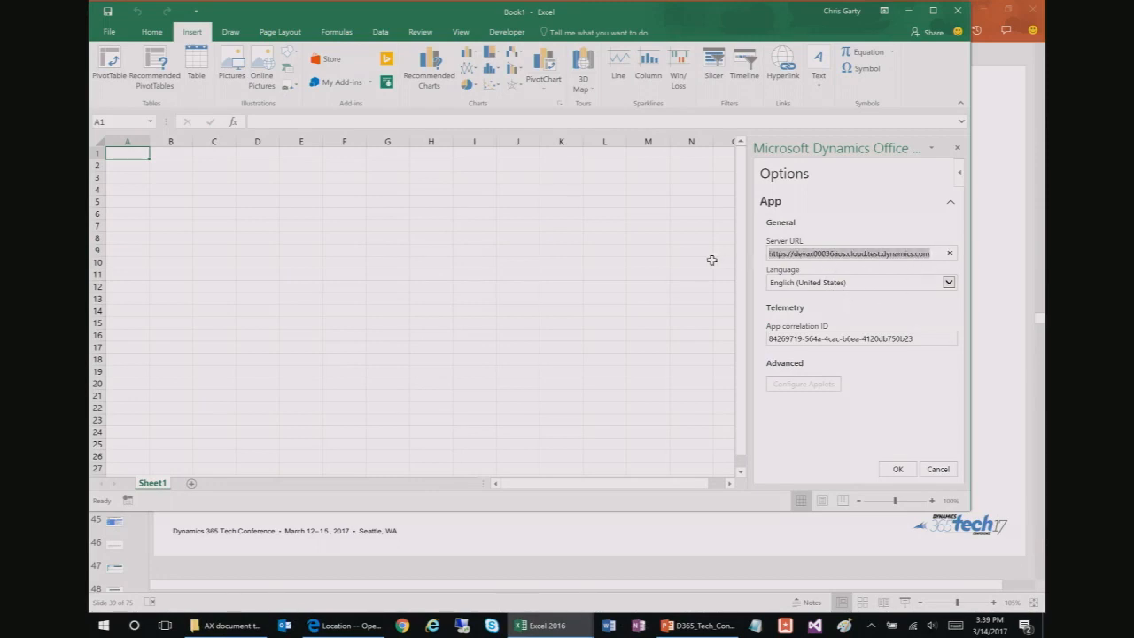
left_click(898, 469)
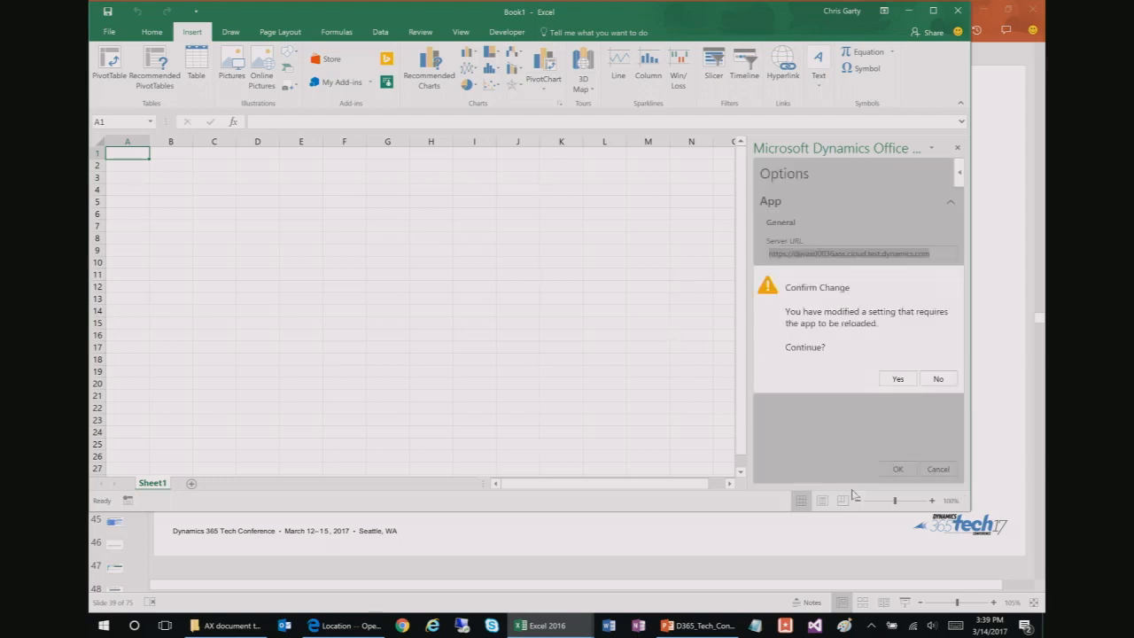
Step: Reload the add-in with the new server, enlarge the Excel window, and enter Design mode
left_click(897, 379)
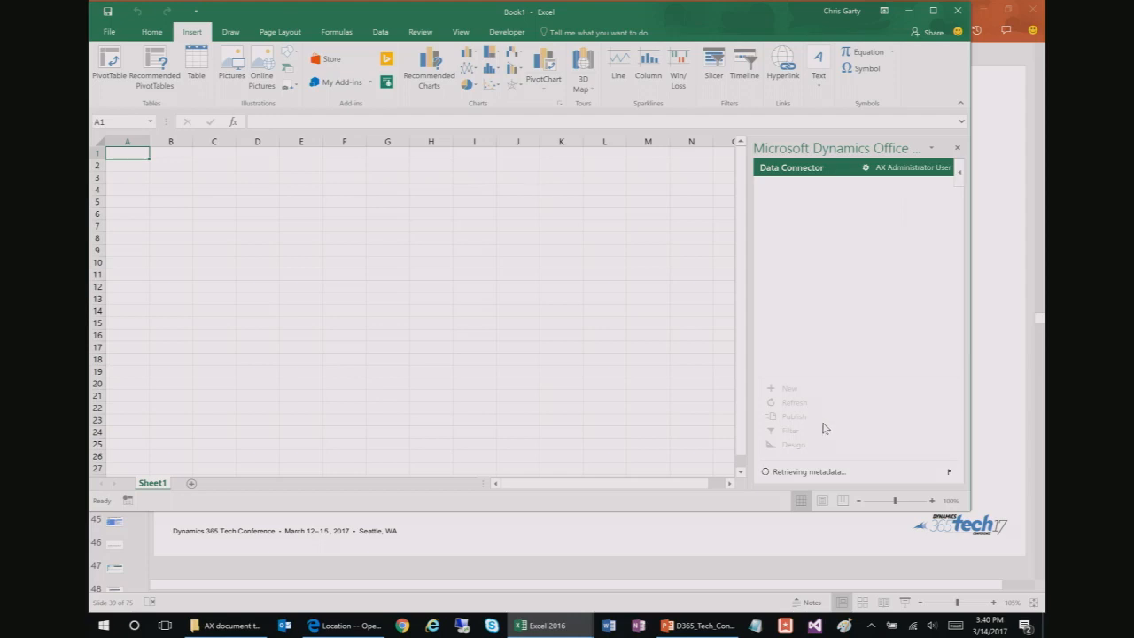
left_click_drag(972, 508, 1007, 563)
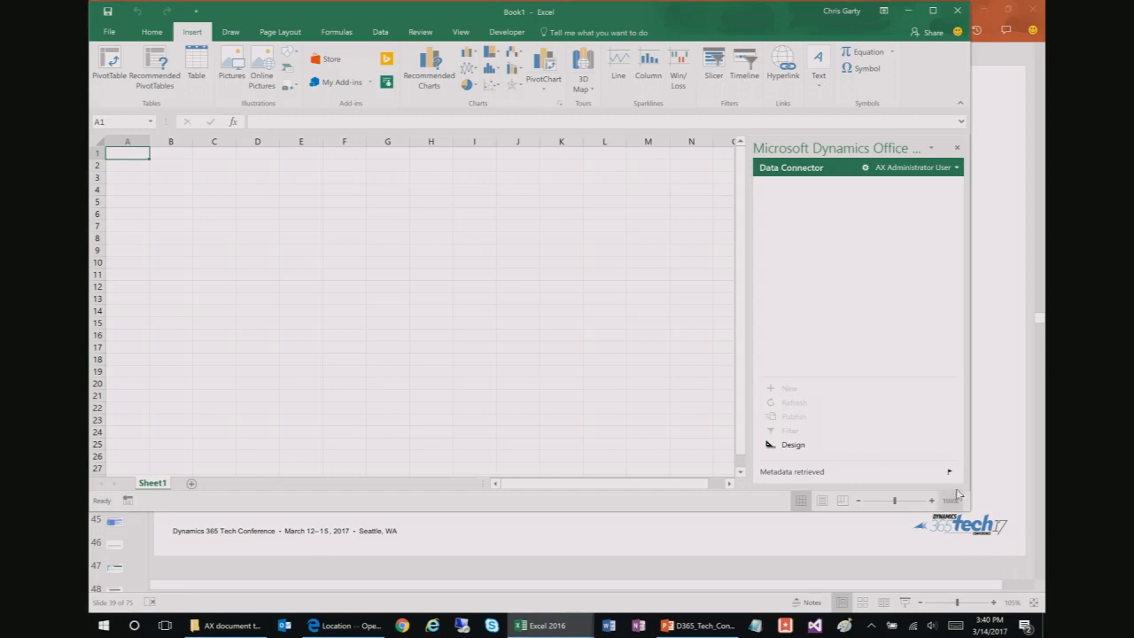
left_click_drag(968, 508, 1014, 581)
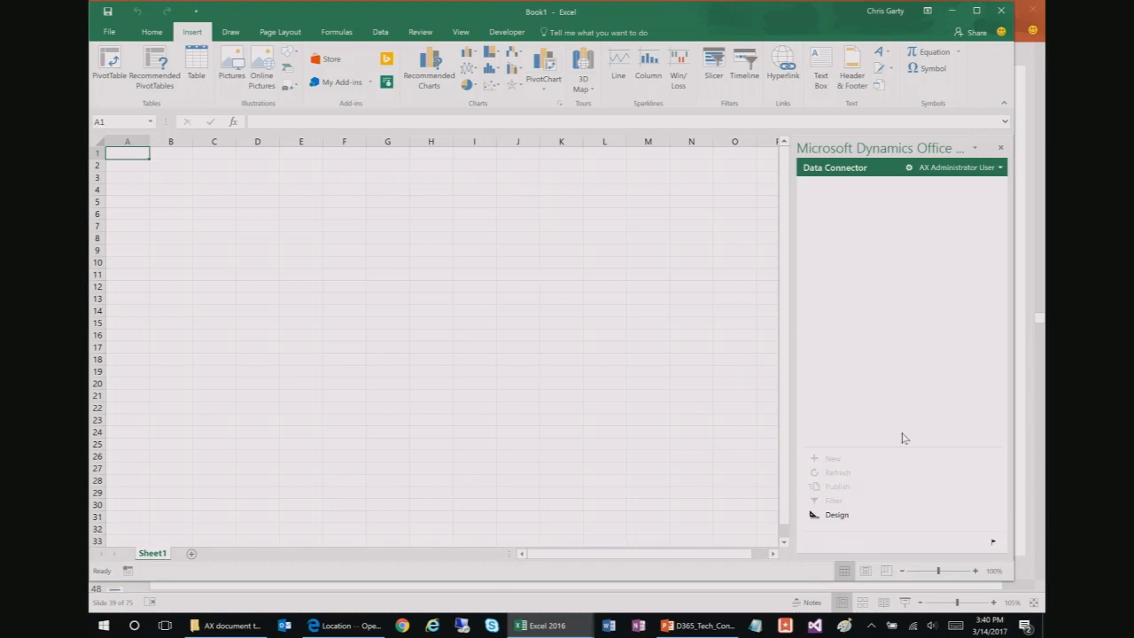
left_click(836, 515)
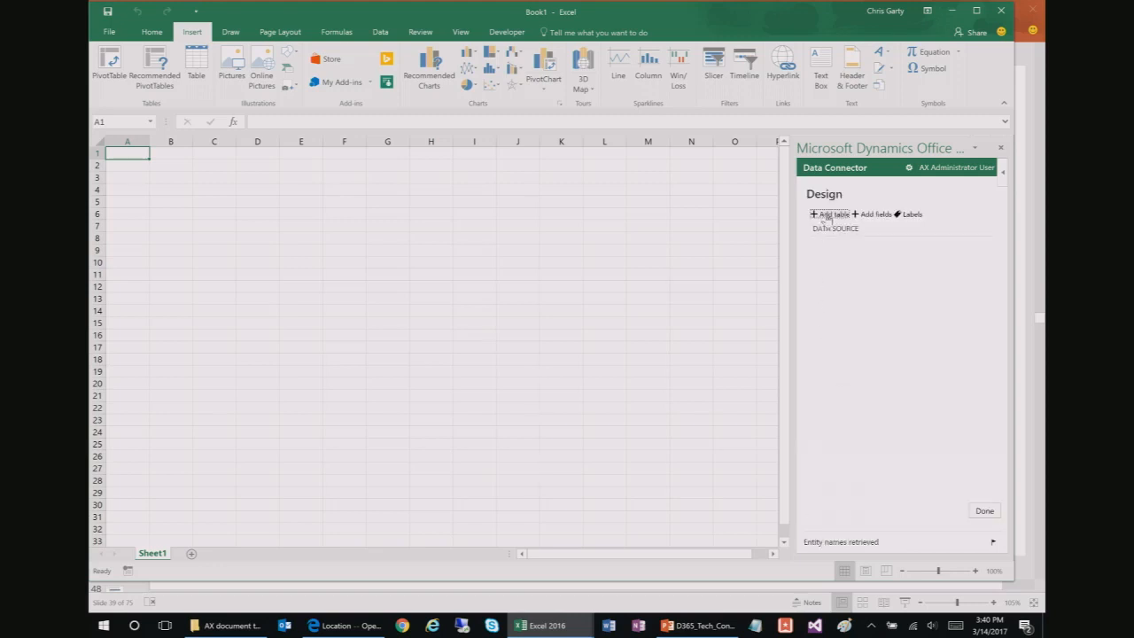
Step: Bind a new table to the FleetCustomer entity with all available fields, confirming the warning
left_click(828, 216)
left_click(886, 239)
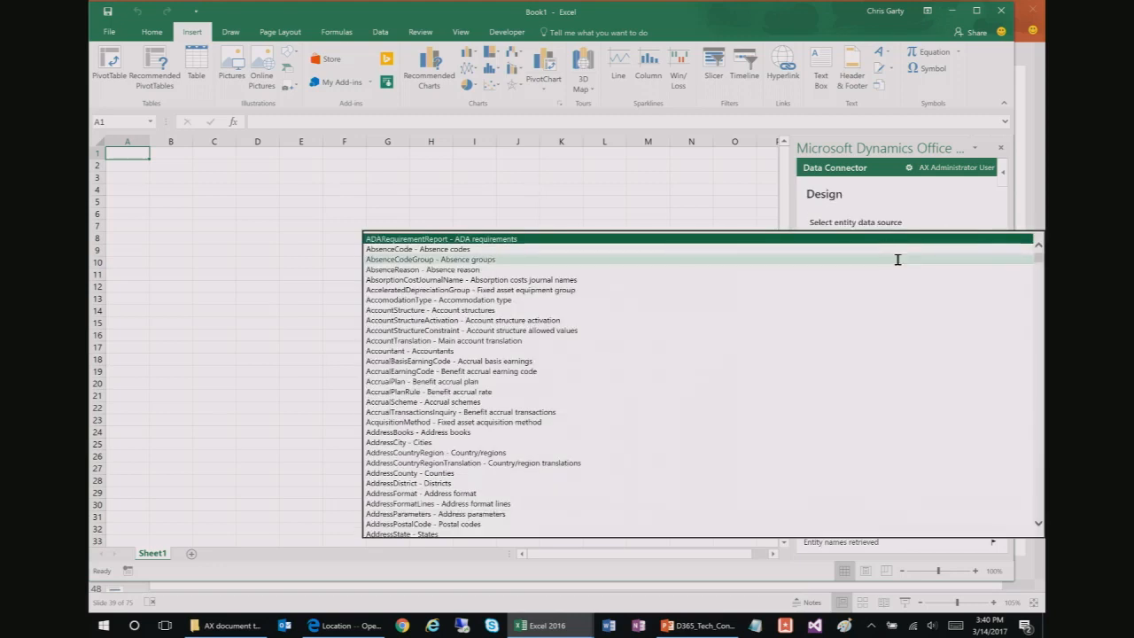
type("fl")
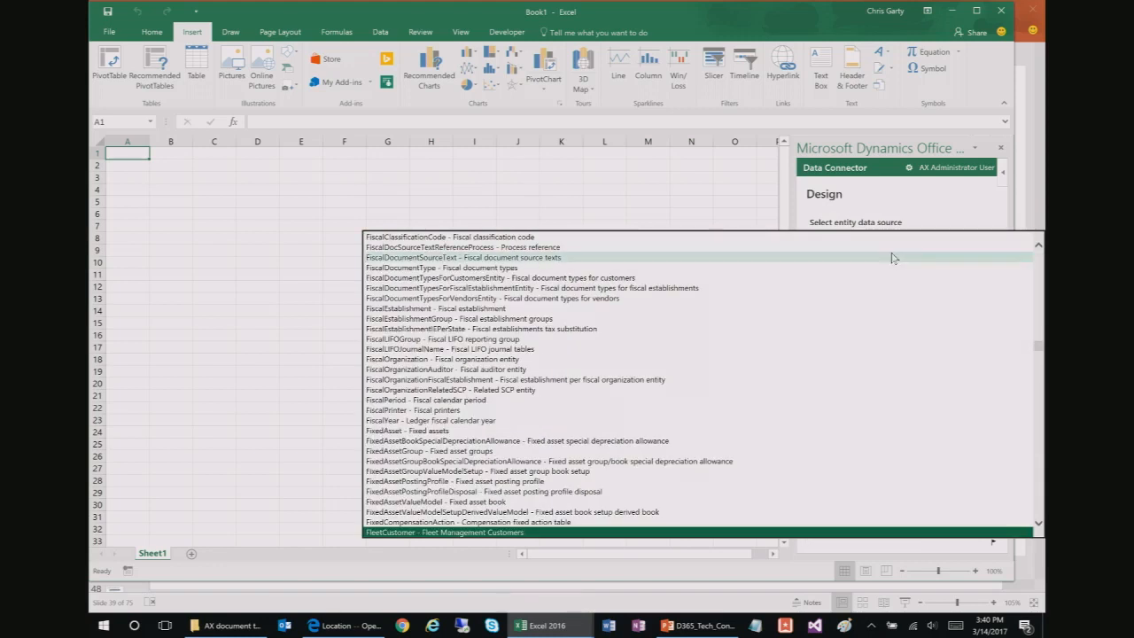
left_click(740, 532)
left_click(985, 512)
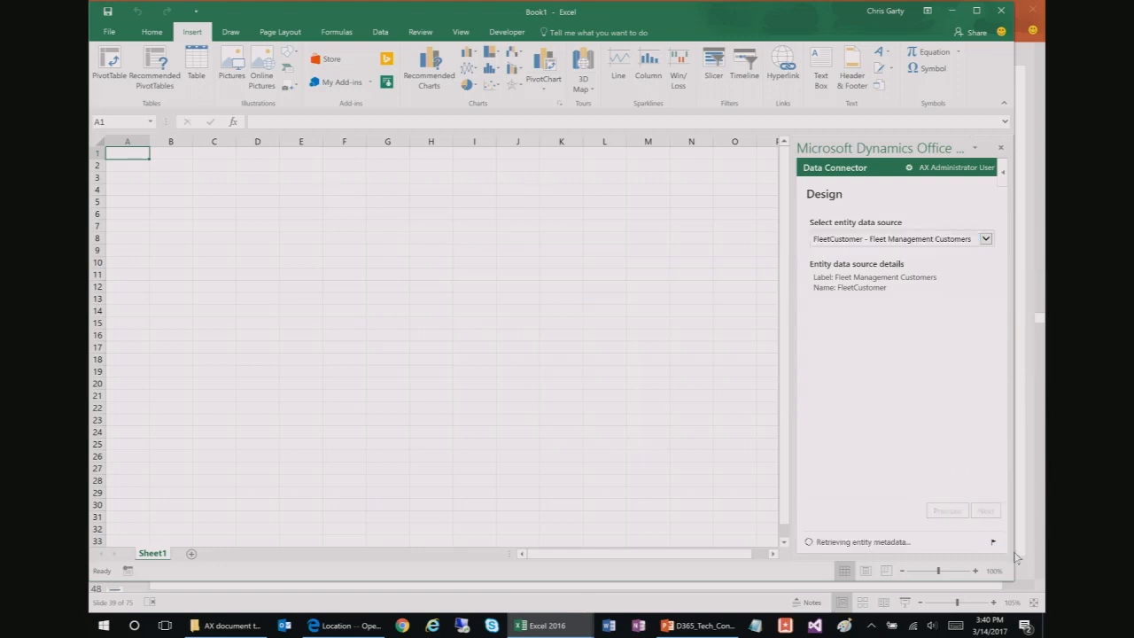
left_click(839, 323)
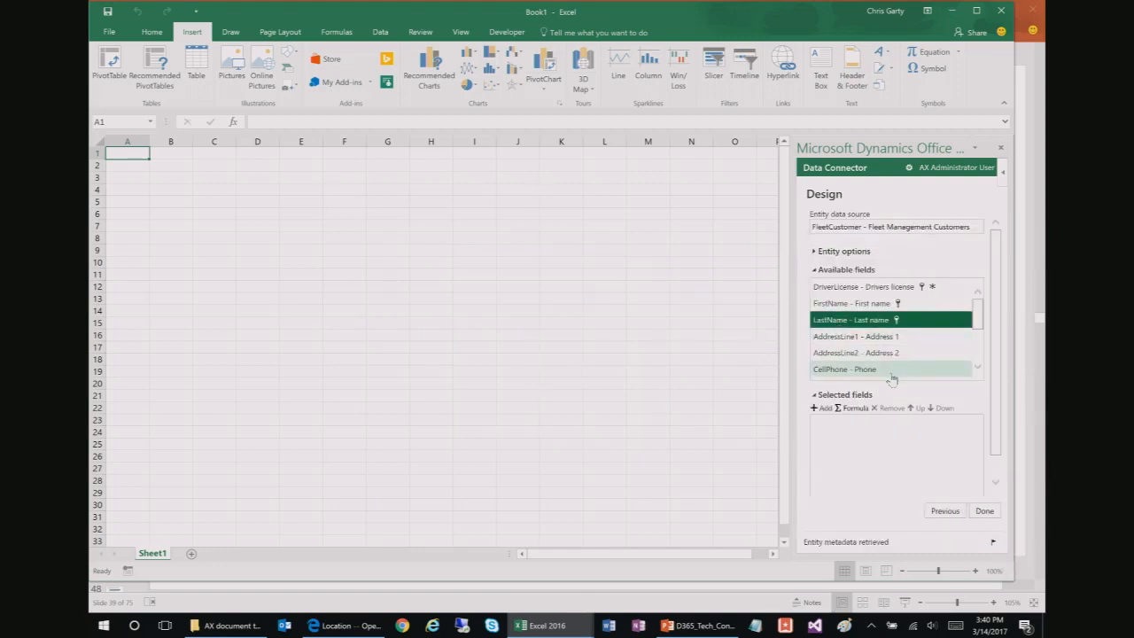
key("ctrl+a")
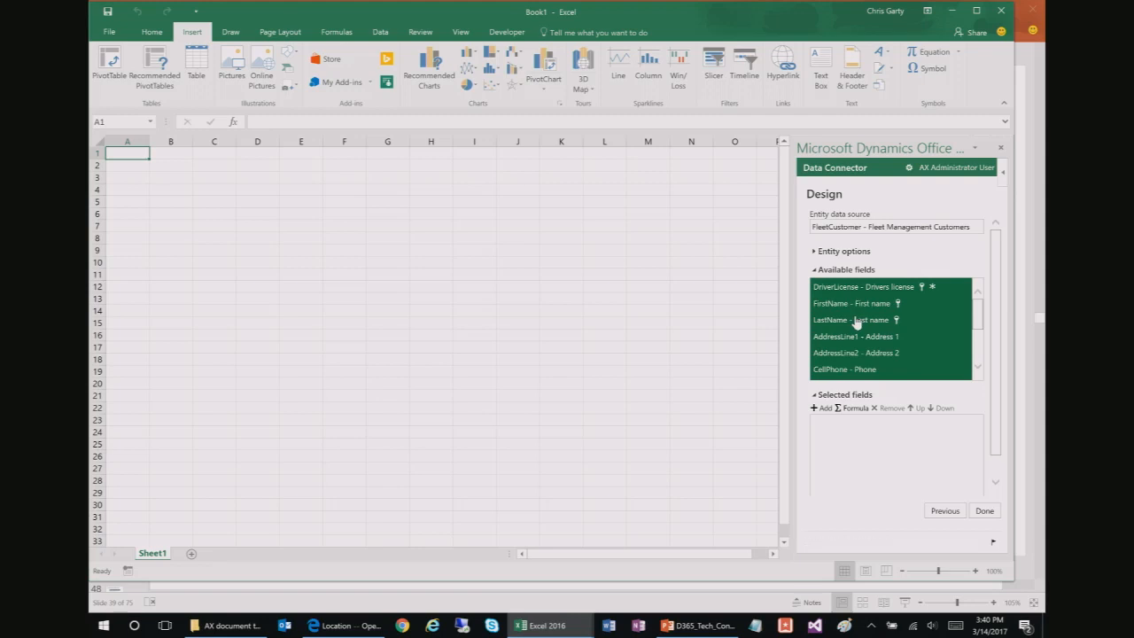
left_click(820, 408)
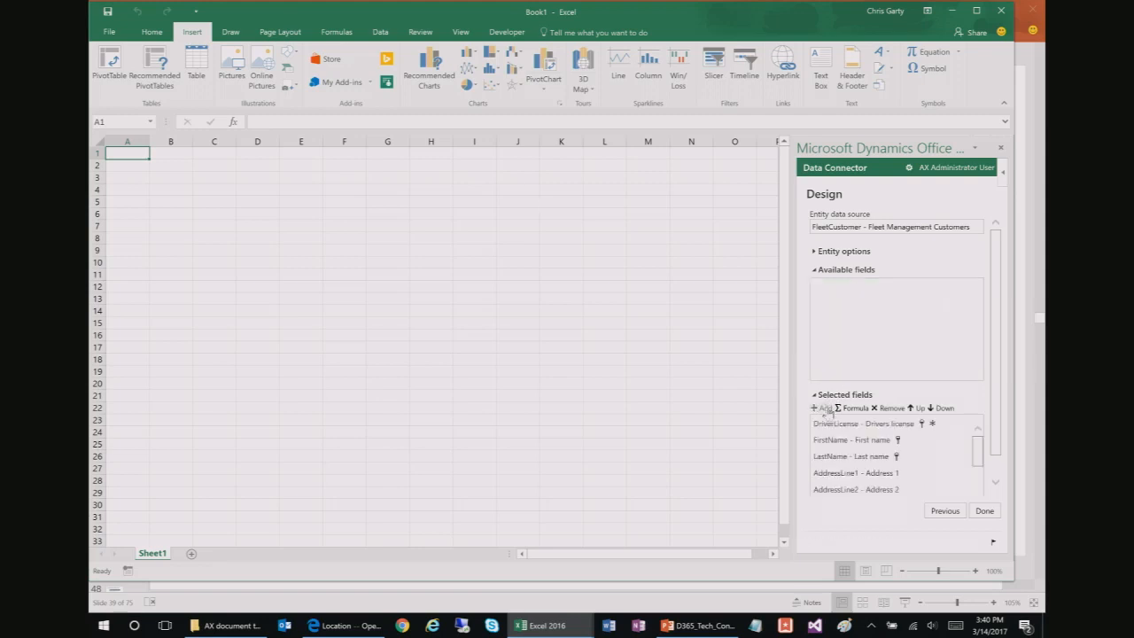
left_click(984, 514)
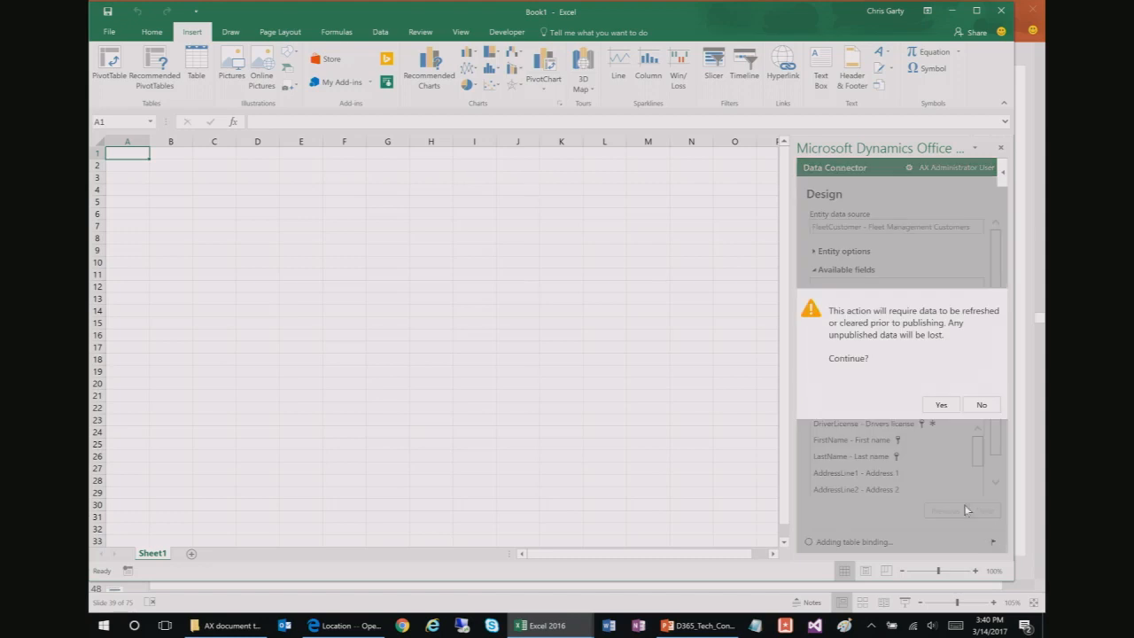
left_click(941, 405)
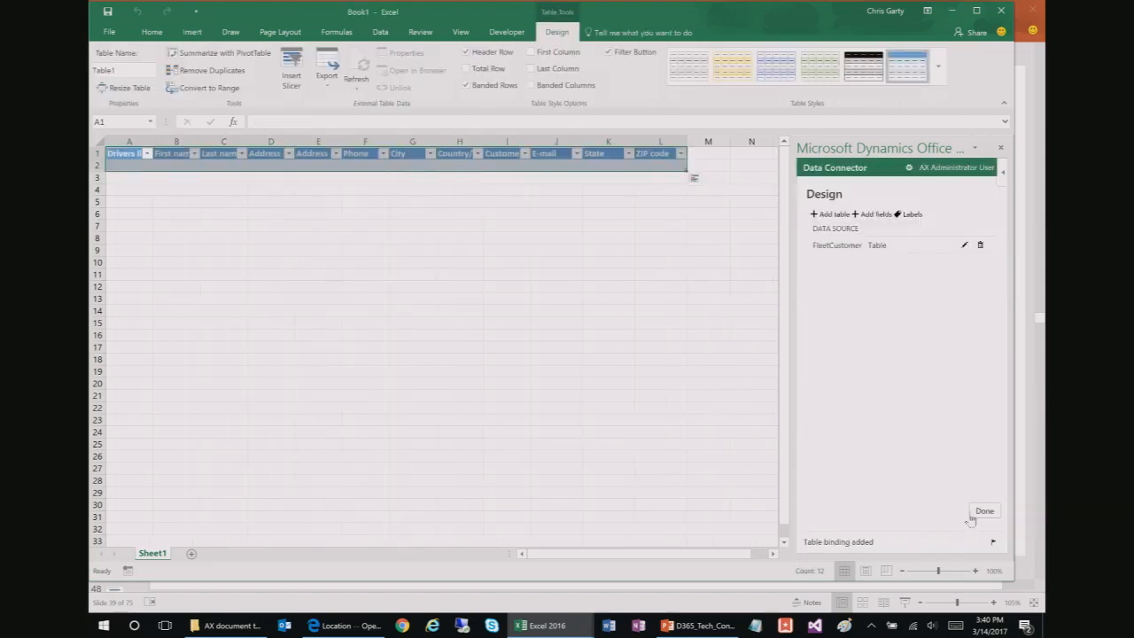
Step: Refresh to load seven fleet customer records, select cell F7, and open the add-in options
left_click(817, 476)
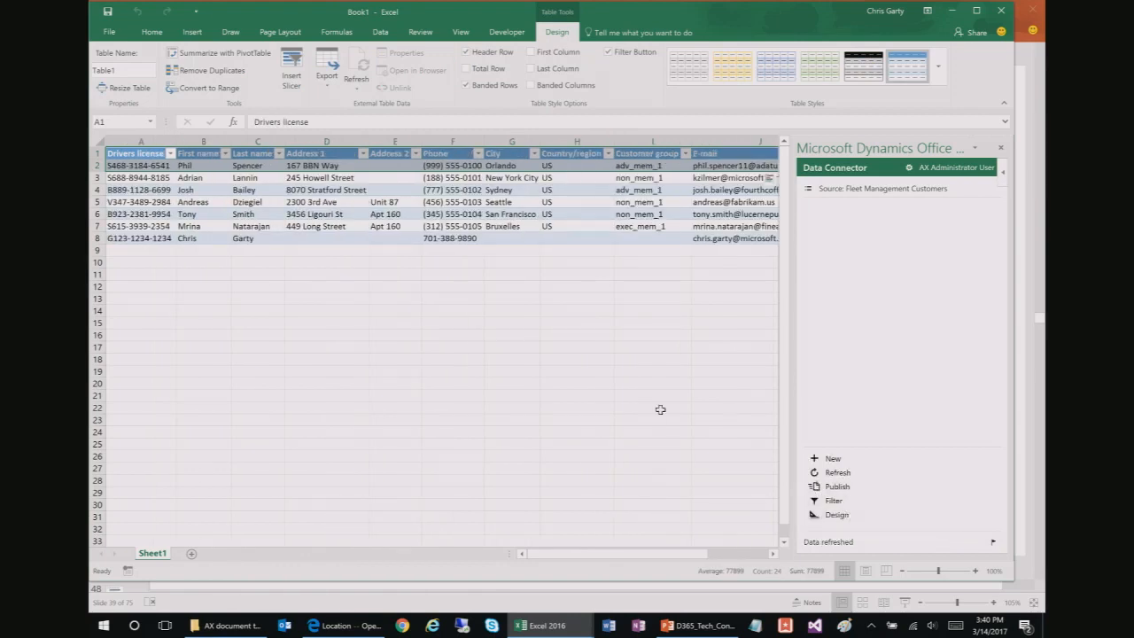
left_click(445, 227)
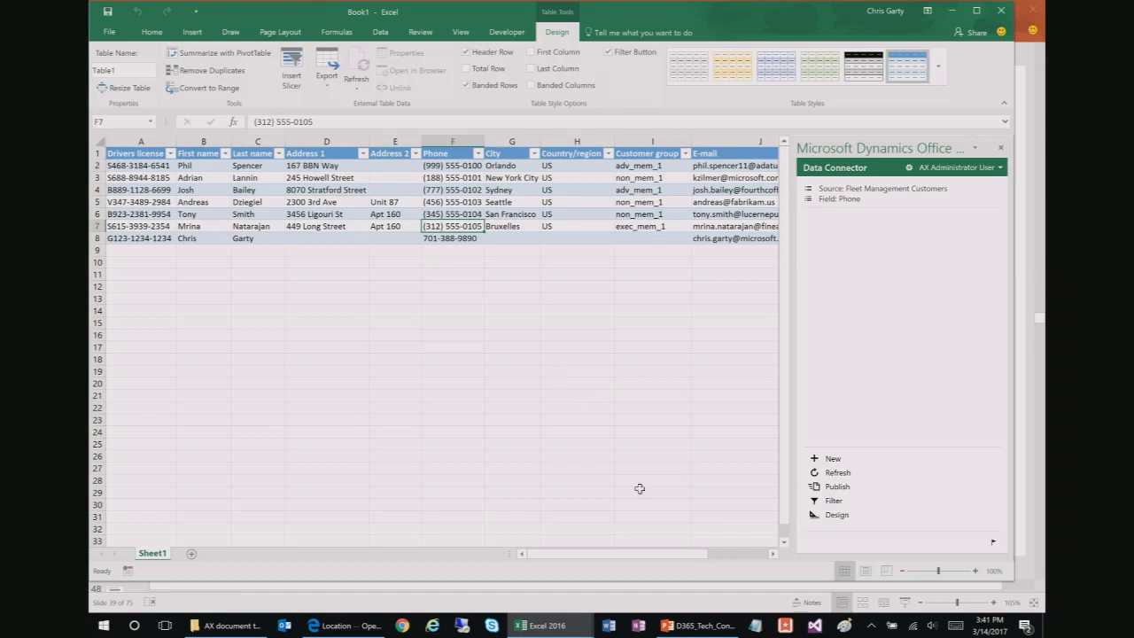
left_click(908, 168)
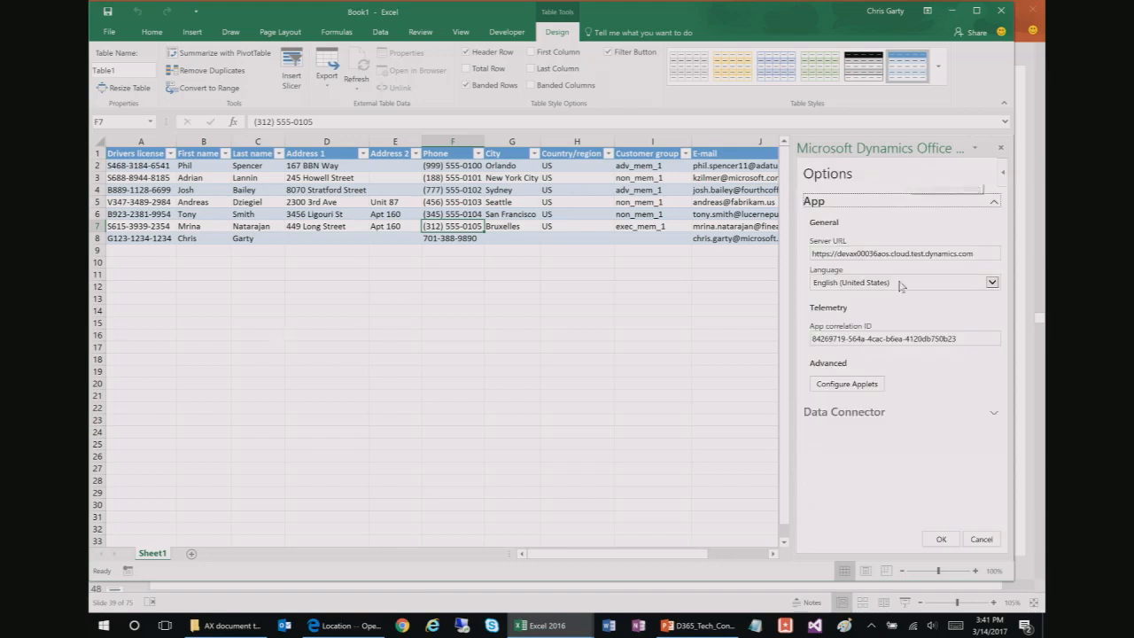
Step: Clear the table's binding data from the Data Connector options, then close Book1 without saving
left_click(870, 412)
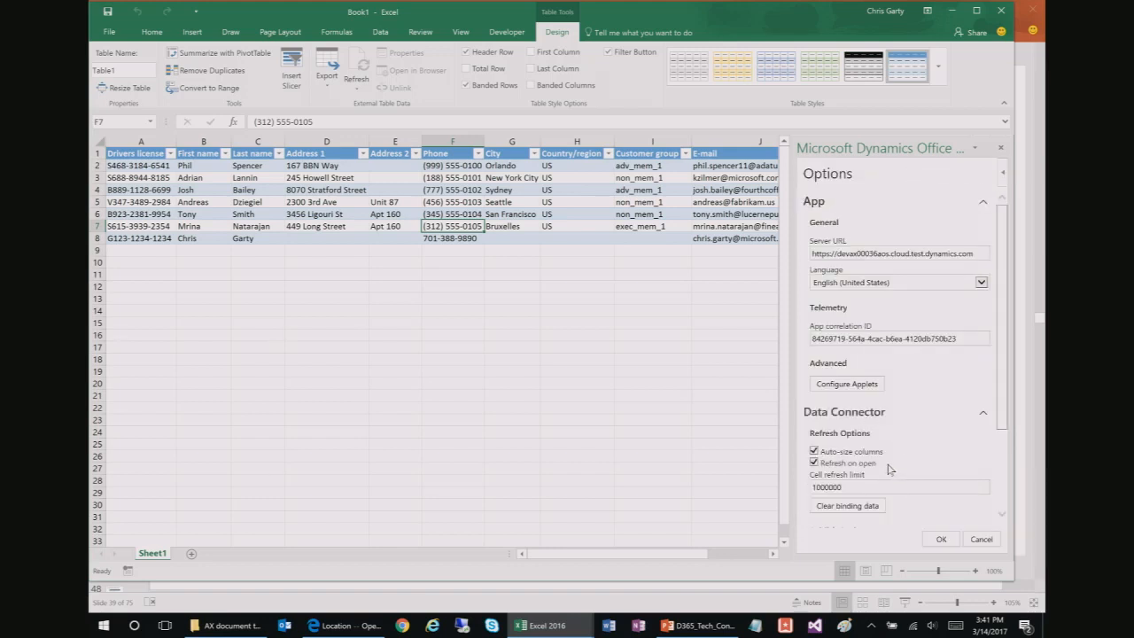
scroll(890, 467, "down", 3)
left_click(847, 402)
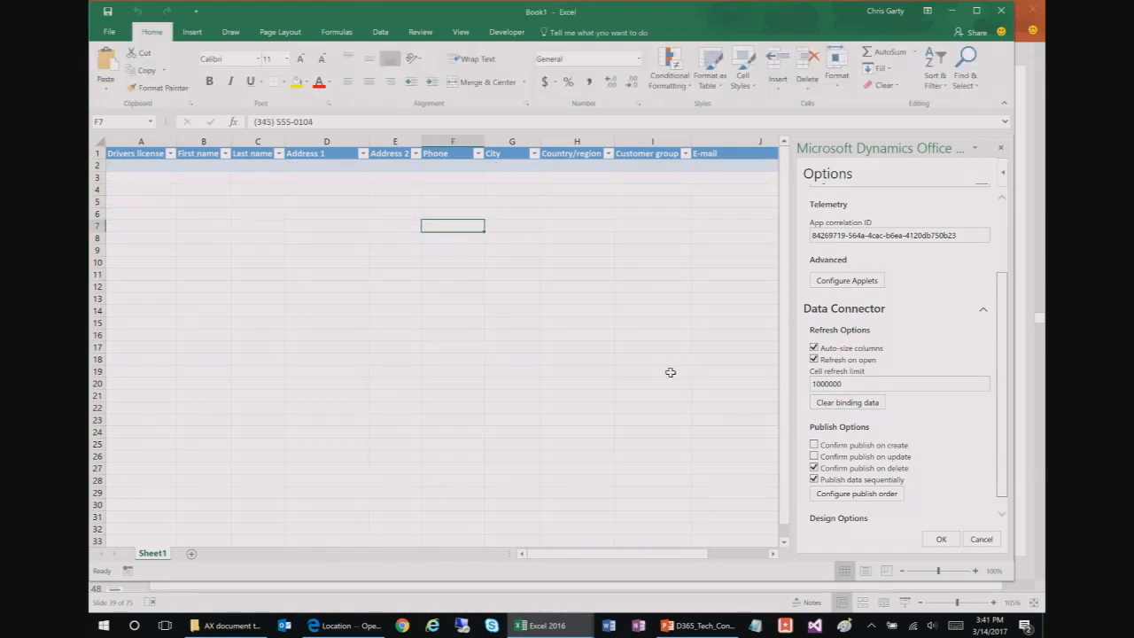
left_click(427, 203)
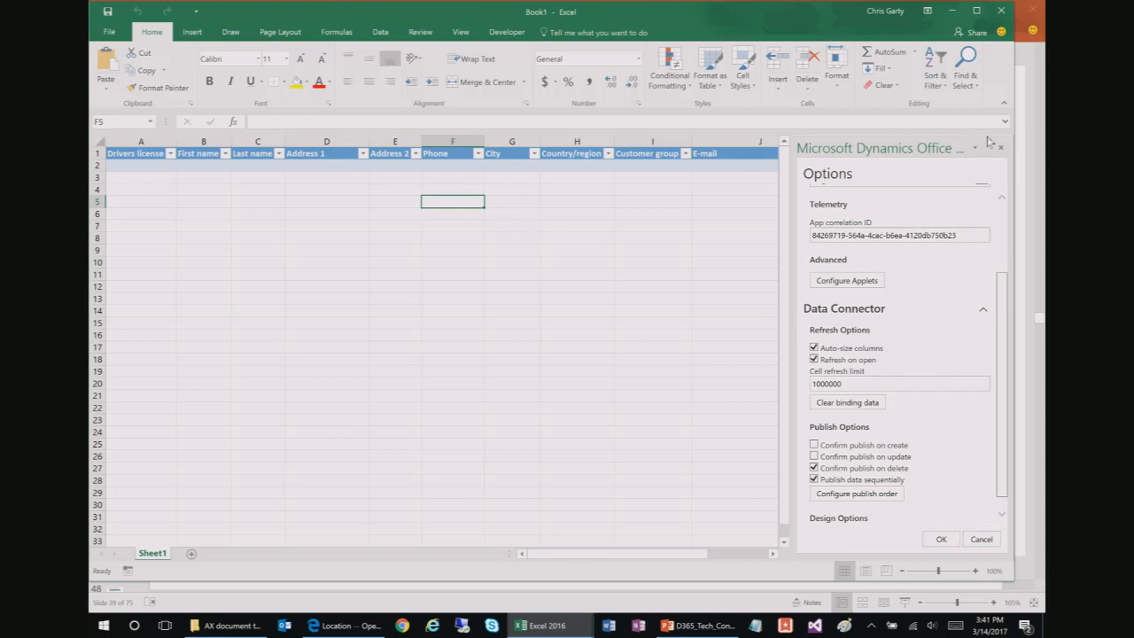
left_click(1000, 11)
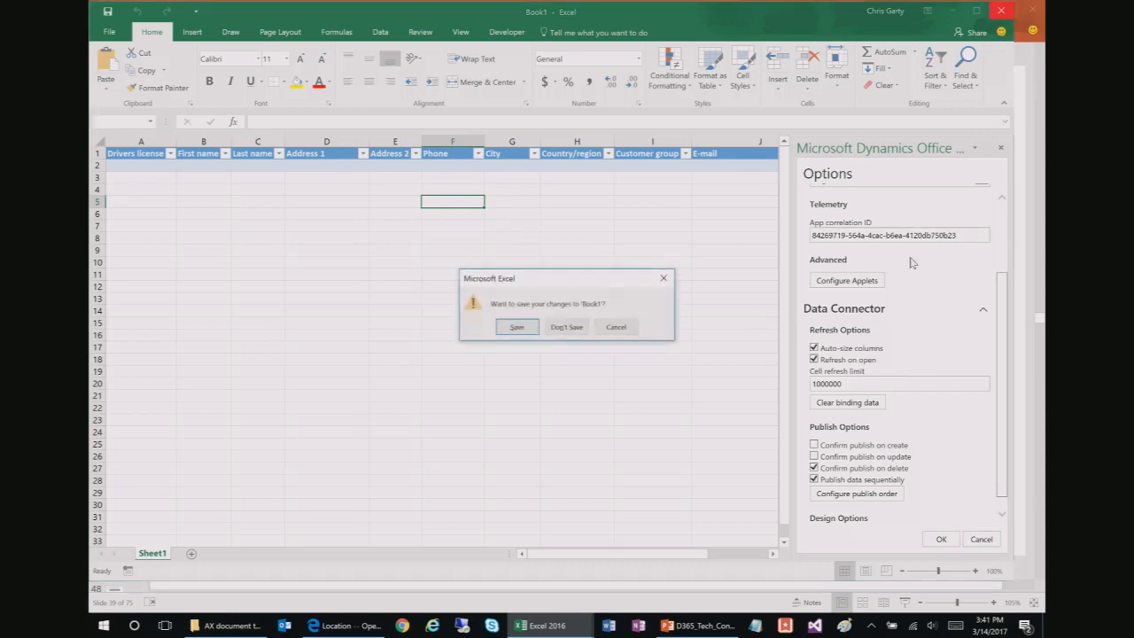
left_click(583, 335)
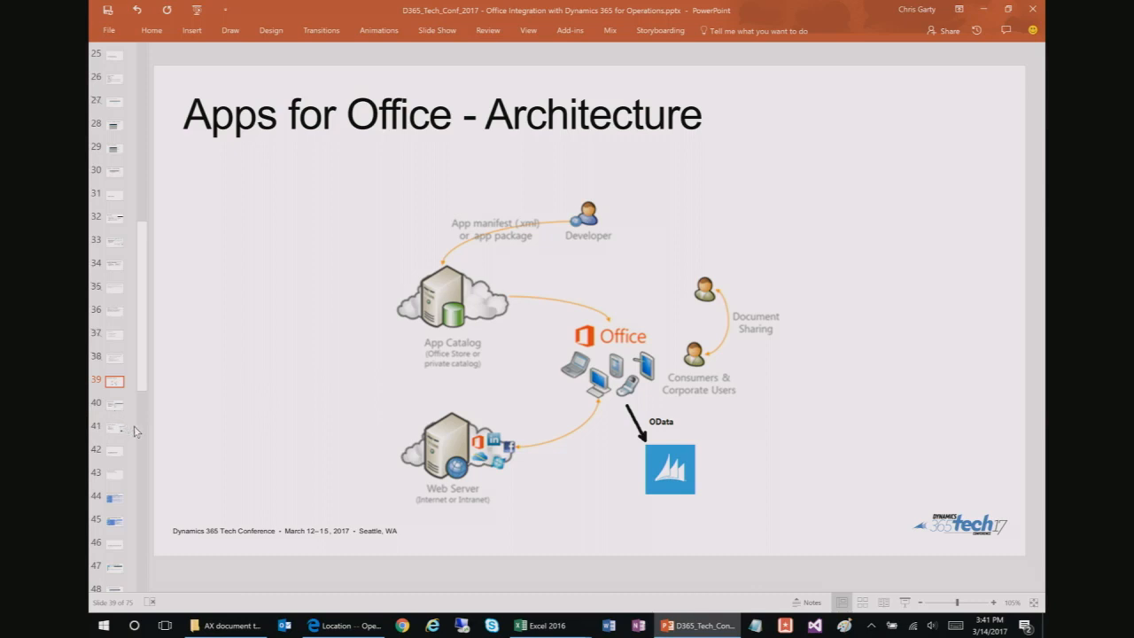
Step: Bring the FMRentalEntity (1) workbook to the front and show its Analysis sheet
mouse_move(550, 628)
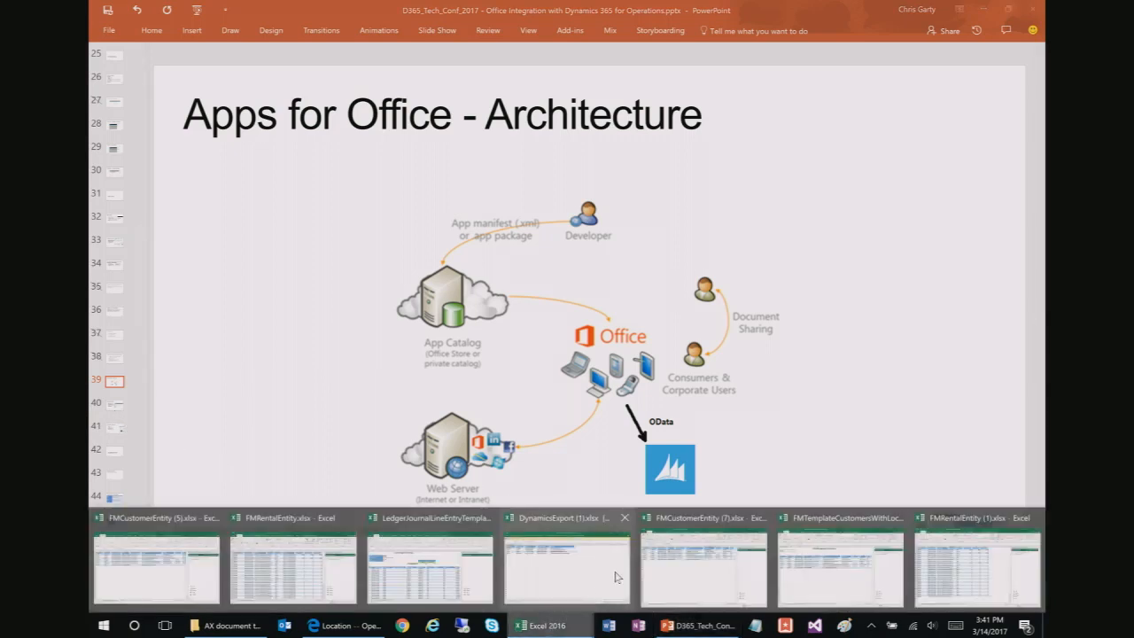
left_click(939, 566)
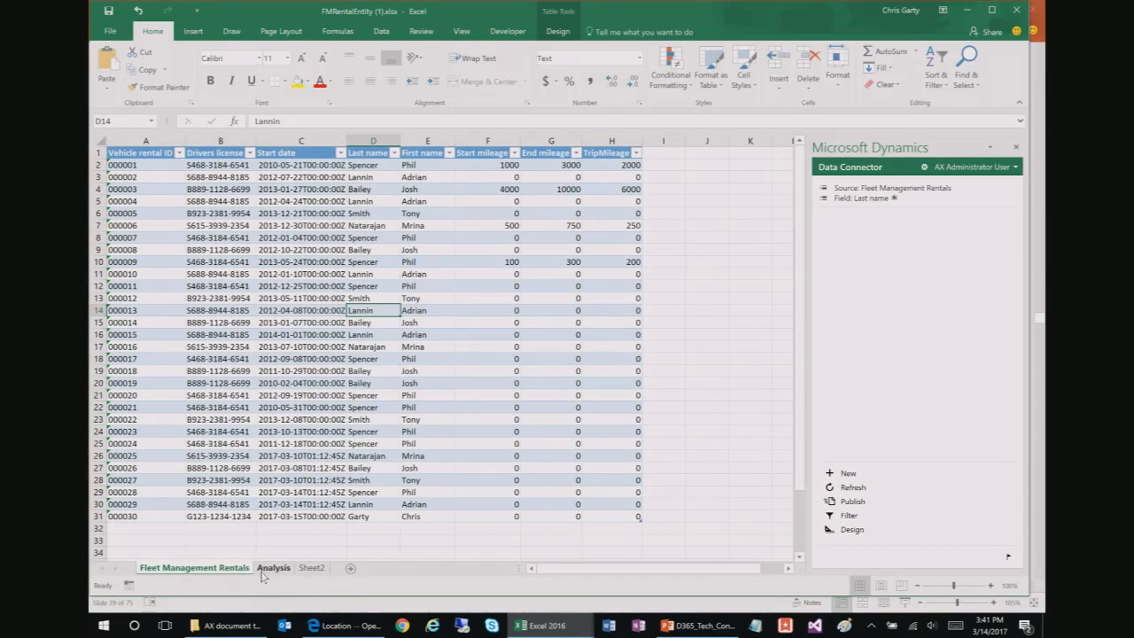
left_click(271, 570)
Step: On Sheet2, start a new table binding with FleetCustomer as the data source
left_click(235, 569)
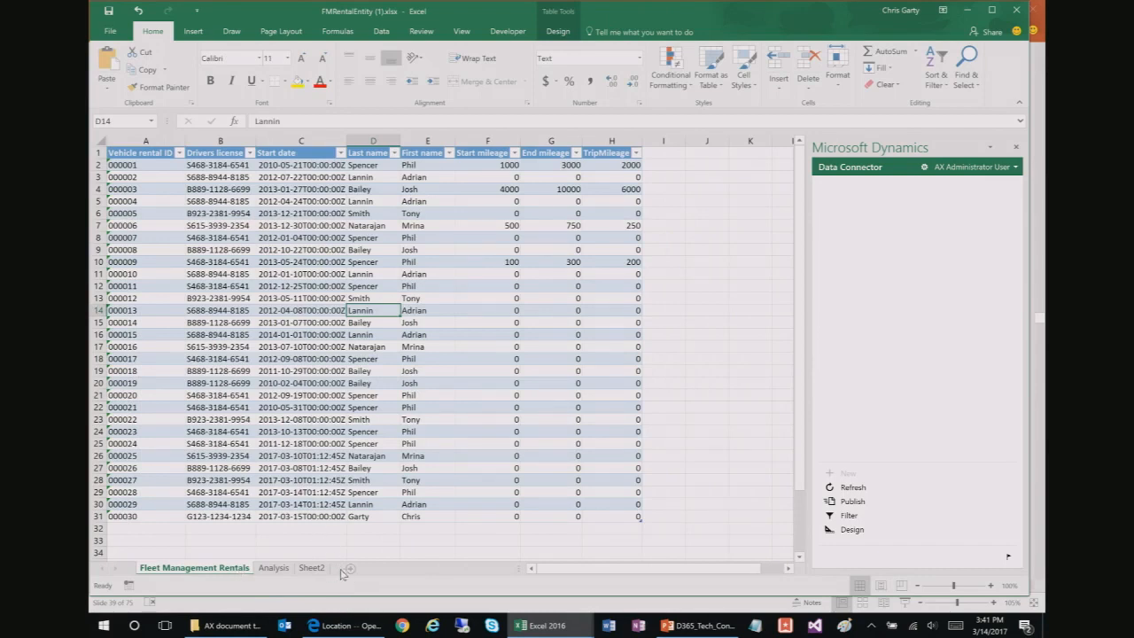
left_click(312, 568)
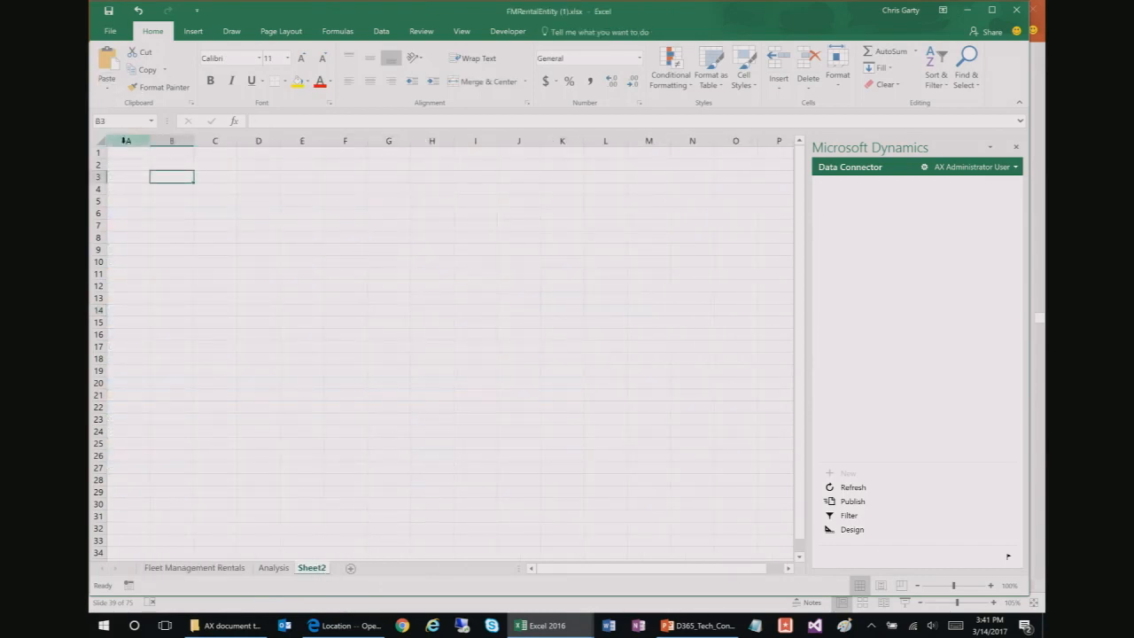
left_click(852, 529)
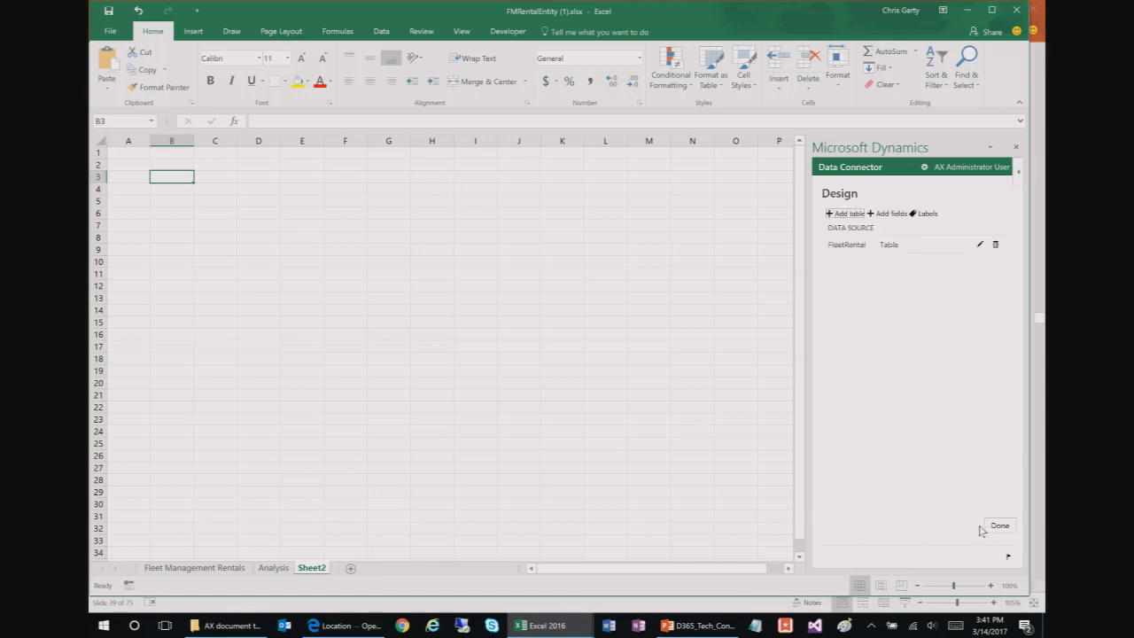
left_click(844, 213)
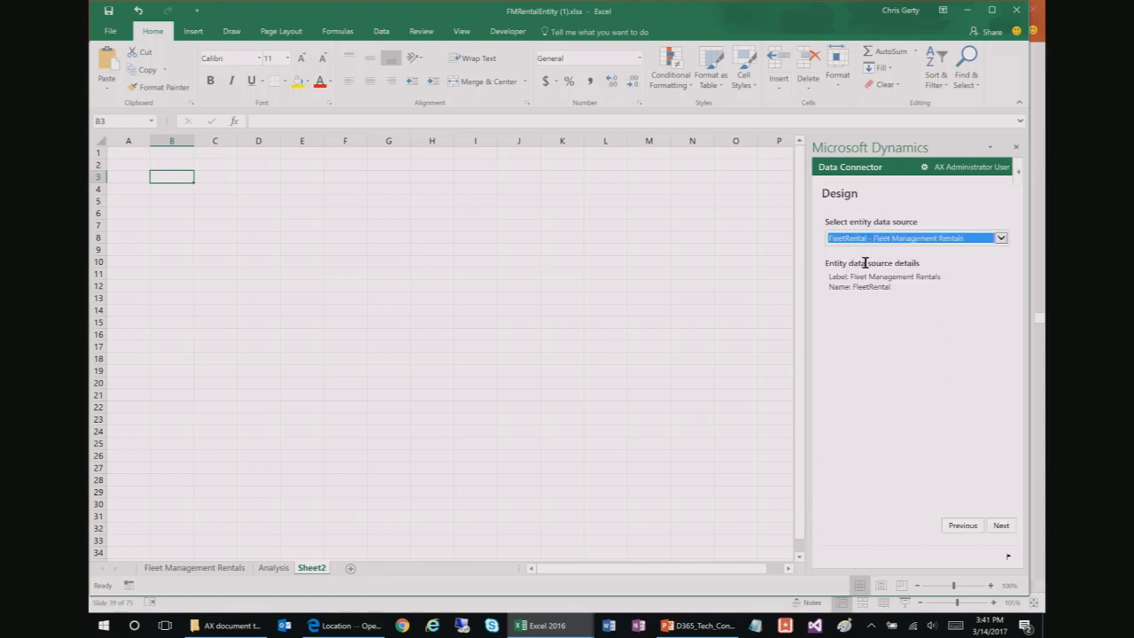
left_click(877, 237)
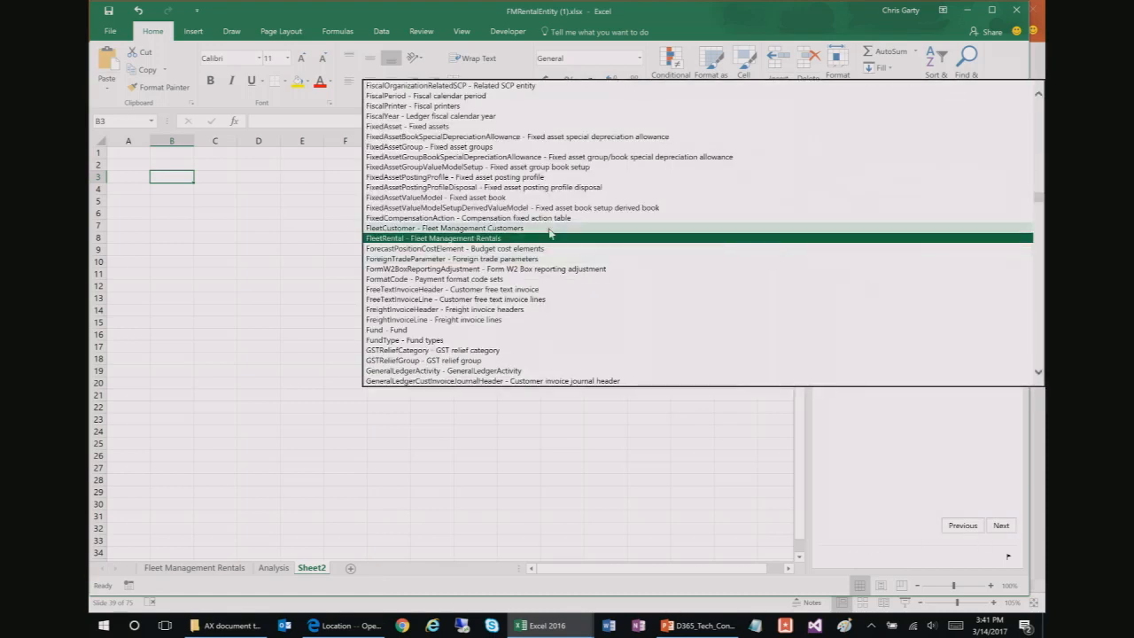
left_click(754, 229)
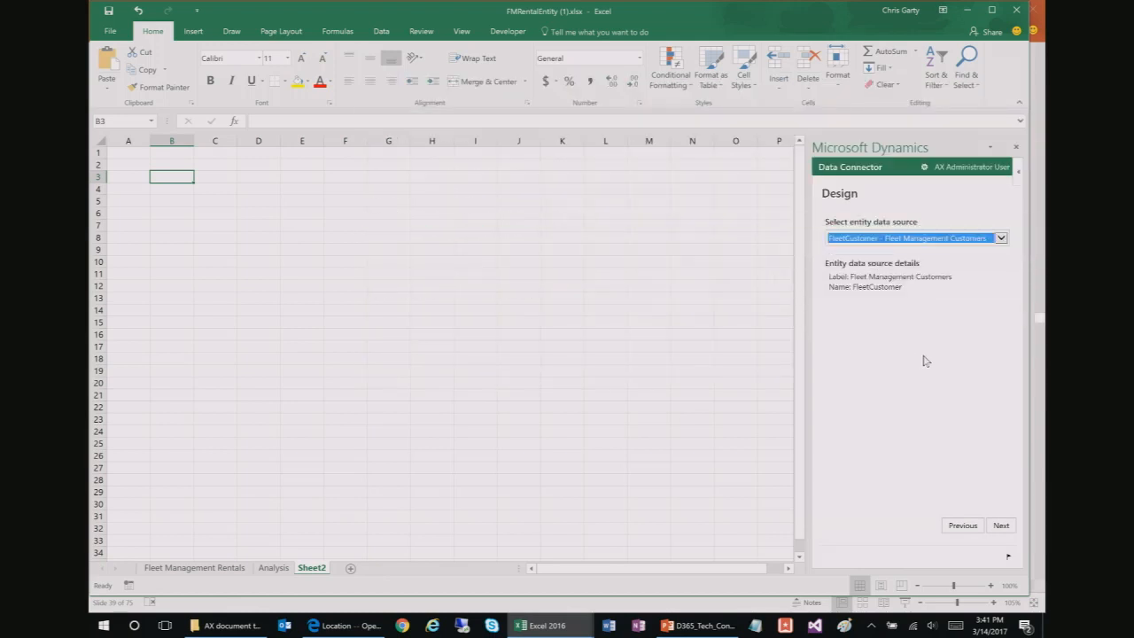
left_click(1001, 526)
Step: Add all available fields, finish and confirm the binding, then dismiss the Excel crash report
left_click(863, 319)
key("ctrl+a")
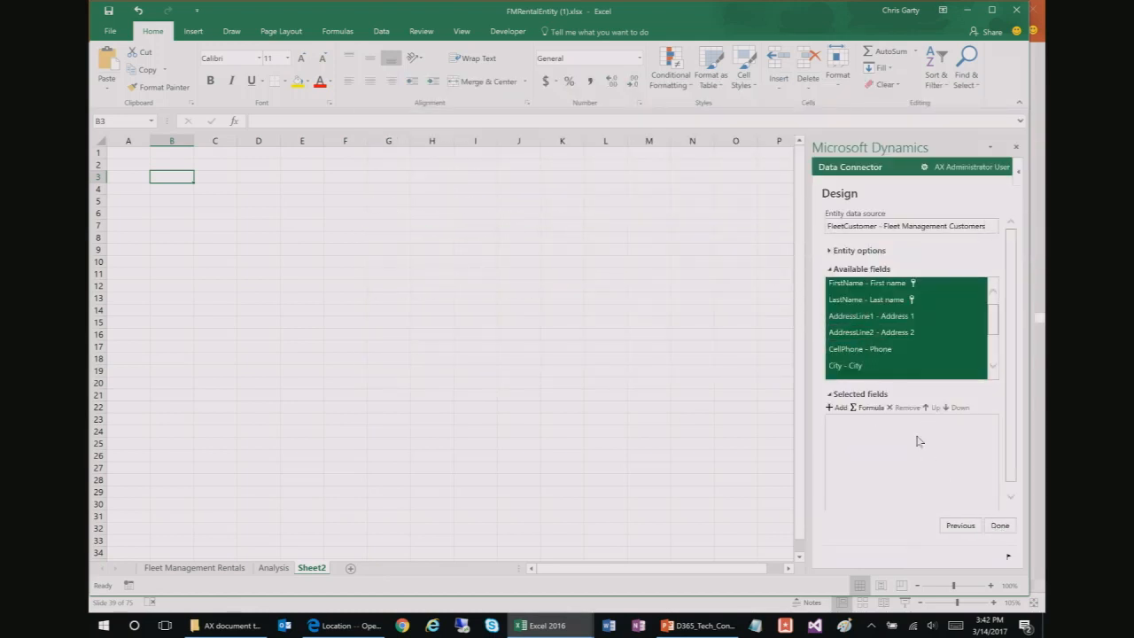
left_click(836, 408)
left_click(998, 526)
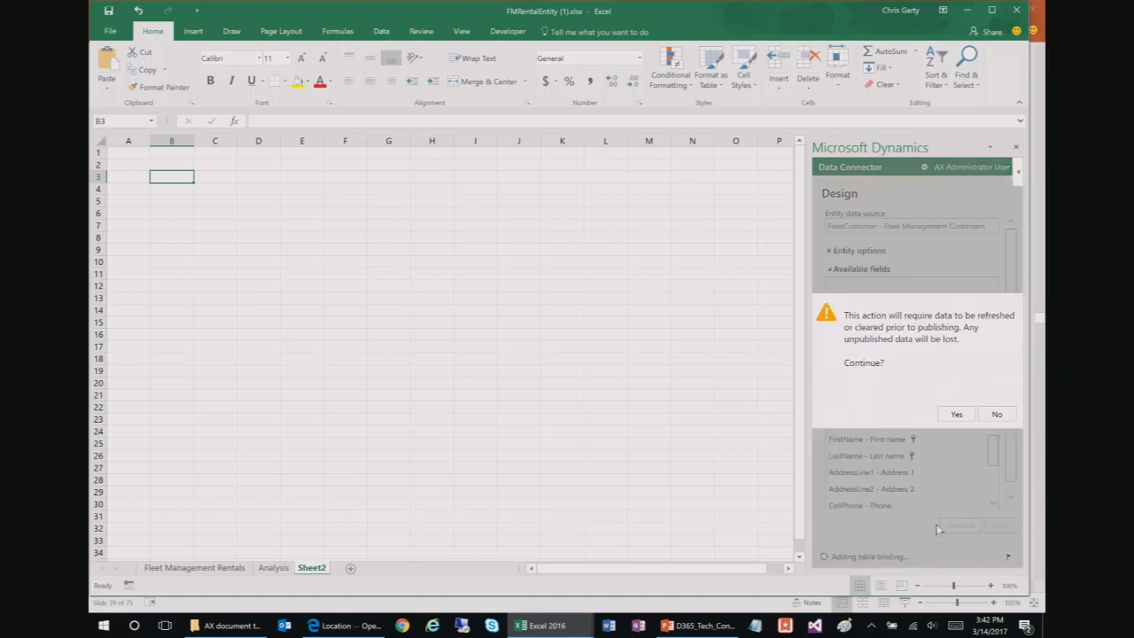
left_click(955, 414)
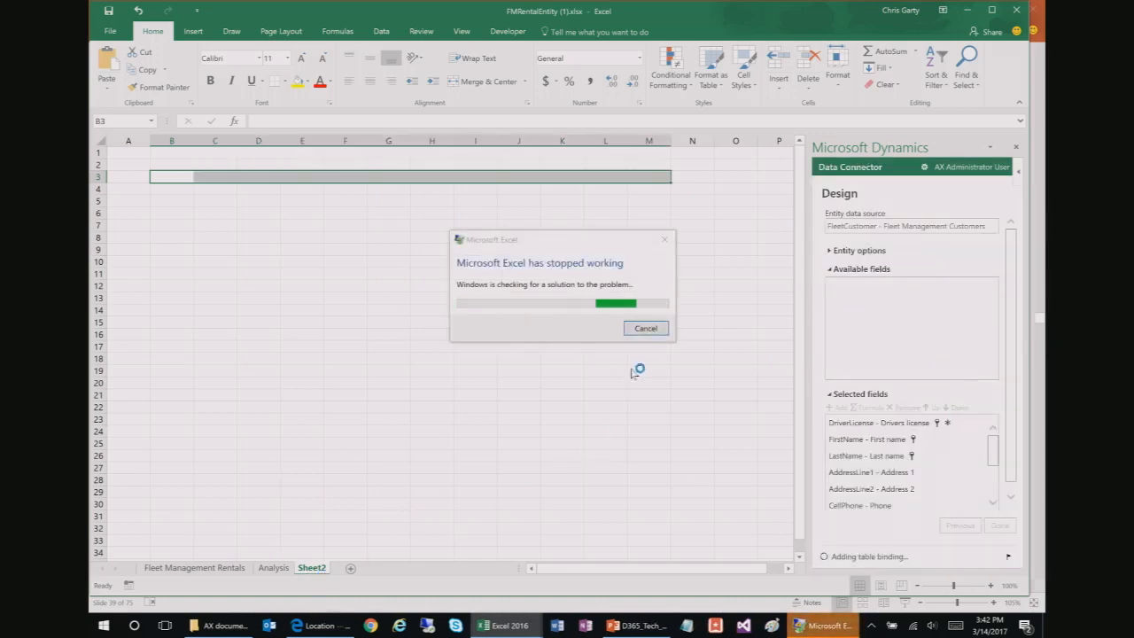
left_click(651, 344)
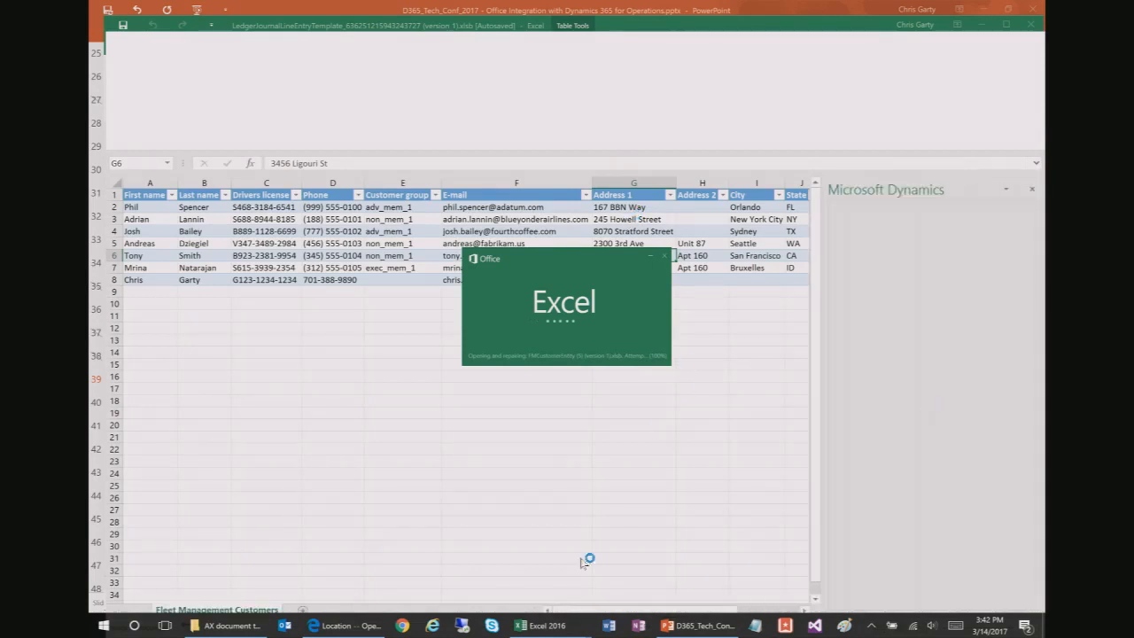
Step: Close the recovered FMCustomerEntity workbook without saving
mouse_move(555, 632)
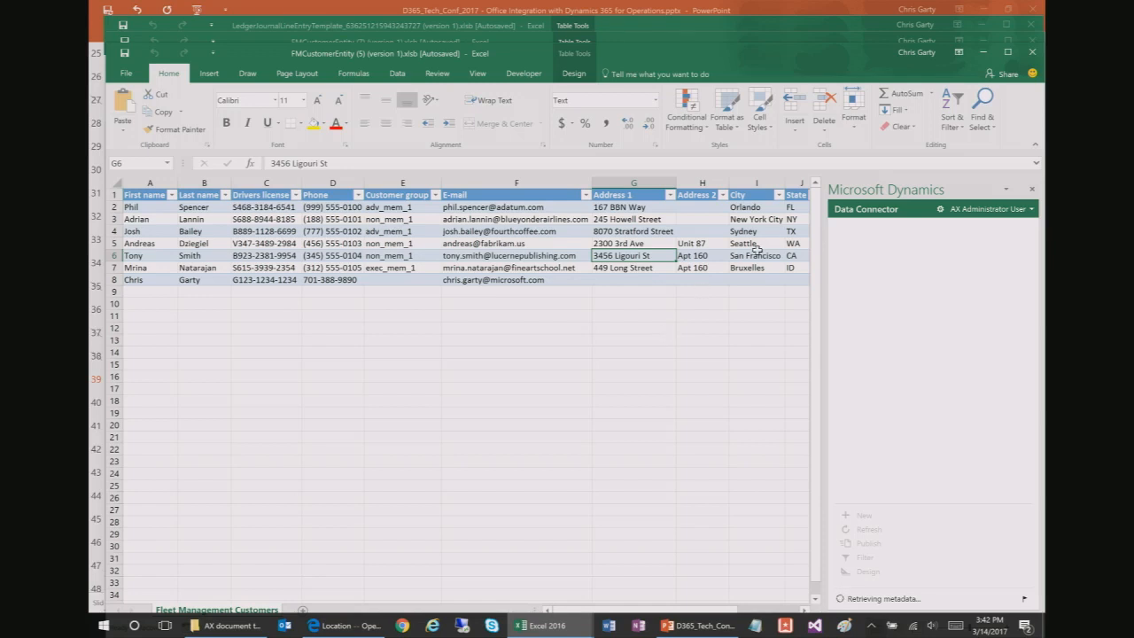
left_click(701, 244)
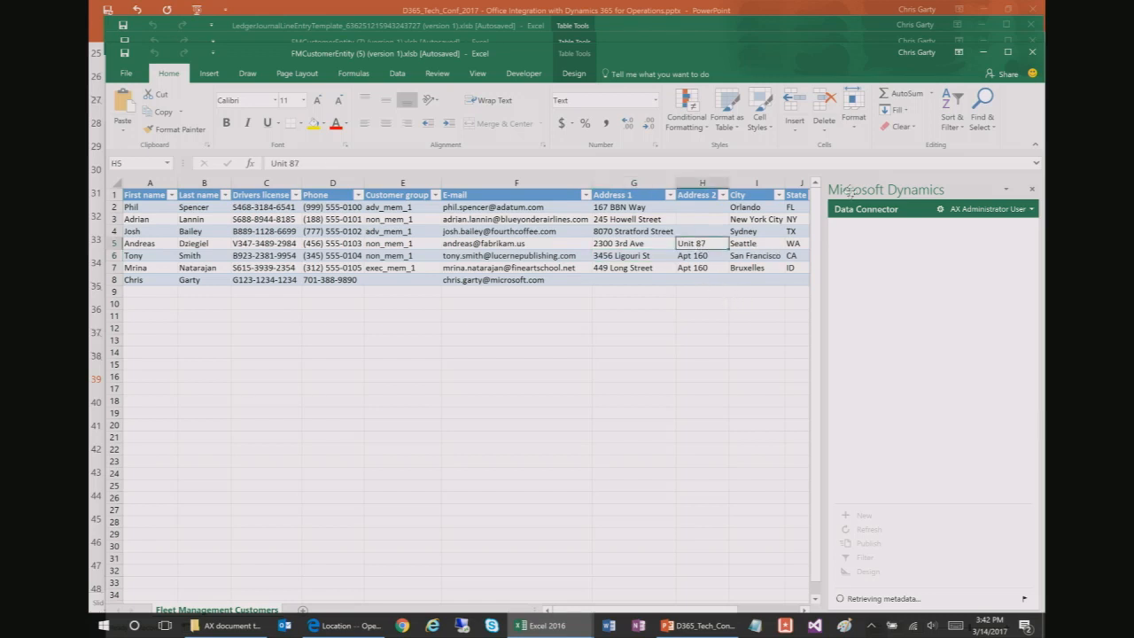
left_click(1032, 52)
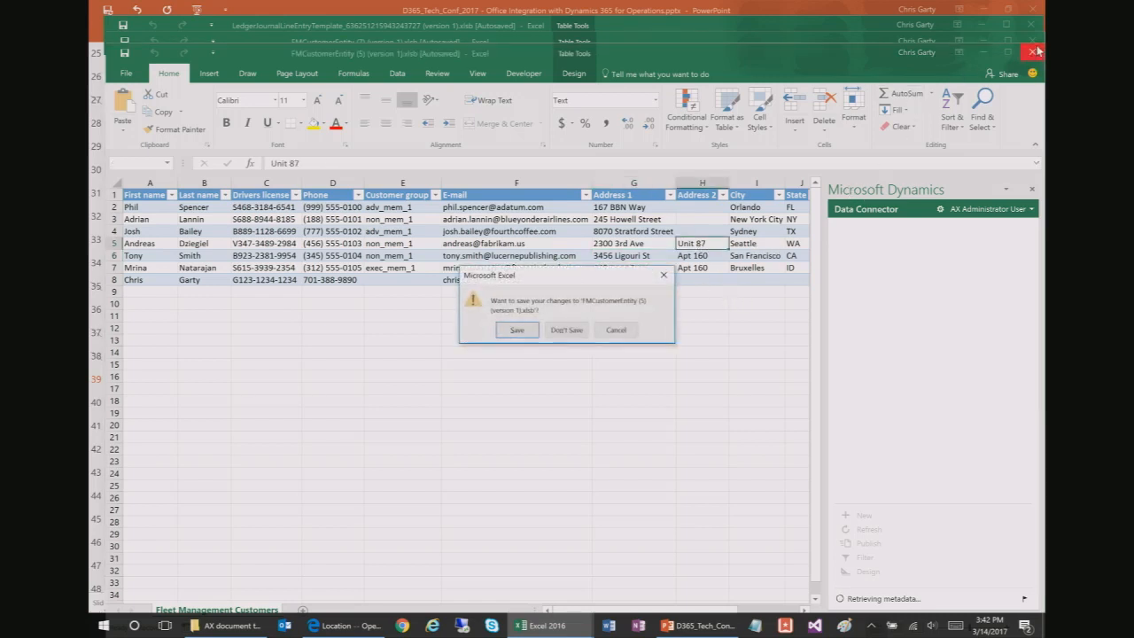
left_click(567, 329)
Step: Close all remaining Excel workbooks without saving and discard the recovered files
right_click(549, 622)
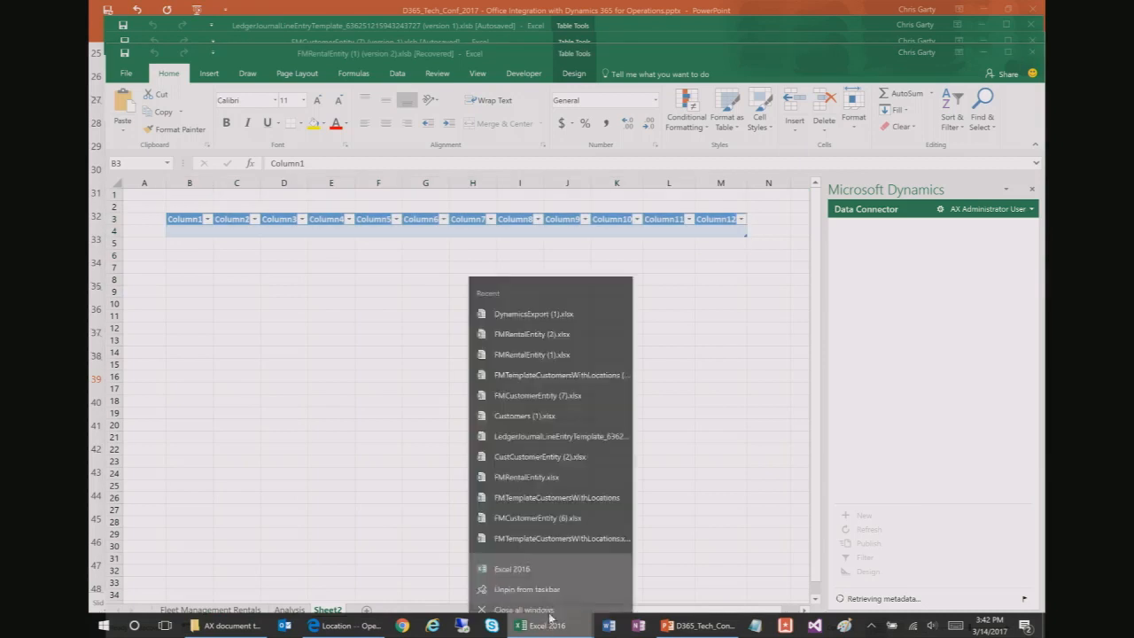
left_click(547, 597)
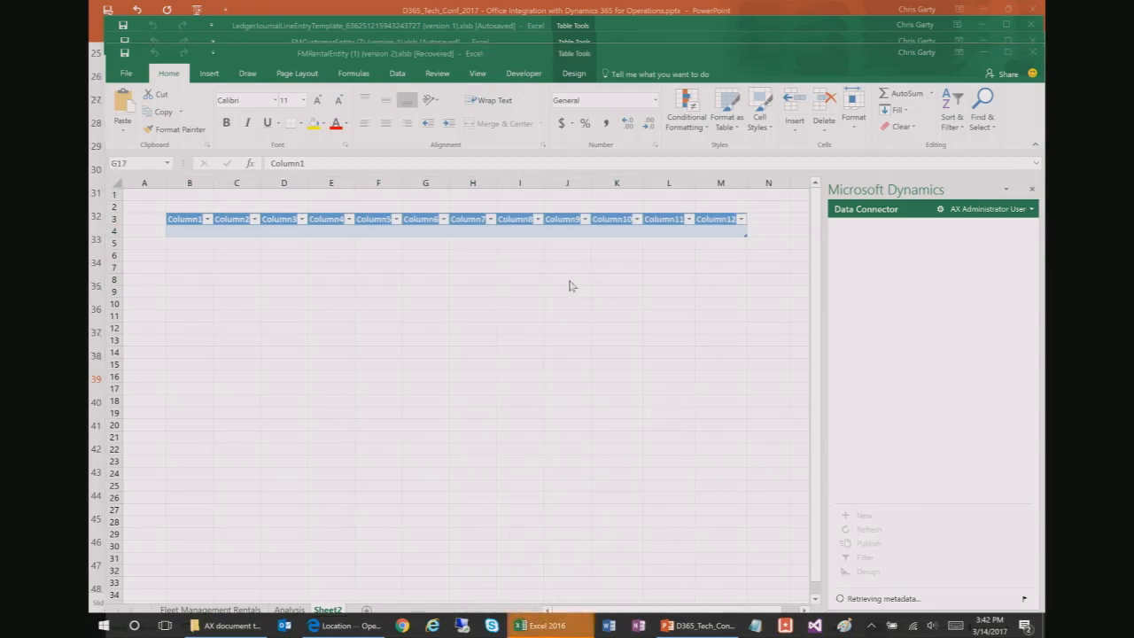
mouse_move(546, 630)
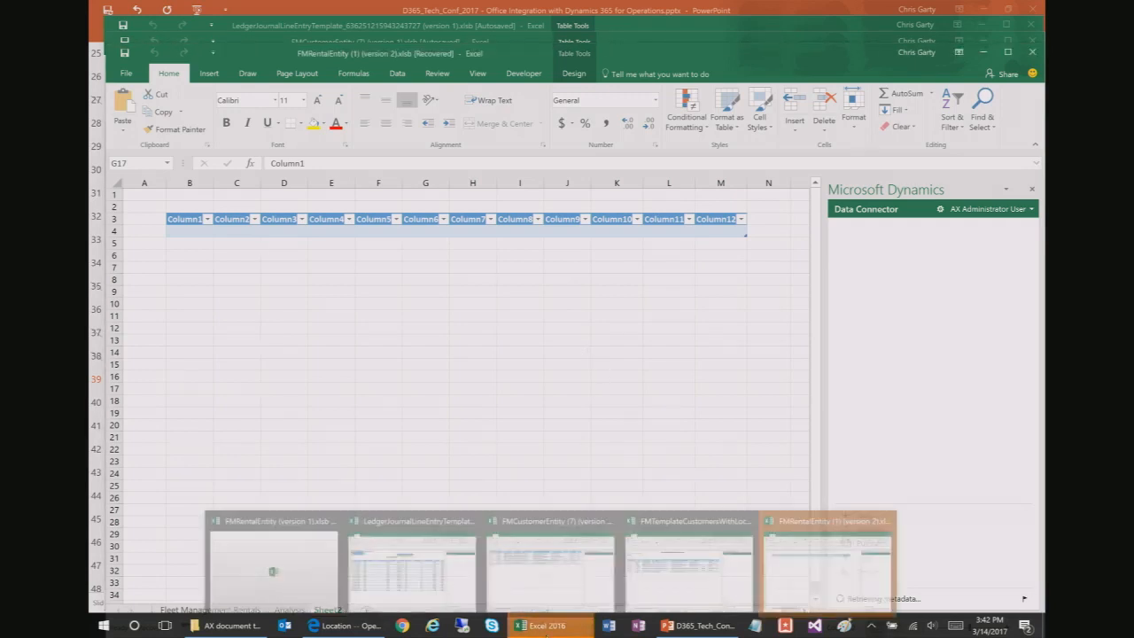
left_click(567, 329)
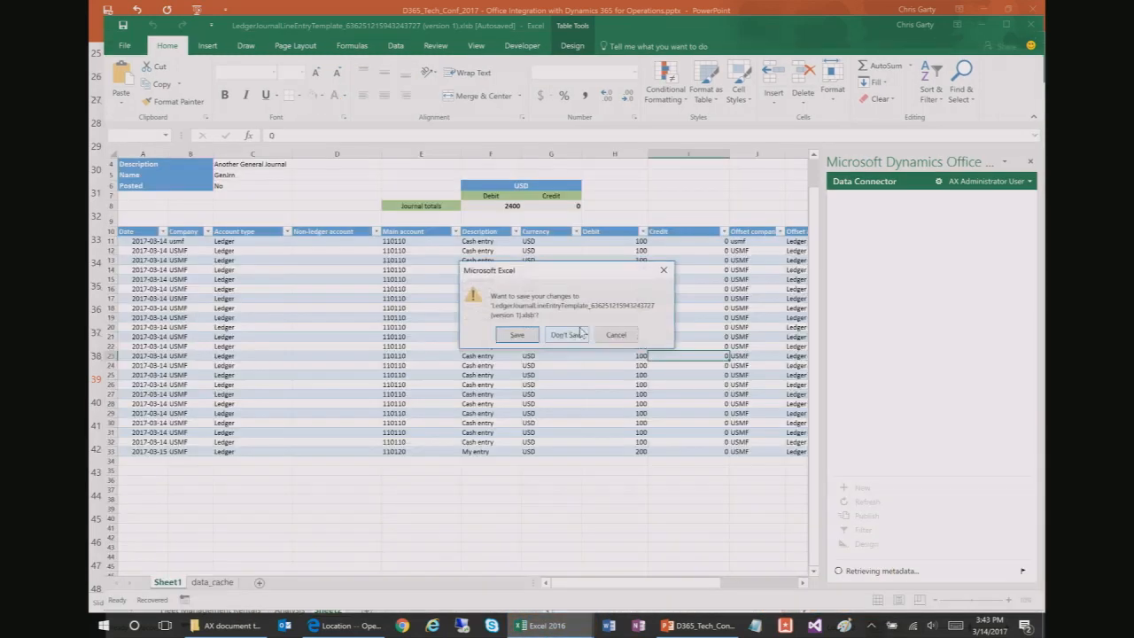
left_click(573, 334)
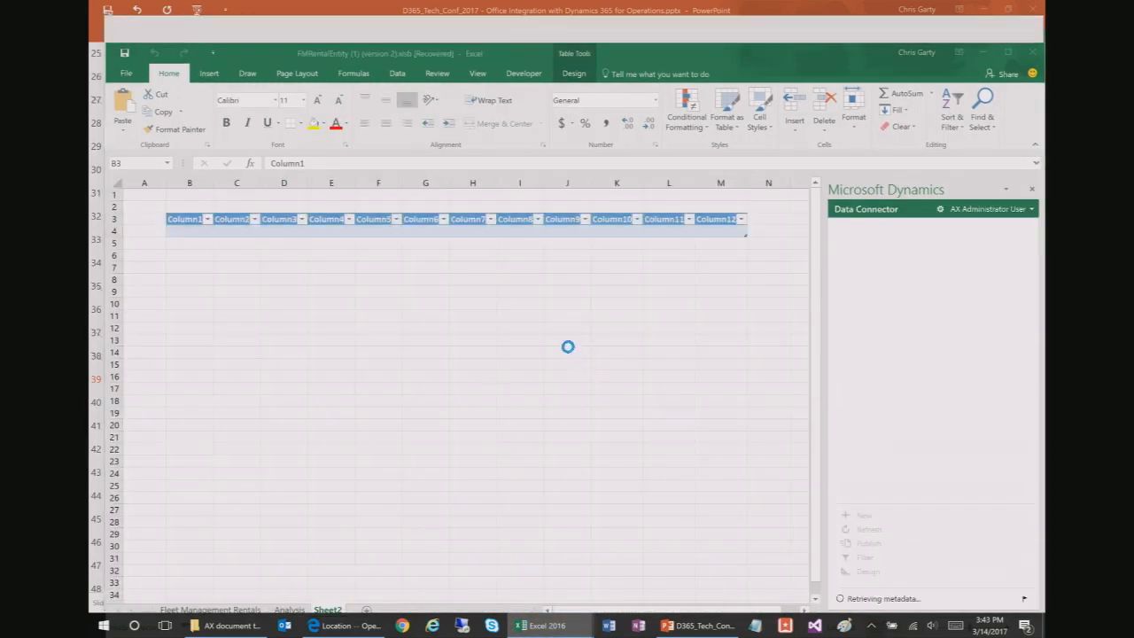
left_click(564, 330)
left_click(567, 330)
left_click(578, 332)
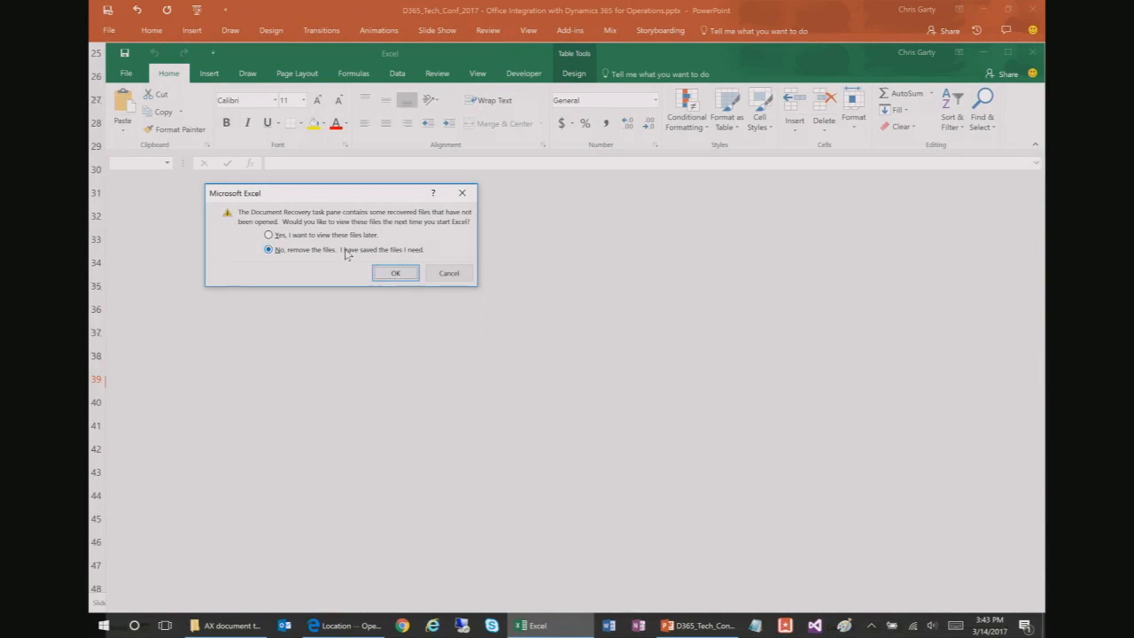
left_click(396, 274)
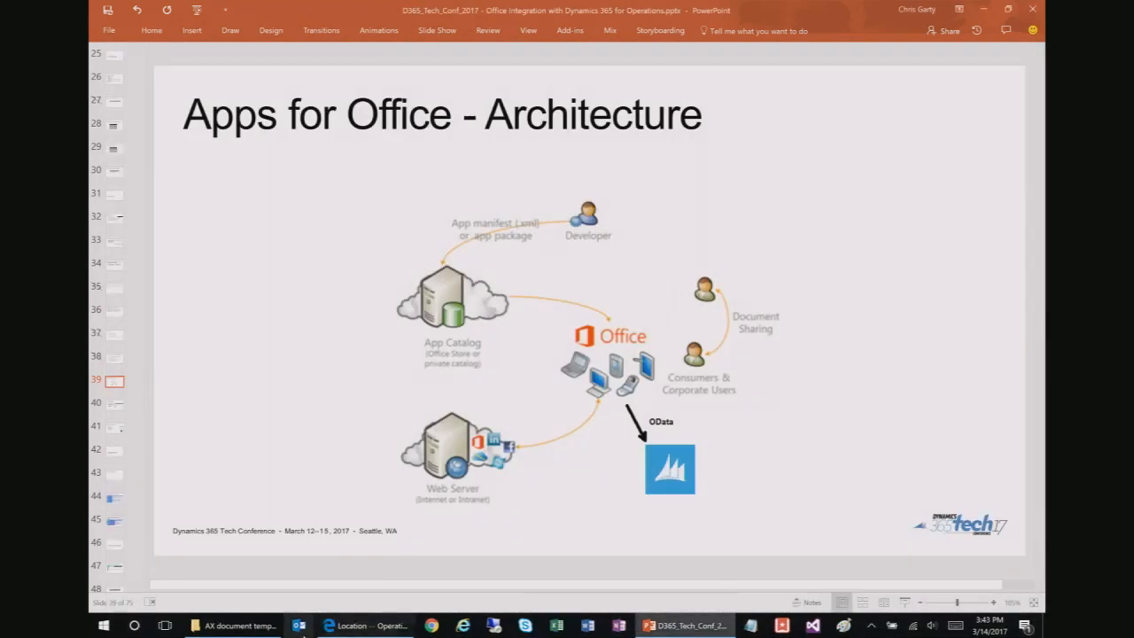
Step: Export Fleet Management Customers (unfiltered) from the Customer page and open the downloaded workbook
left_click(368, 626)
left_click(191, 10)
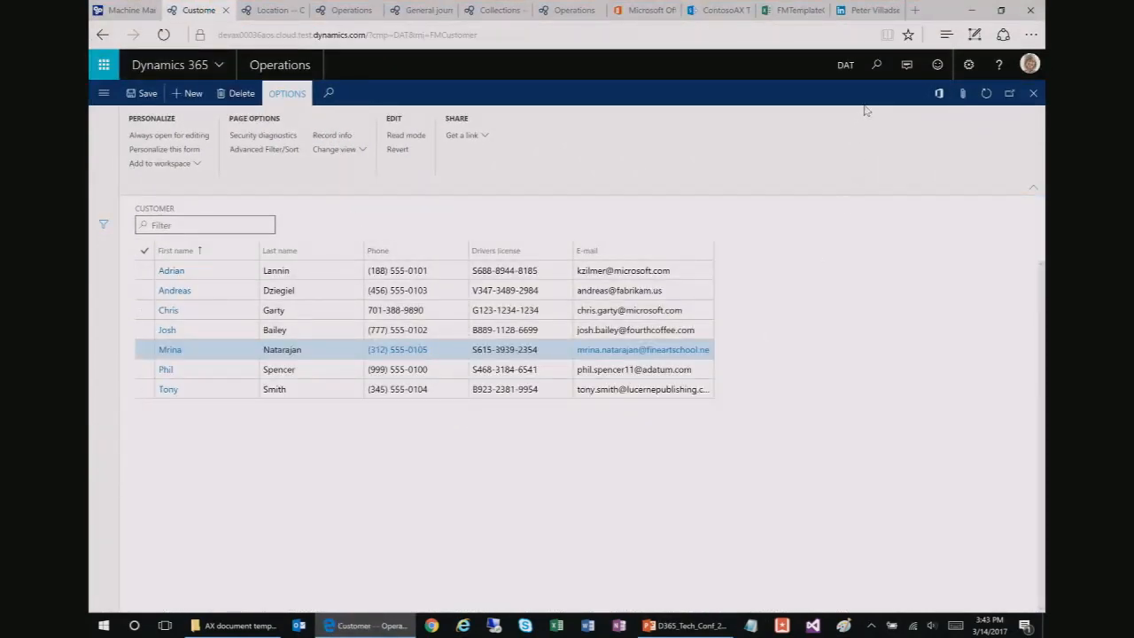
left_click(939, 93)
left_click(877, 165)
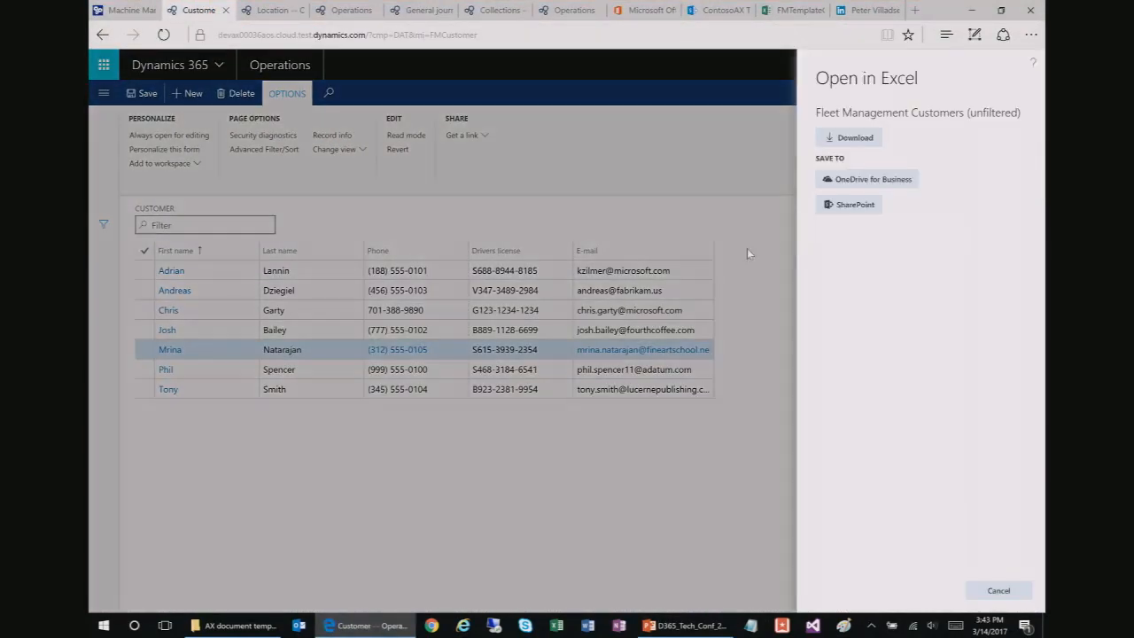
left_click(848, 138)
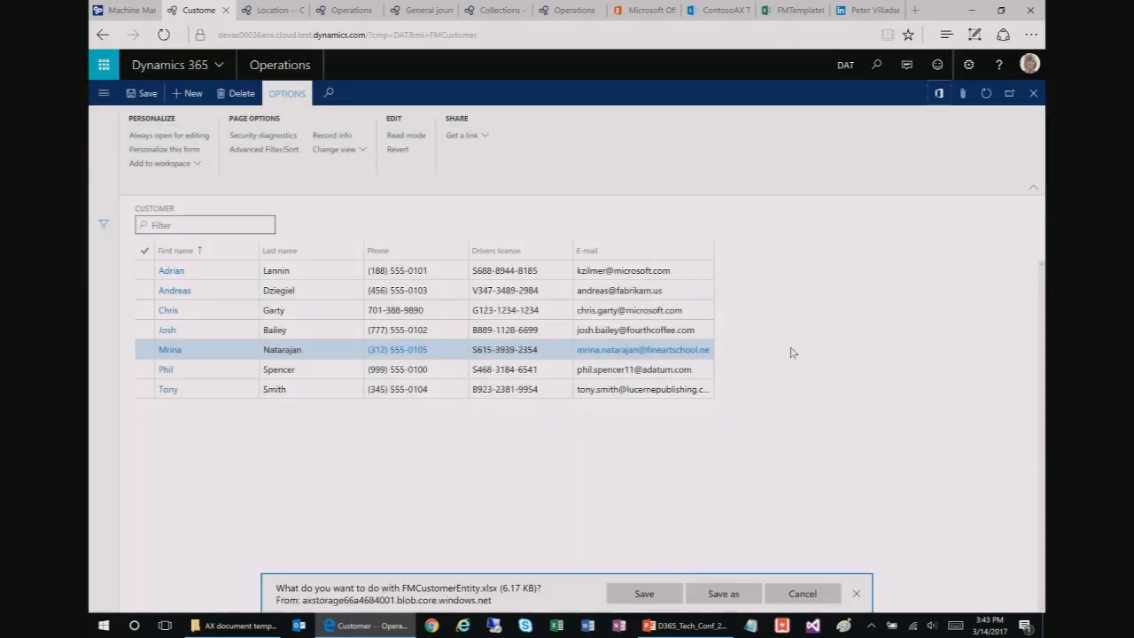
left_click(644, 594)
left_click(638, 593)
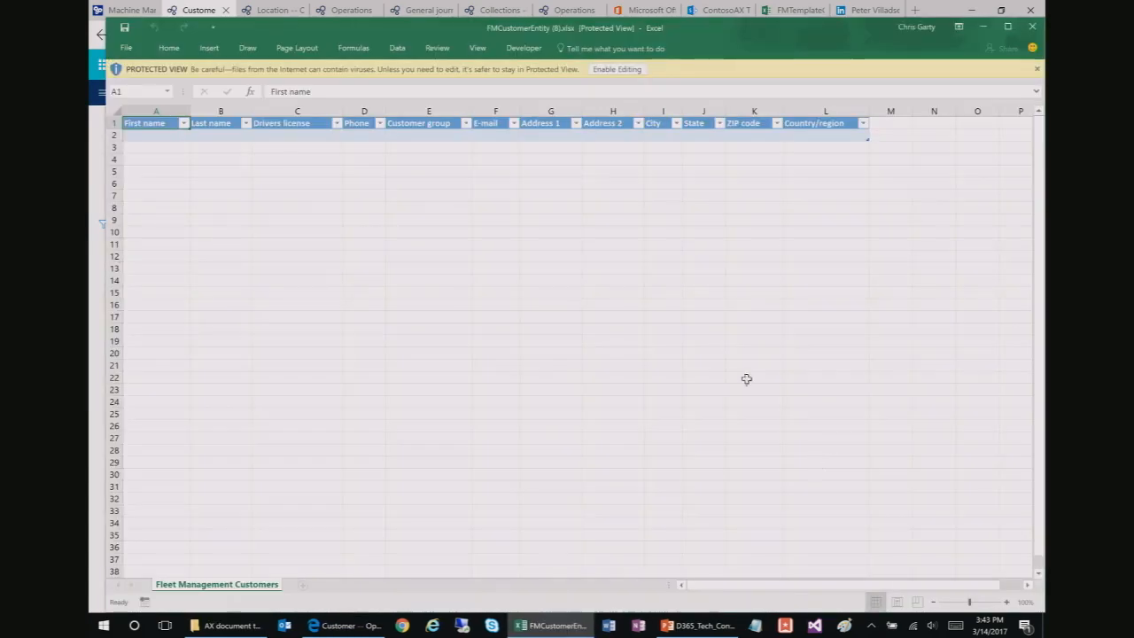
Step: Enable editing of FMCustomerEntity (8).xlsx, put the Dynamics connector in Design mode, and add Sheet2
left_click(617, 70)
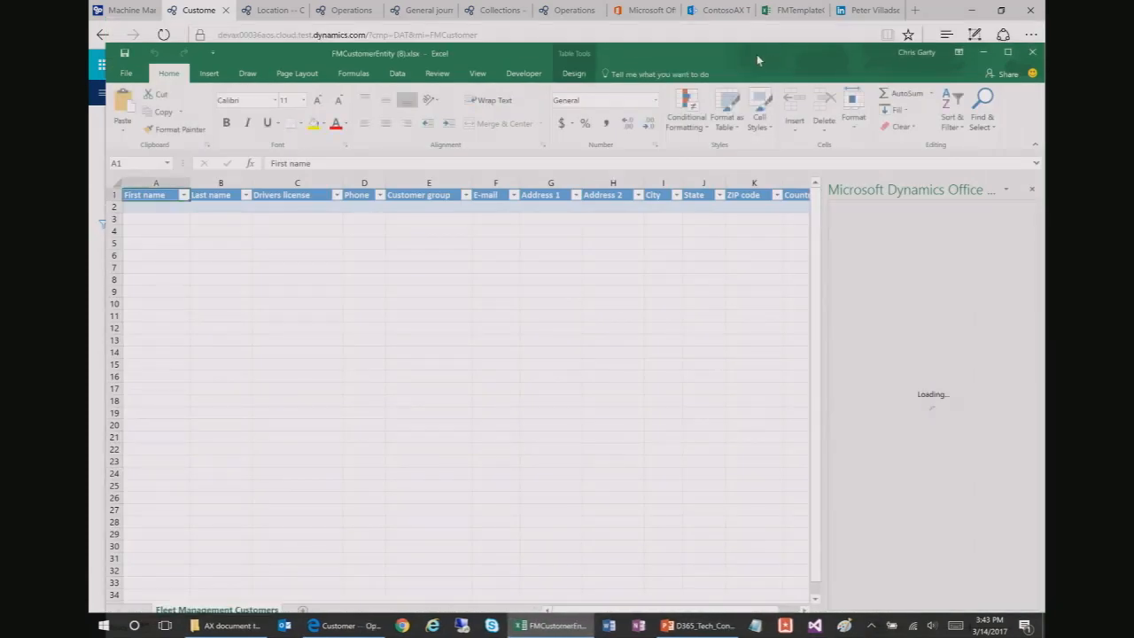
left_click_drag(752, 54, 737, 18)
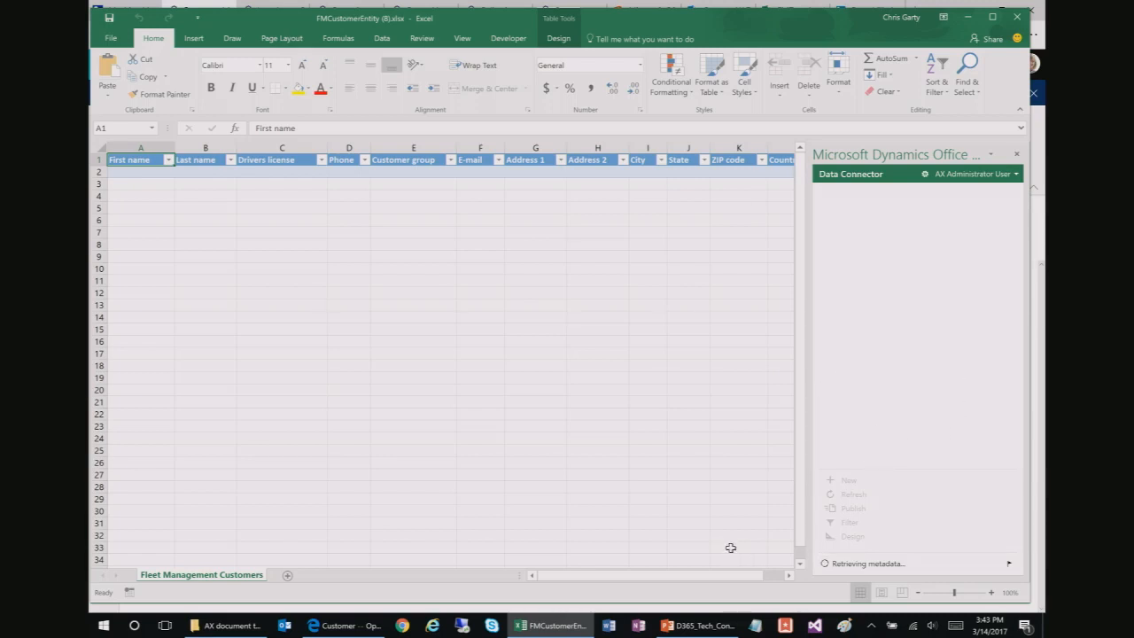
left_click(856, 537)
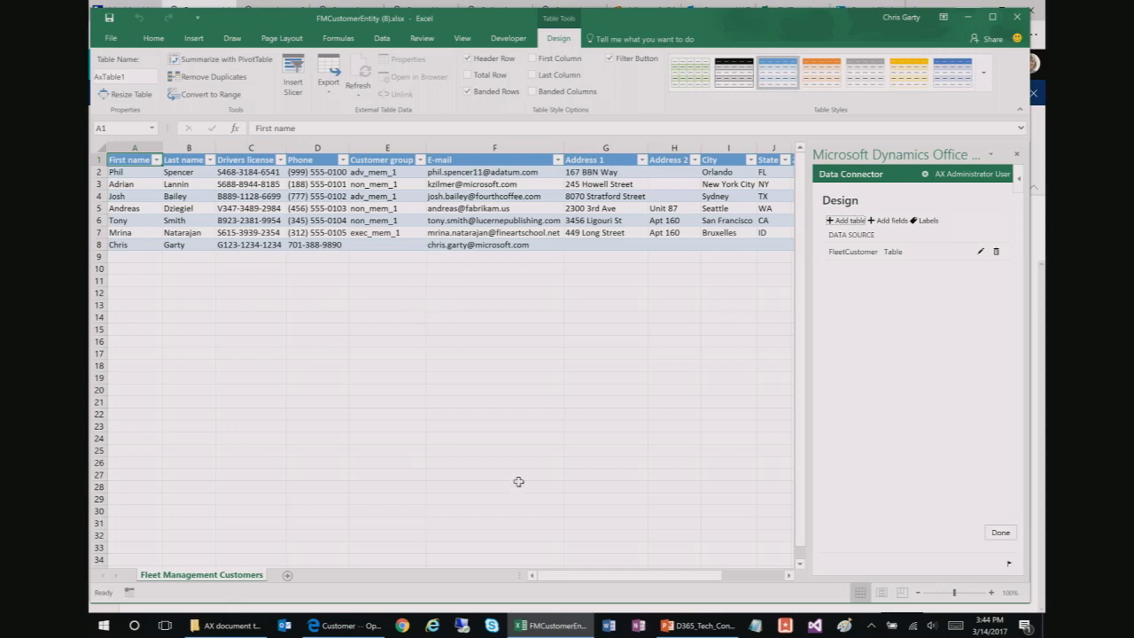
left_click(287, 578)
Step: Permanently delete the Fleet Management Customers sheet
right_click(235, 575)
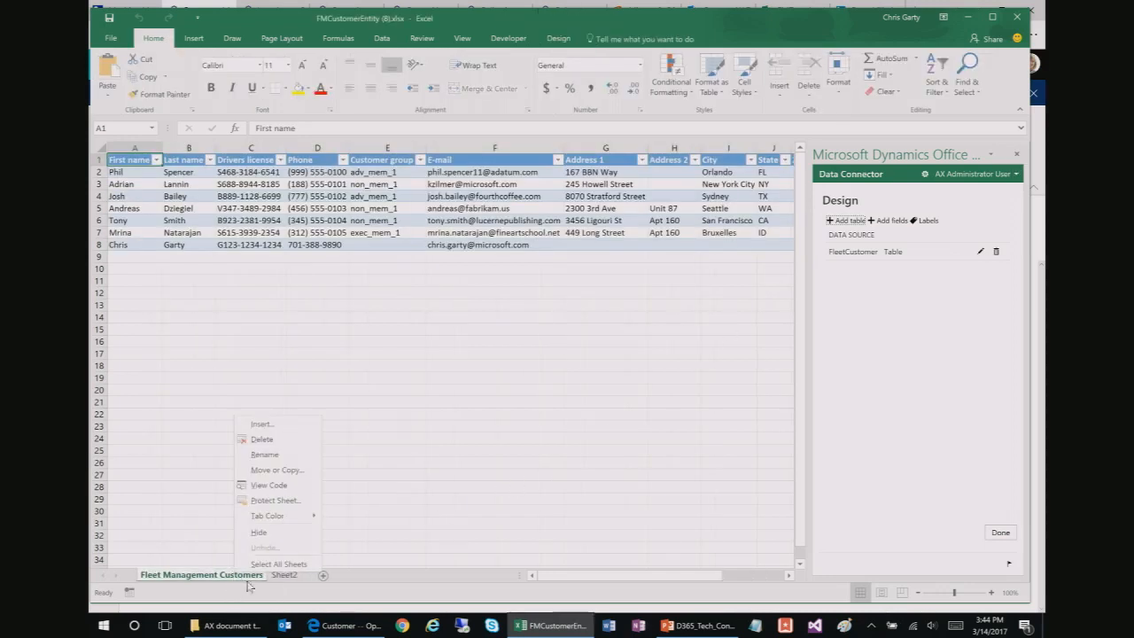
left_click(261, 440)
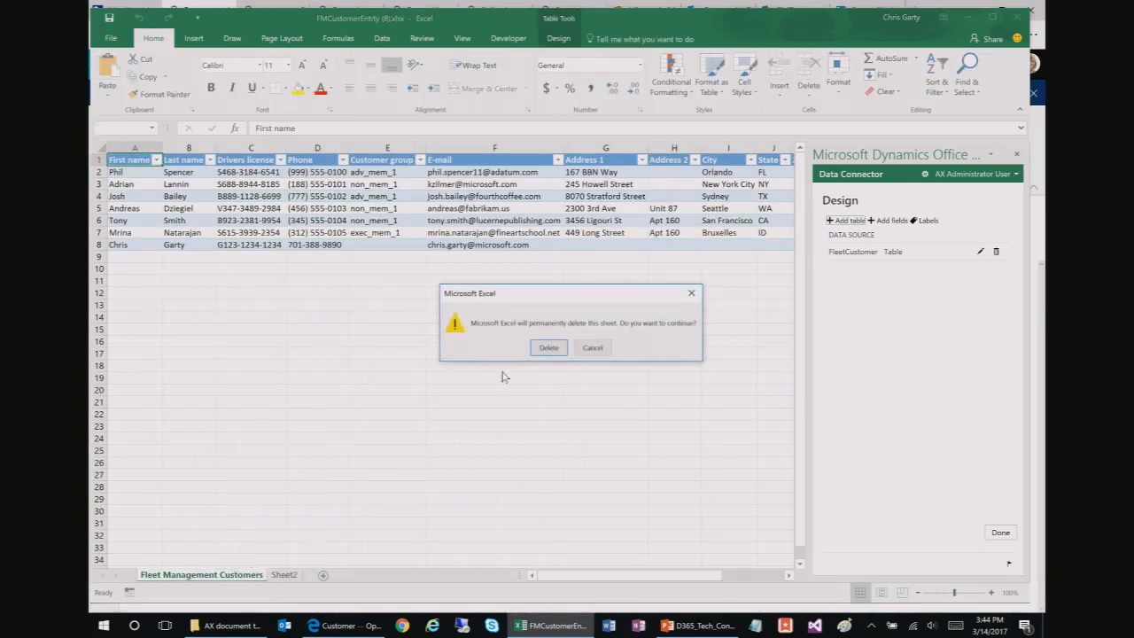
left_click(546, 348)
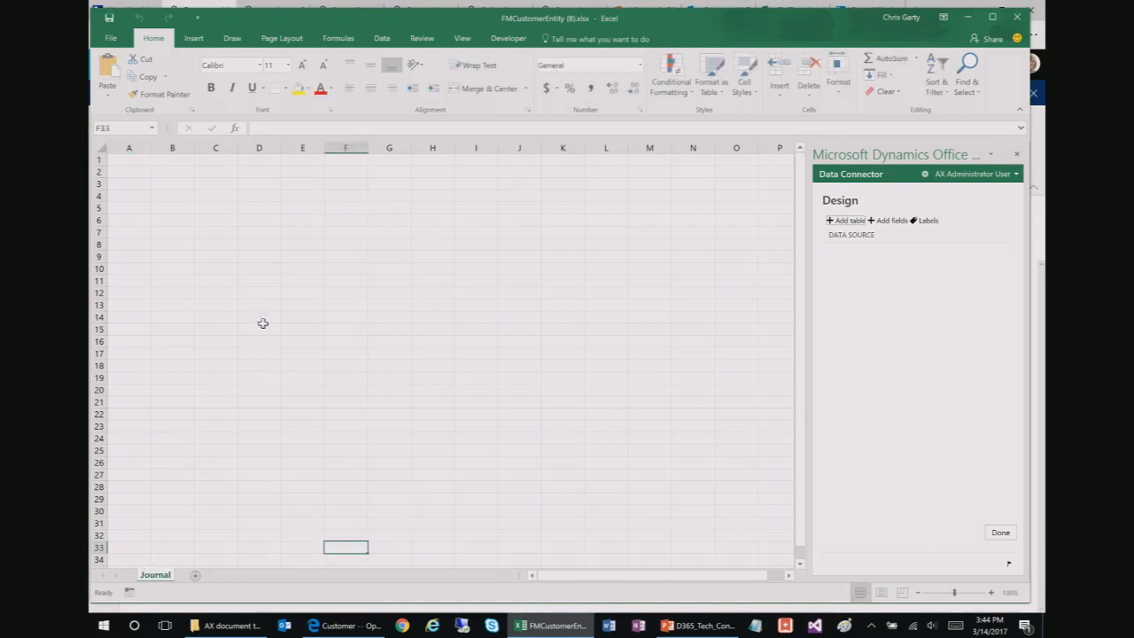
Step: Start a new table at A1:A2 using FreeTextInvoiceLine as the entity data source
left_click_drag(143, 160, 139, 170)
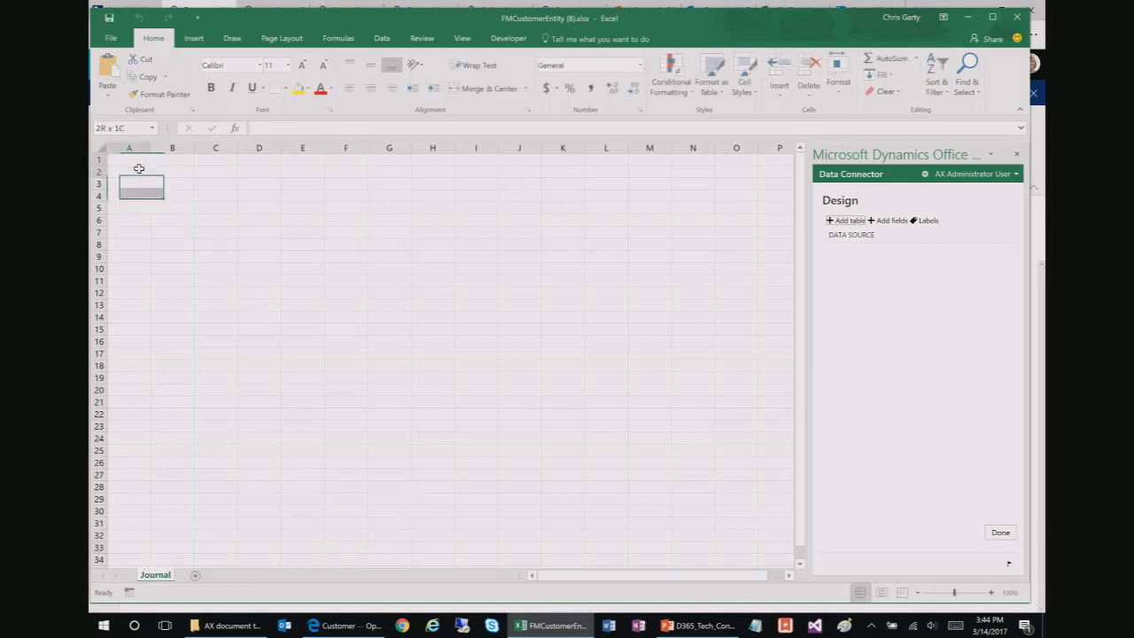
left_click(846, 219)
left_click(910, 246)
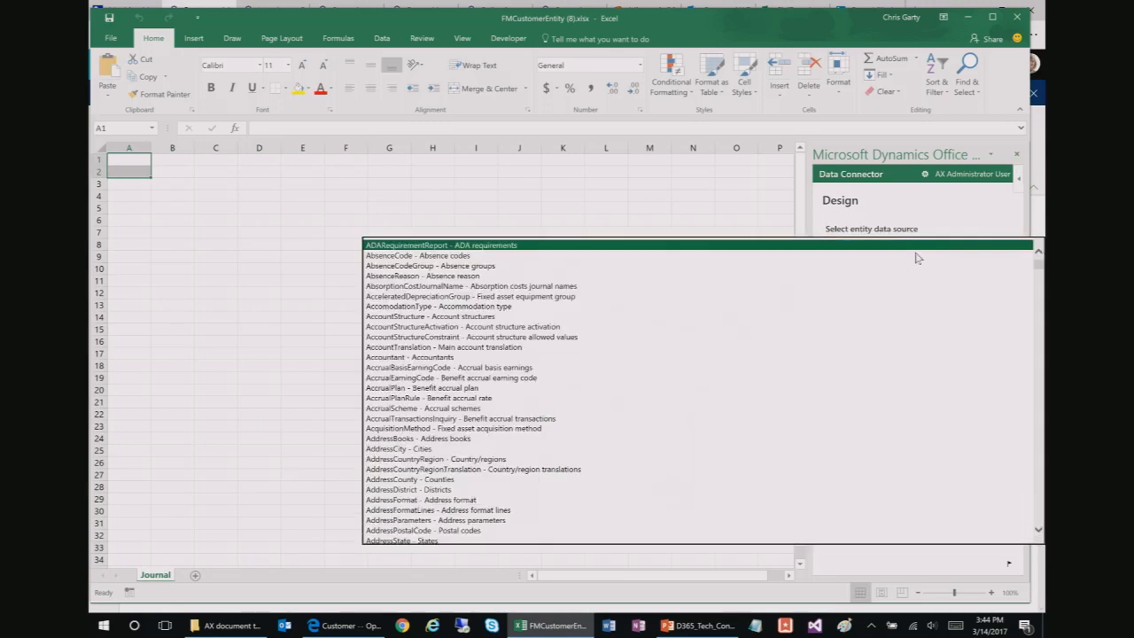
type("ge")
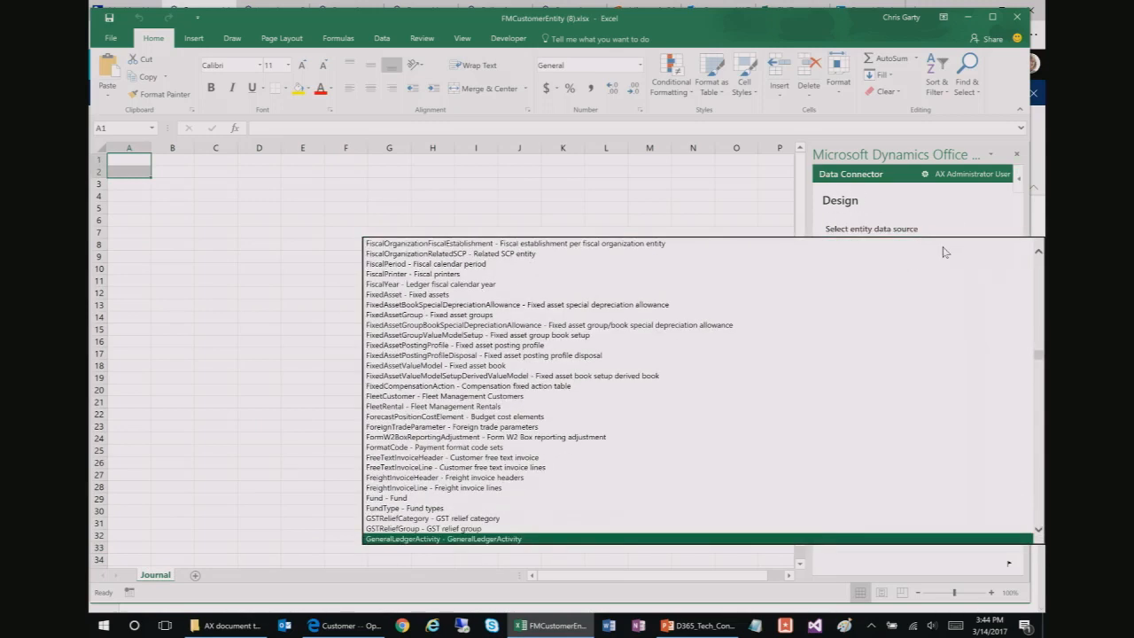
scroll(840, 481, "down", 3)
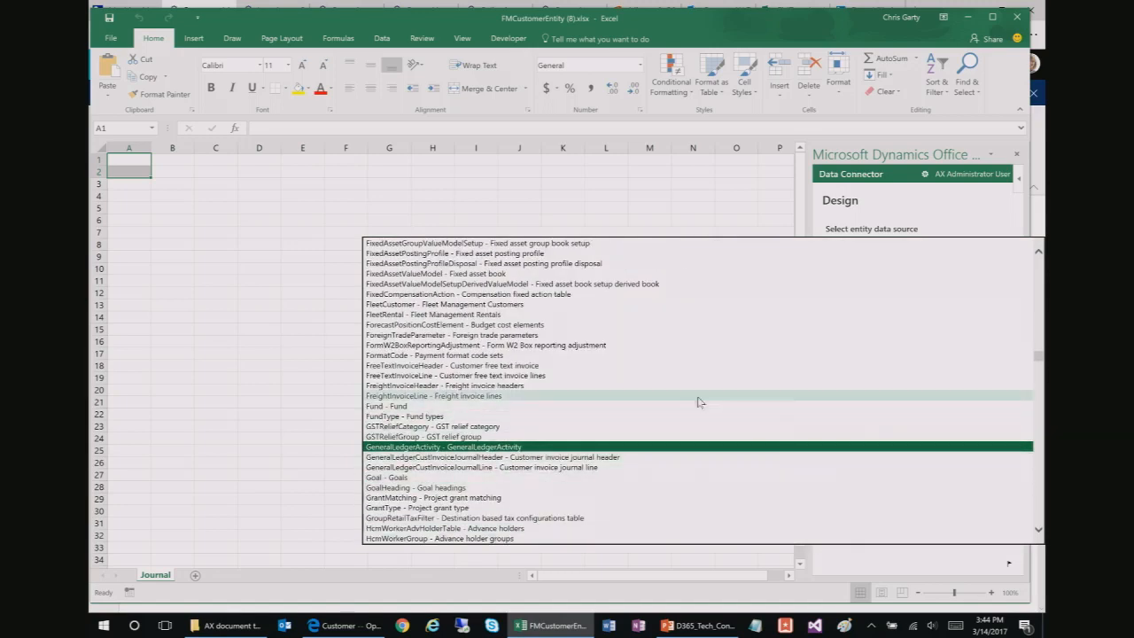
left_click(673, 375)
left_click(519, 317)
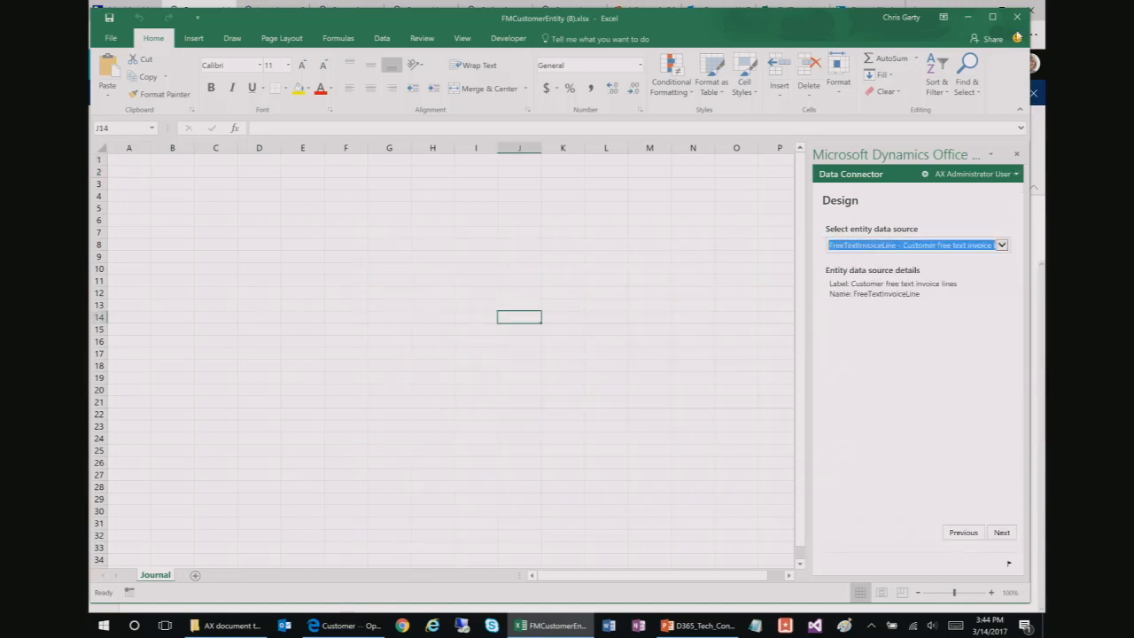
Step: Close Excel without saving, then show the Workbook Designer slide in PowerPoint
left_click(1017, 25)
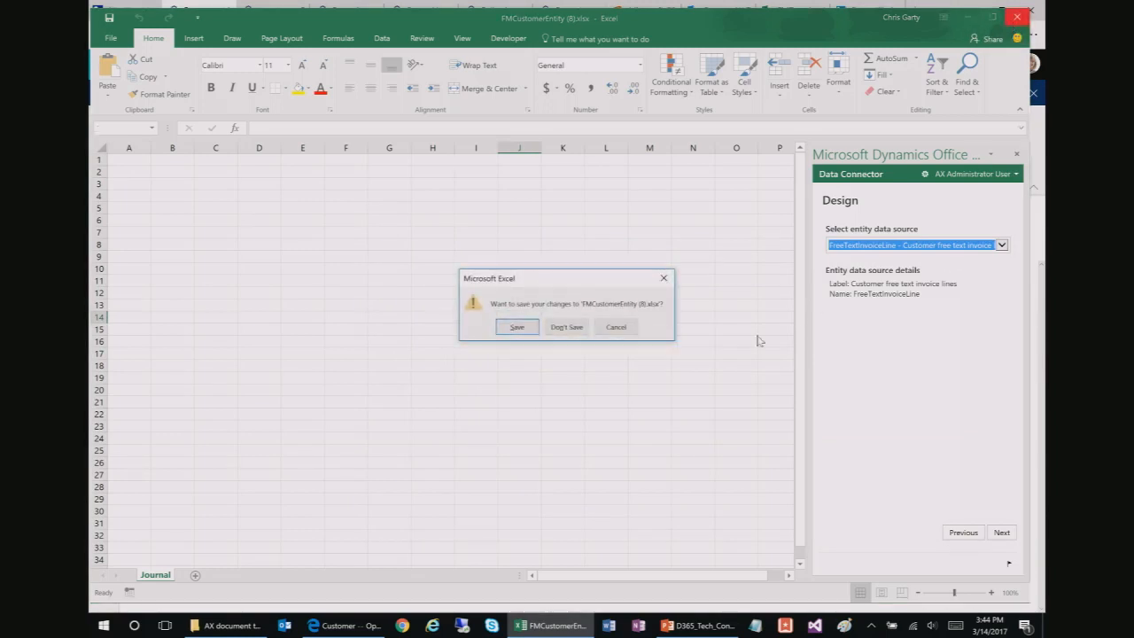
left_click(567, 327)
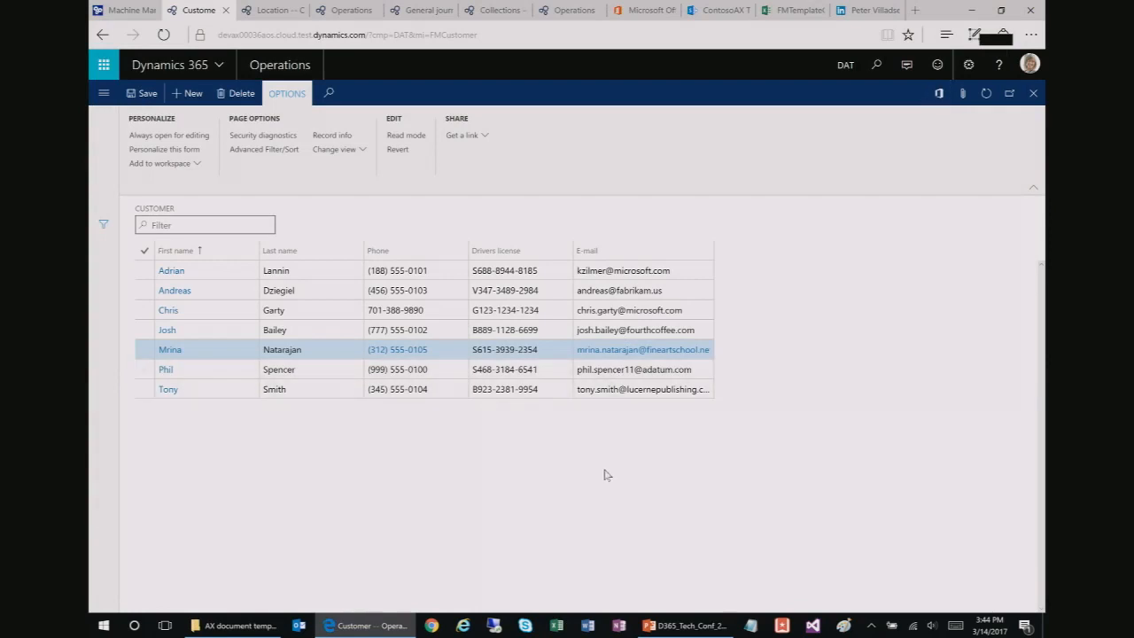
left_click(665, 629)
left_click(115, 403)
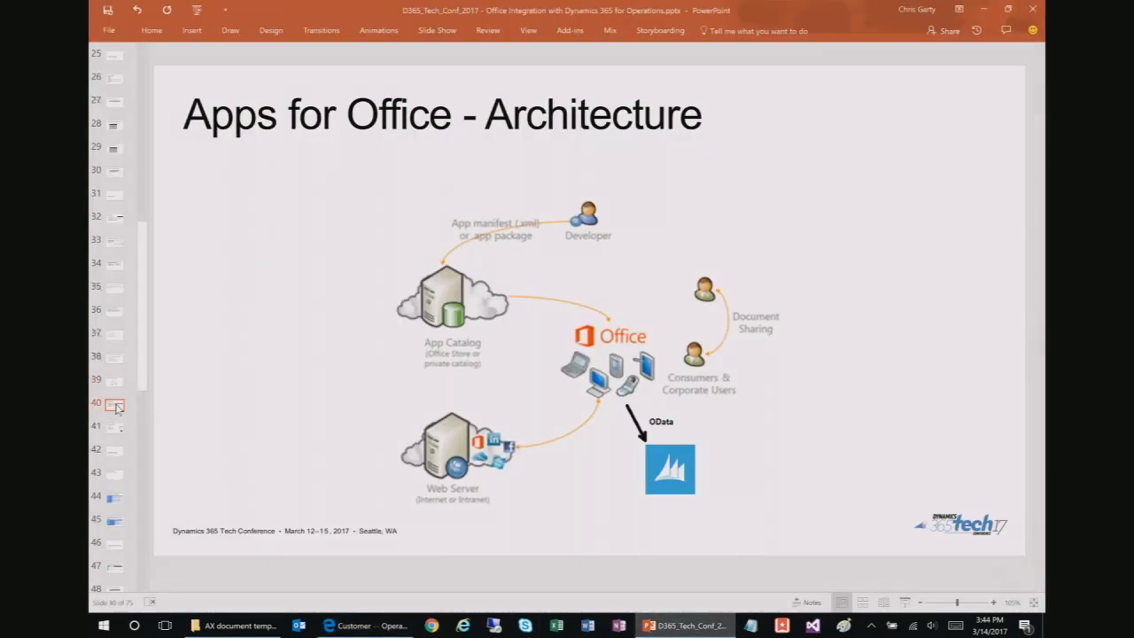
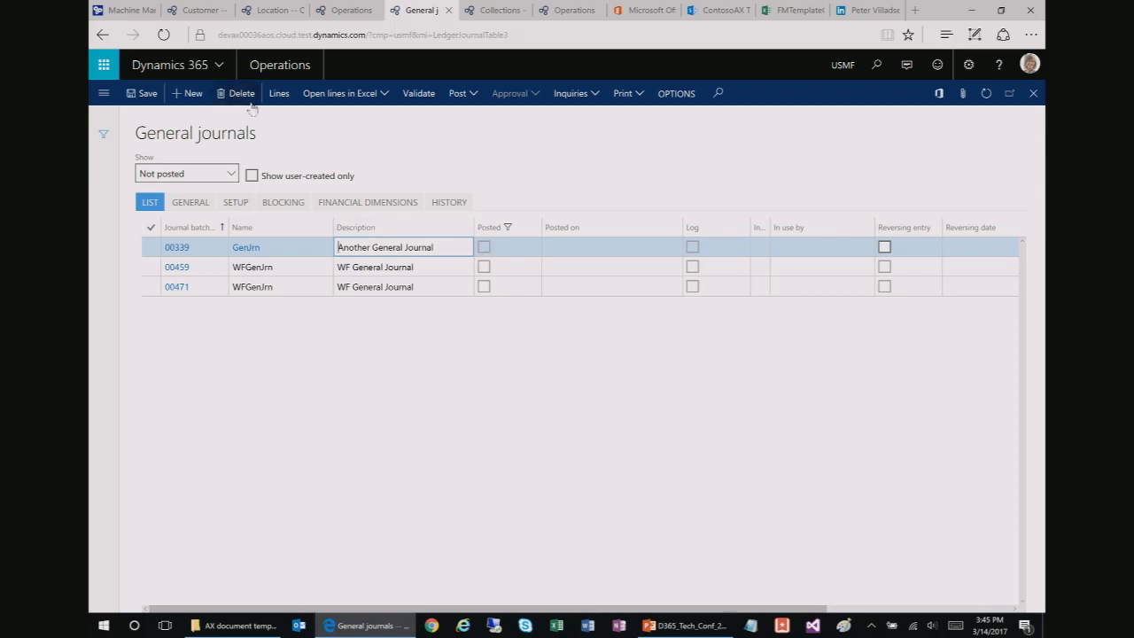
Step: Review journal 00339's voucher lines, close them, and show the Open in Excel options
left_click(278, 97)
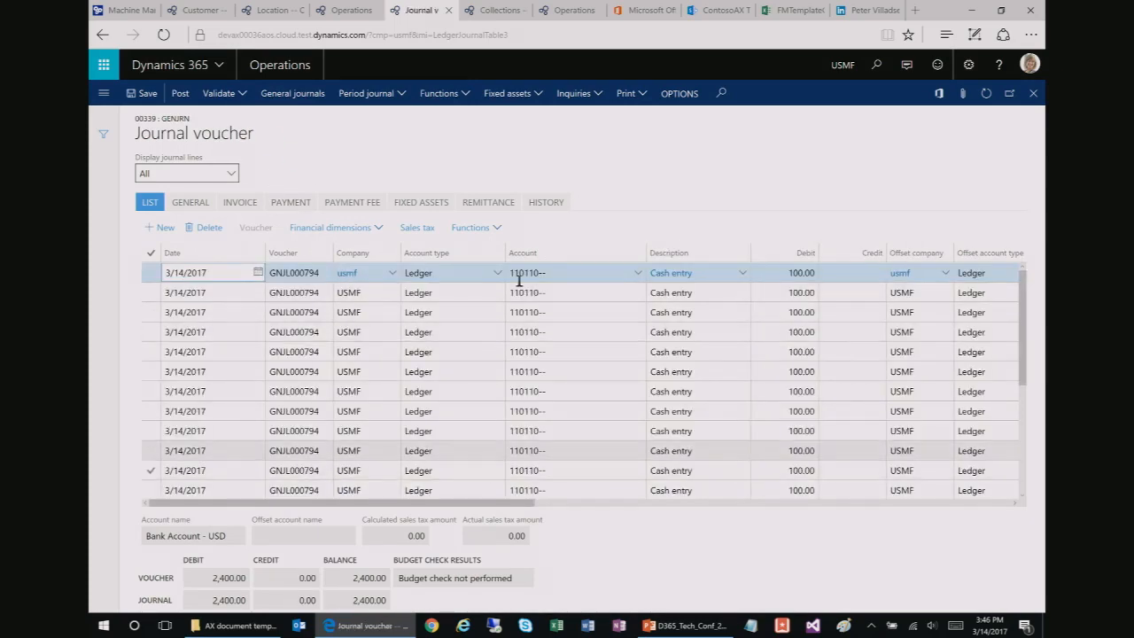
left_click(1032, 93)
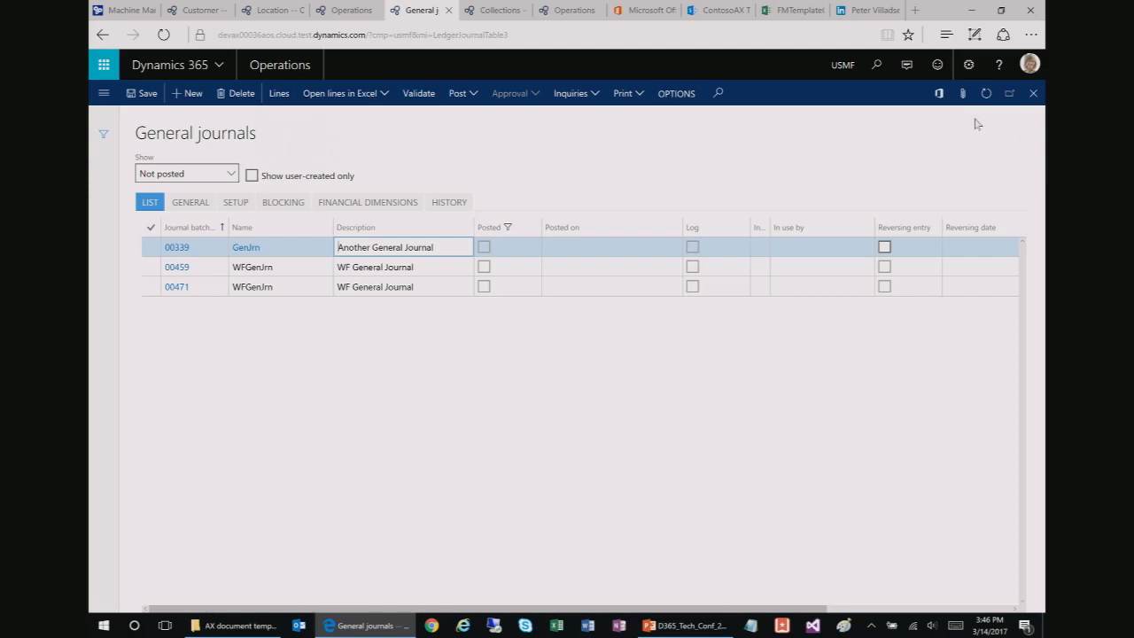
left_click(939, 93)
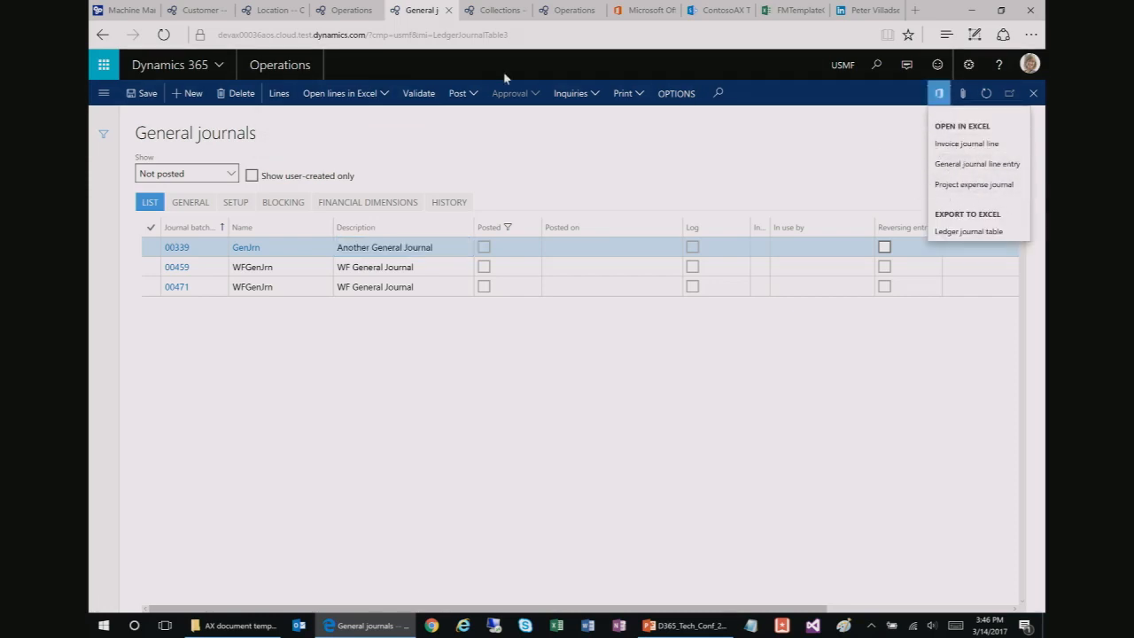
Step: Download journal 00339's lines with the General journal line entry template, then save and open it
left_click(366, 147)
left_click(374, 99)
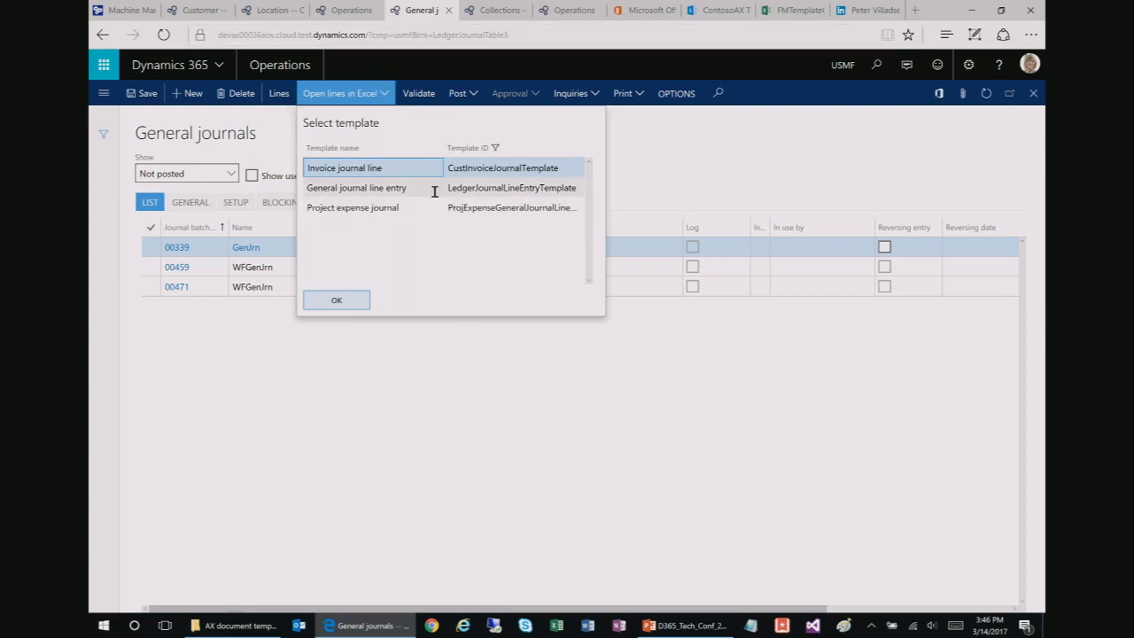
left_click(361, 190)
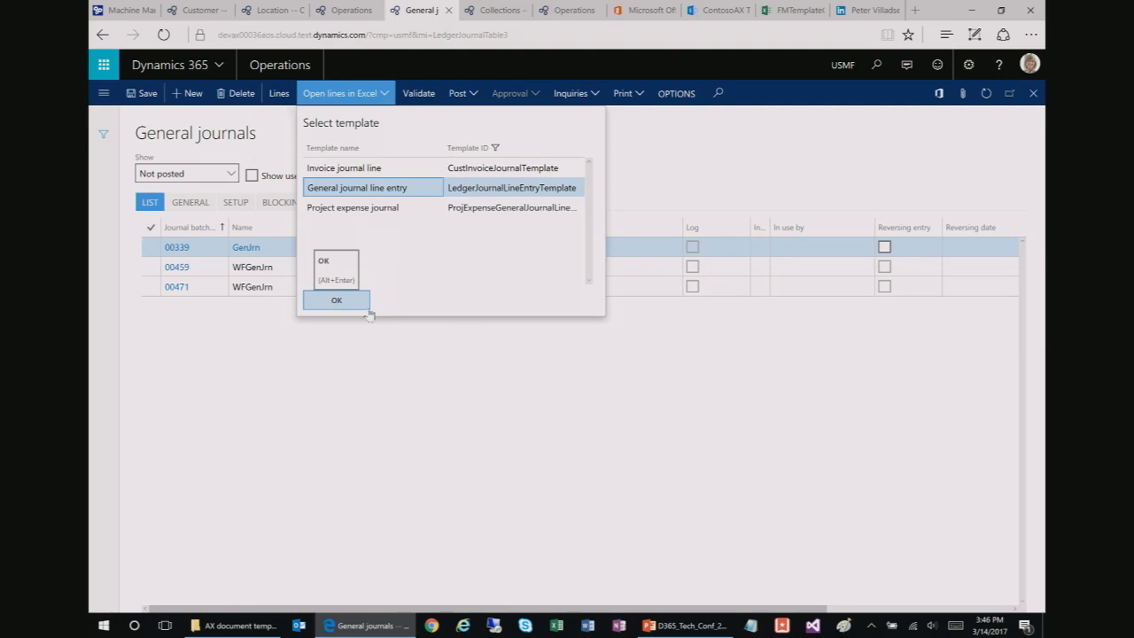
left_click(339, 300)
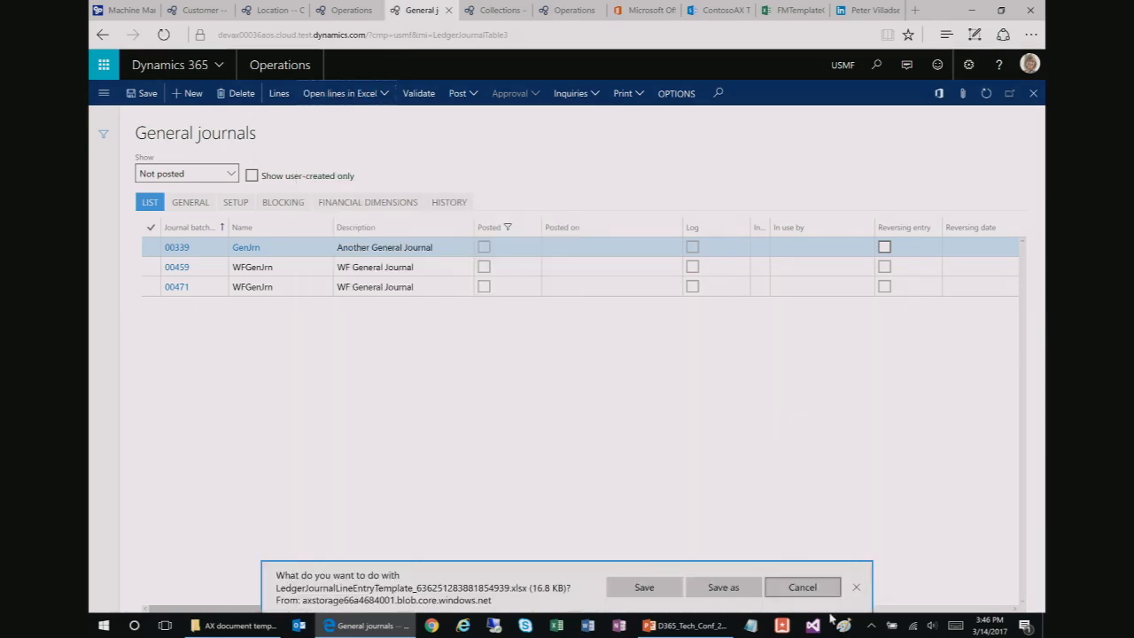
left_click(643, 587)
left_click(627, 594)
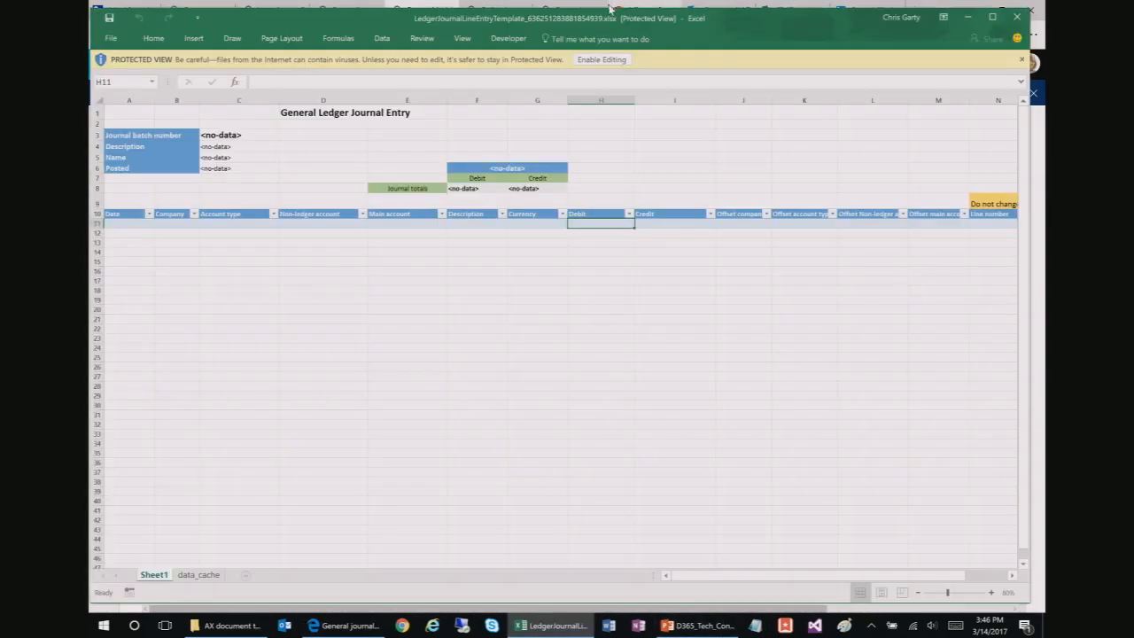
Step: Enable editing so journal 00339's 23 lines load, then select the 200 debit in row 21
left_click(604, 59)
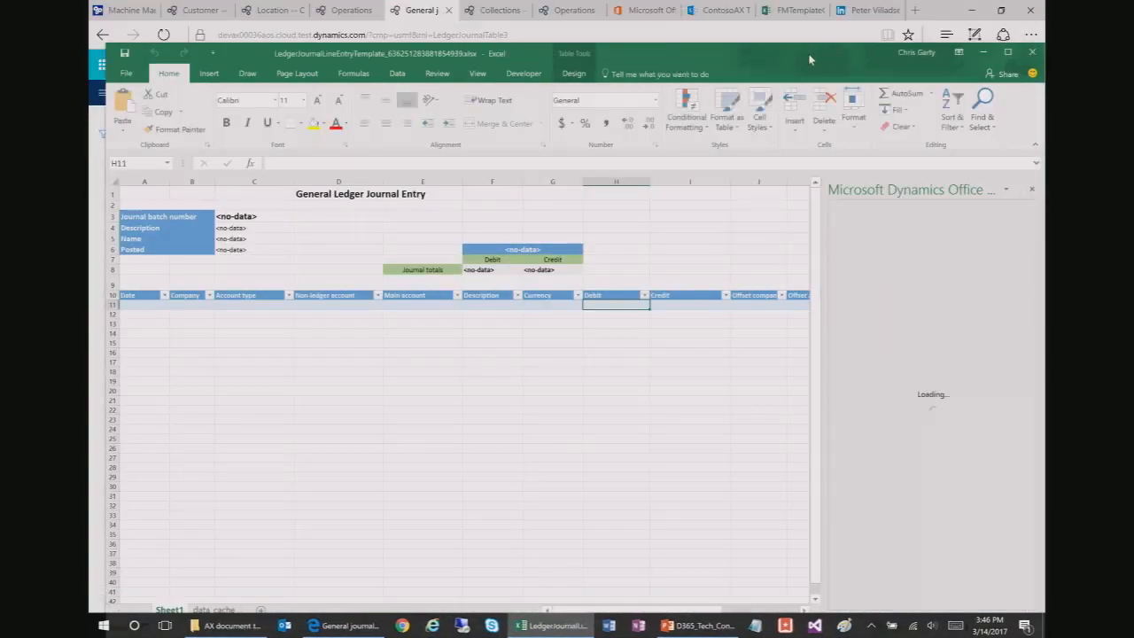
left_click_drag(808, 53, 796, 19)
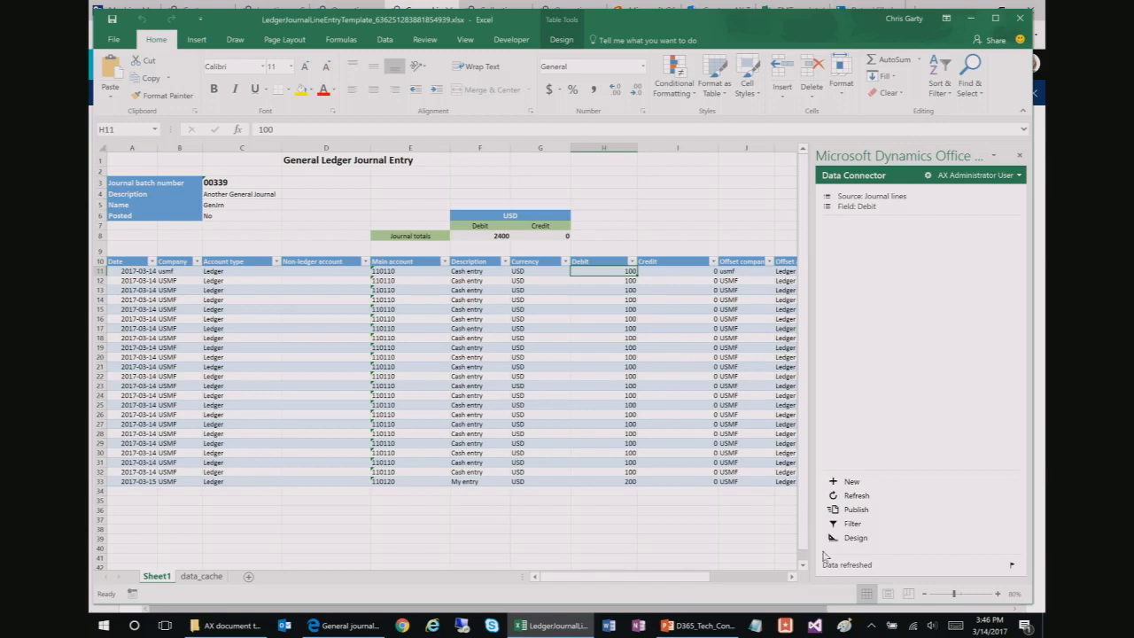
left_click(613, 366)
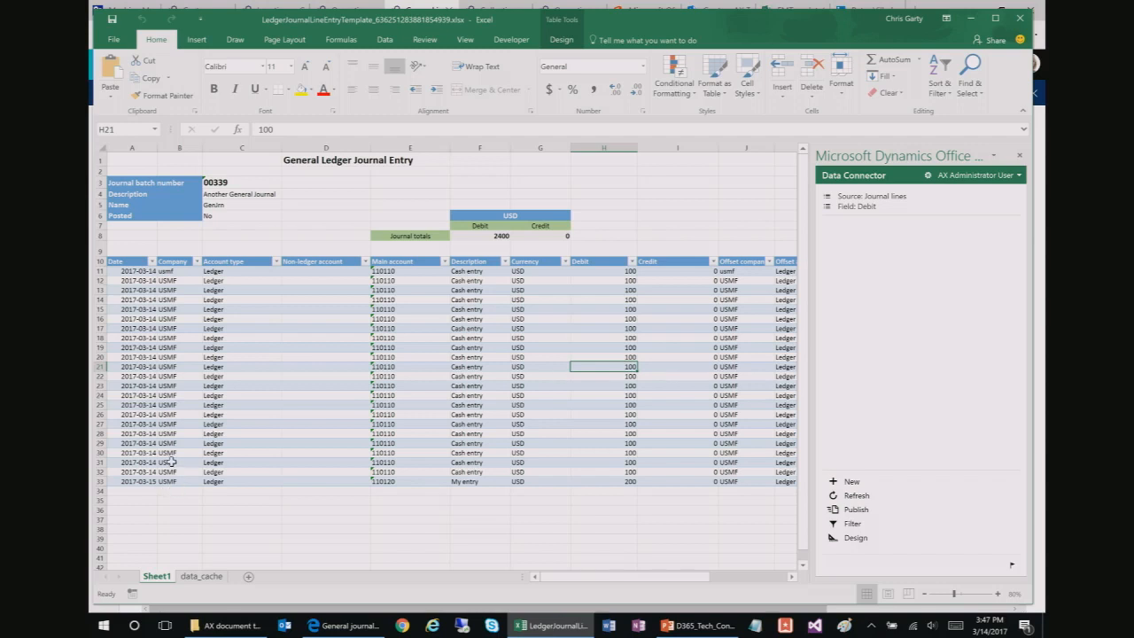
Step: Copy the Cash entry lines from rows 31–32 and paste them at row 34
left_click_drag(134, 462, 540, 478)
key("ctrl+c")
left_click_drag(627, 578, 501, 579)
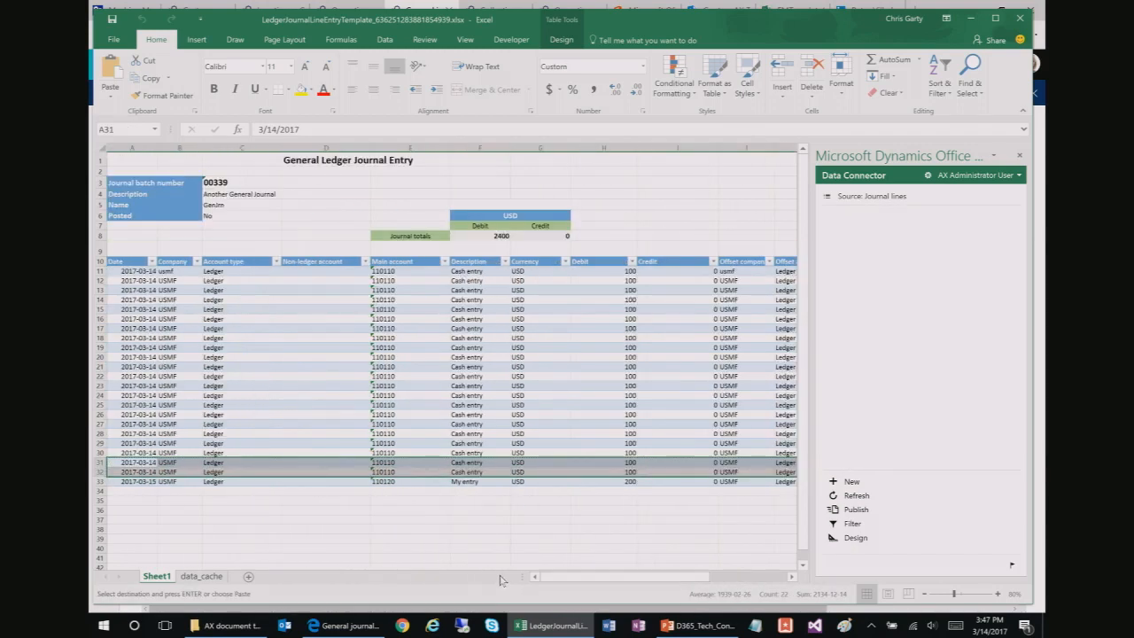
left_click(140, 493)
key("ctrl+v")
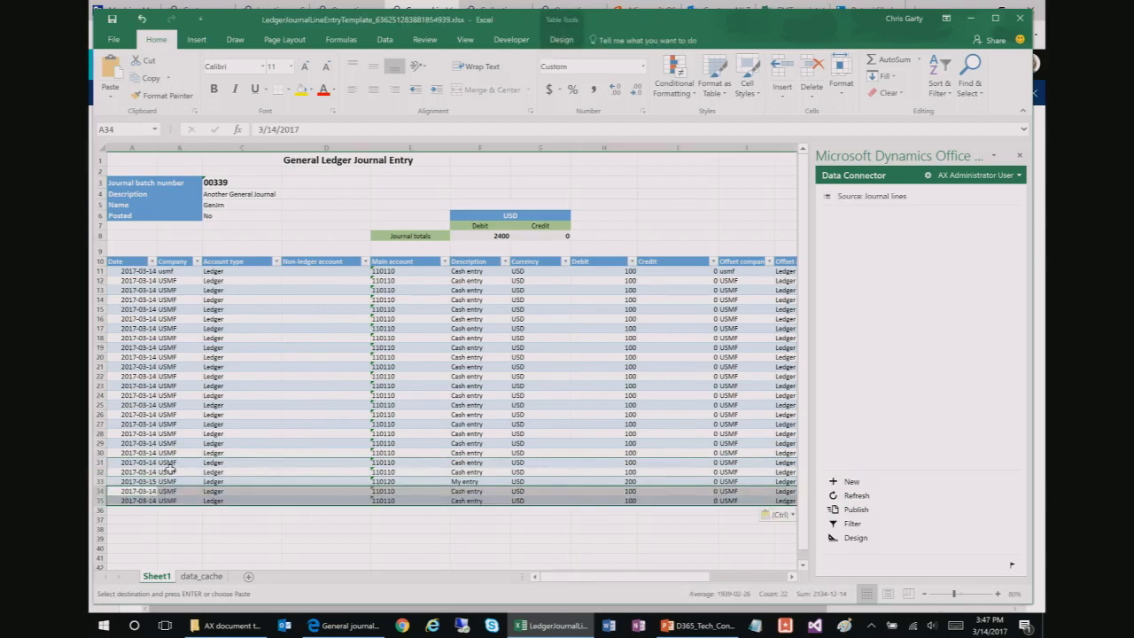
Step: Fill the pasted Cash entry lines down to row 82 and publish them to Dynamics 365
left_click(147, 490)
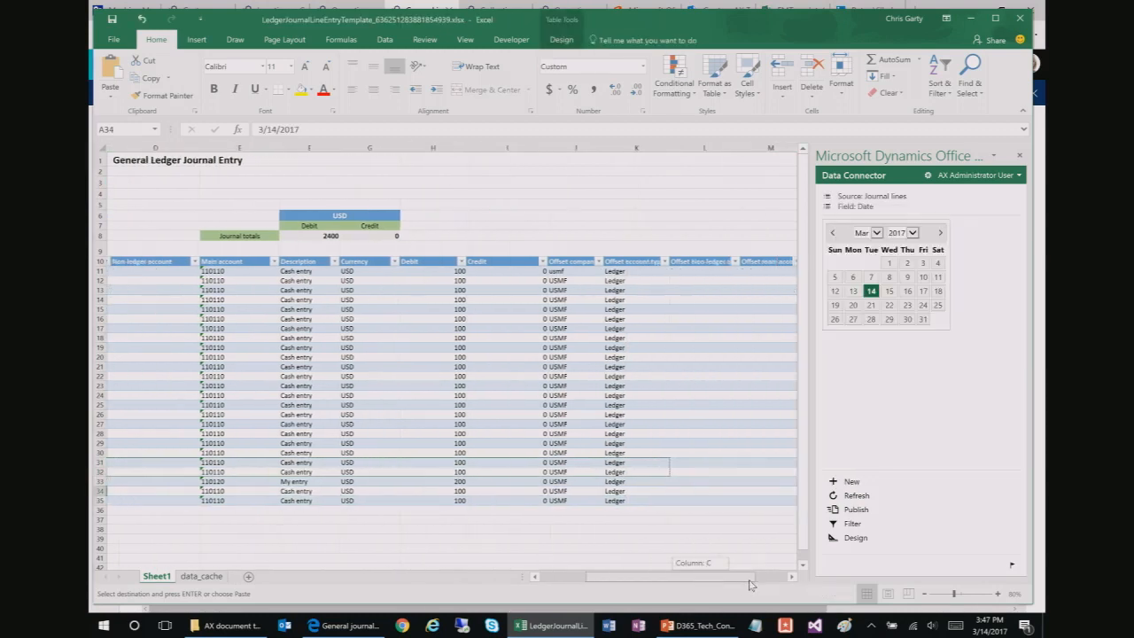
left_click_drag(658, 577, 733, 584)
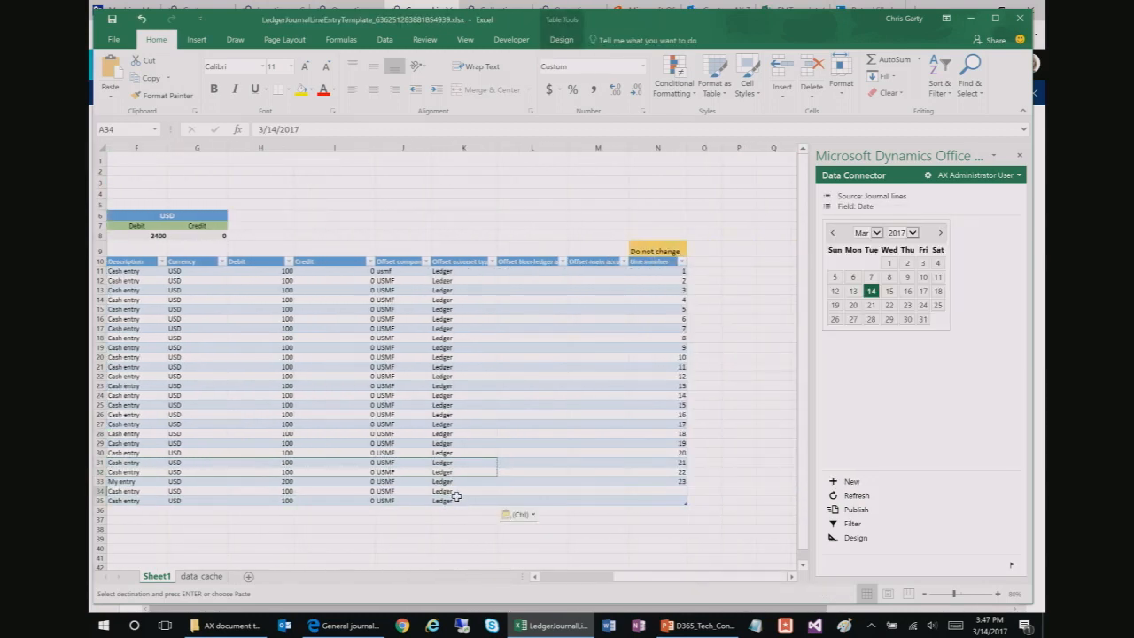
left_click_drag(454, 499, 102, 493)
left_click_drag(609, 577, 698, 585)
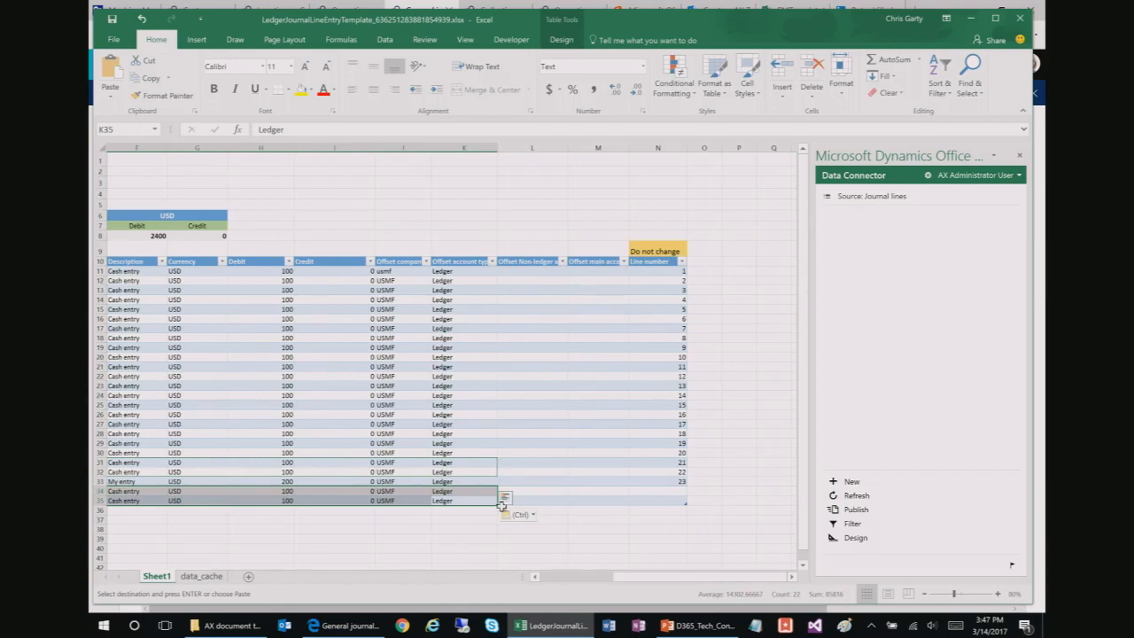
left_click_drag(498, 504, 498, 528)
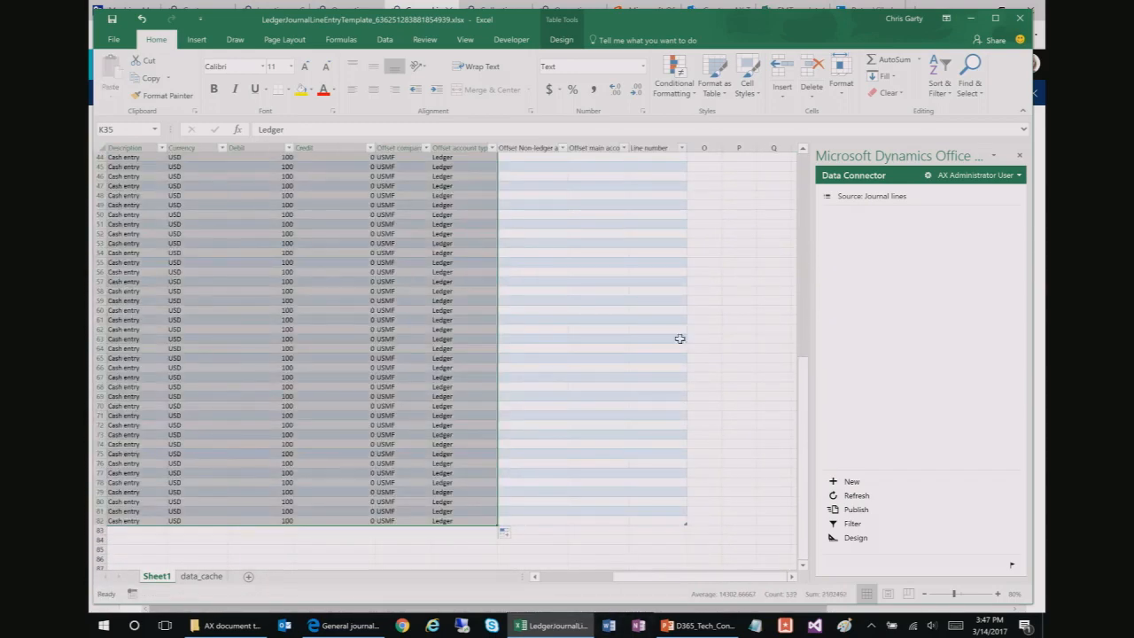
left_click(562, 462)
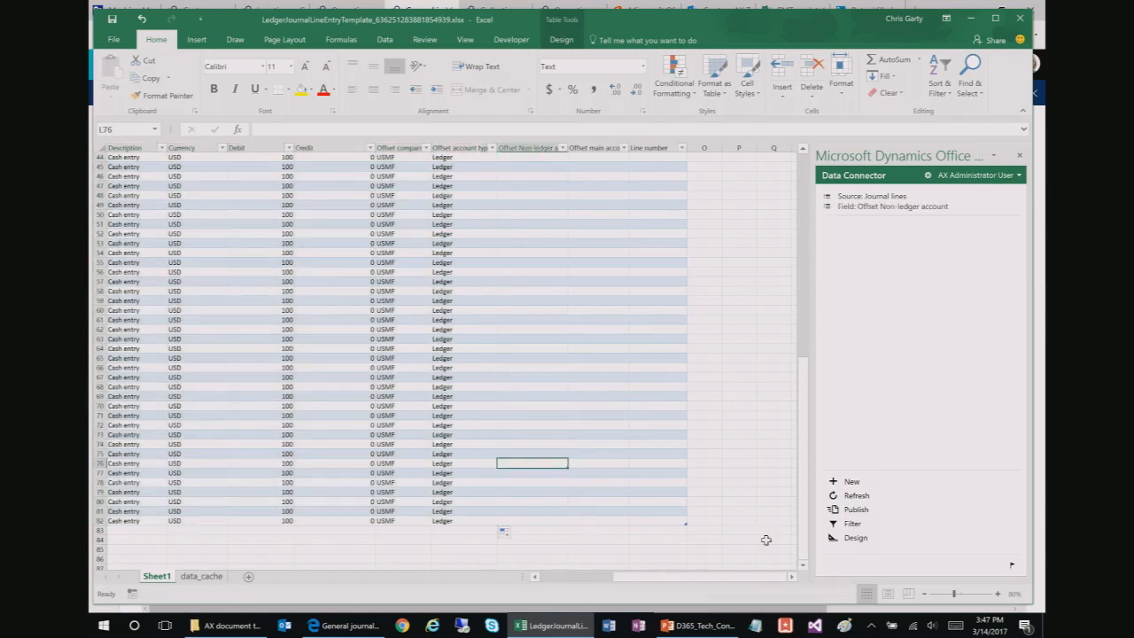
left_click(850, 510)
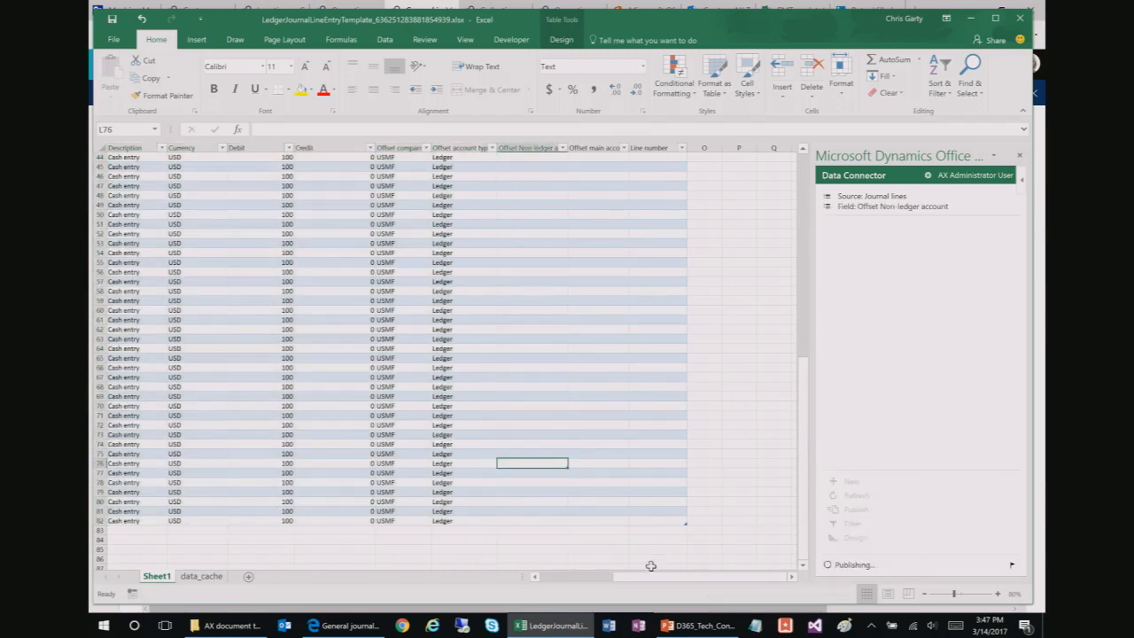
Step: Scroll through the journal lines' Line numbers down to row 81, then open the add-in's message log
left_click(600, 584)
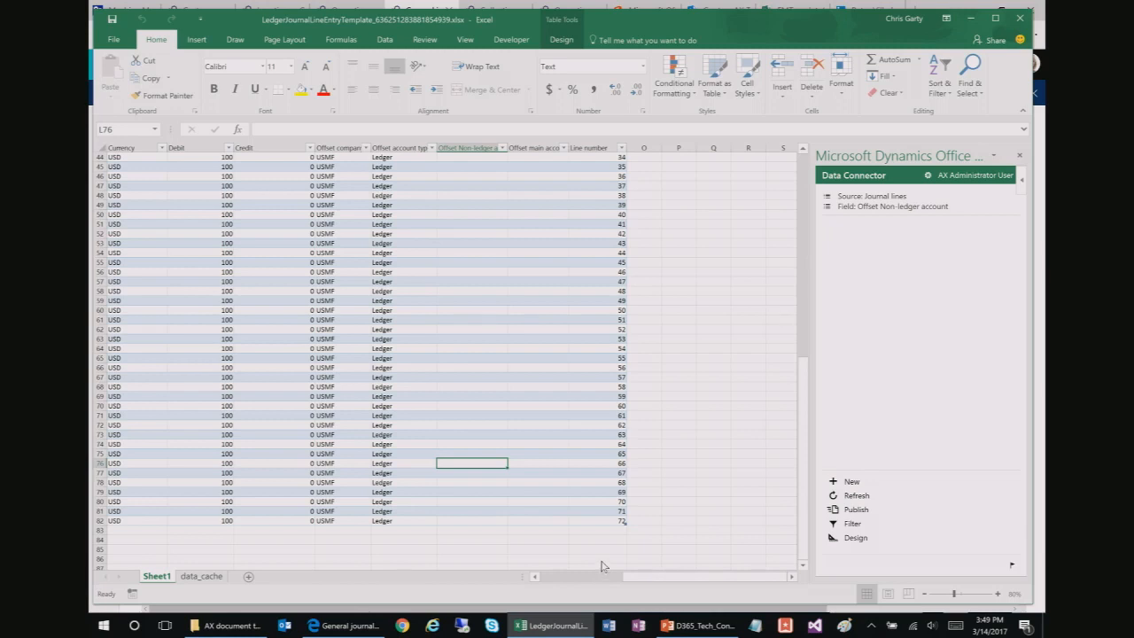
left_click(556, 627)
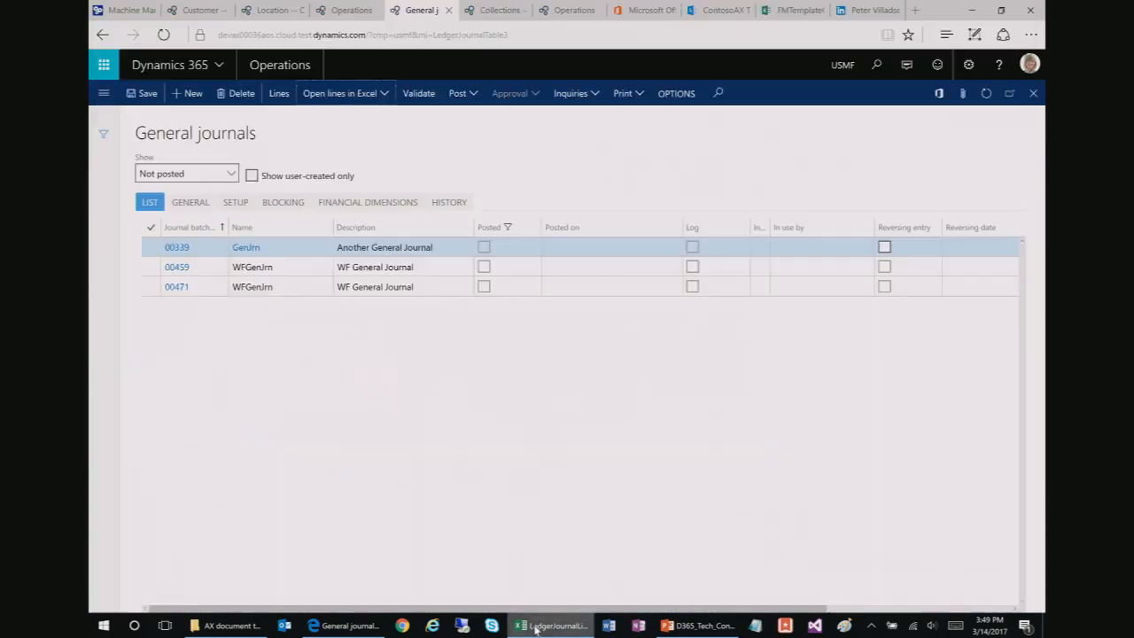
left_click(556, 627)
left_click(558, 329)
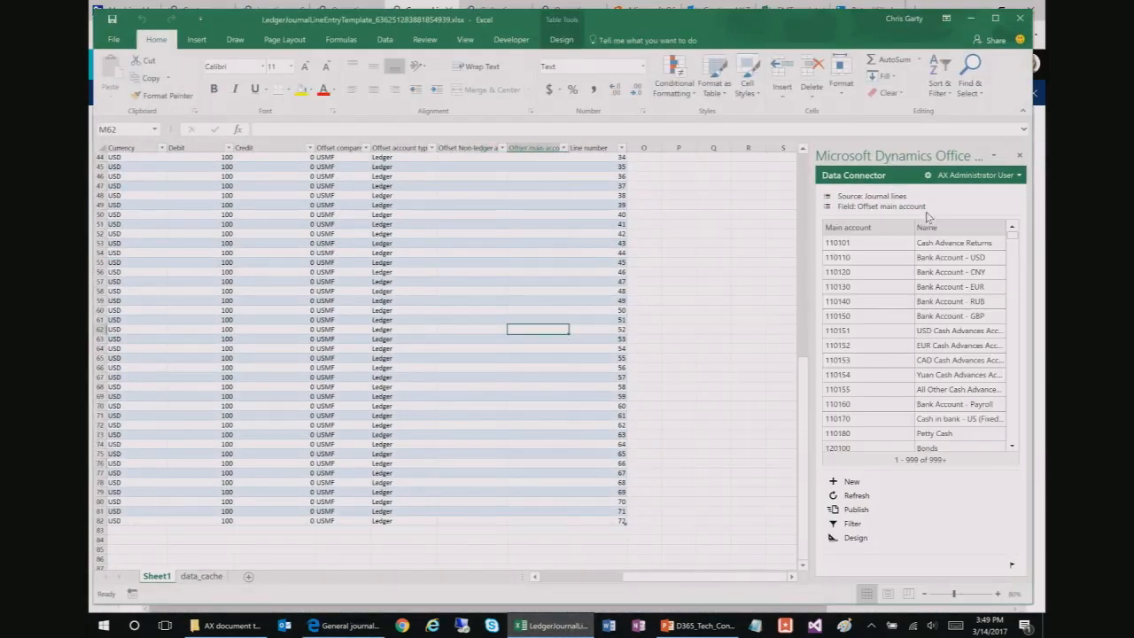
left_click_drag(644, 578, 487, 572)
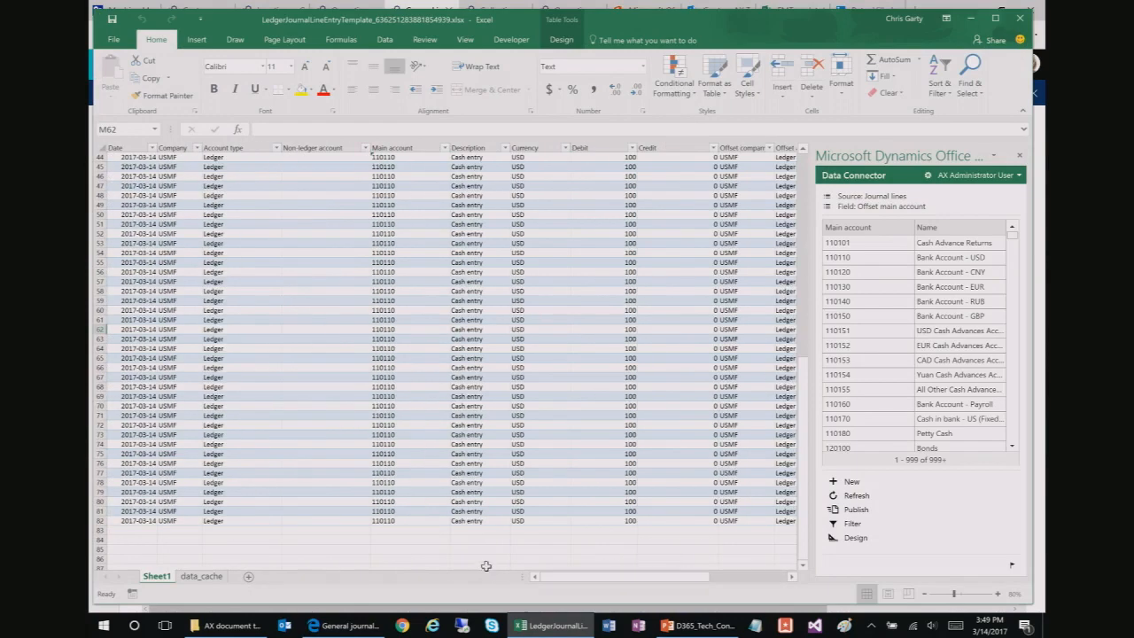
left_click(756, 578)
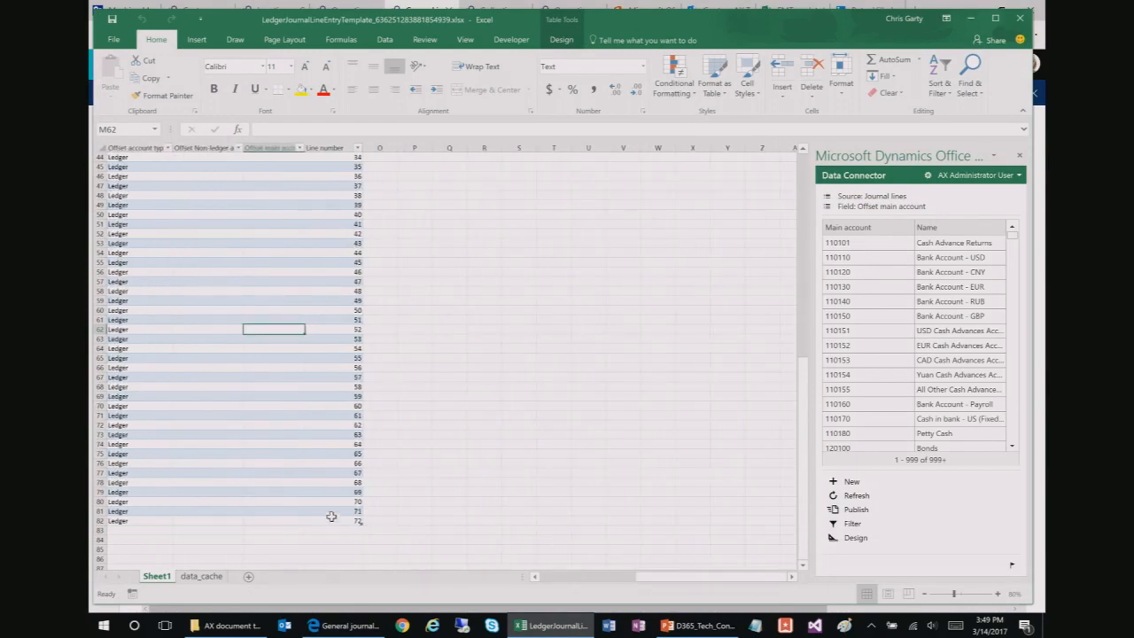
left_click(334, 514)
left_click(409, 521)
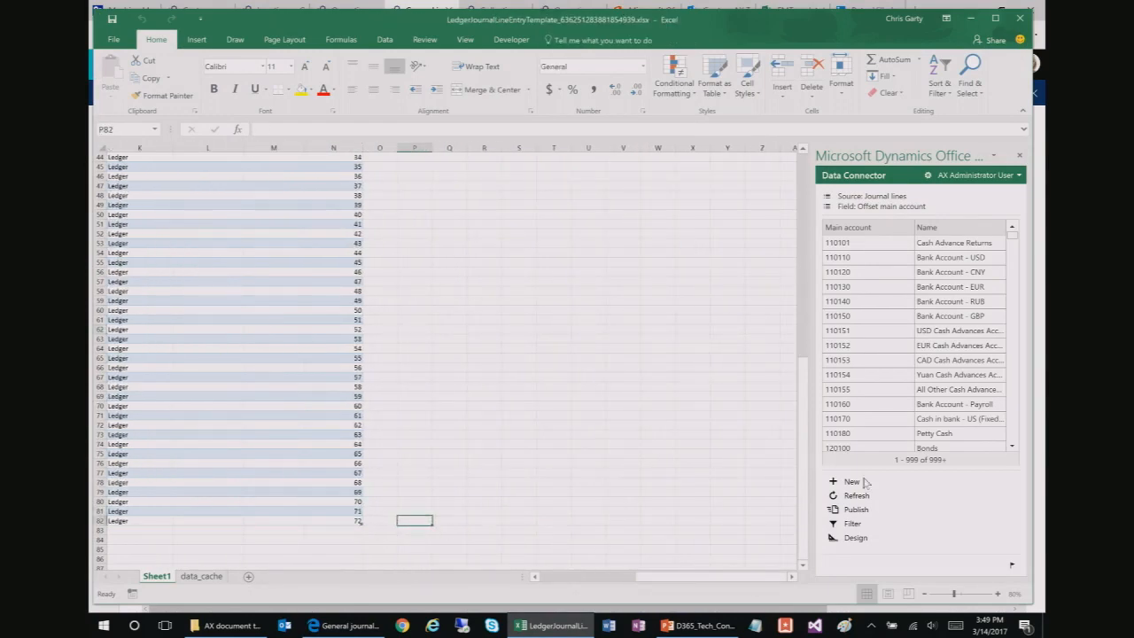
left_click(1011, 565)
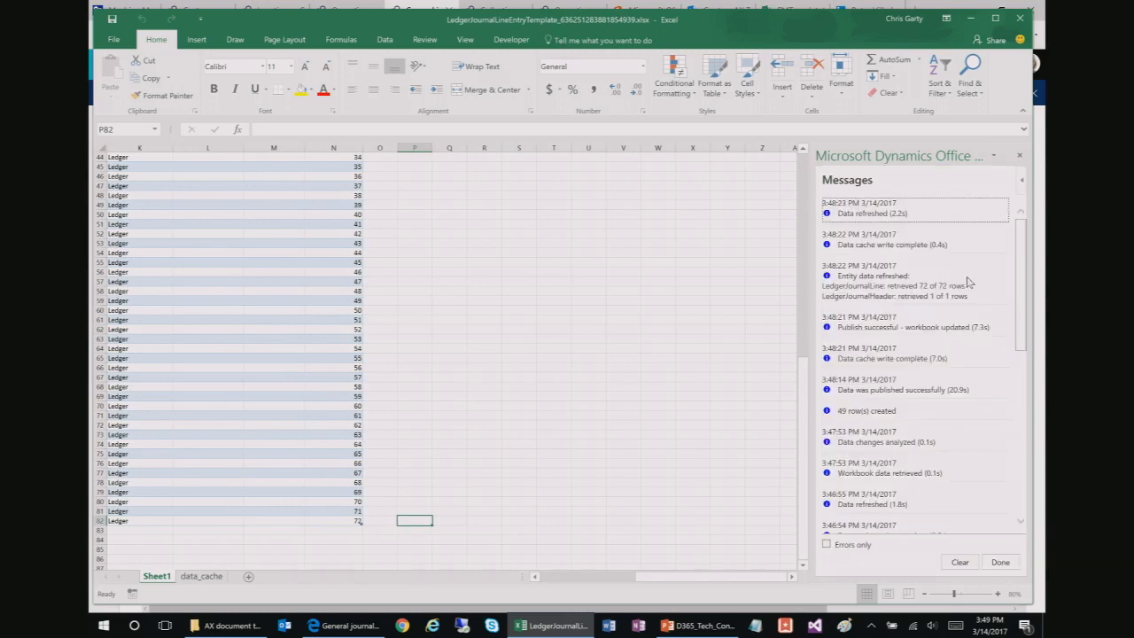
Step: Read the publish messages: 72 of 72 rows retrieved, 49 created, 20.9s publish, 7.3s update
left_click_drag(965, 286, 908, 289)
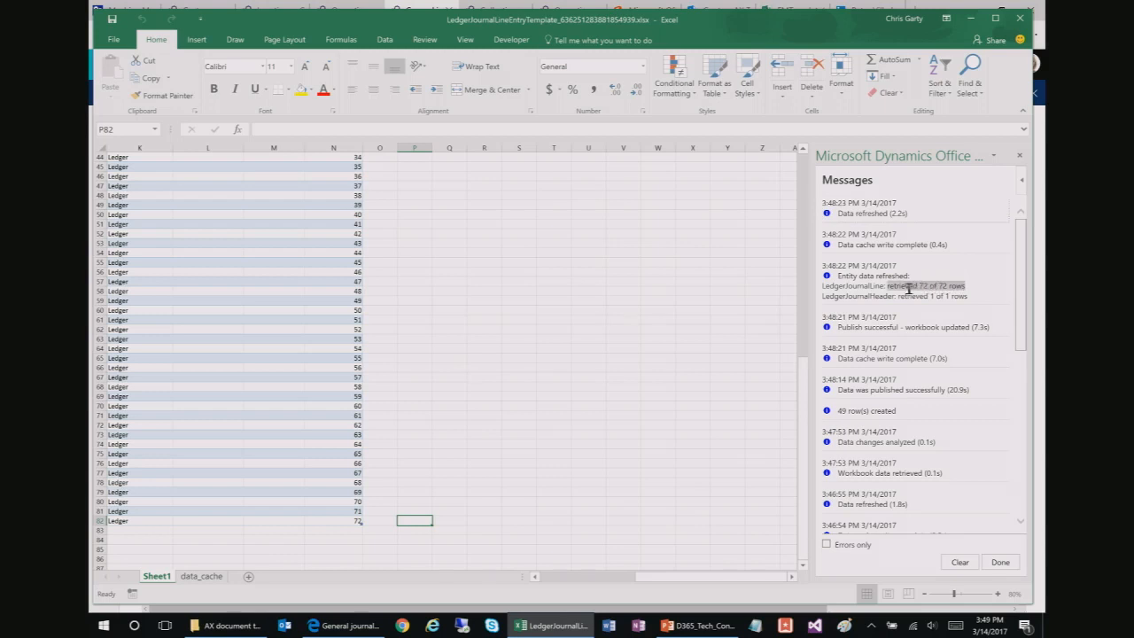
left_click_drag(1018, 309, 927, 327)
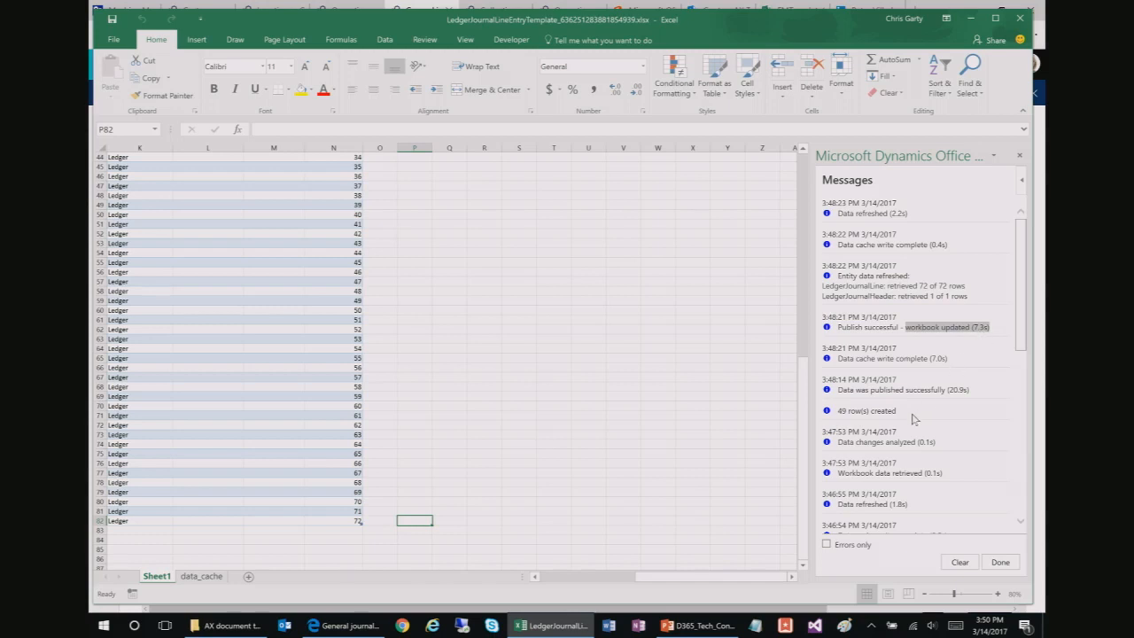
left_click_drag(896, 412, 839, 416)
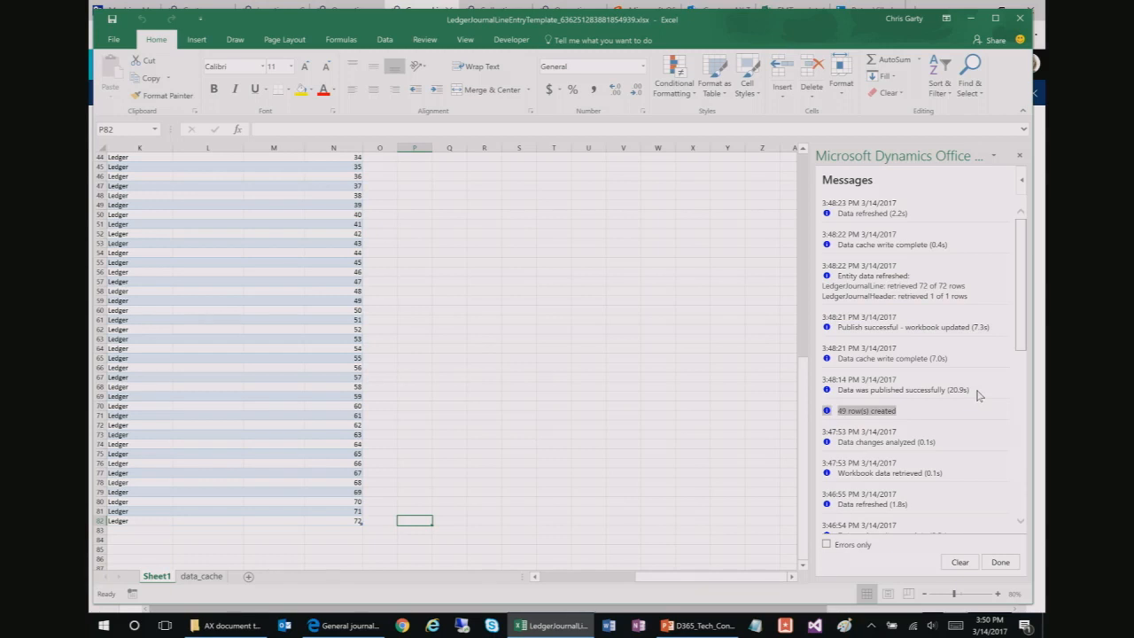
left_click_drag(974, 391, 857, 395)
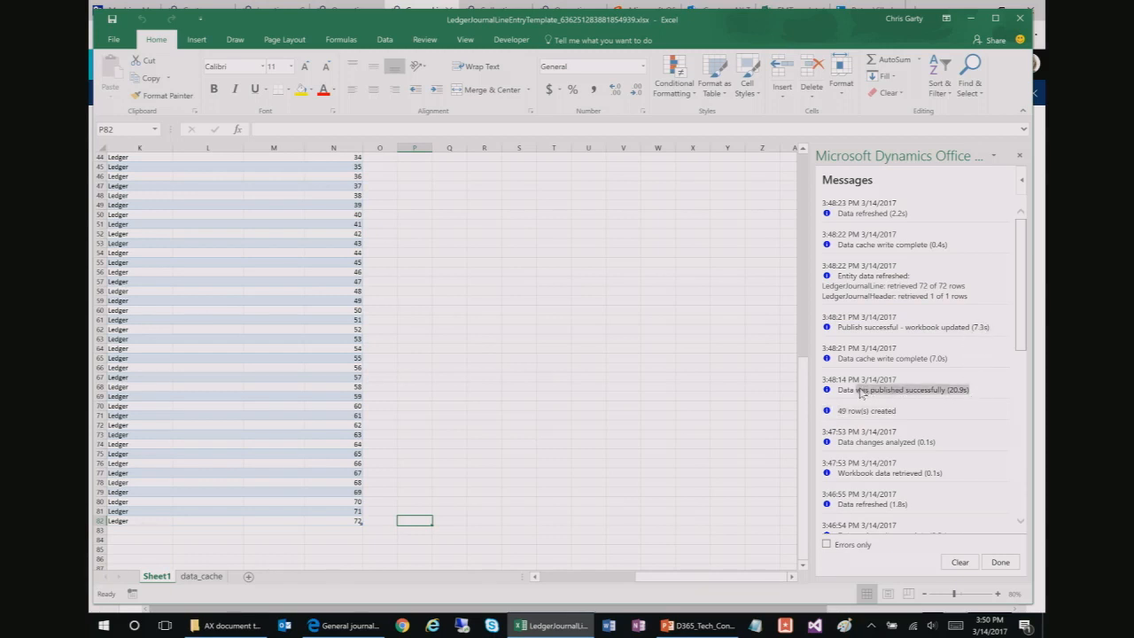
left_click(974, 392)
left_click_drag(980, 392, 928, 360)
left_click(955, 360)
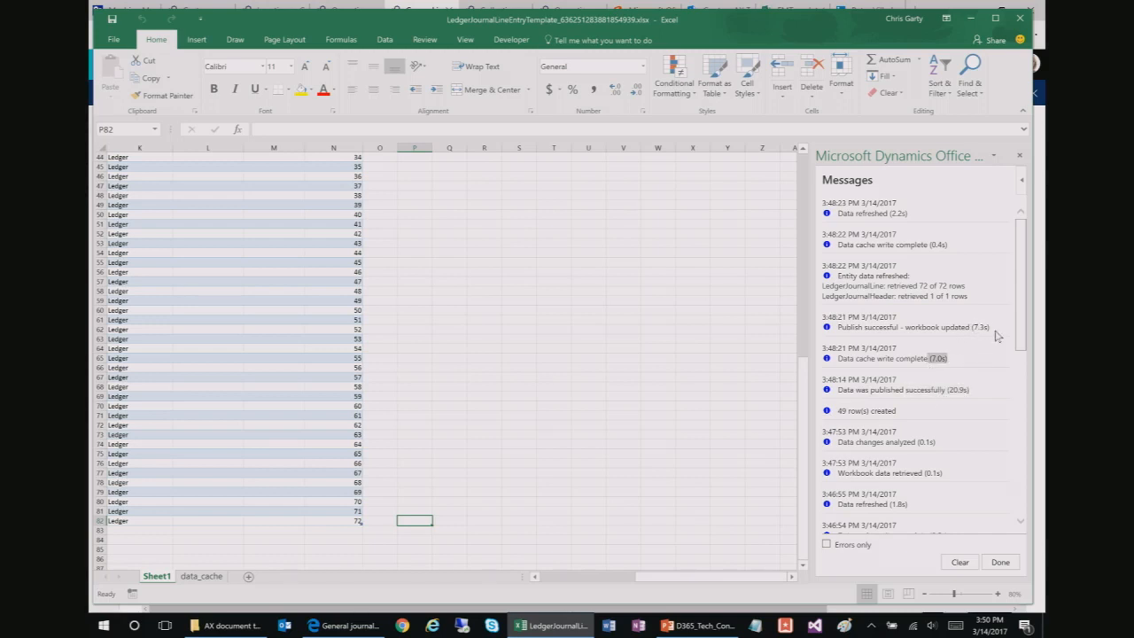
left_click_drag(991, 328, 969, 329)
Step: Toggle the log's Errors only filter on and off, close it, and select row 74's description
left_click(1006, 562)
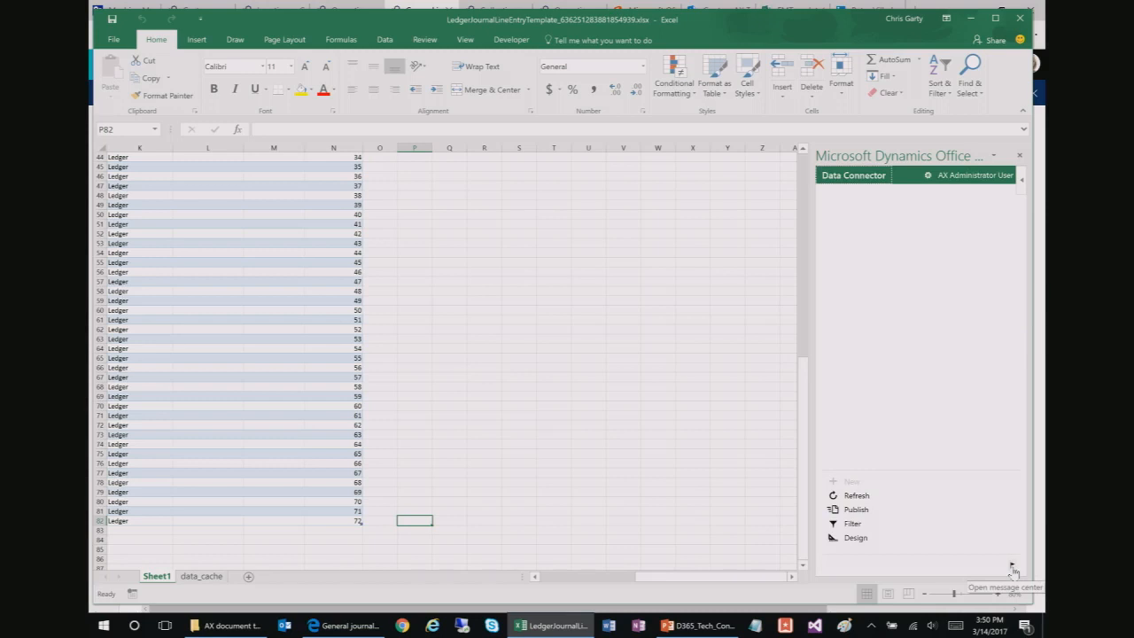
left_click(1012, 567)
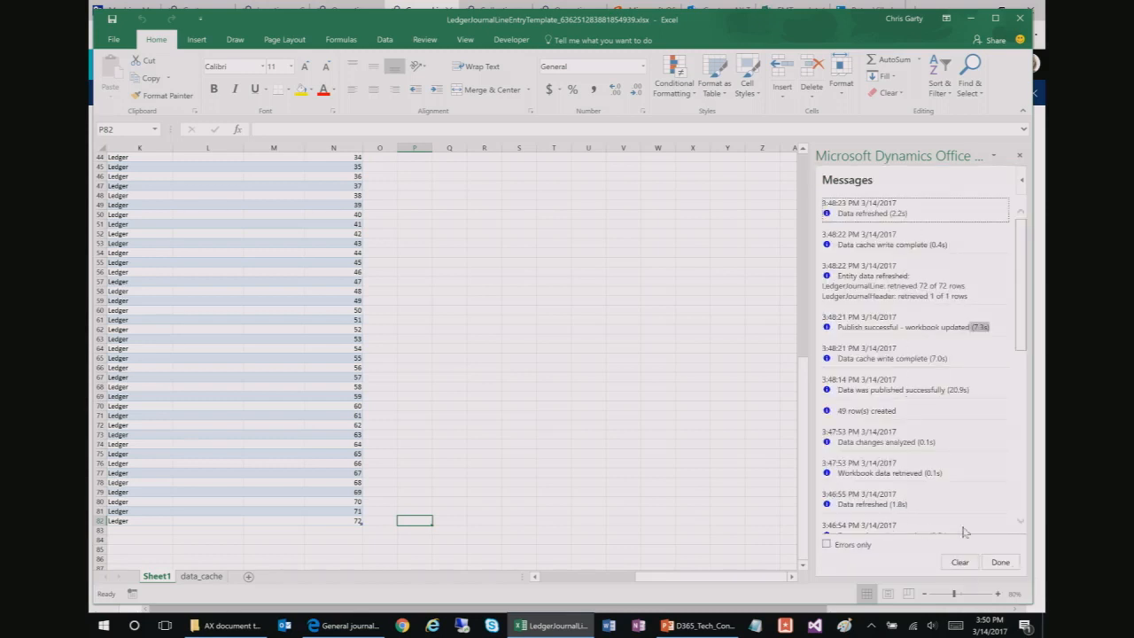
left_click(827, 545)
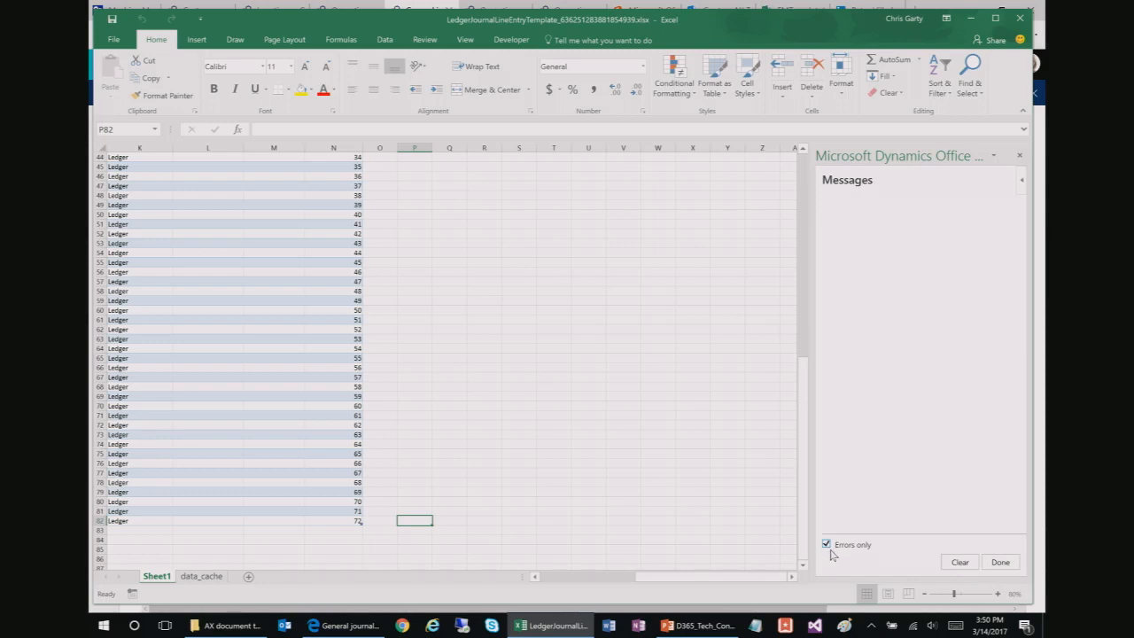
left_click(827, 545)
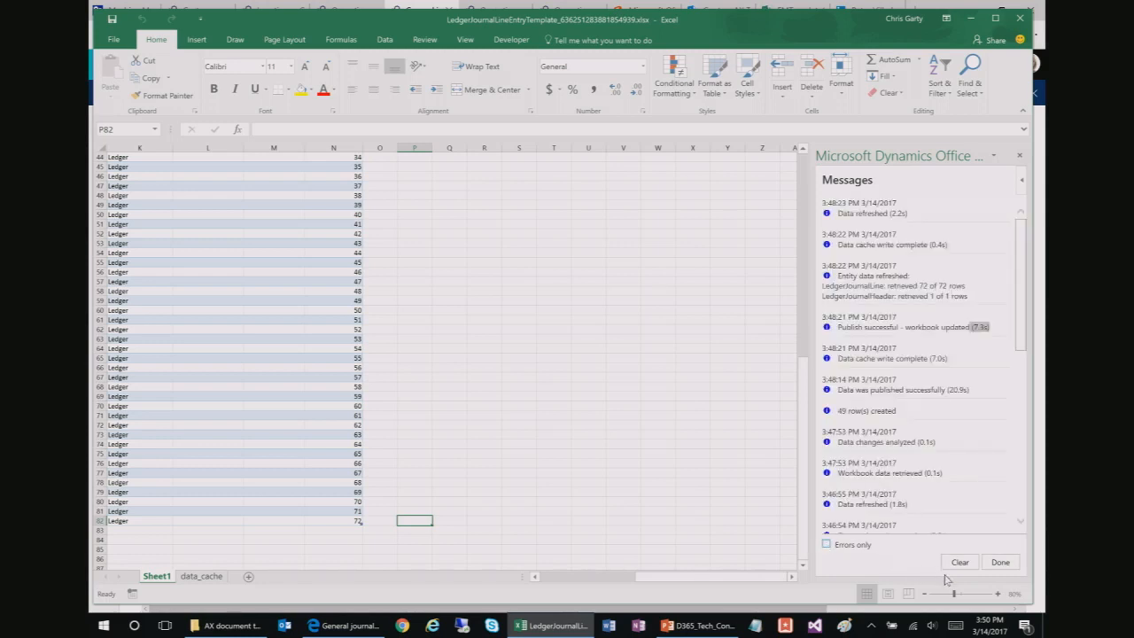
left_click(999, 561)
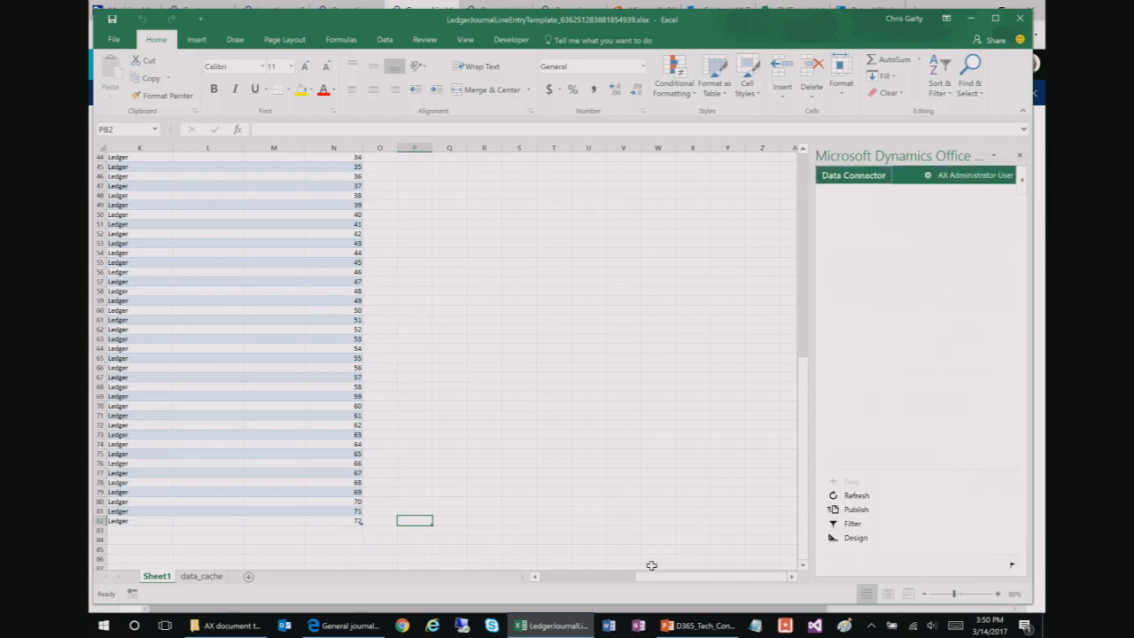
left_click_drag(658, 577, 552, 580)
left_click(475, 443)
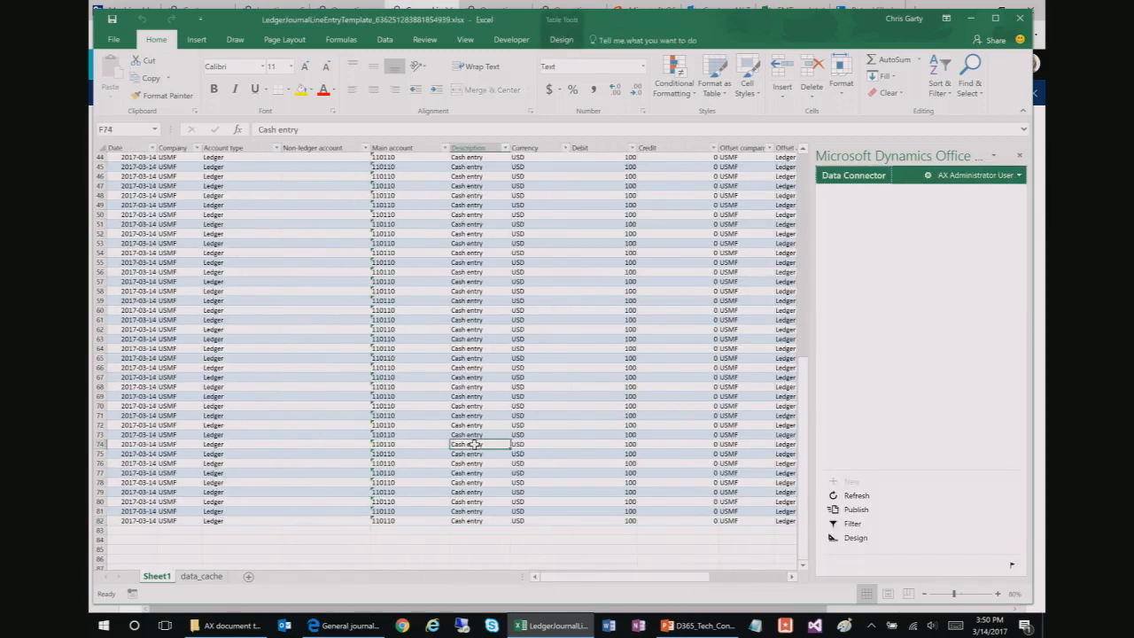
Step: In Edge, open batch 00339's journal voucher and scroll its Cash entry lines totalling 7,300.00 debit
scroll(456, 420, "up", 9)
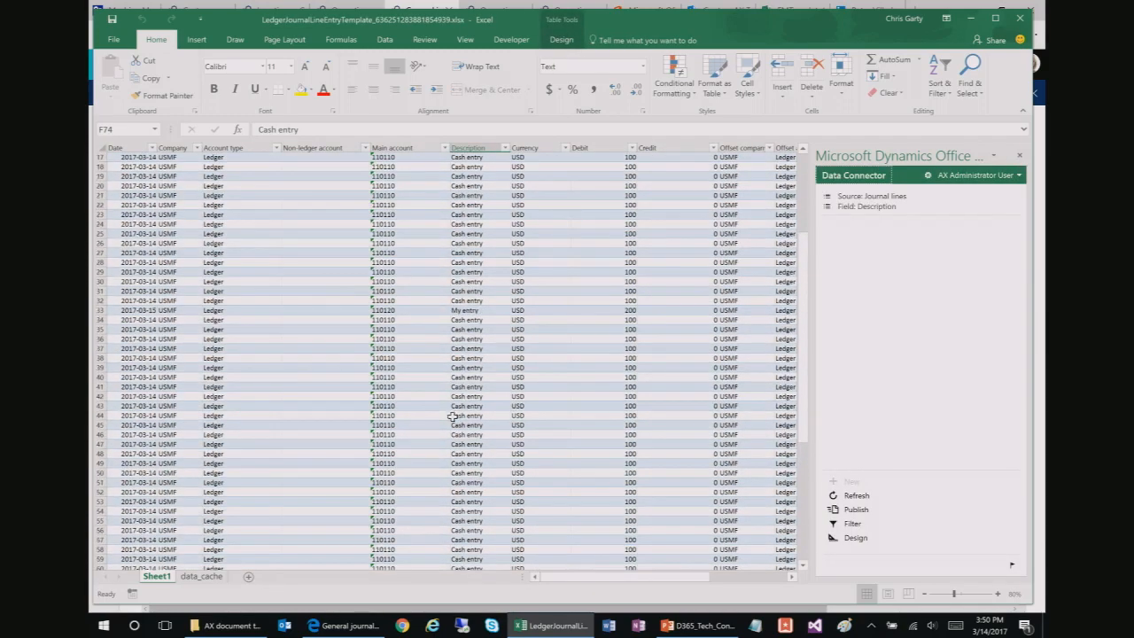
key("alt+Tab")
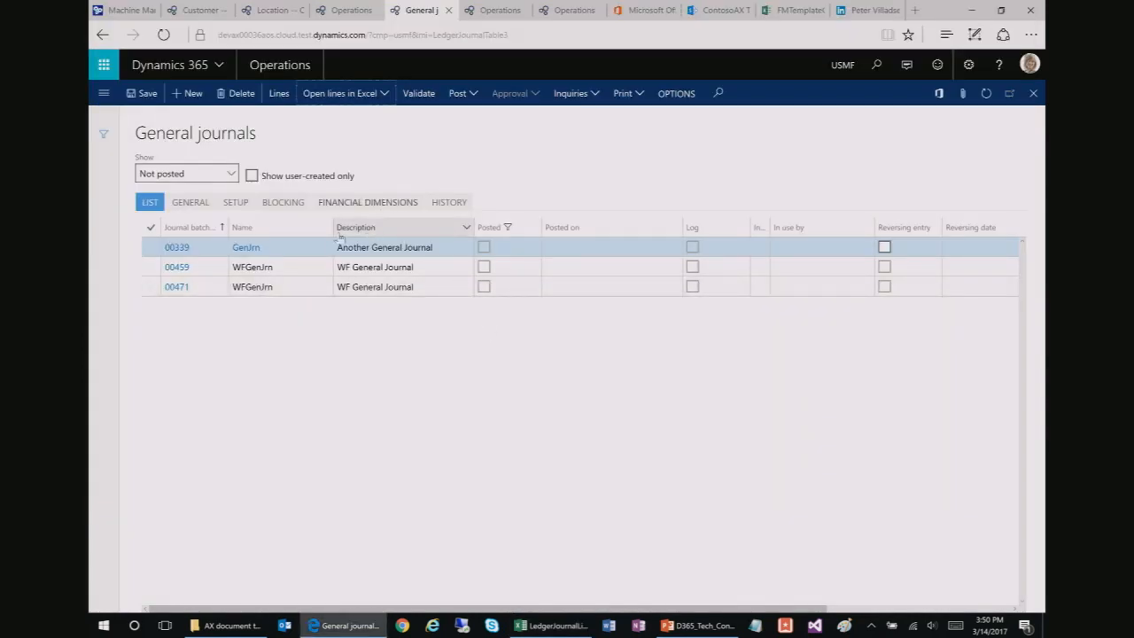
left_click(185, 249)
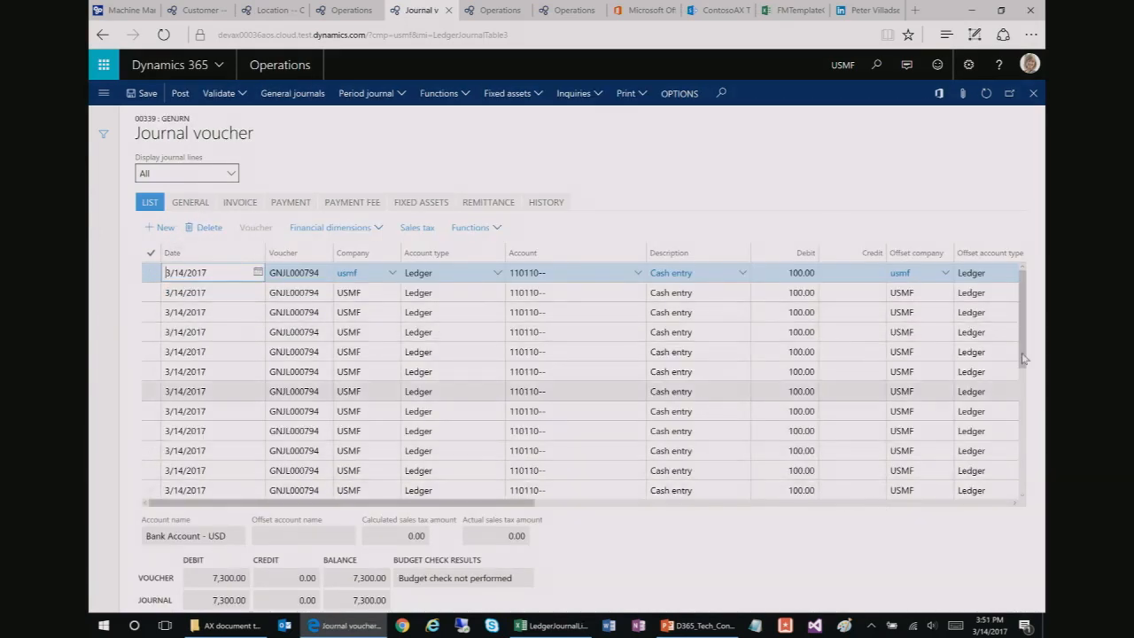
left_click_drag(1027, 380, 1010, 496)
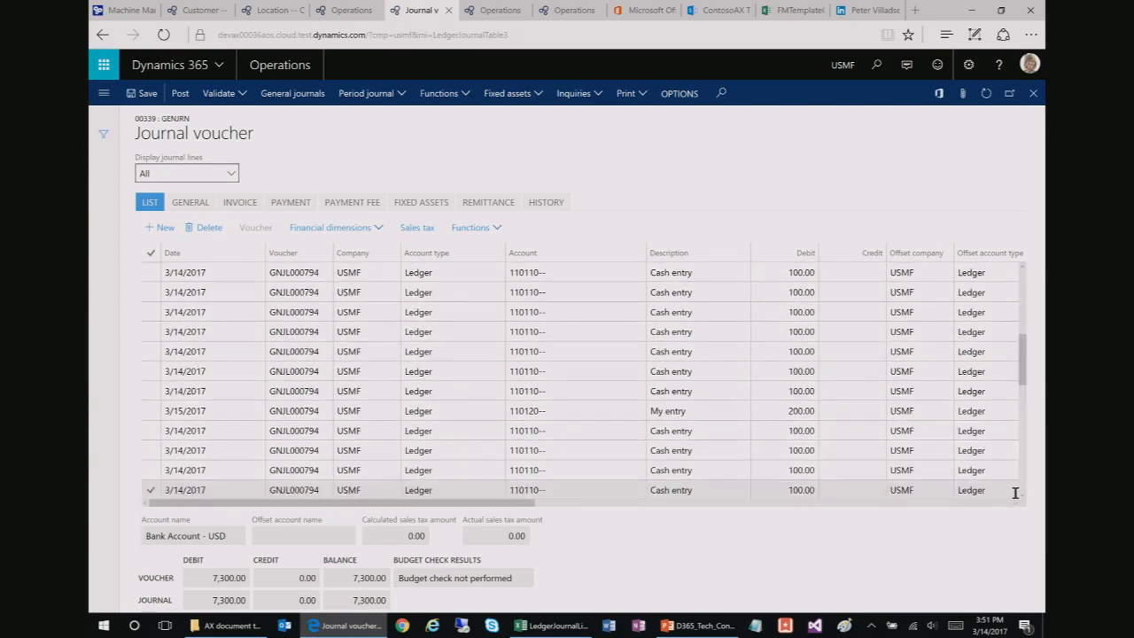
left_click(1023, 481)
left_click(1023, 481)
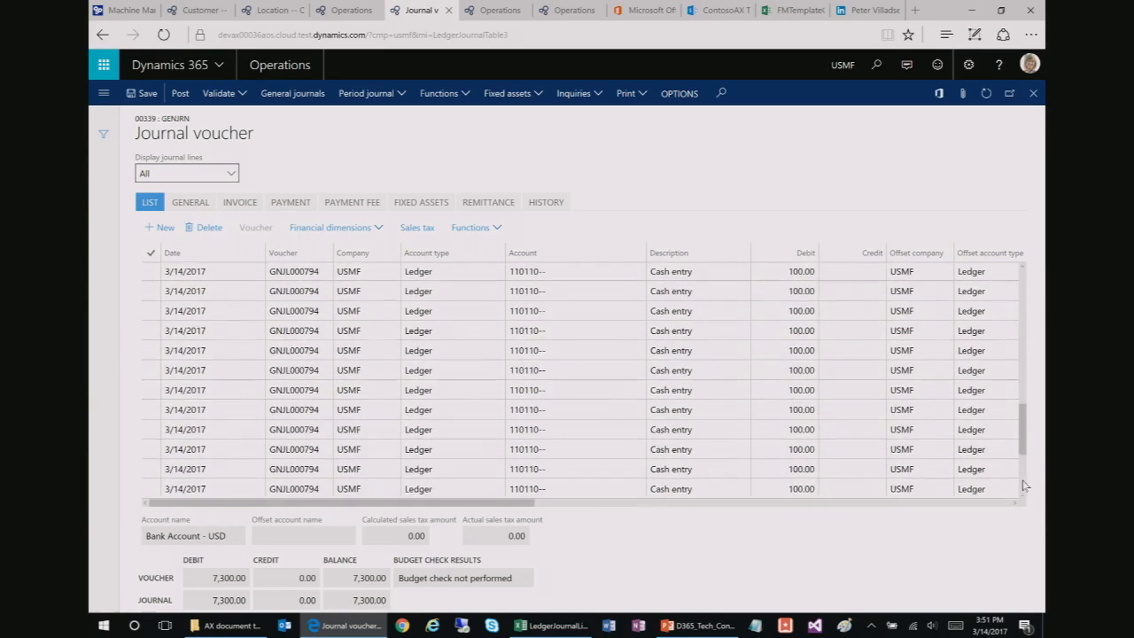
left_click(1023, 481)
left_click_drag(1023, 479, 1028, 283)
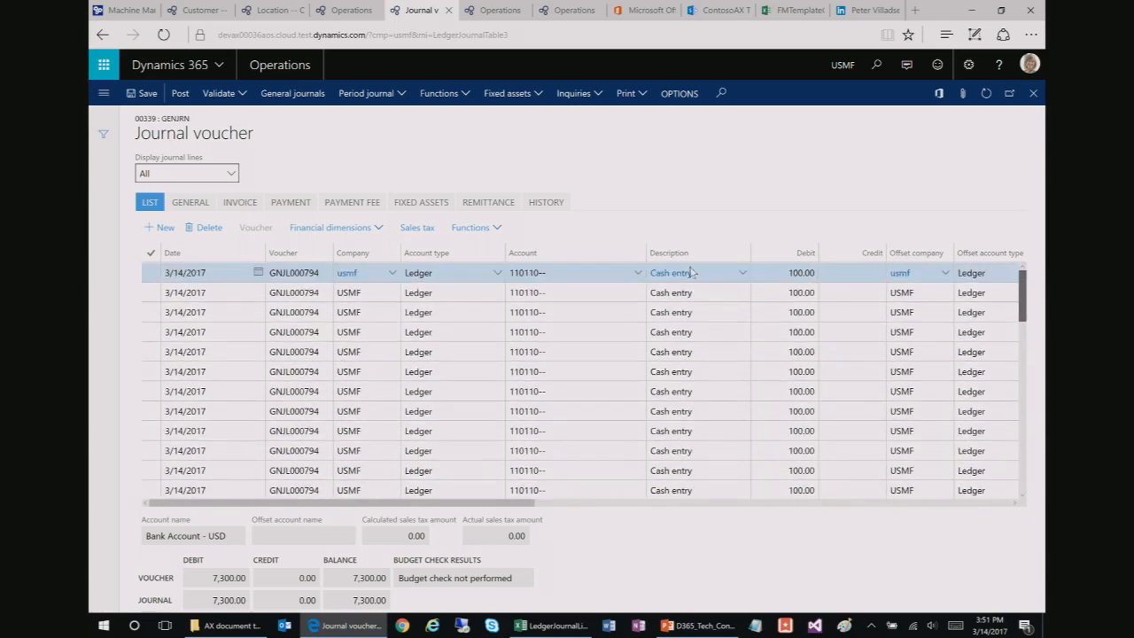
scroll(681, 289, "down", 6)
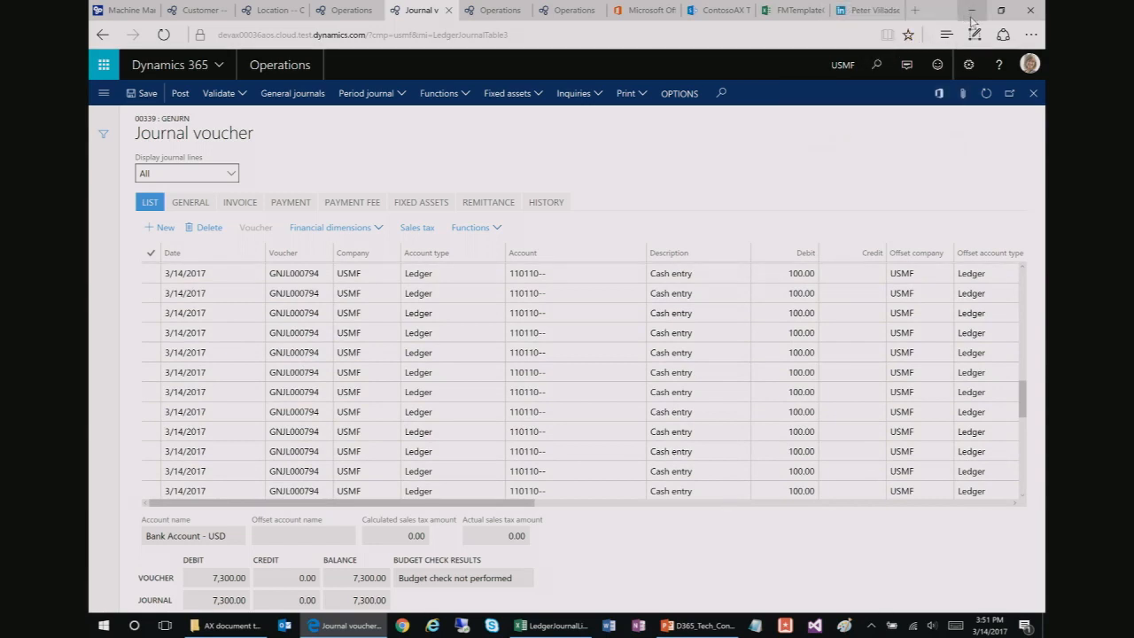
left_click(971, 19)
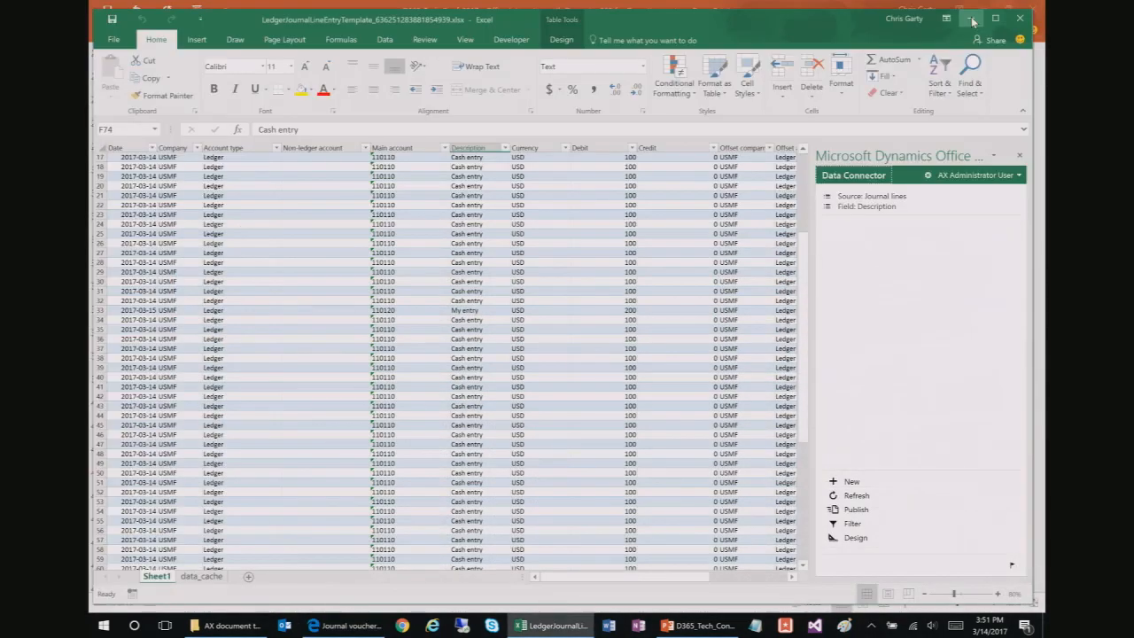
left_click(673, 443)
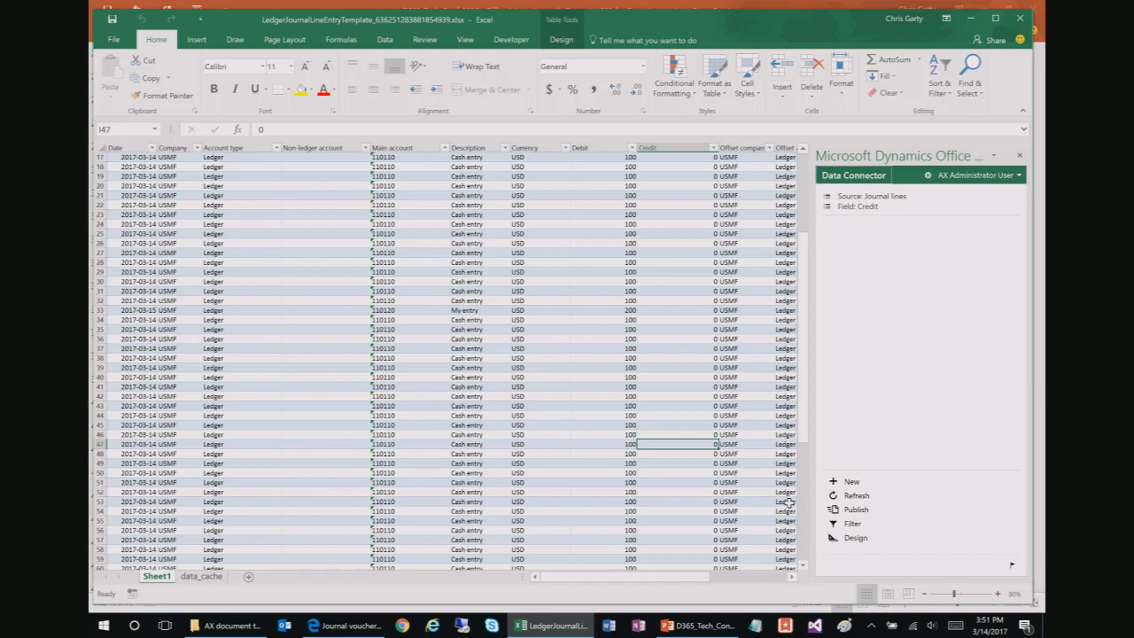
key("alt+Tab")
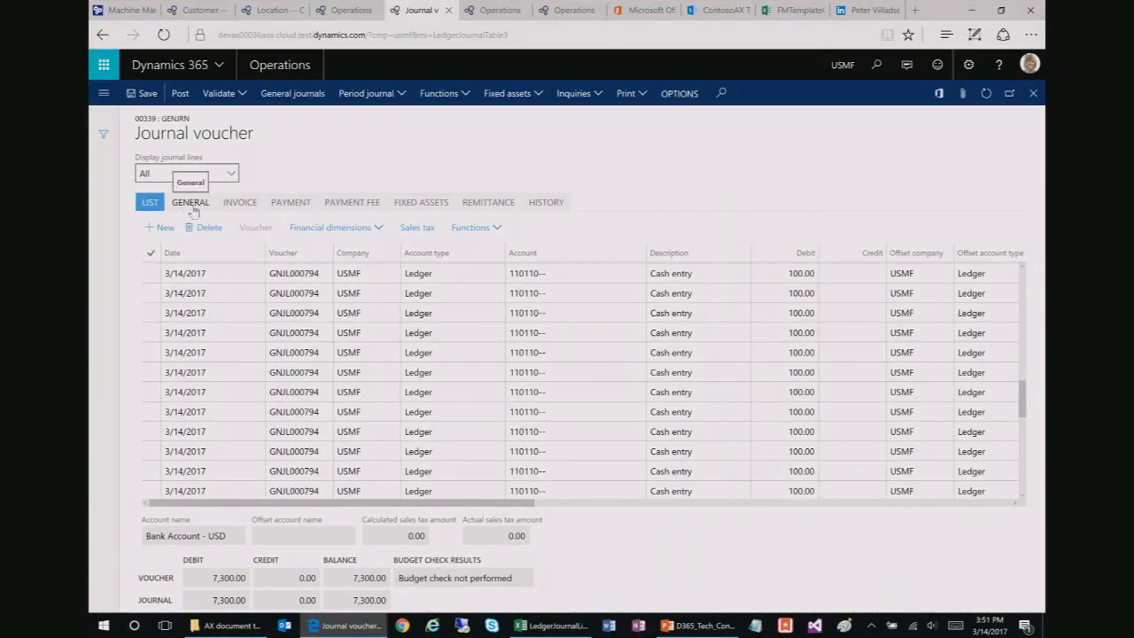
Step: Check the voucher's Invoice tab details, then minimize the browser to bring Excel back
left_click(242, 205)
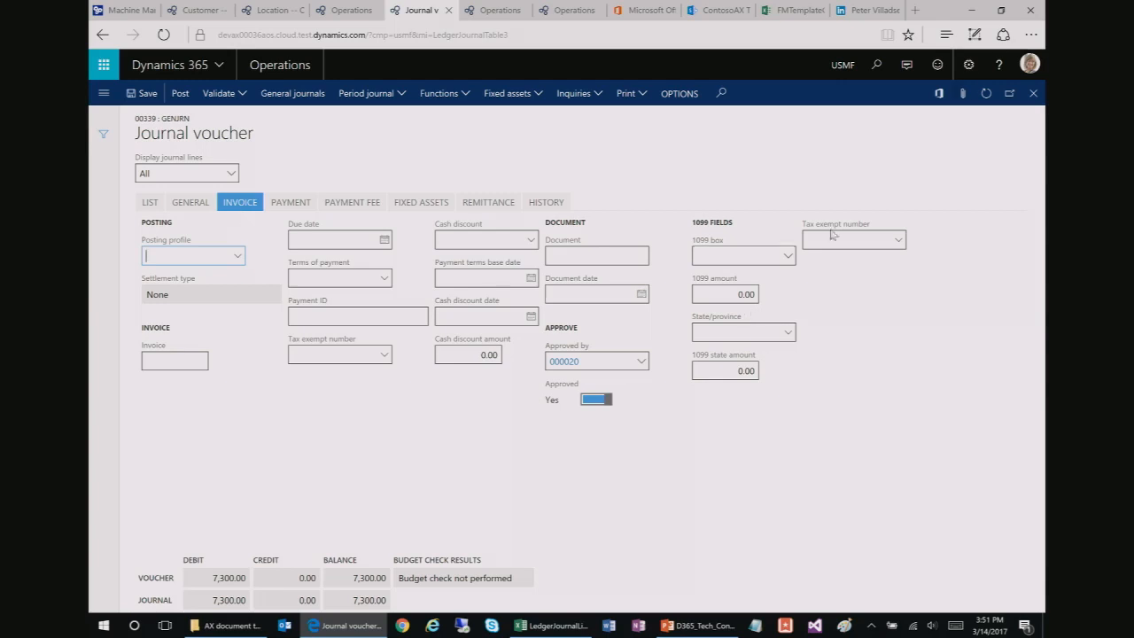
left_click(972, 10)
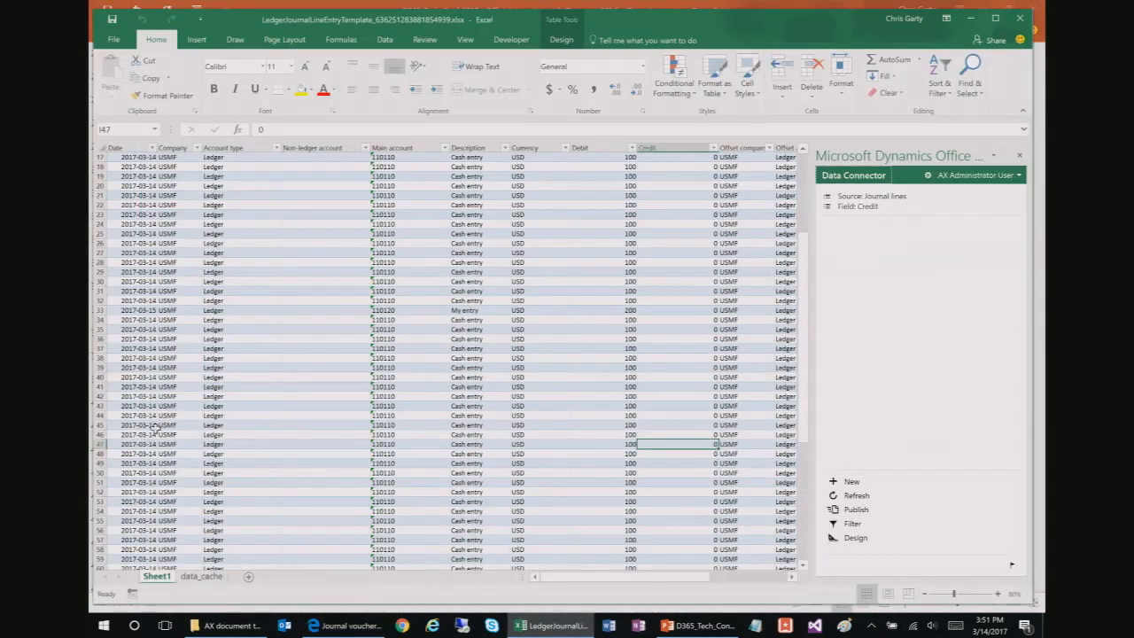
Step: Select rows 46–47, view the Offset account type values, then the row 36 Main account lookup
left_click_drag(149, 434, 623, 439)
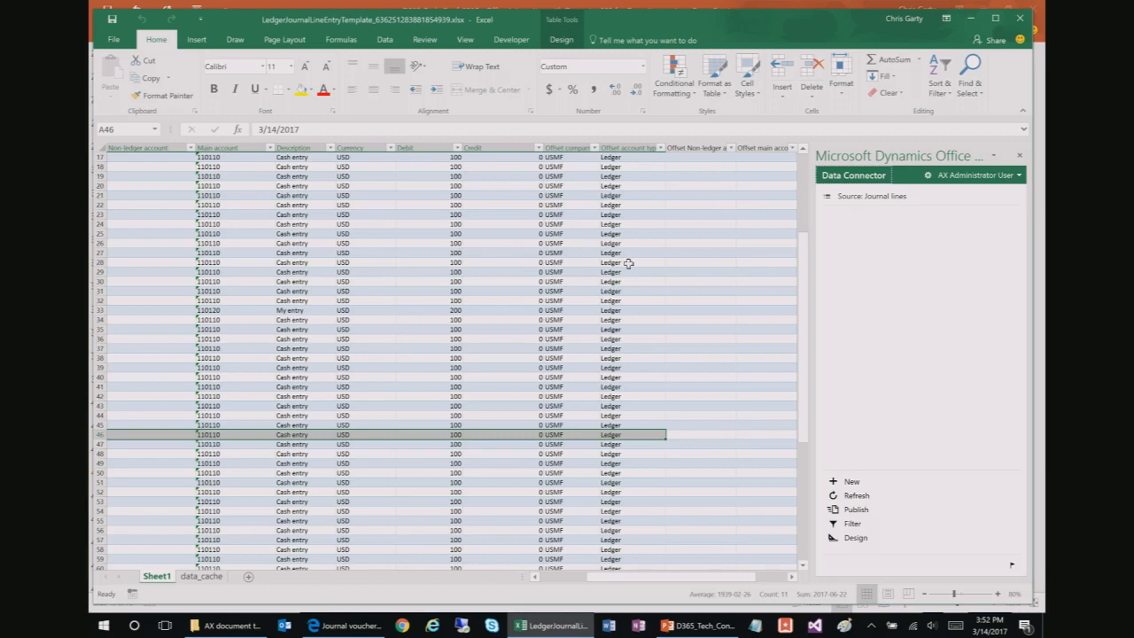
left_click(638, 347)
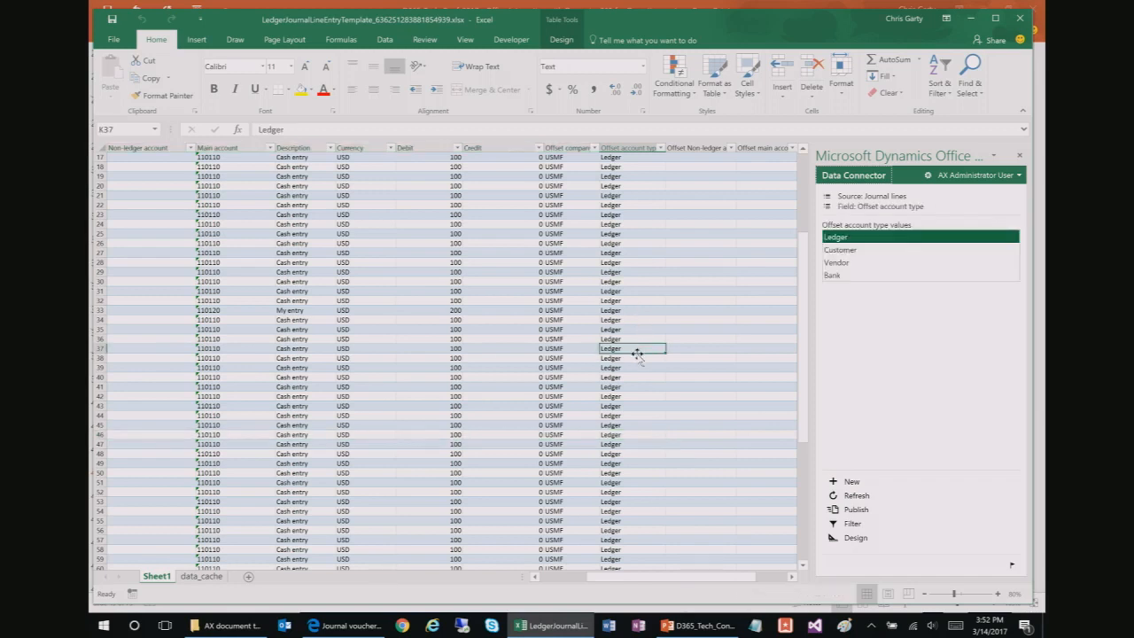
left_click_drag(624, 577, 623, 578)
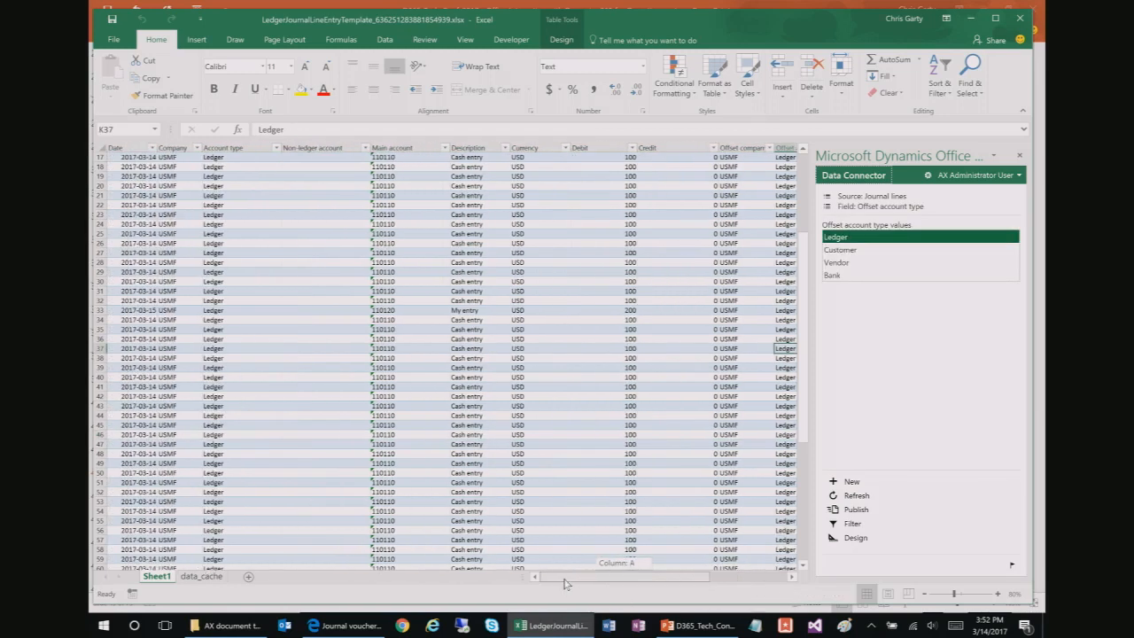
left_click(437, 340)
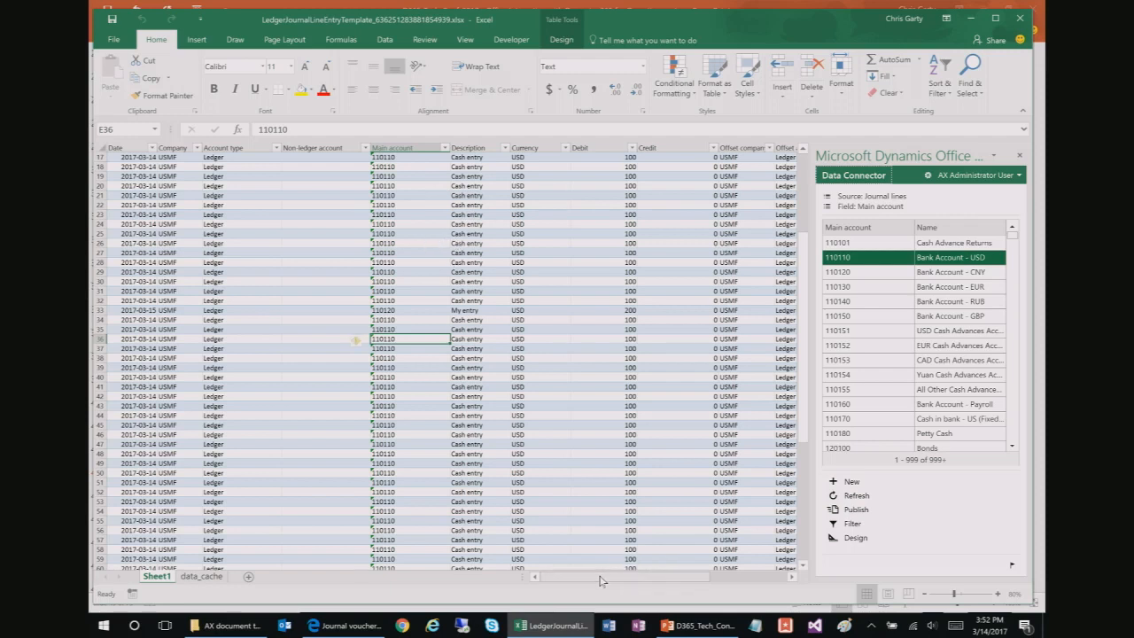
scroll(461, 420, "up", 2)
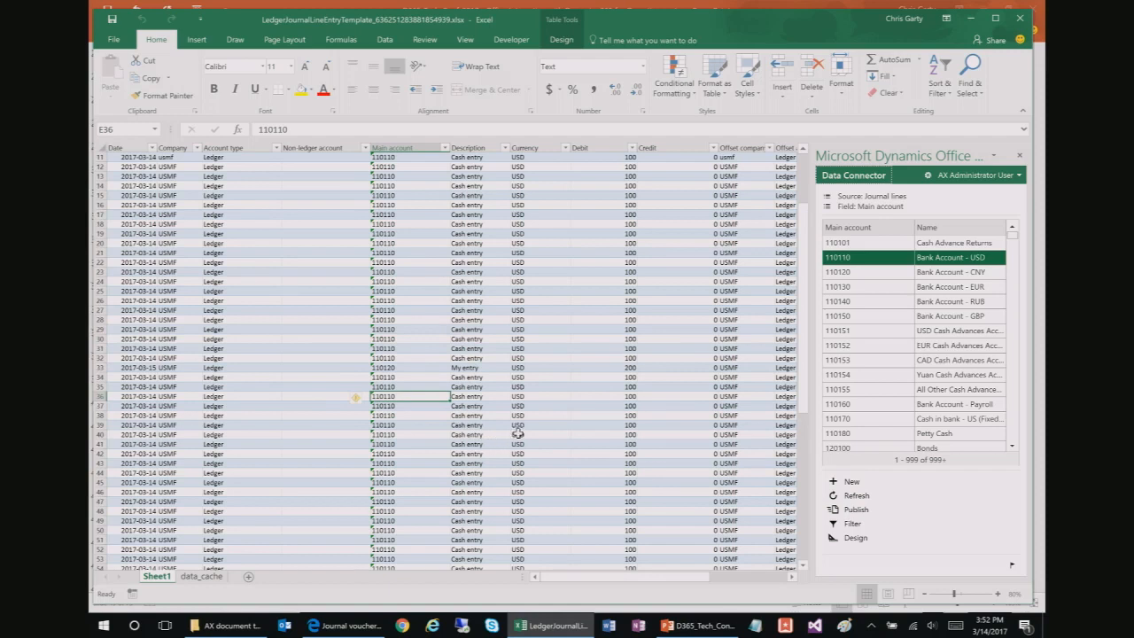
left_click(420, 377)
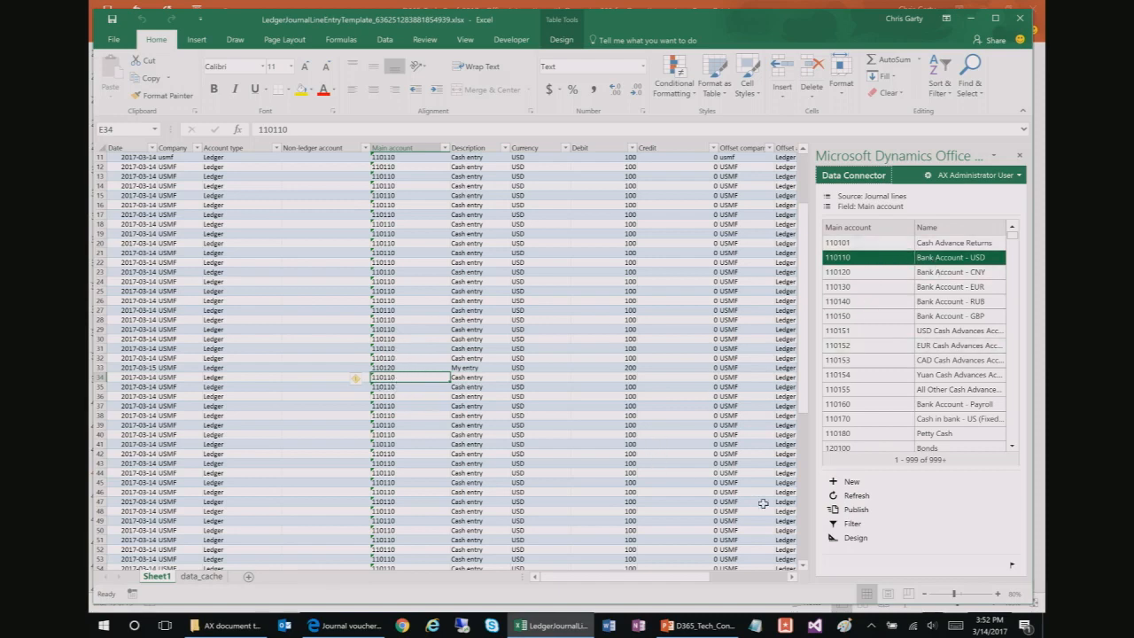
left_click(804, 496)
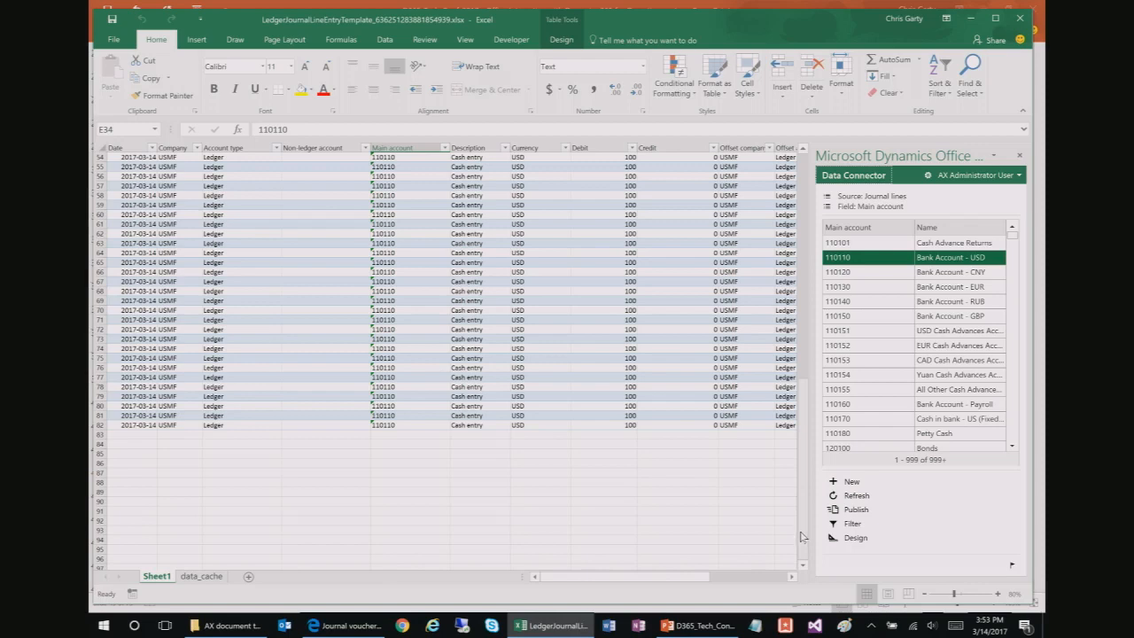
mouse_move(700, 625)
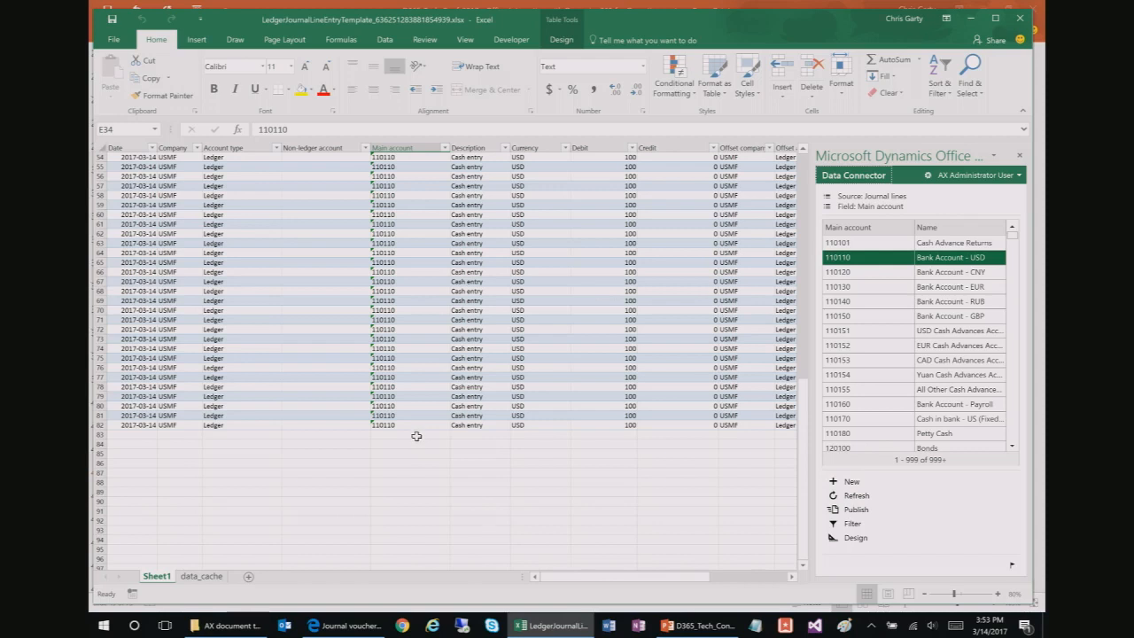
left_click(391, 425)
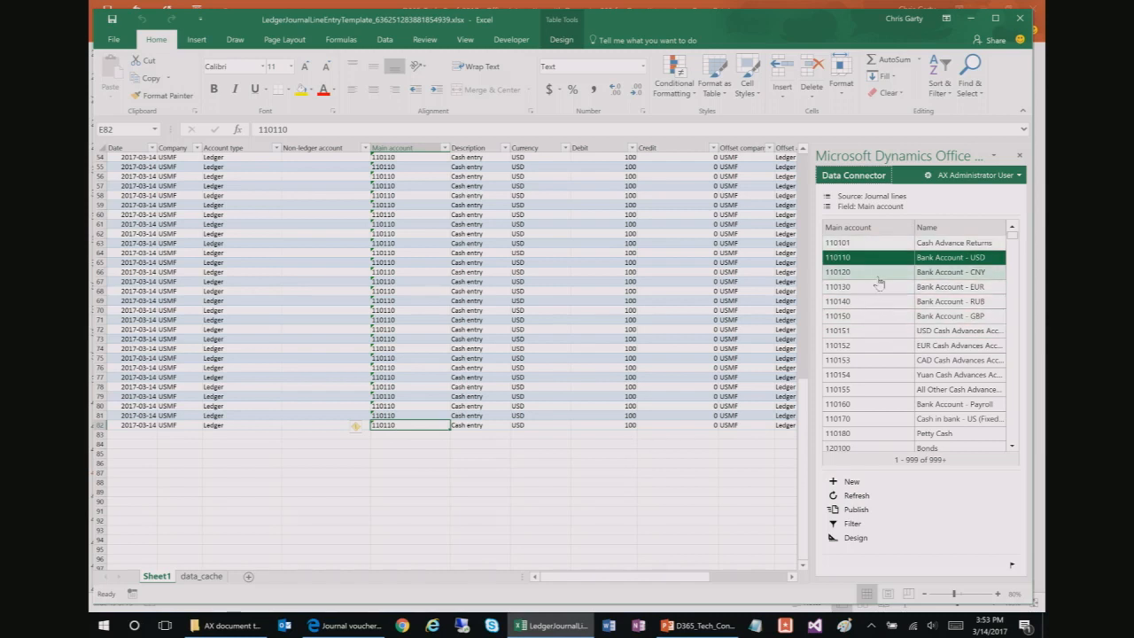
left_click_drag(804, 418, 804, 243)
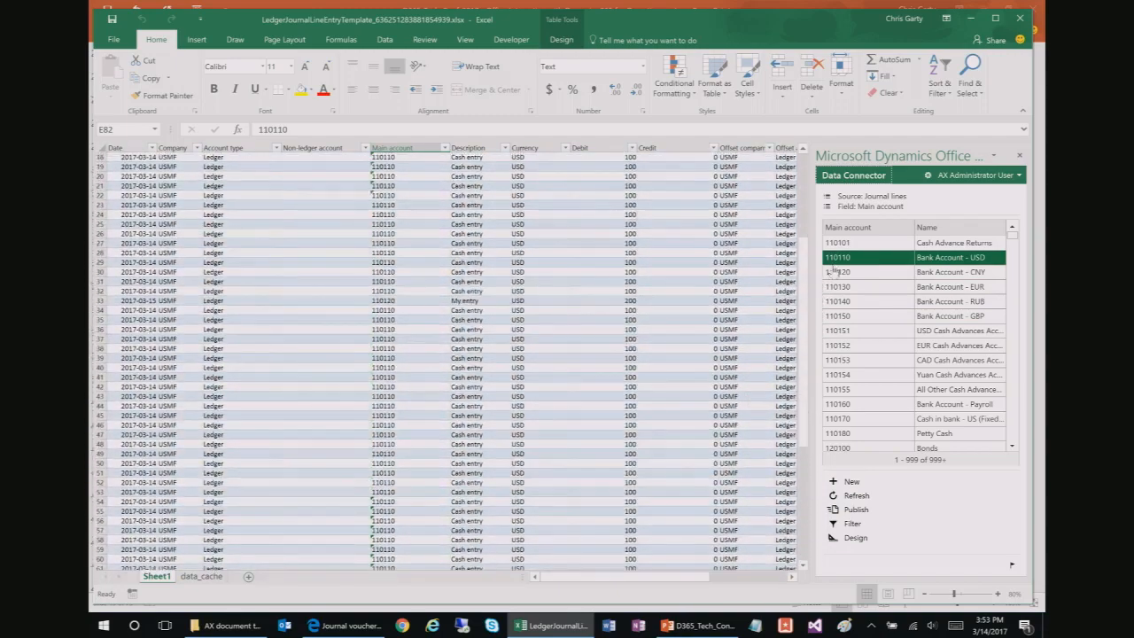
left_click(400, 298)
left_click(439, 329)
left_click(402, 300)
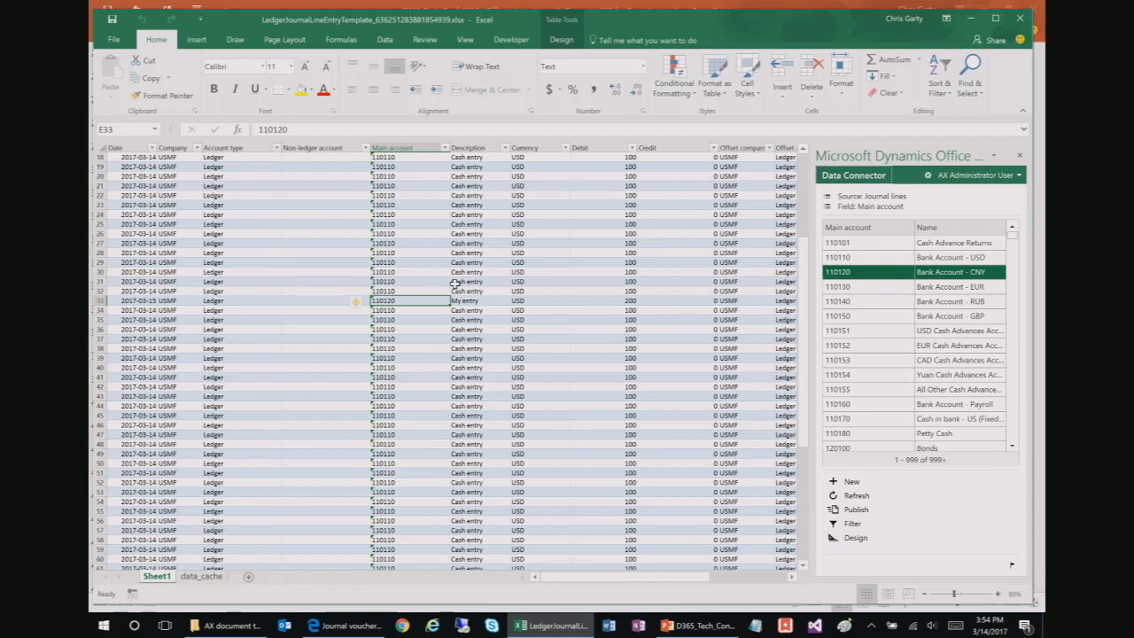
left_click(497, 310)
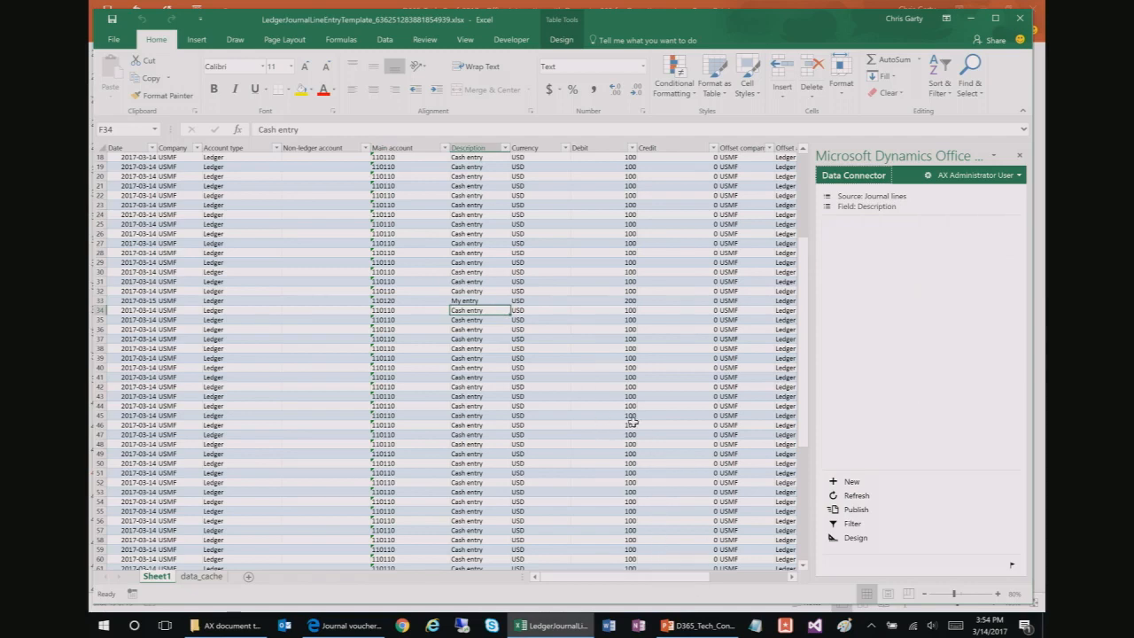
Step: Select the GenJrn journal name in C5 and open the Data Connector's Design view
left_click_drag(804, 388, 812, 259)
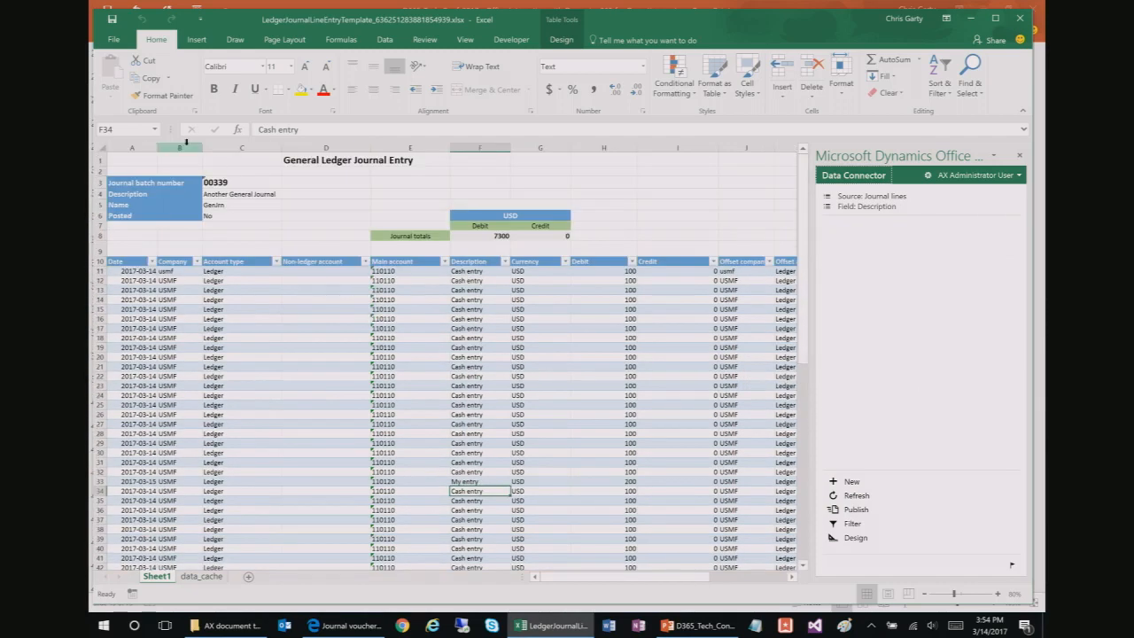
left_click(207, 205)
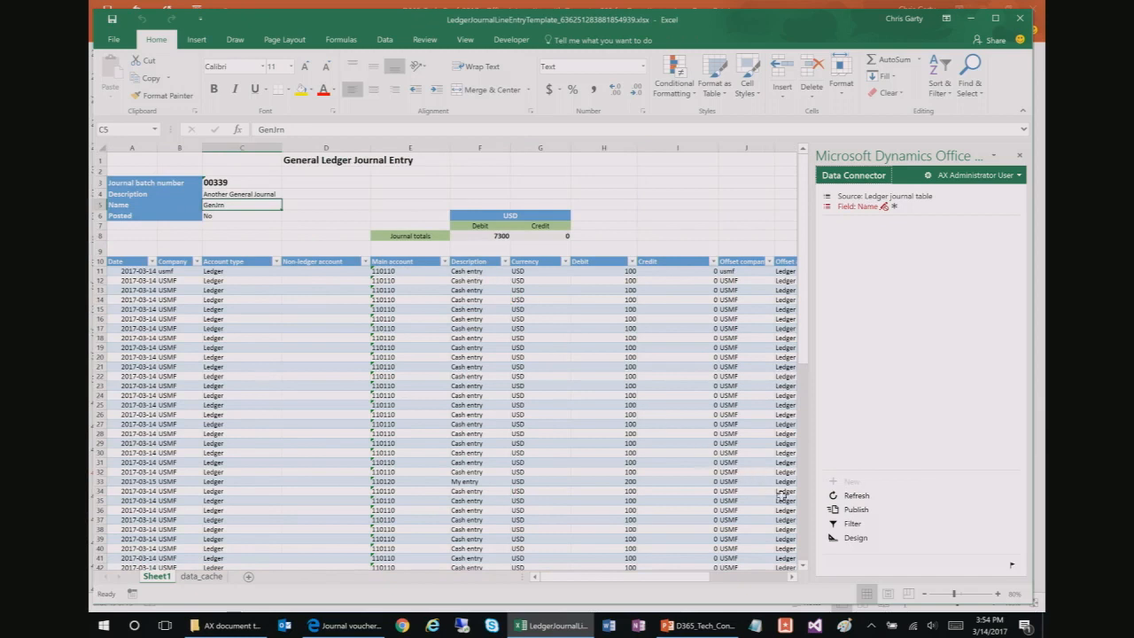
left_click(853, 541)
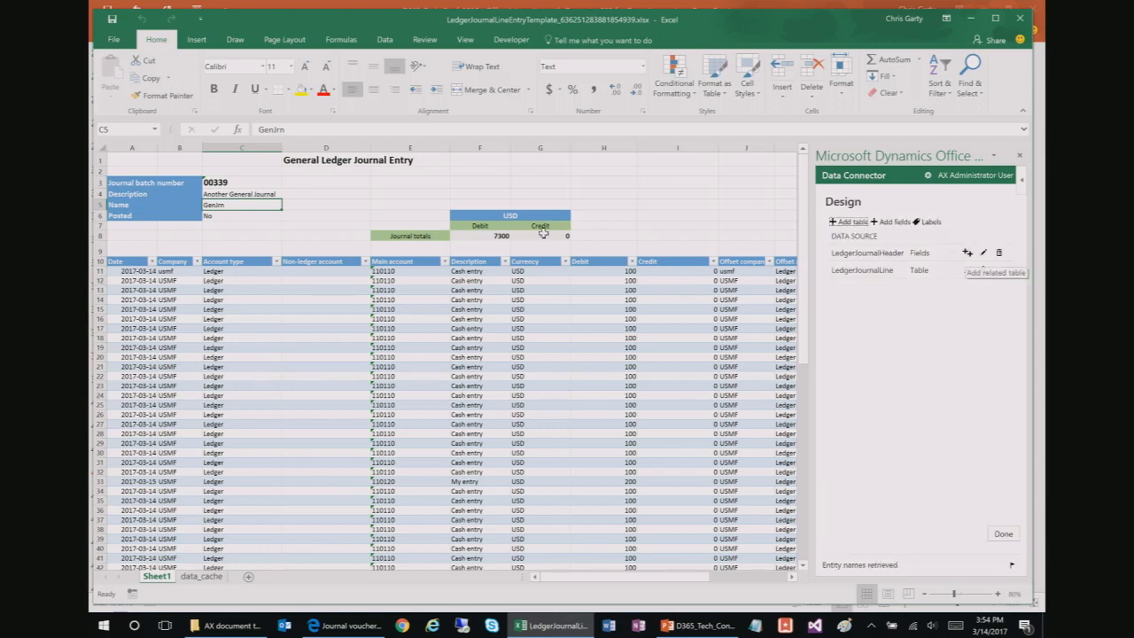
left_click(279, 184)
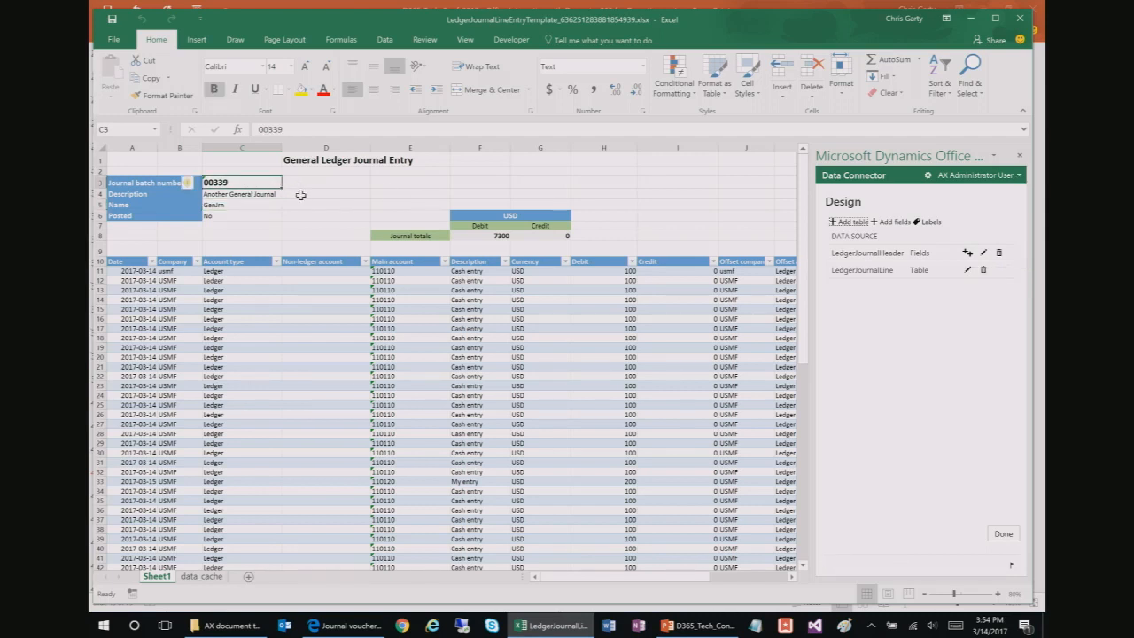
left_click(258, 171)
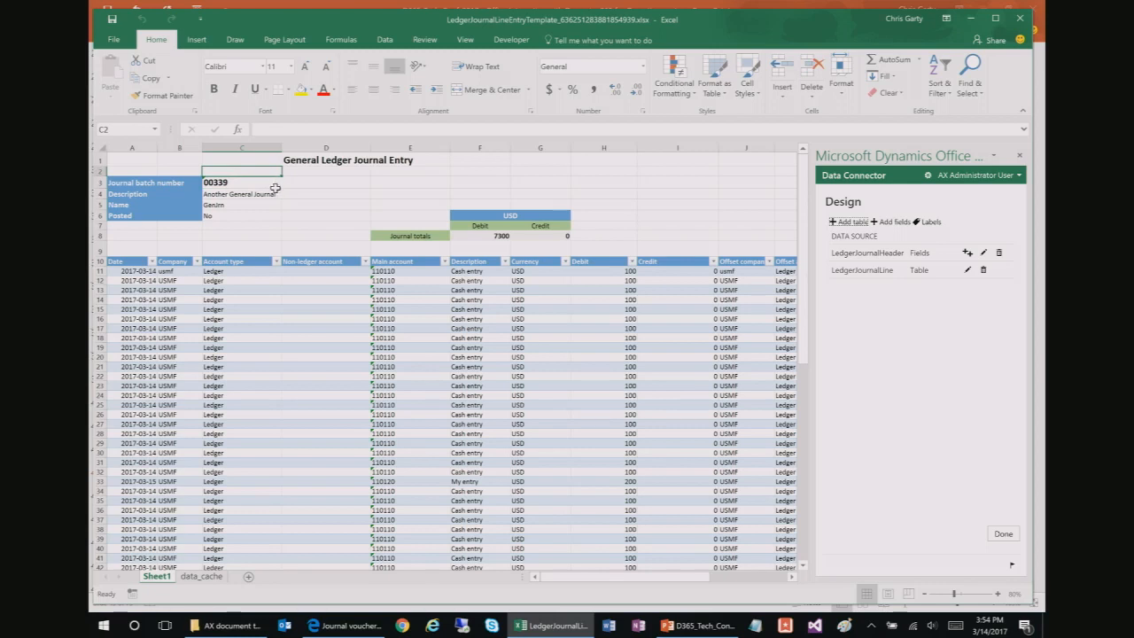
left_click(227, 182)
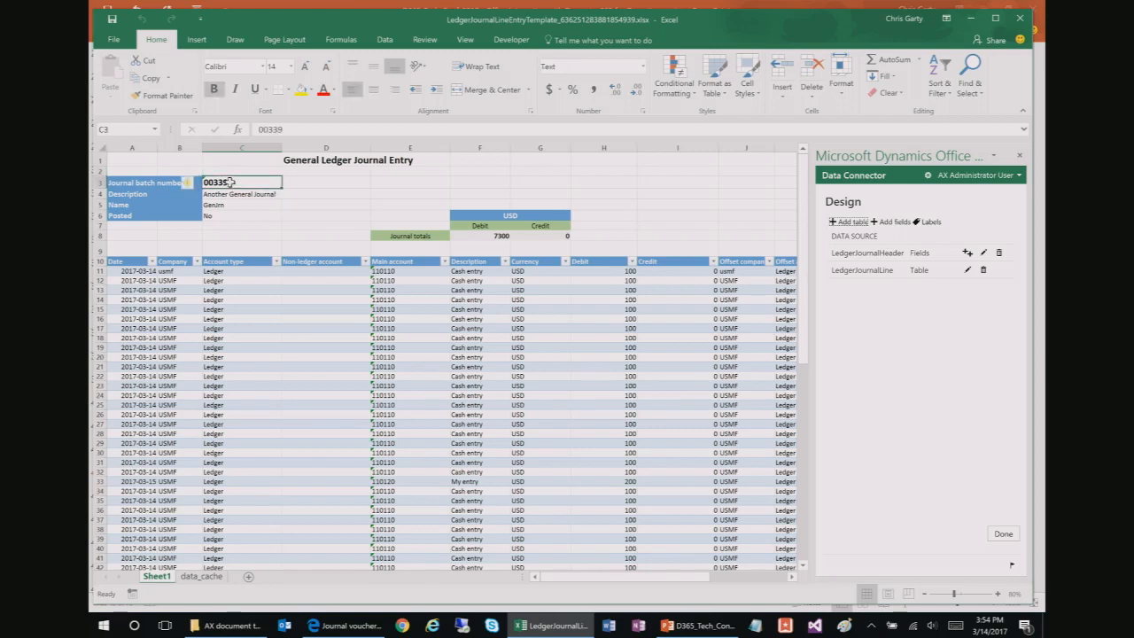
left_click(156, 159)
left_click_drag(158, 159, 351, 218)
left_click_drag(255, 191, 251, 186)
left_click(251, 186)
left_click(1001, 534)
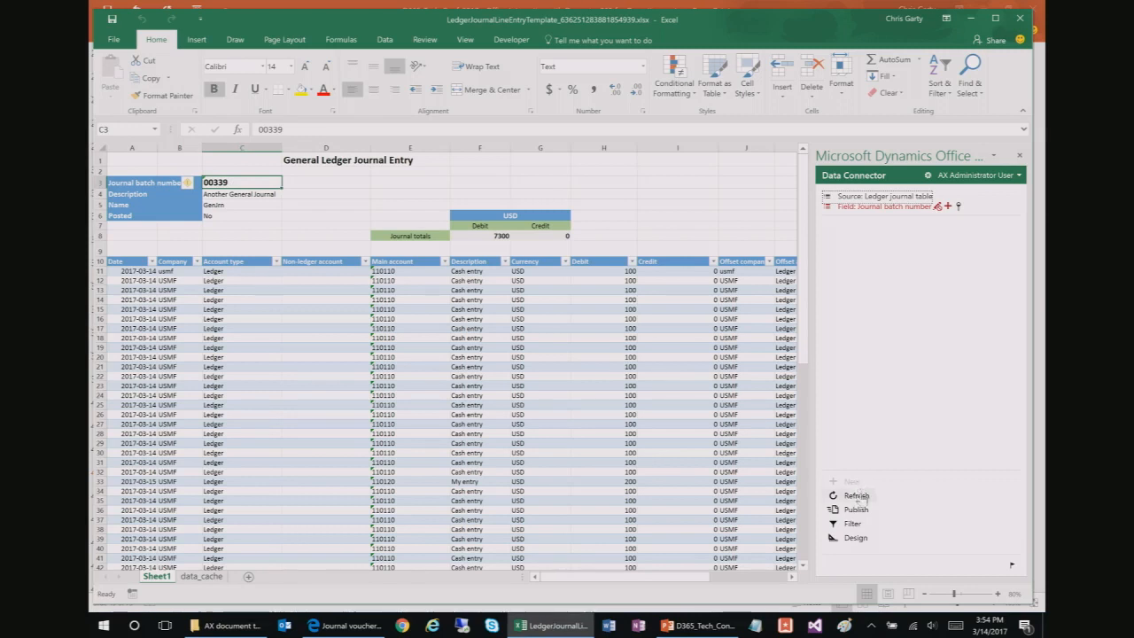
left_click(855, 541)
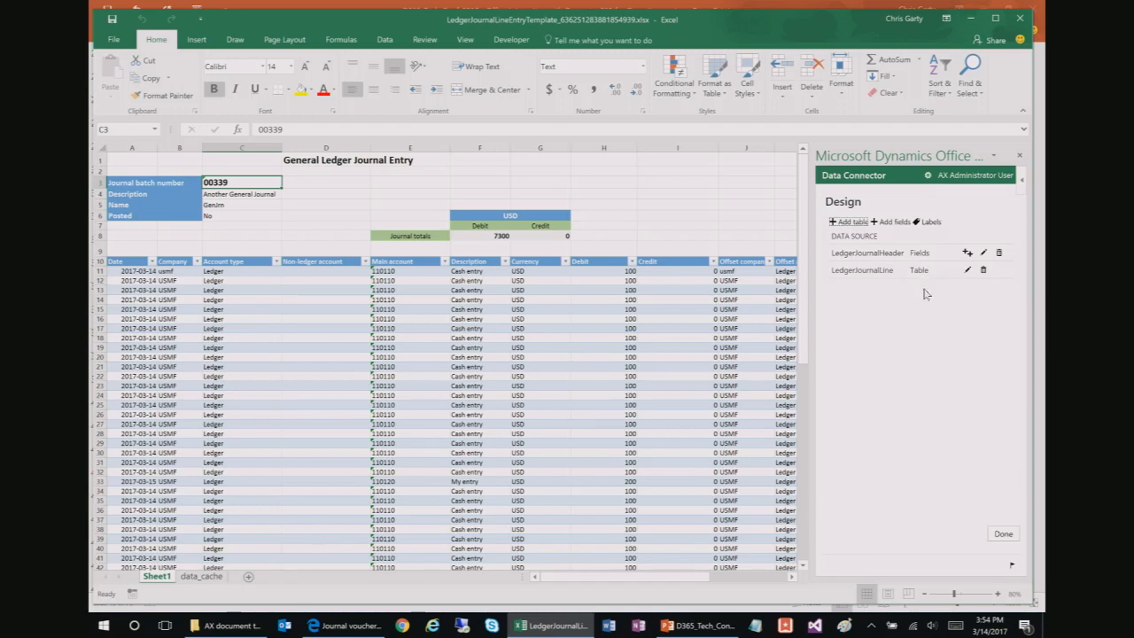
Step: Start adding LedgerJournalLine - Journal lines as a related table, then cancel it and finish with Done
left_click(968, 255)
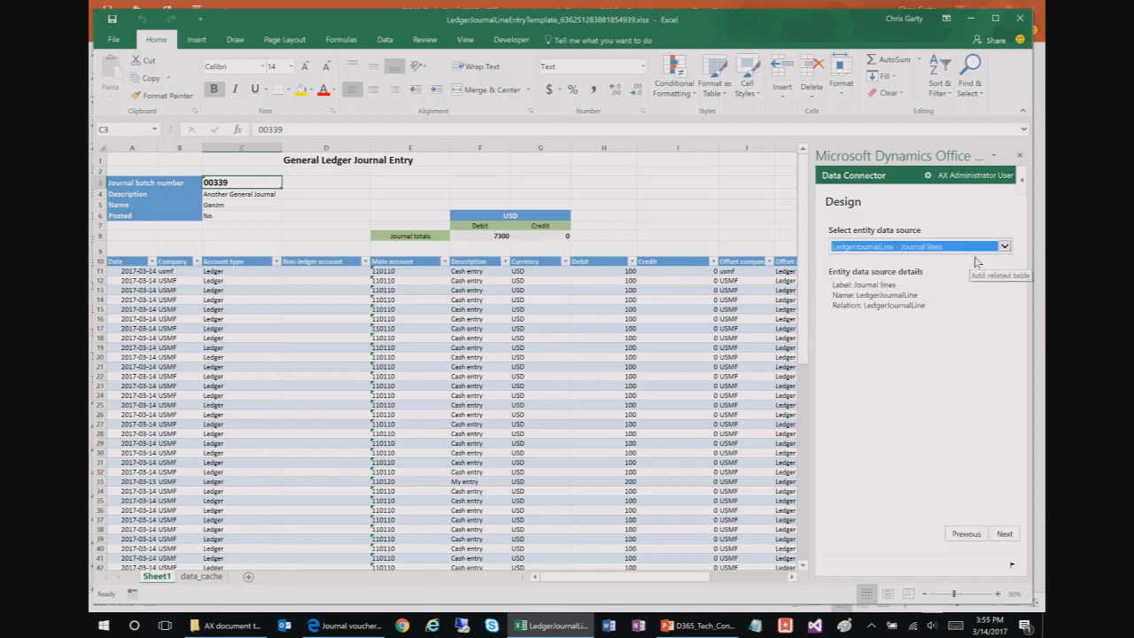
left_click(966, 534)
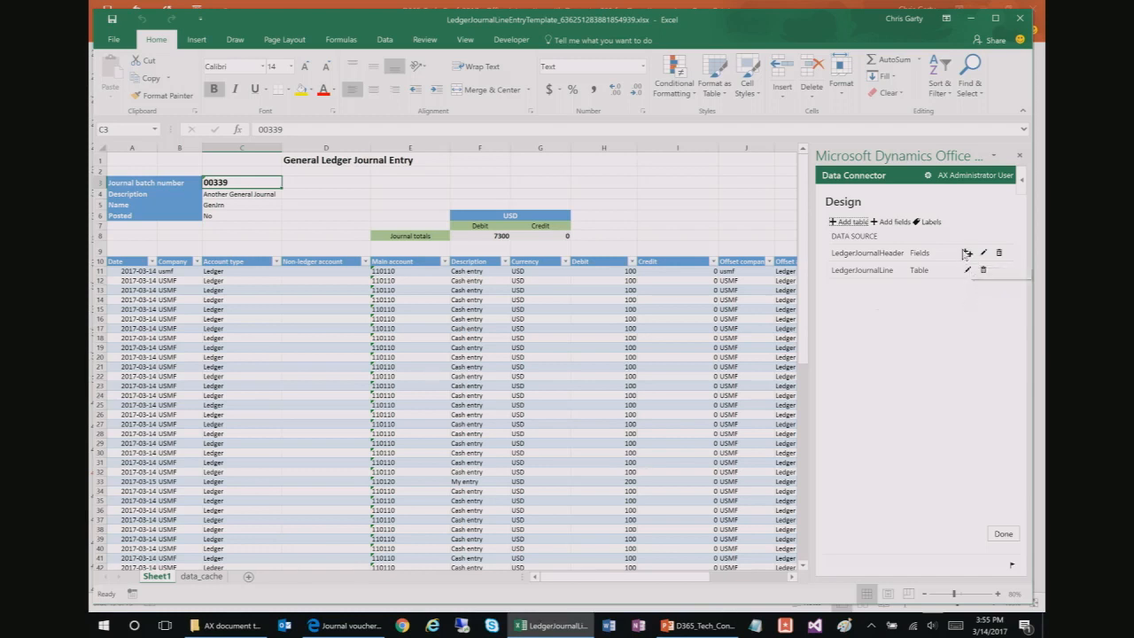
left_click(968, 255)
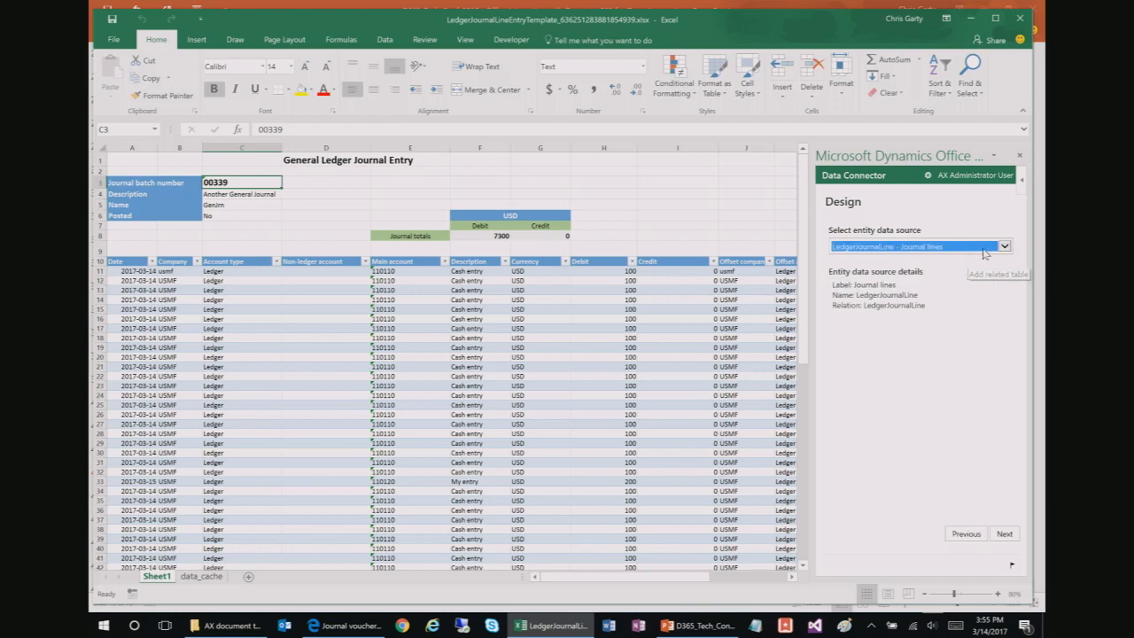
left_click(985, 251)
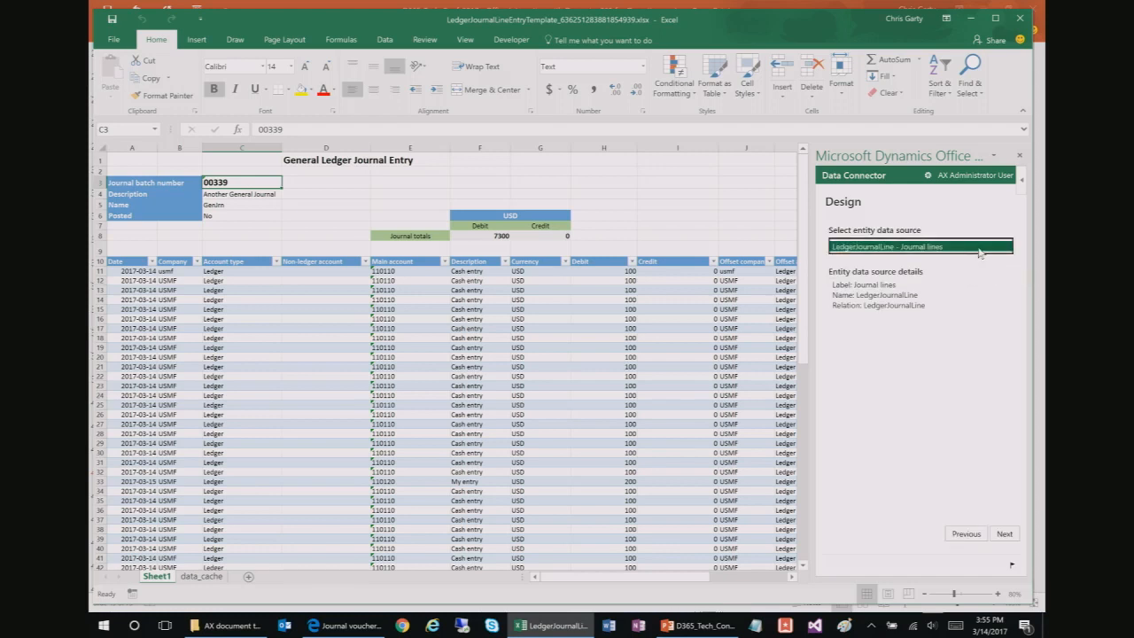
left_click(980, 248)
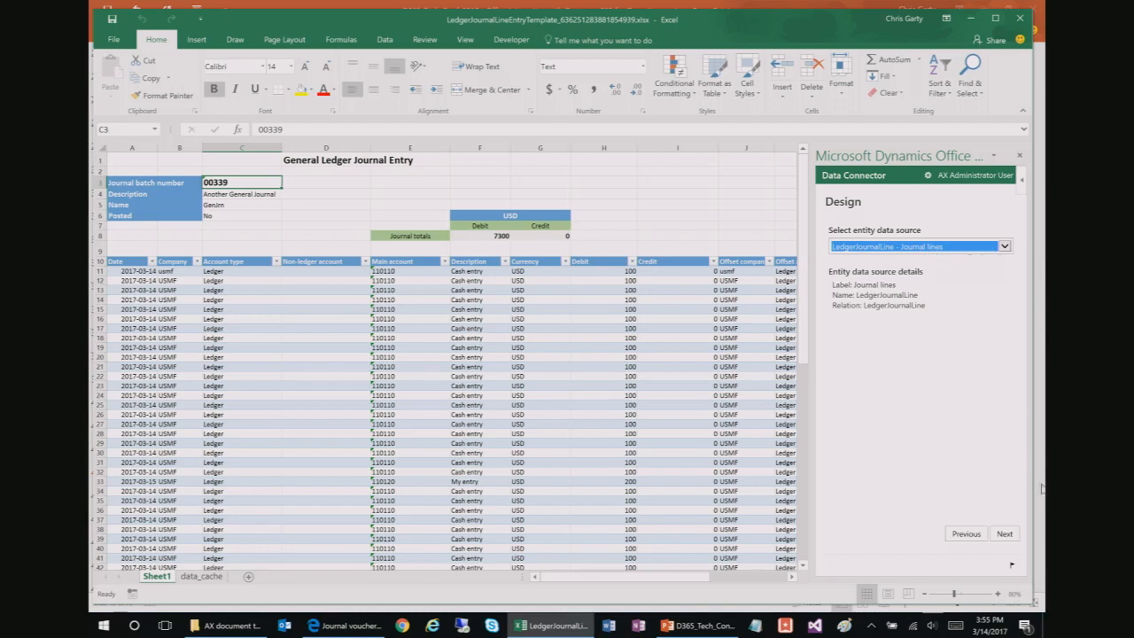
left_click(955, 532)
left_click(1005, 534)
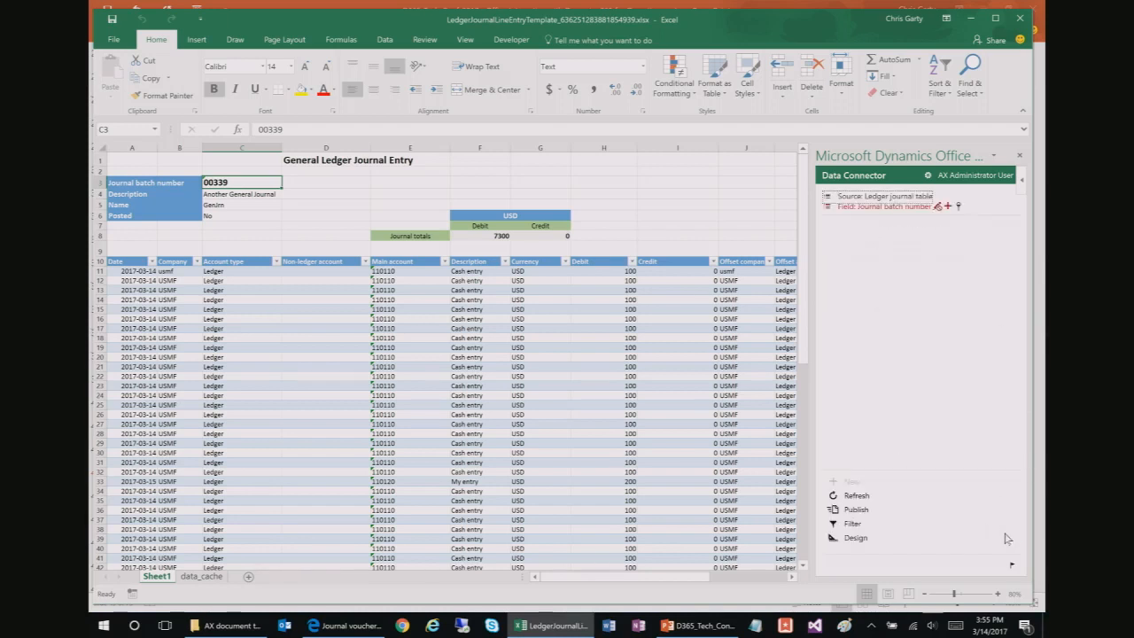
Step: In the presentation, move from slide 44 to slide 45, 'Entities in Data Management for opening balances'
left_click(668, 627)
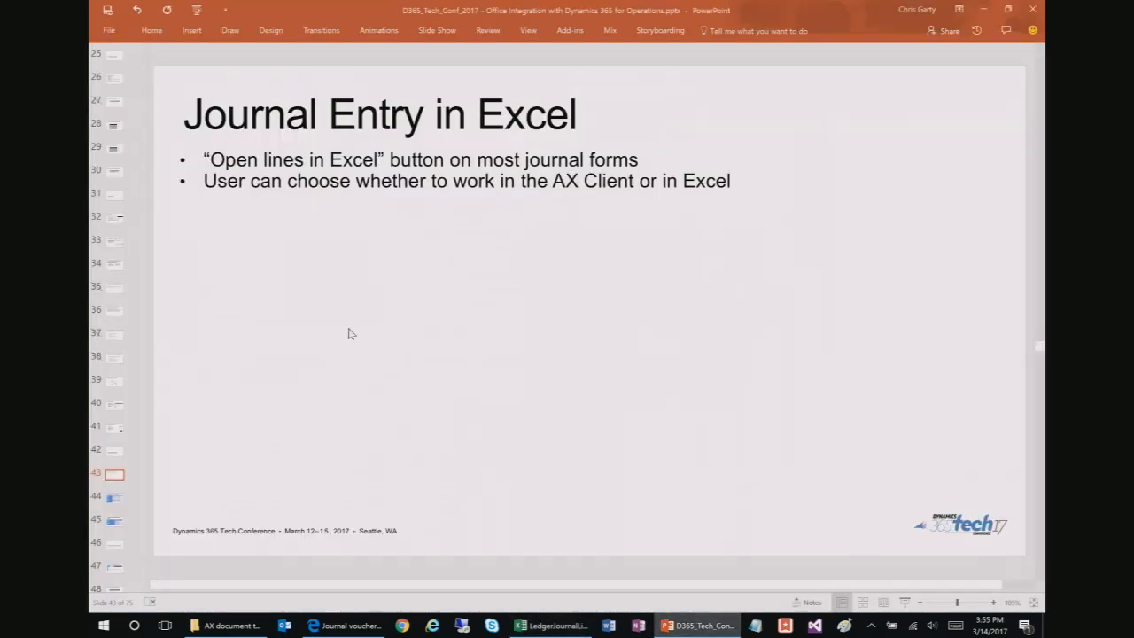
left_click(129, 501)
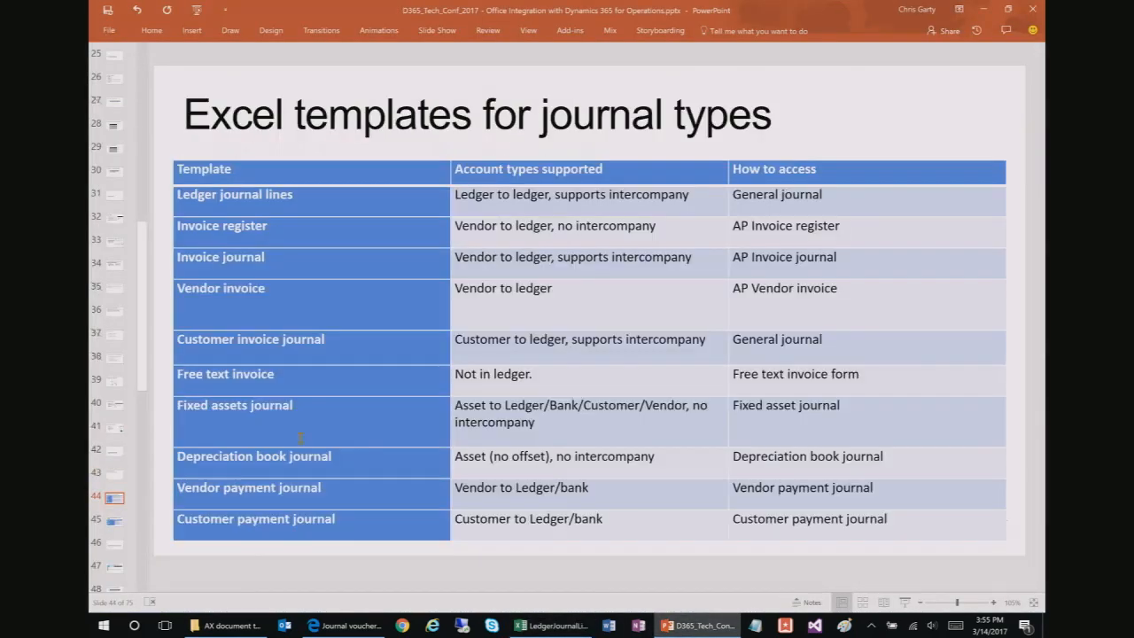
mouse_move(229, 625)
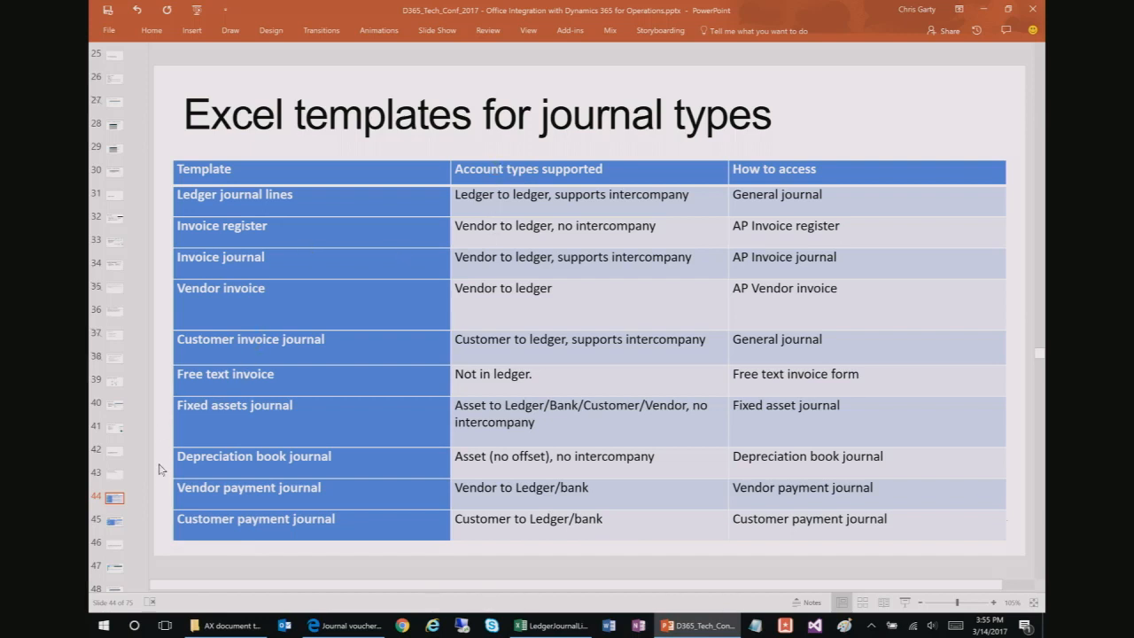
left_click(114, 523)
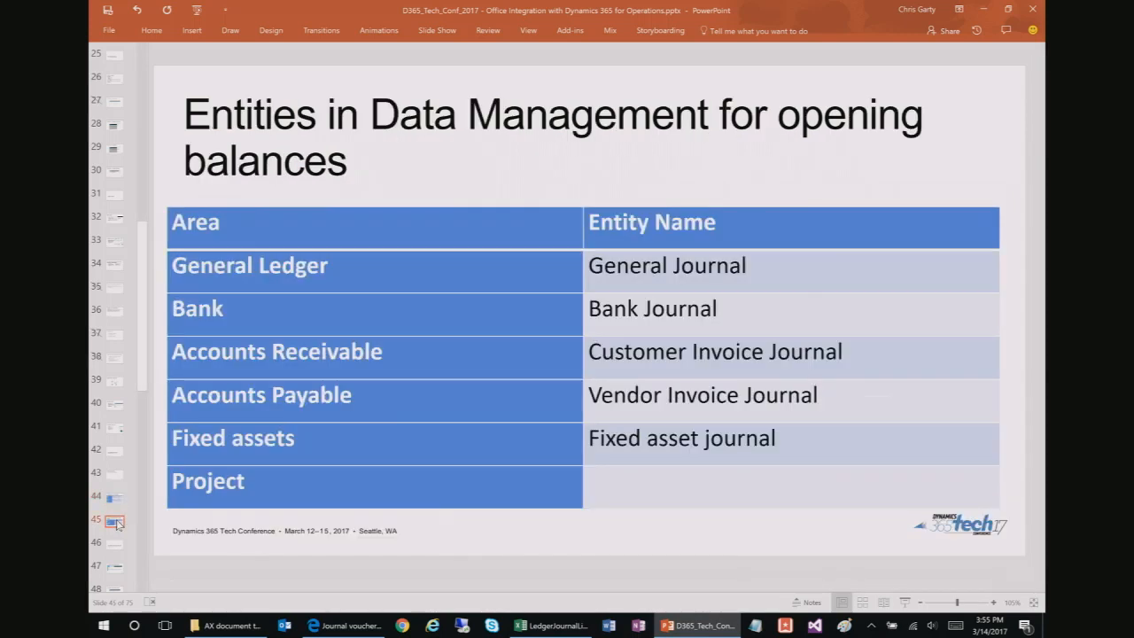
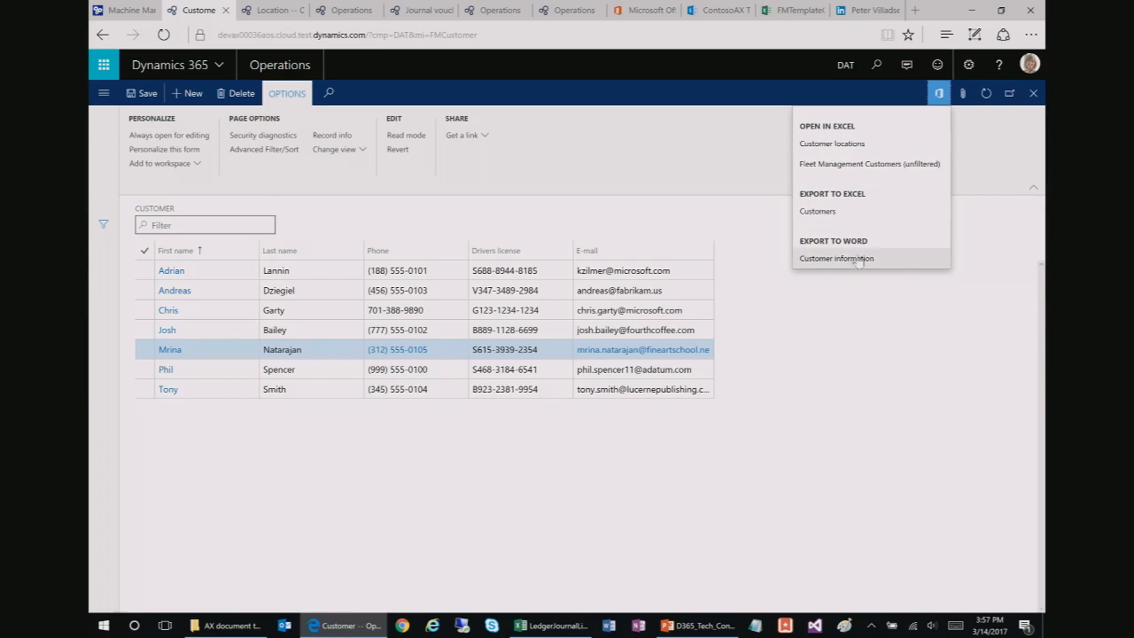
Step: Export the first customer to Word as Customer information, then save and open FMTemplateCustomerInformation (8).docx
left_click(310, 277)
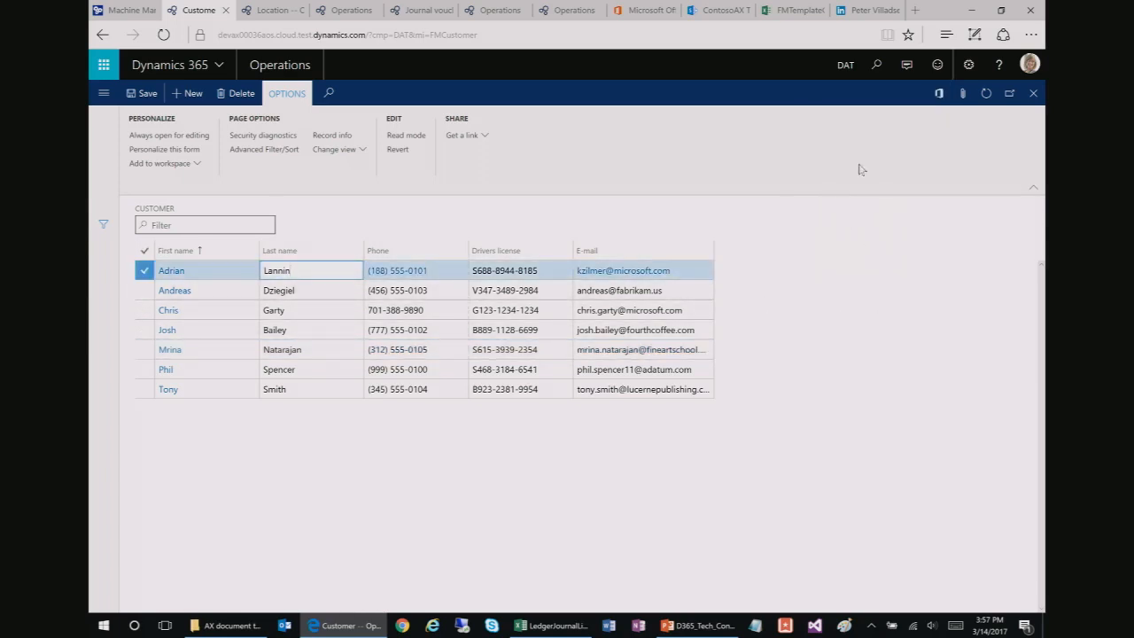
left_click(938, 94)
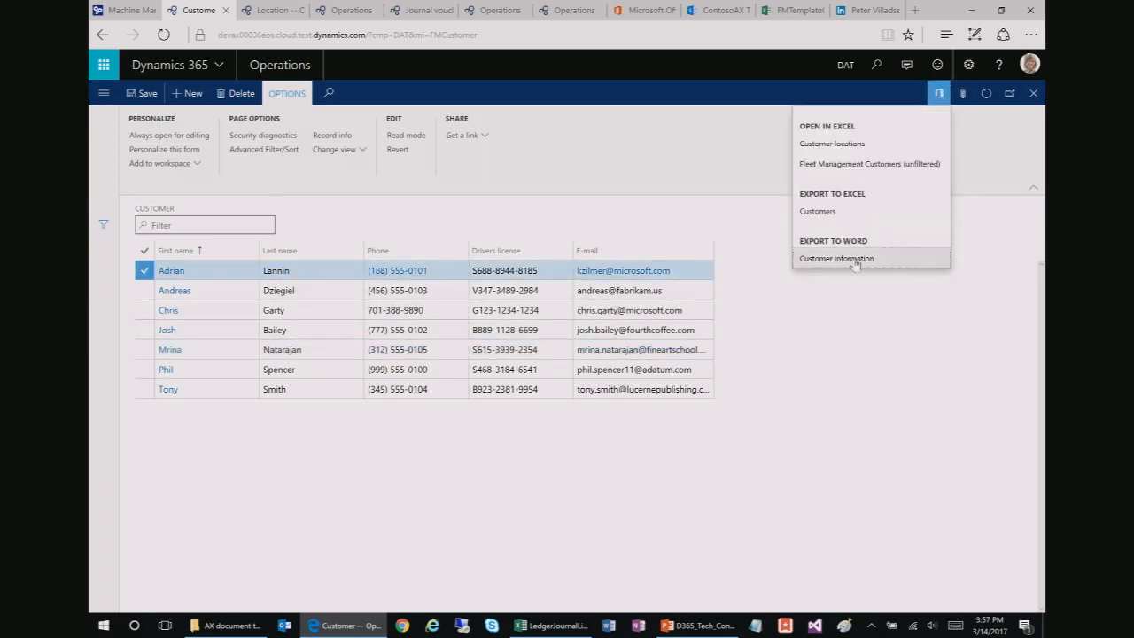
left_click(837, 258)
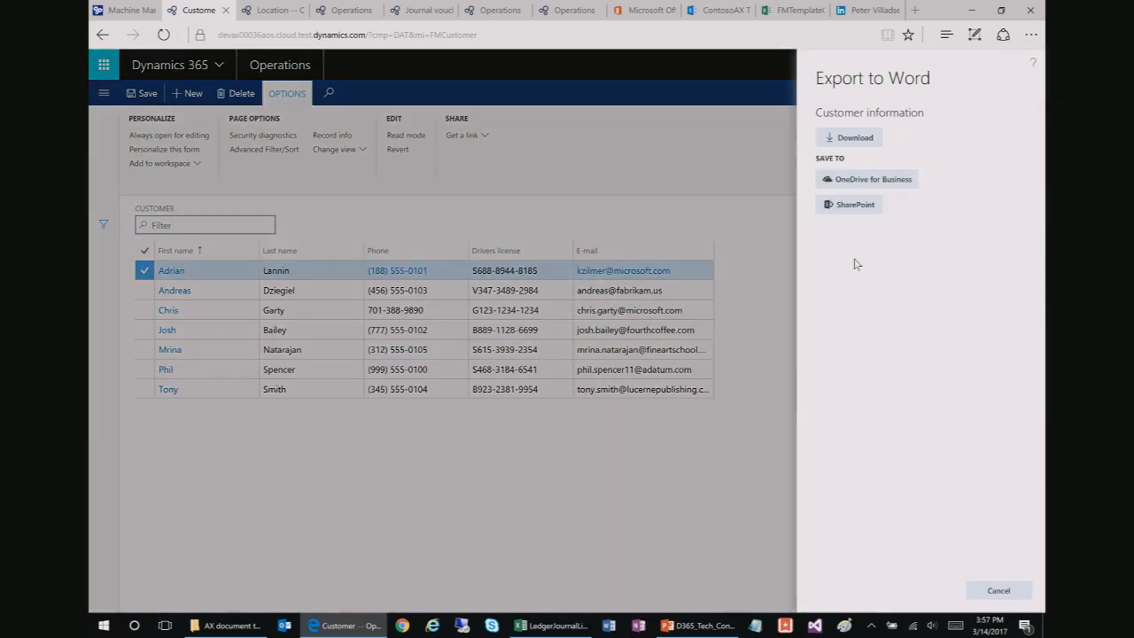
left_click(864, 139)
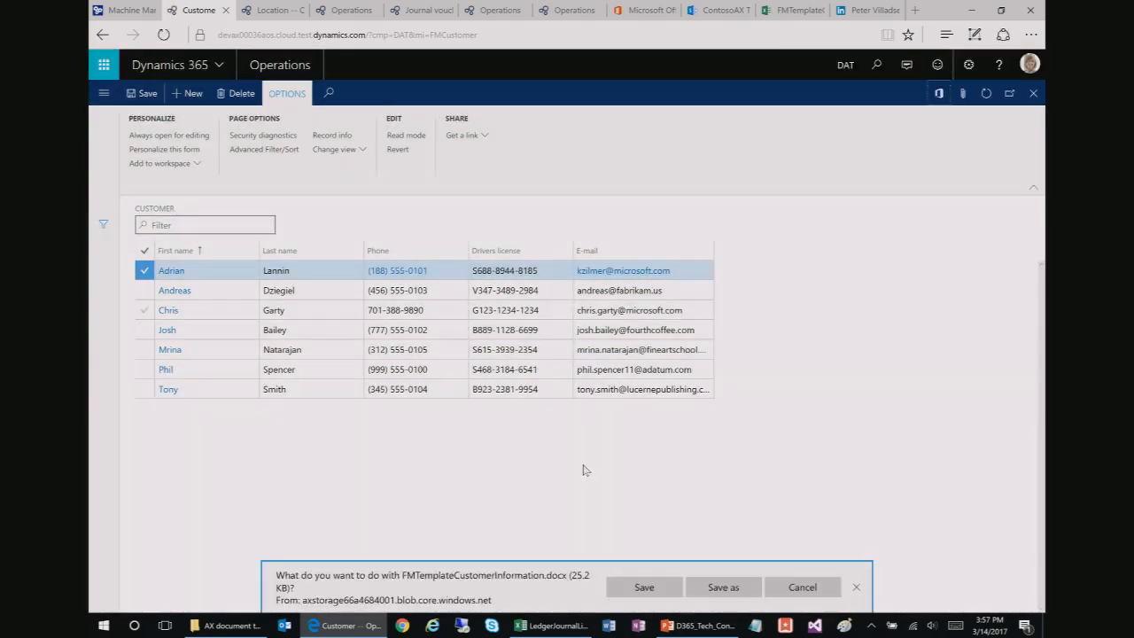
left_click(642, 585)
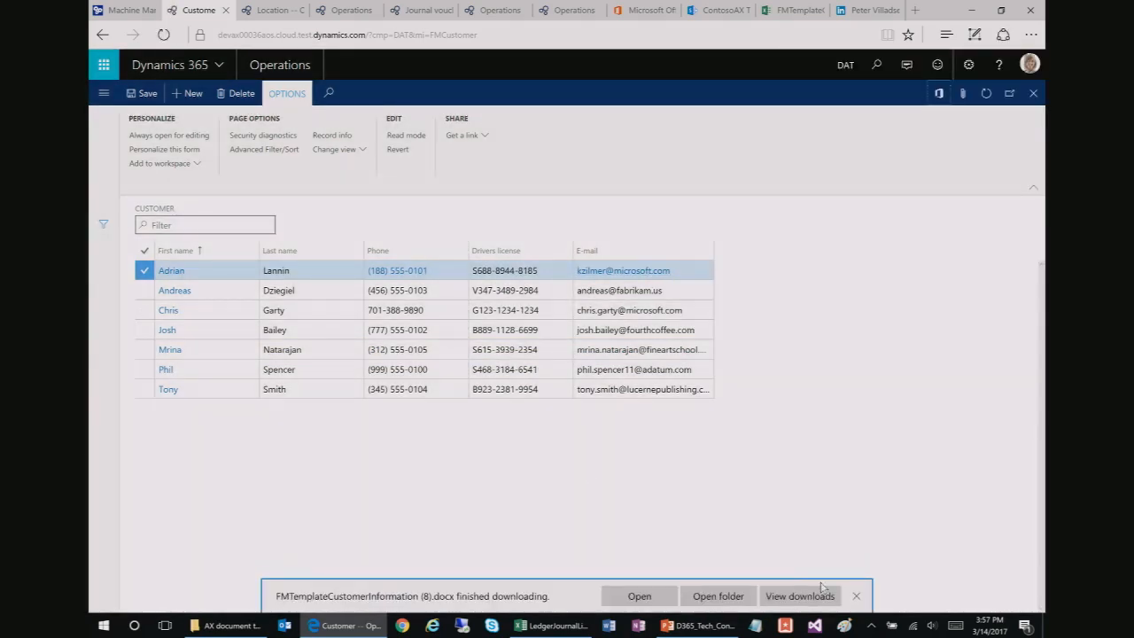
left_click(640, 595)
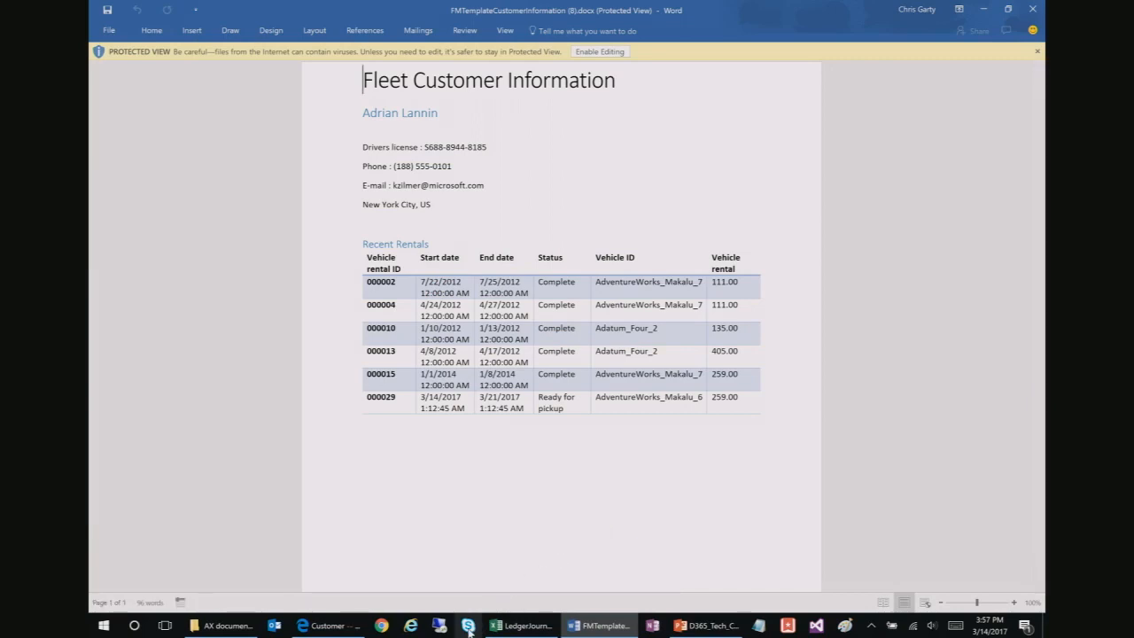
Step: Launch a second Word window with a new blank document
left_click(615, 629)
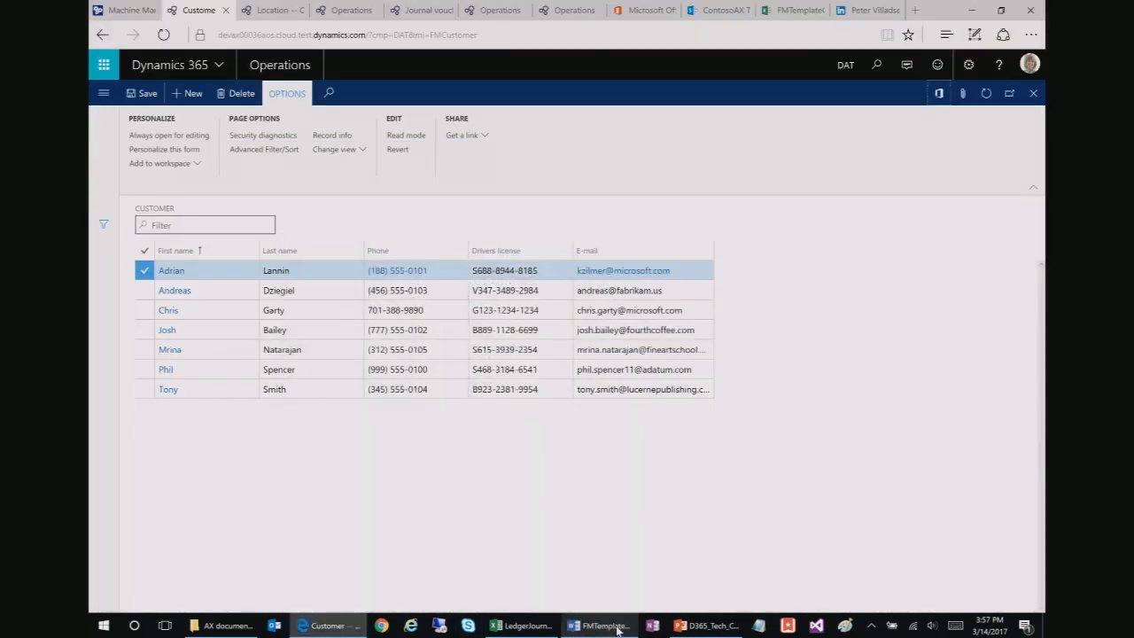
left_click(617, 630)
right_click(610, 630)
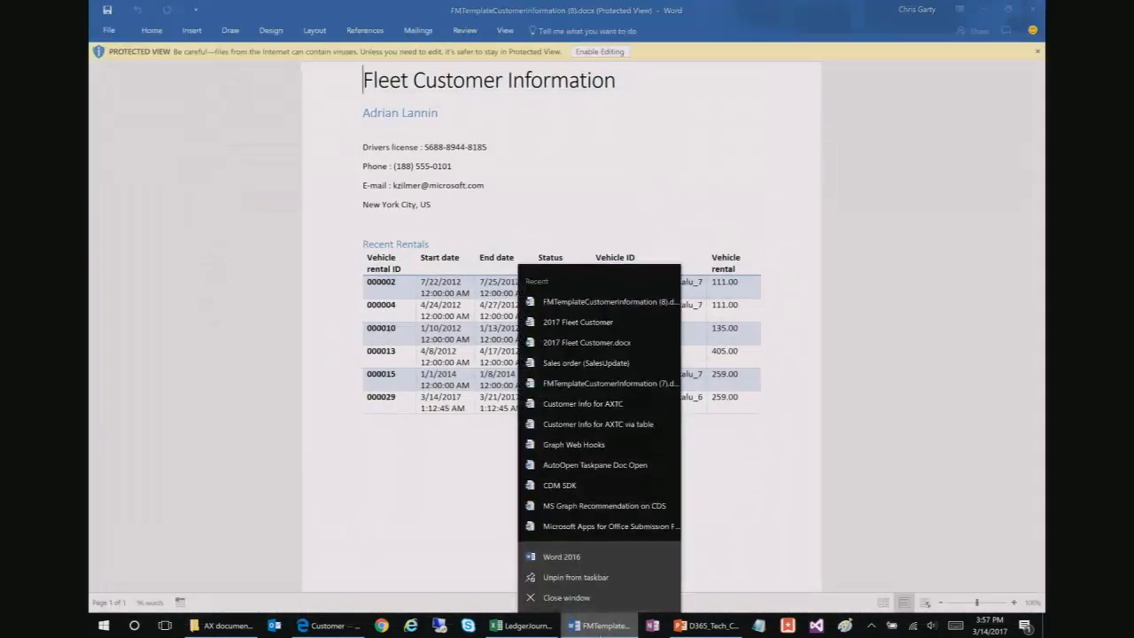
left_click(567, 556)
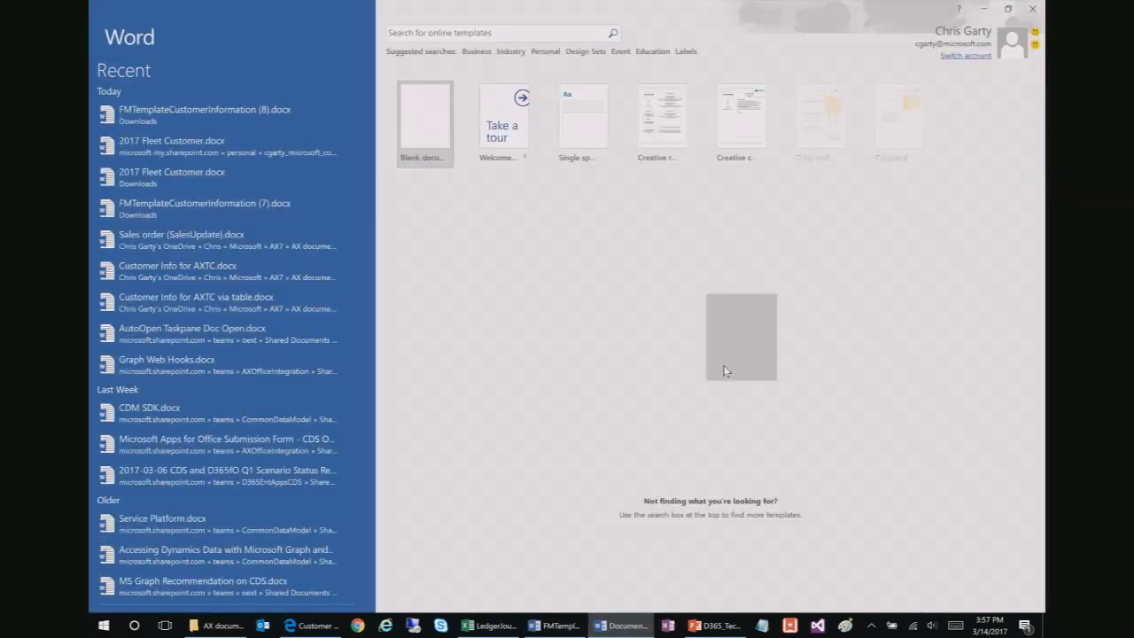
left_click(435, 135)
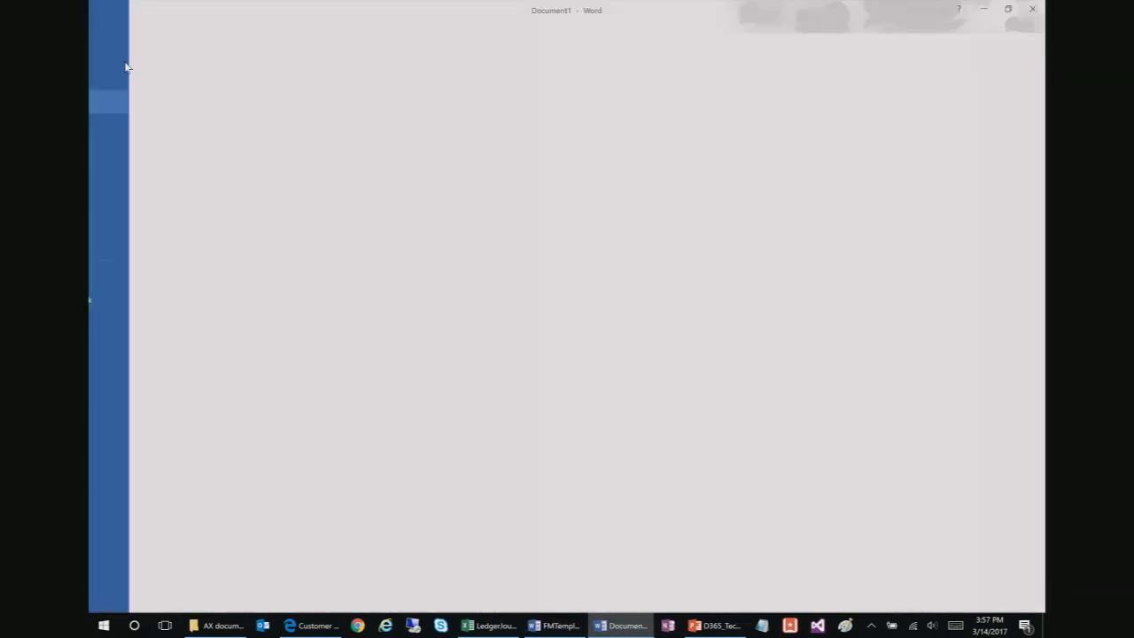
Step: Open the Downloads copy of 2017 Fleet Customer.docx, enable editing, then close it
left_click(109, 30)
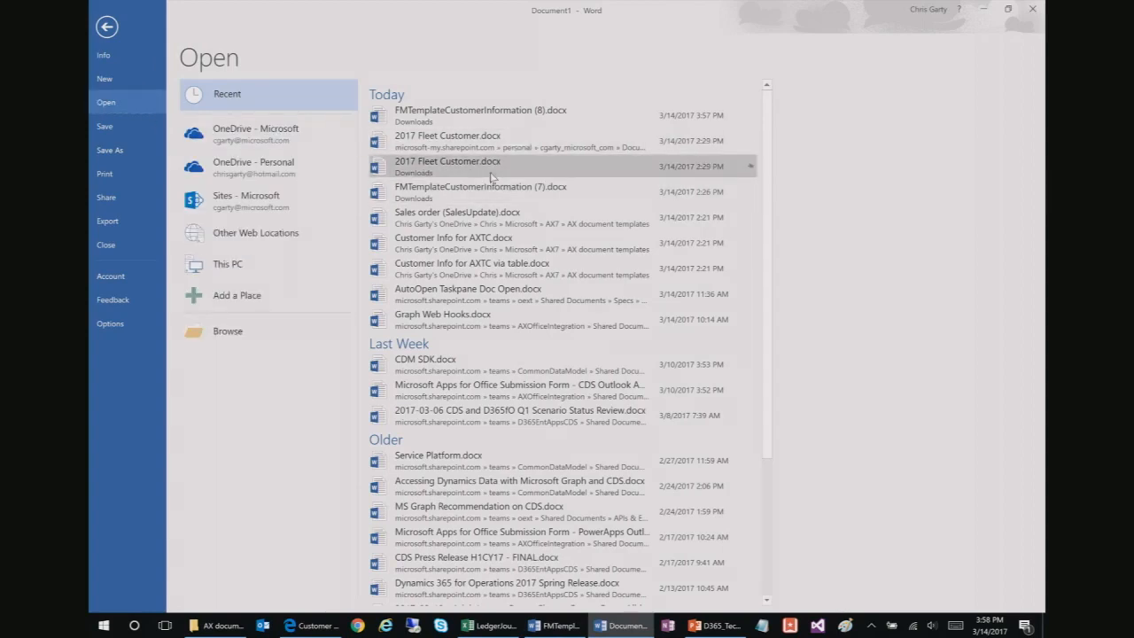
left_click(491, 166)
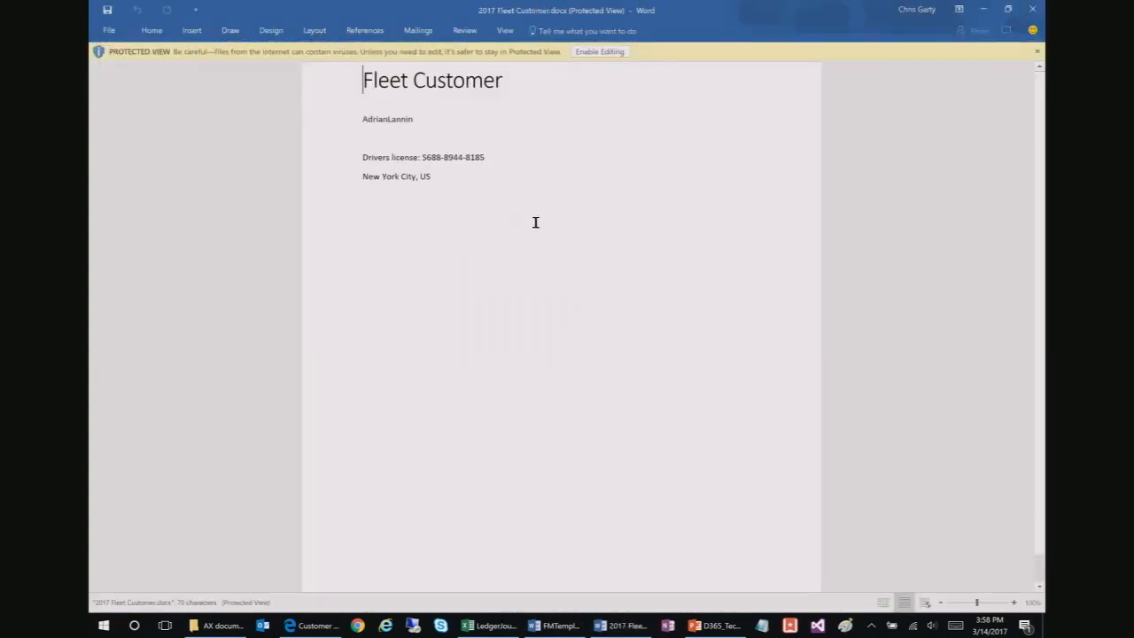
left_click(591, 52)
left_click(407, 166)
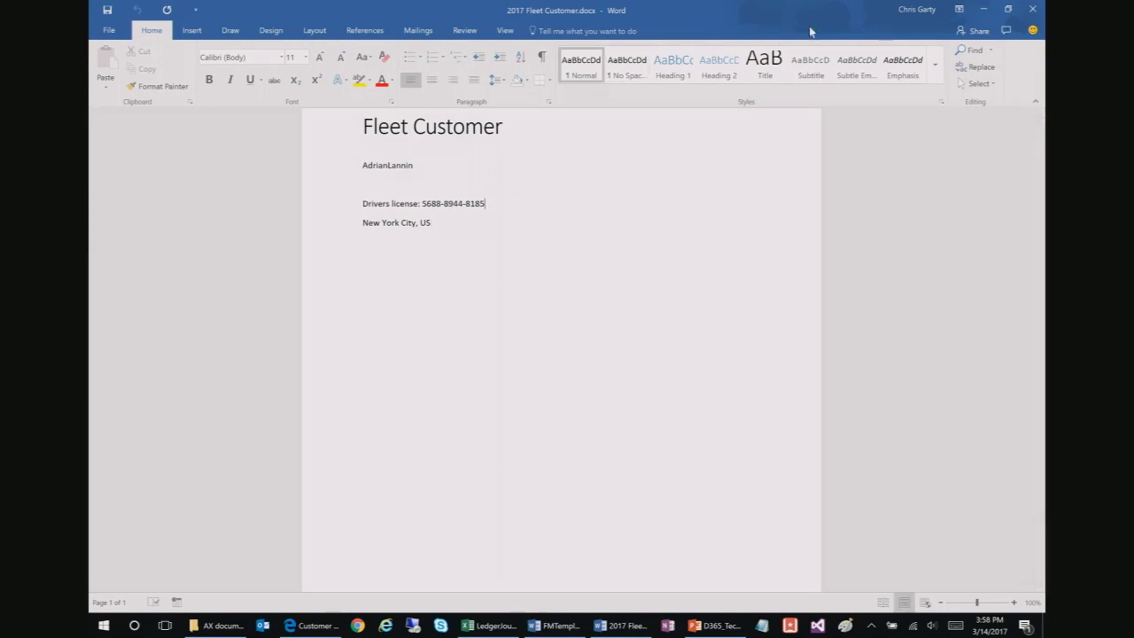
left_click(1031, 11)
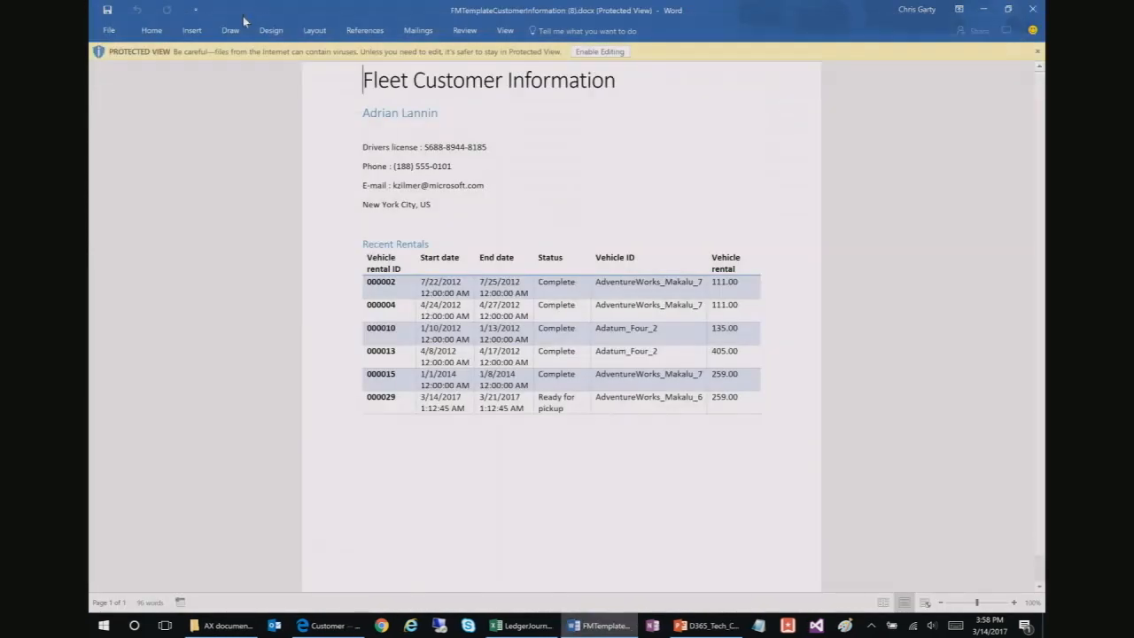
Step: Open the 2017 Fleet Customer template stored on OneDrive from the Recent files list
left_click(109, 30)
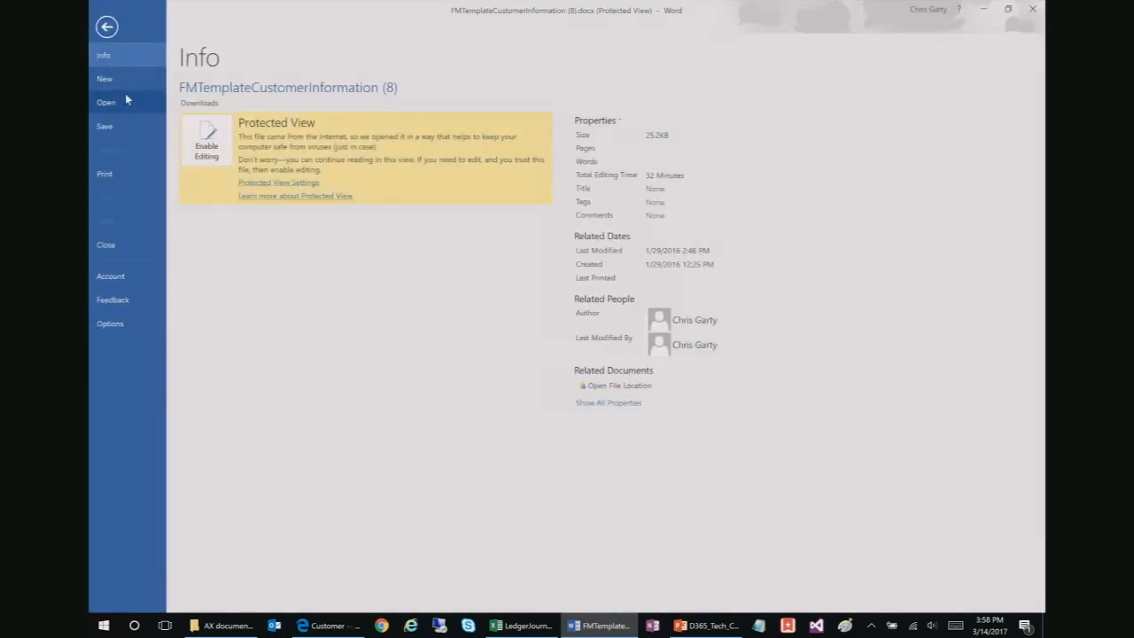
left_click(162, 106)
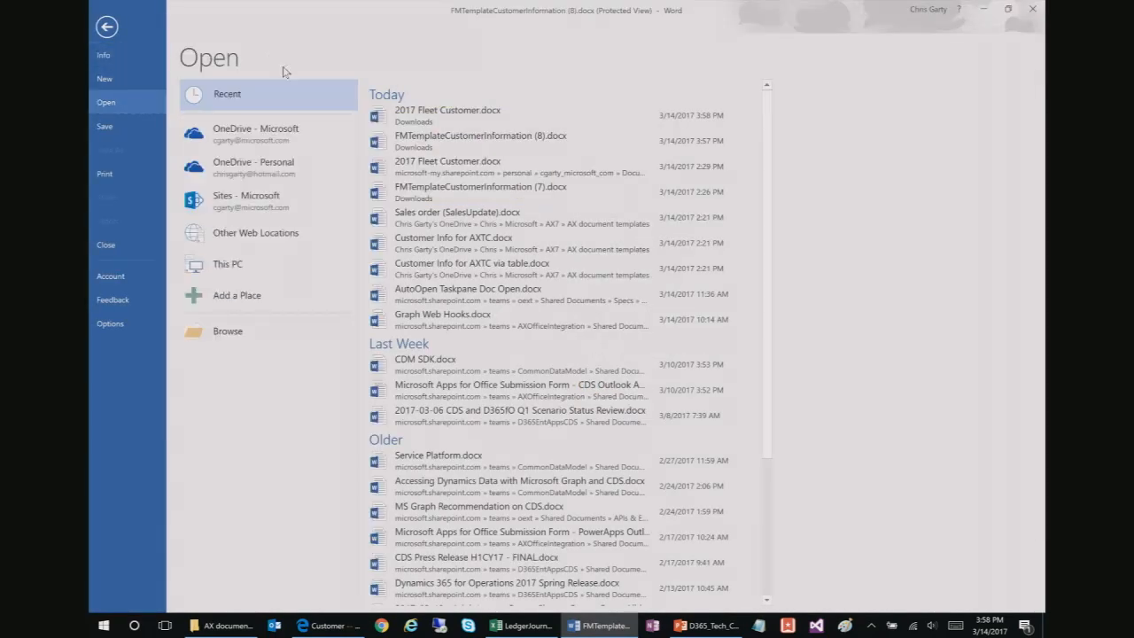
left_click(461, 166)
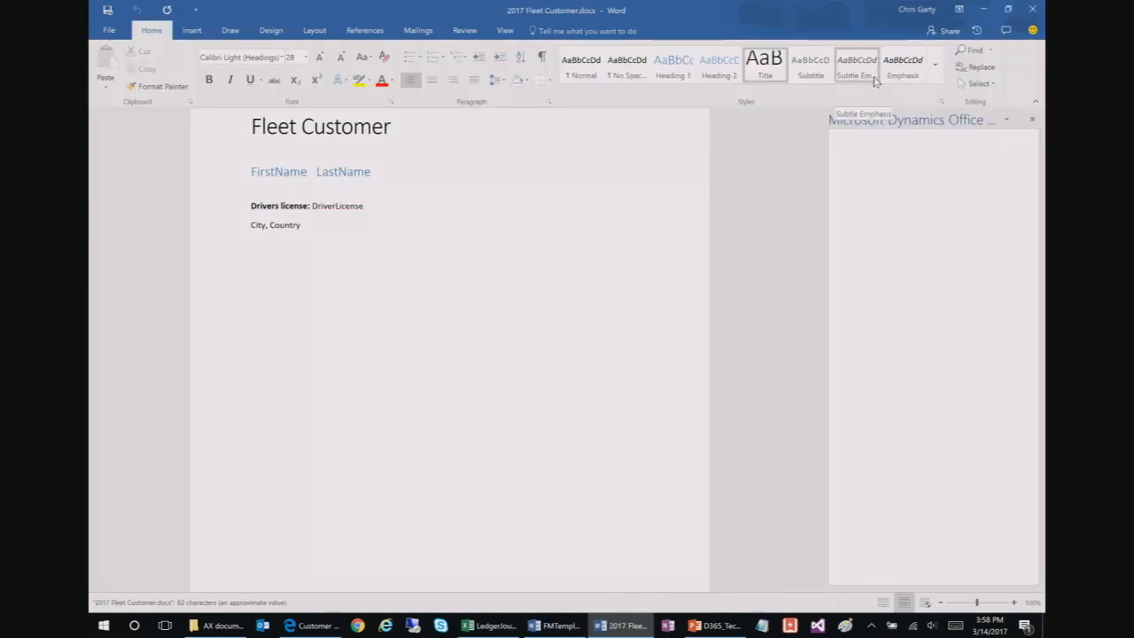
Step: Switch the Dynamics Office add-in's template designer into Design mode
left_click(398, 129)
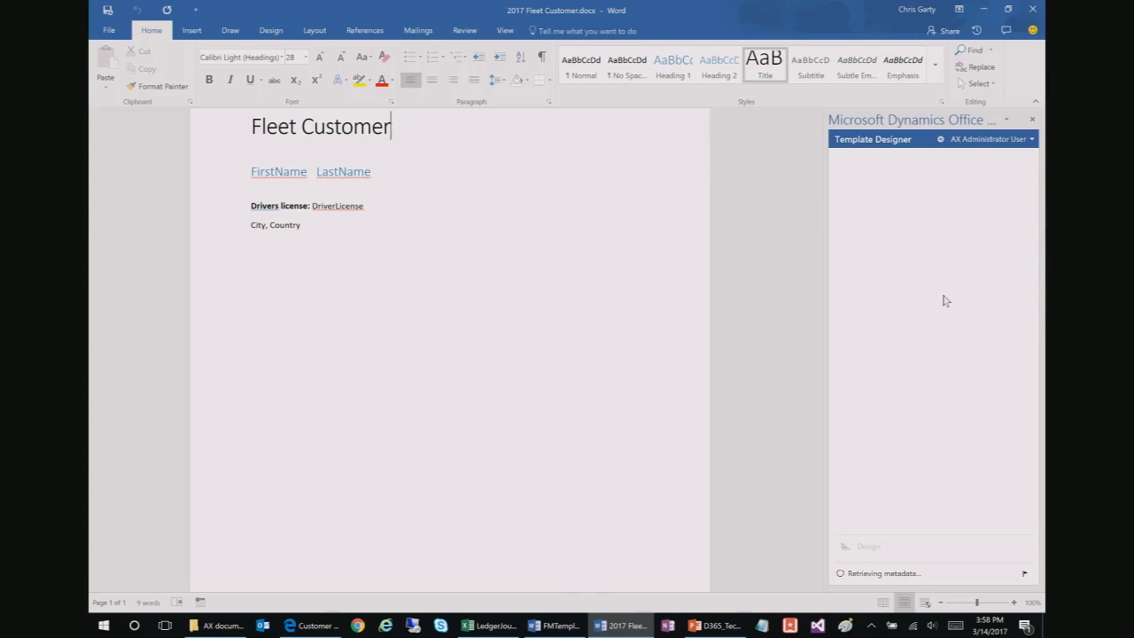
left_click(192, 31)
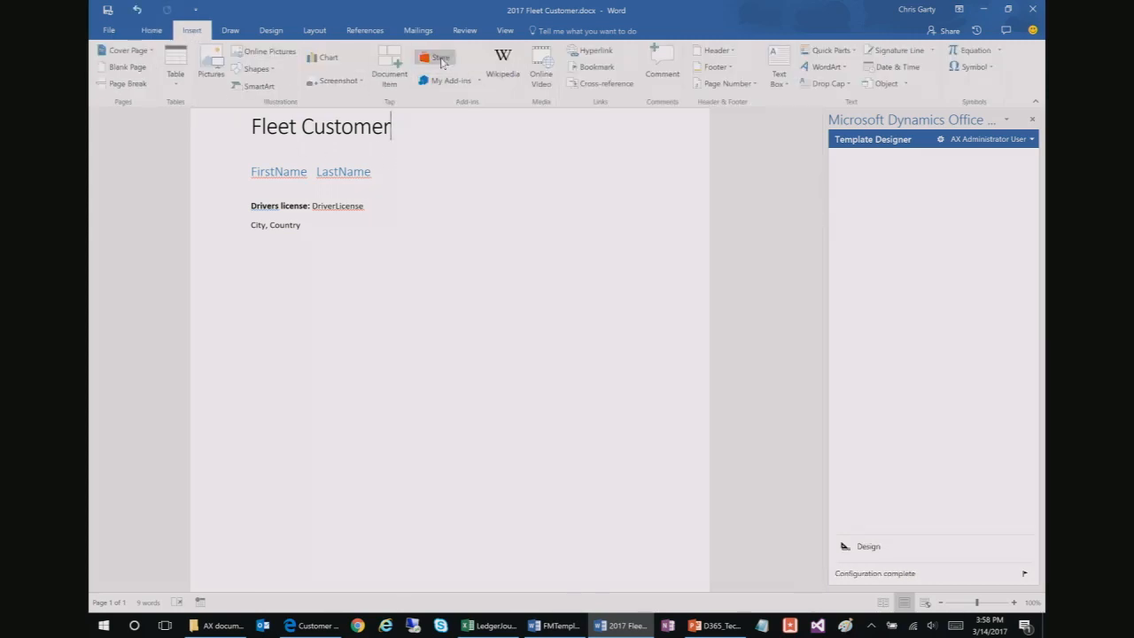
left_click(149, 31)
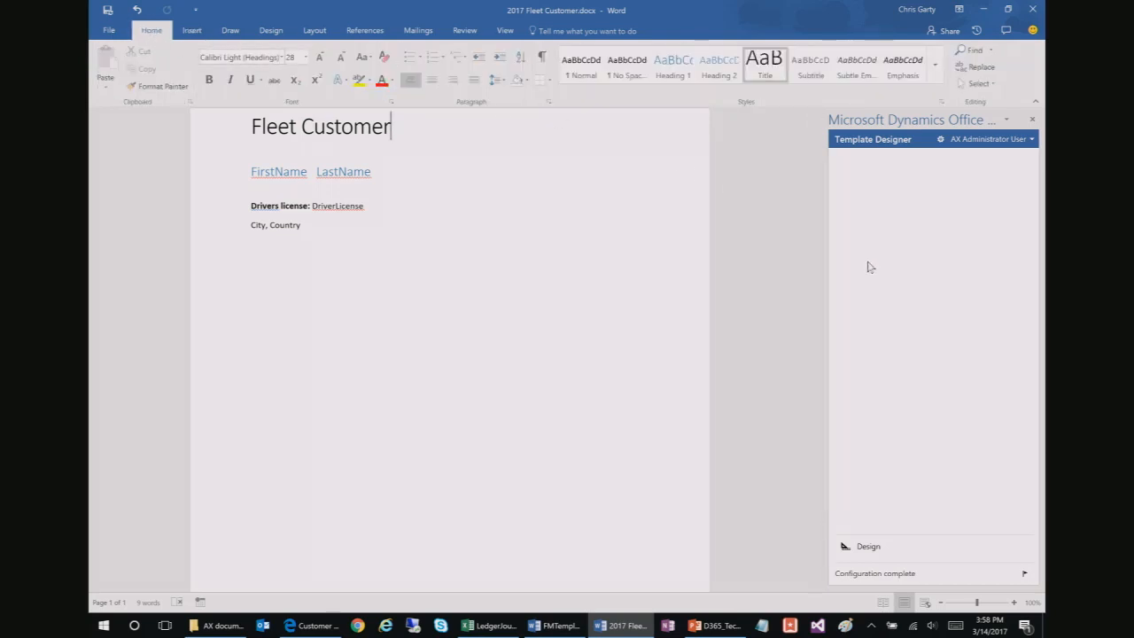
left_click(868, 548)
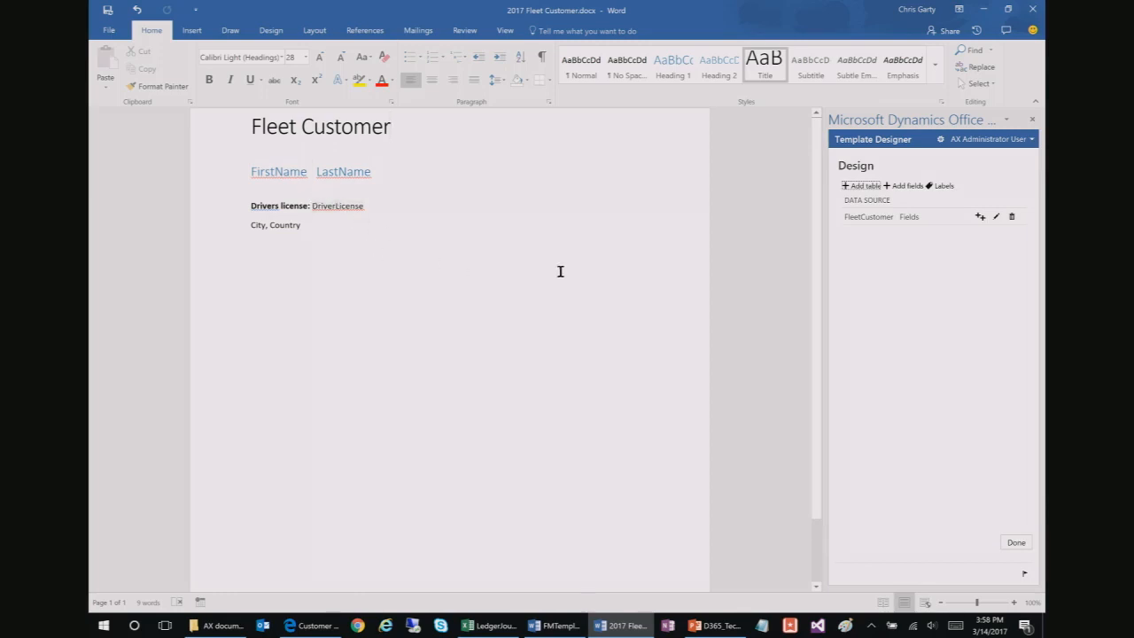
Step: Insert the FleetCustomer ZipCode value on a new line below City, Country
left_click(328, 235)
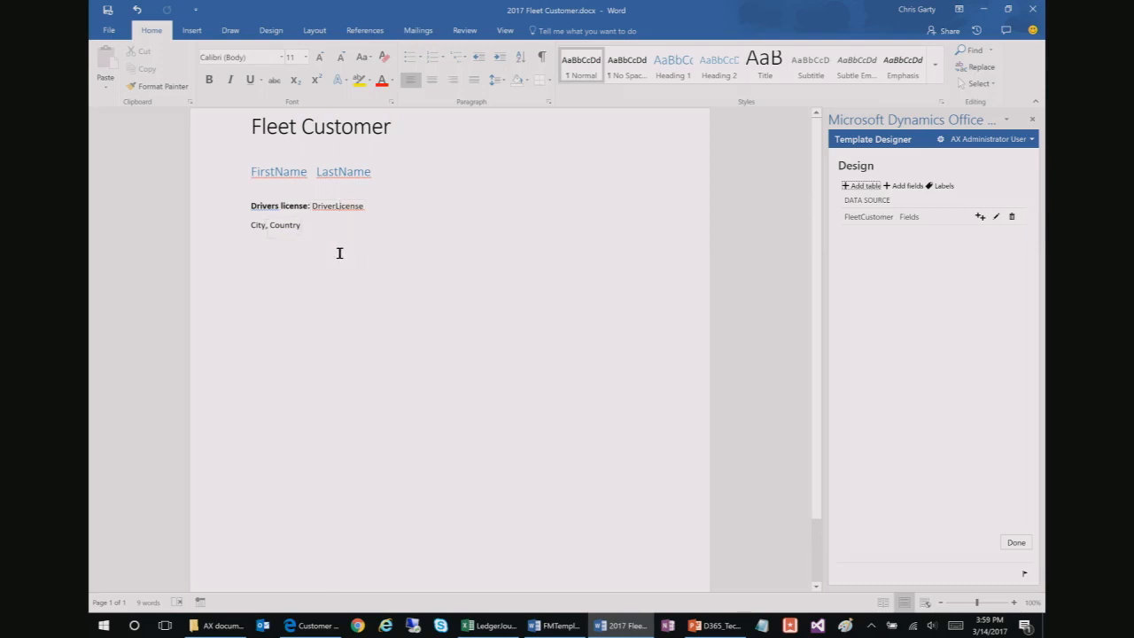
key("Return")
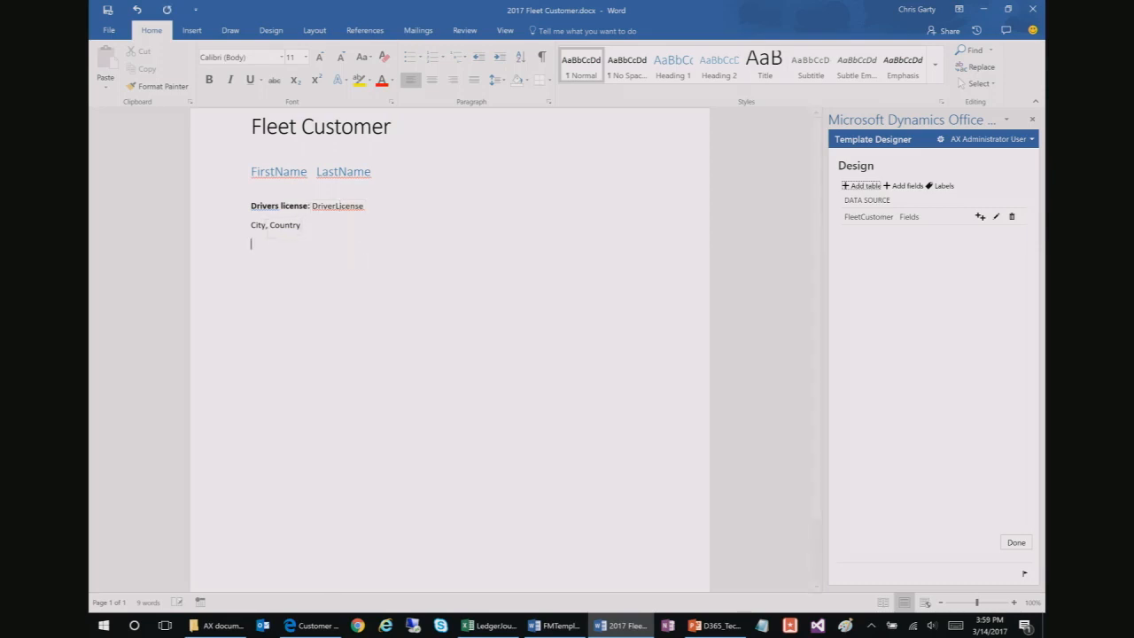
left_click(995, 217)
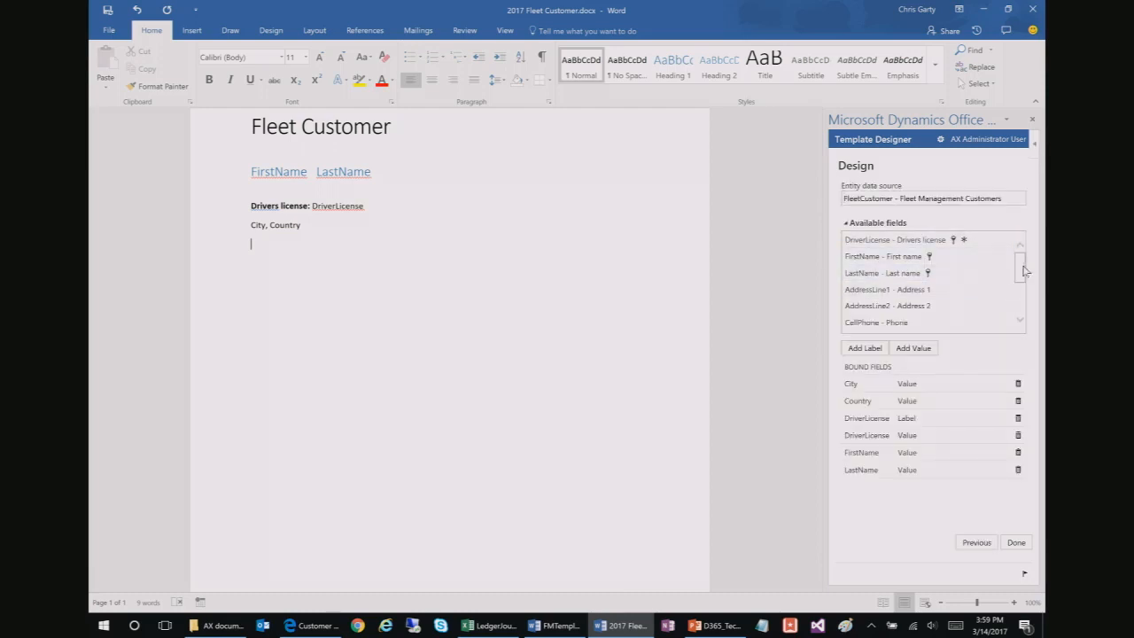
left_click_drag(1021, 266, 1018, 315)
left_click(897, 325)
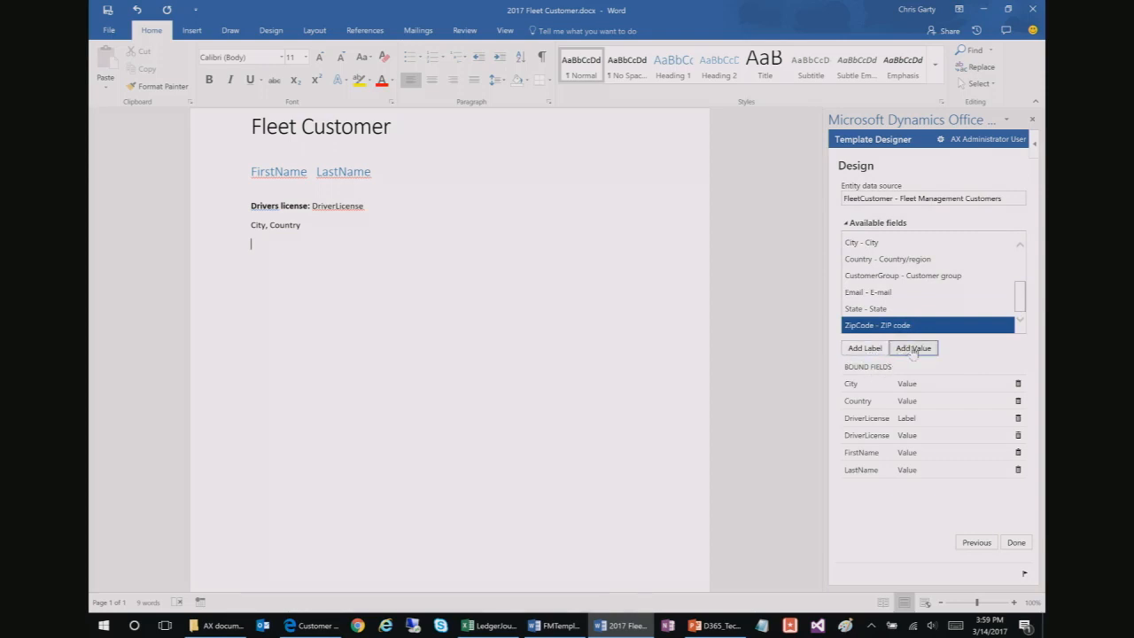
left_click(912, 348)
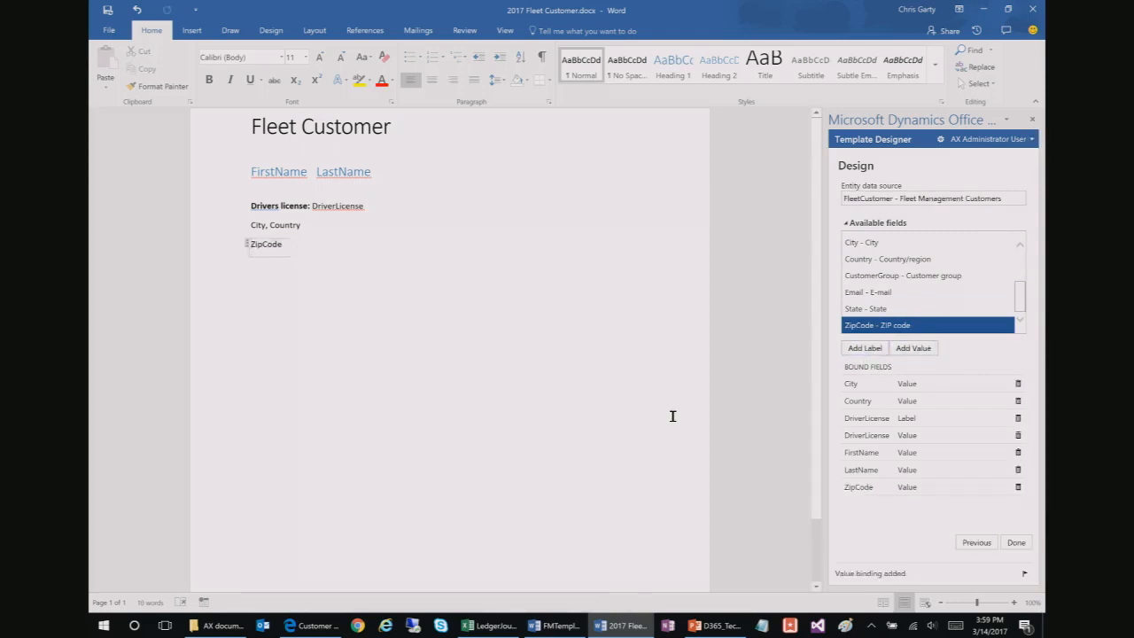
left_click(1016, 542)
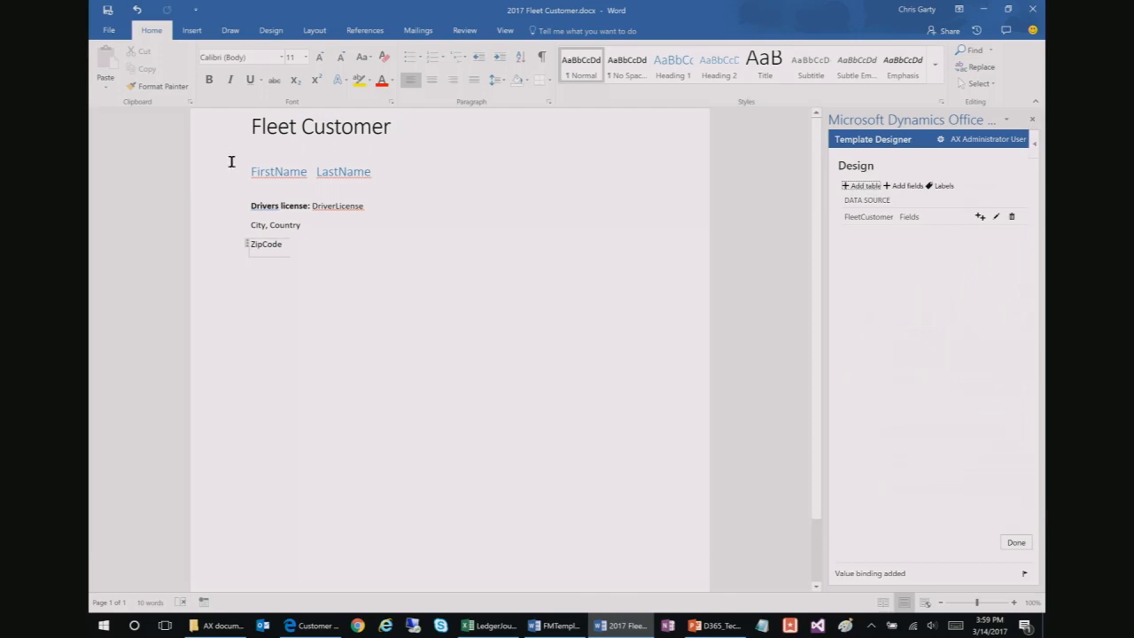
Step: Save the template to SharePoint and as 2017 Fleet Customer in Demo Templates, then return to the browser
left_click(113, 30)
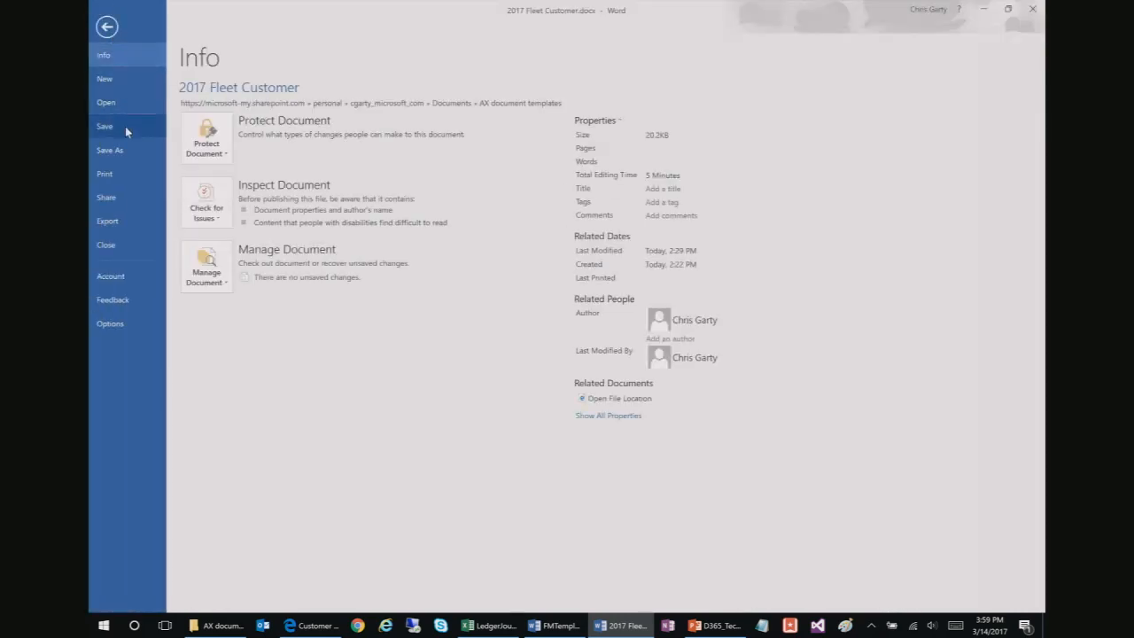
left_click(126, 131)
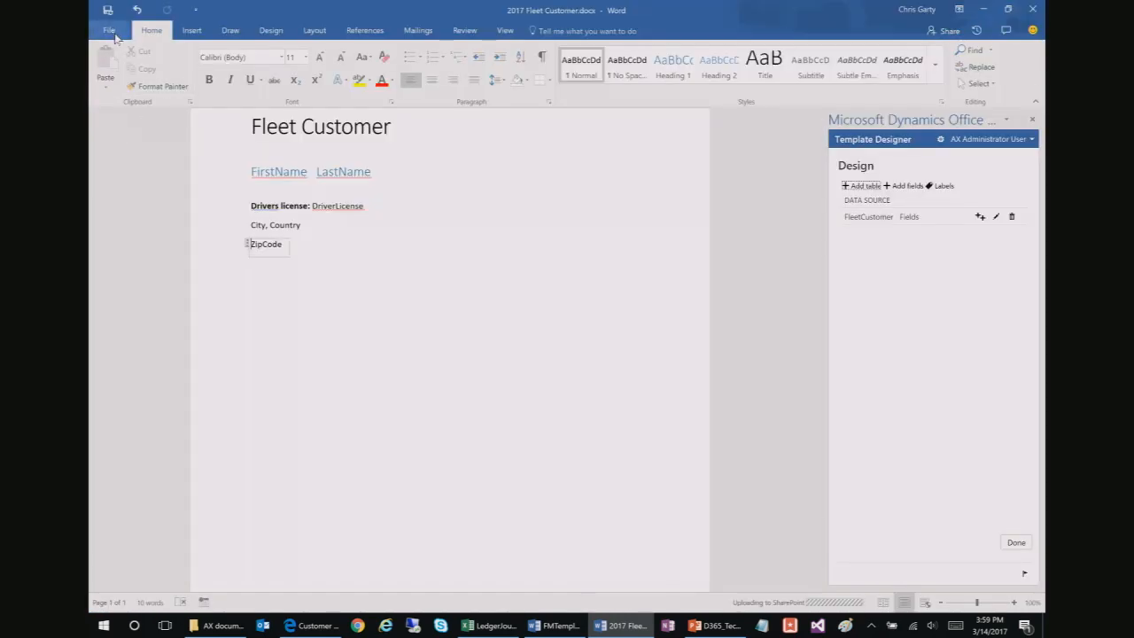
left_click(113, 33)
left_click(134, 148)
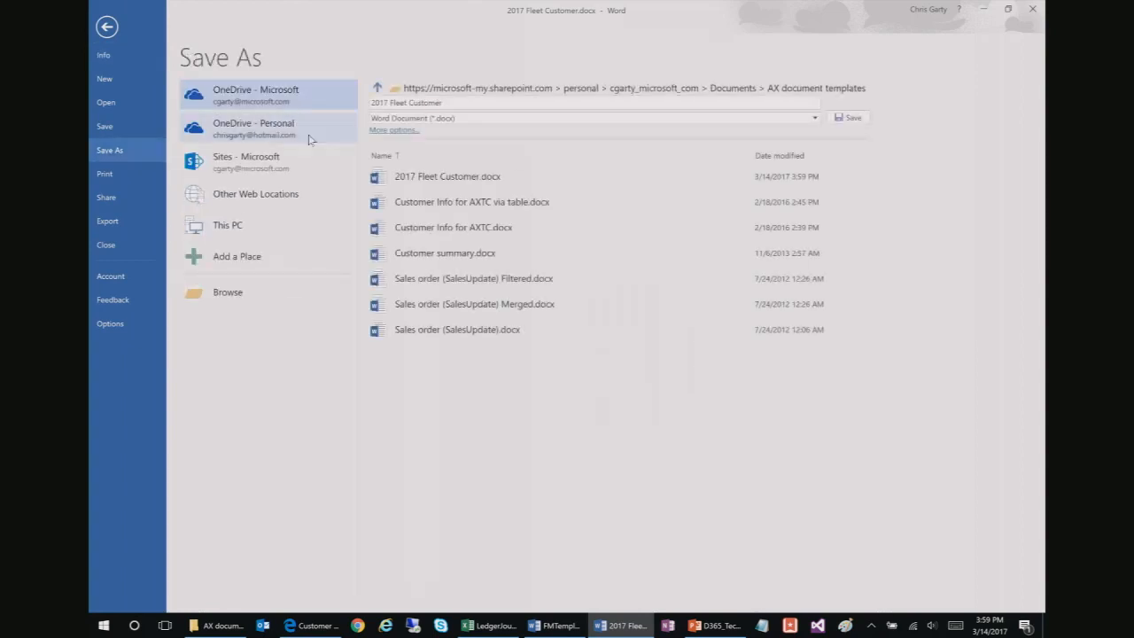
left_click(232, 226)
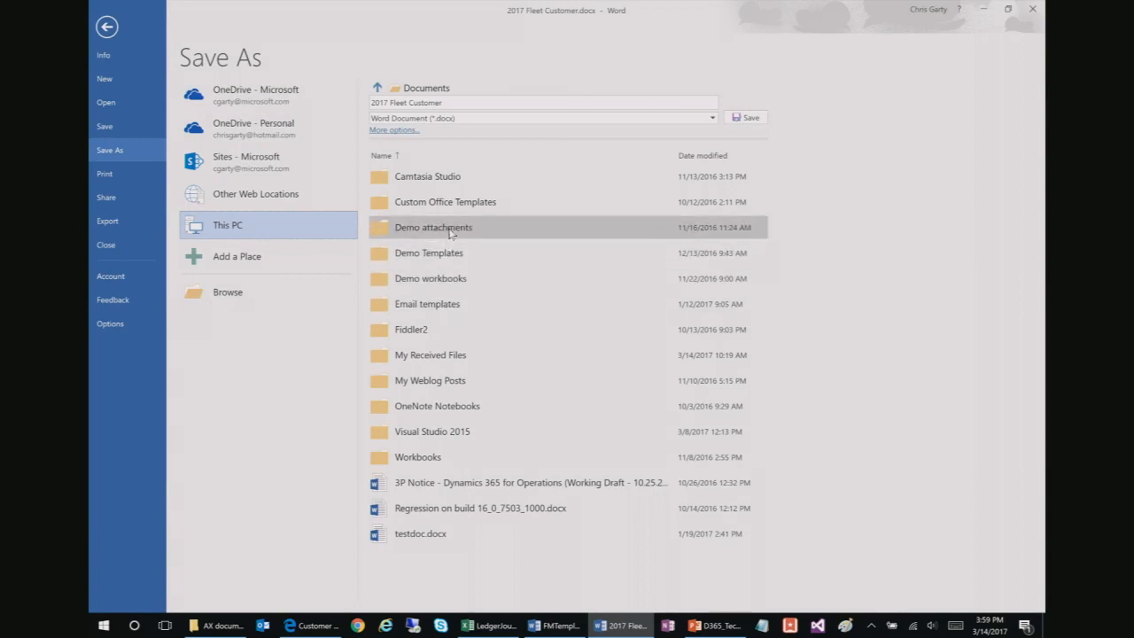
left_click(451, 254)
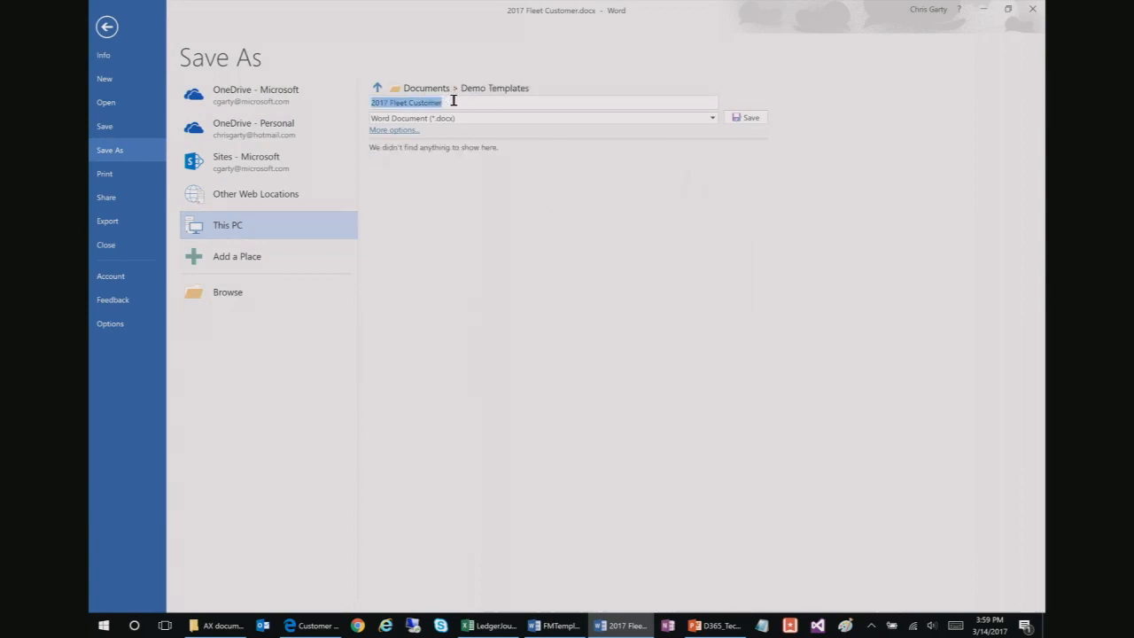
left_click(753, 118)
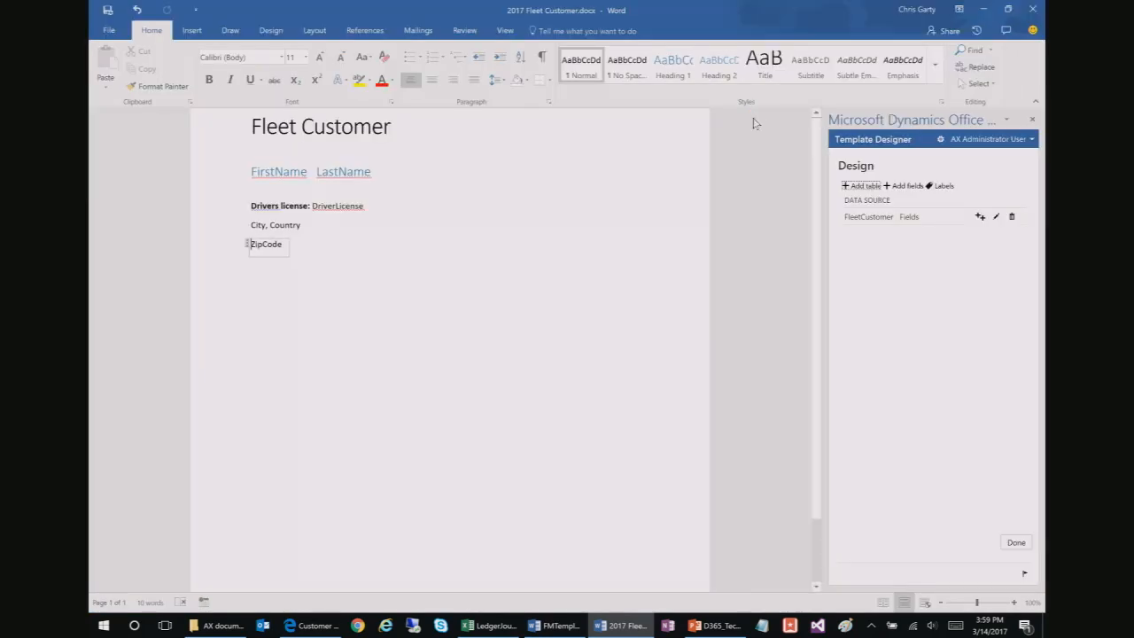
left_click(572, 280)
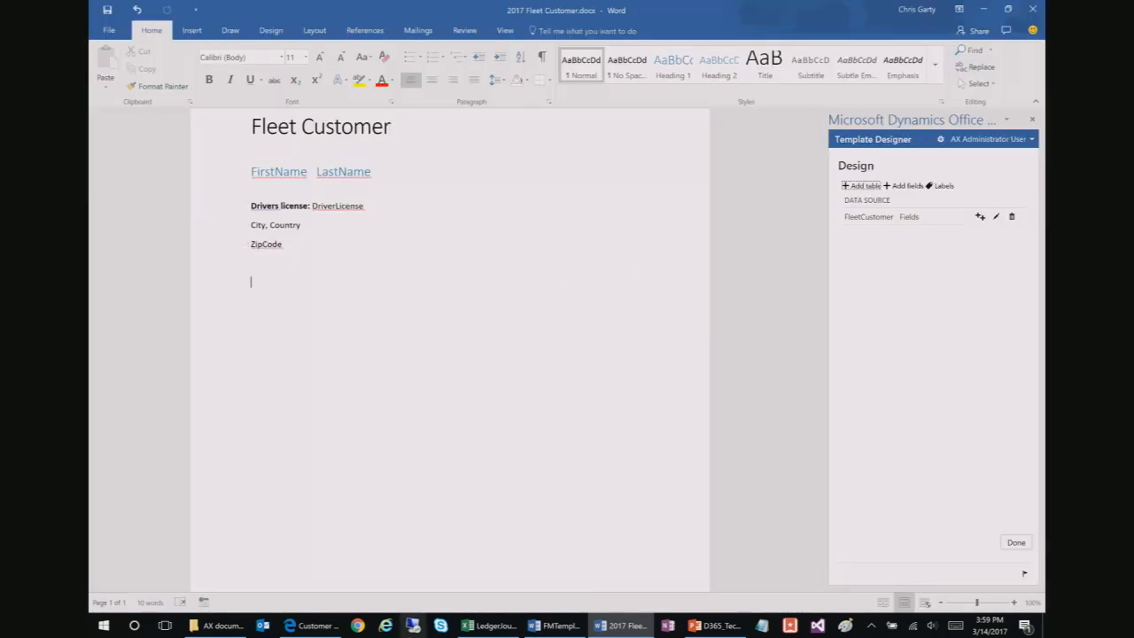
left_click(309, 625)
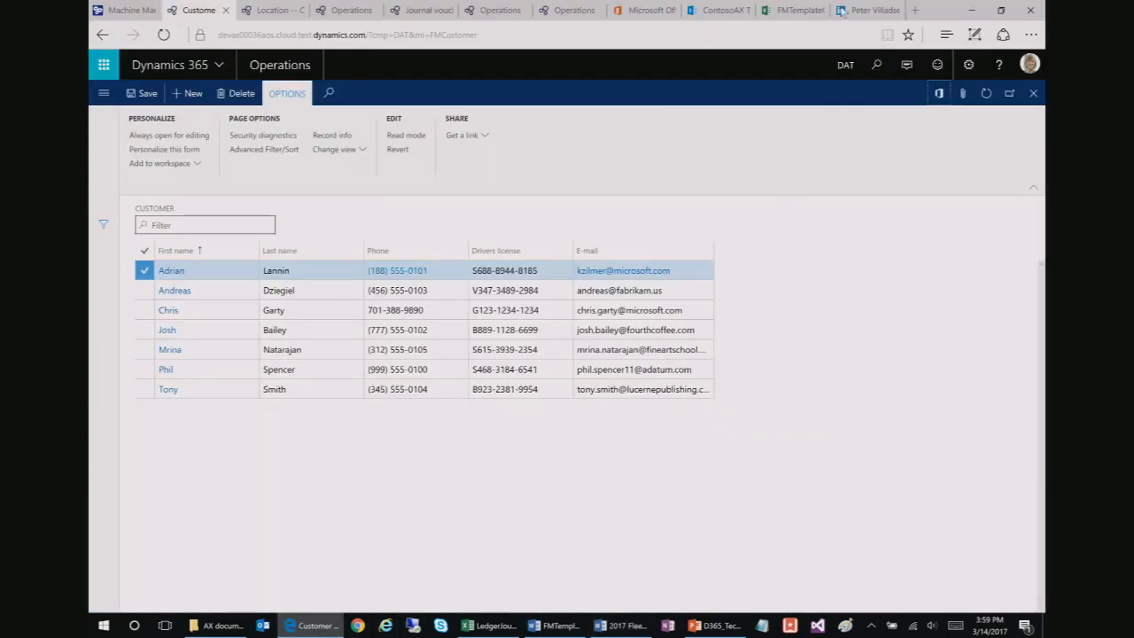
Step: Reload the timed-out Document templates browser tab from its address bar
left_click(569, 11)
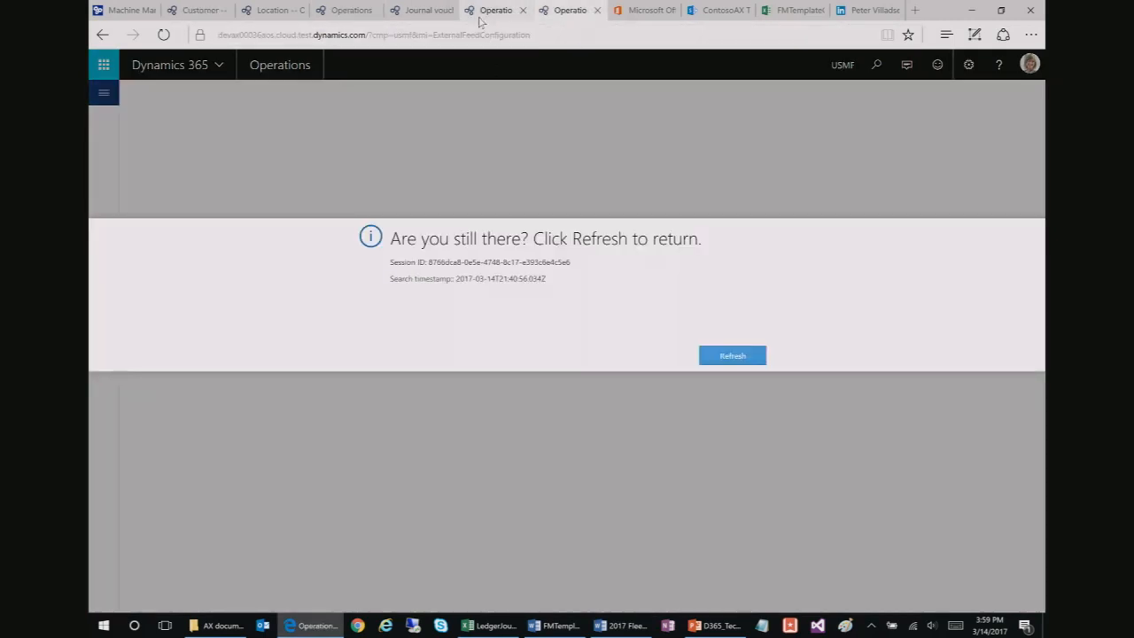
left_click(424, 10)
key("ctrl+shift+Tab")
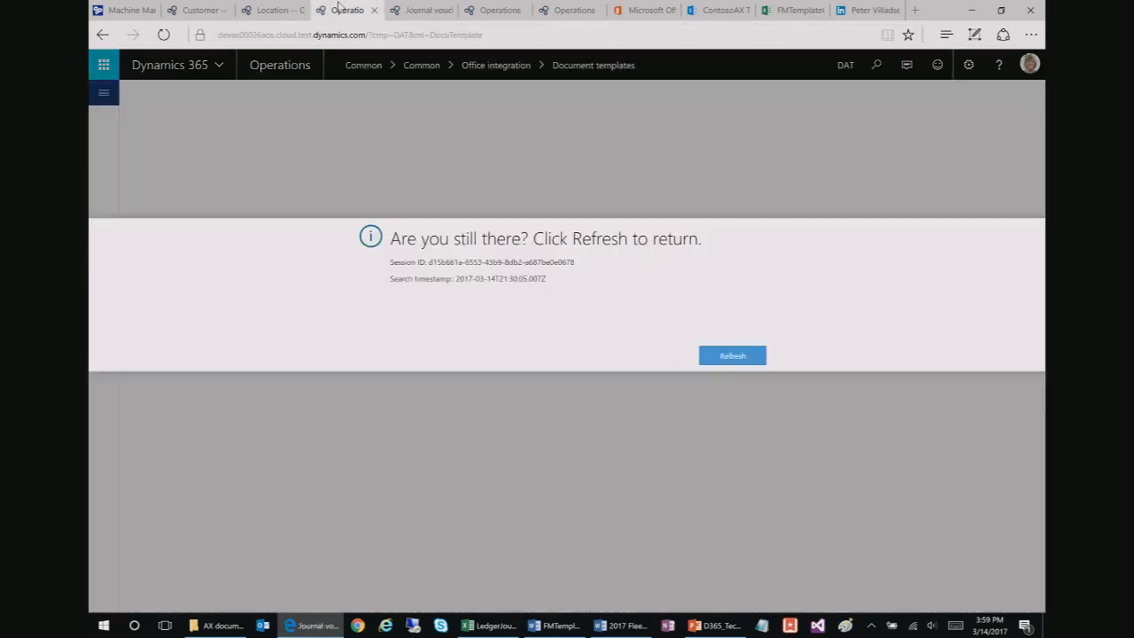
left_click(450, 35)
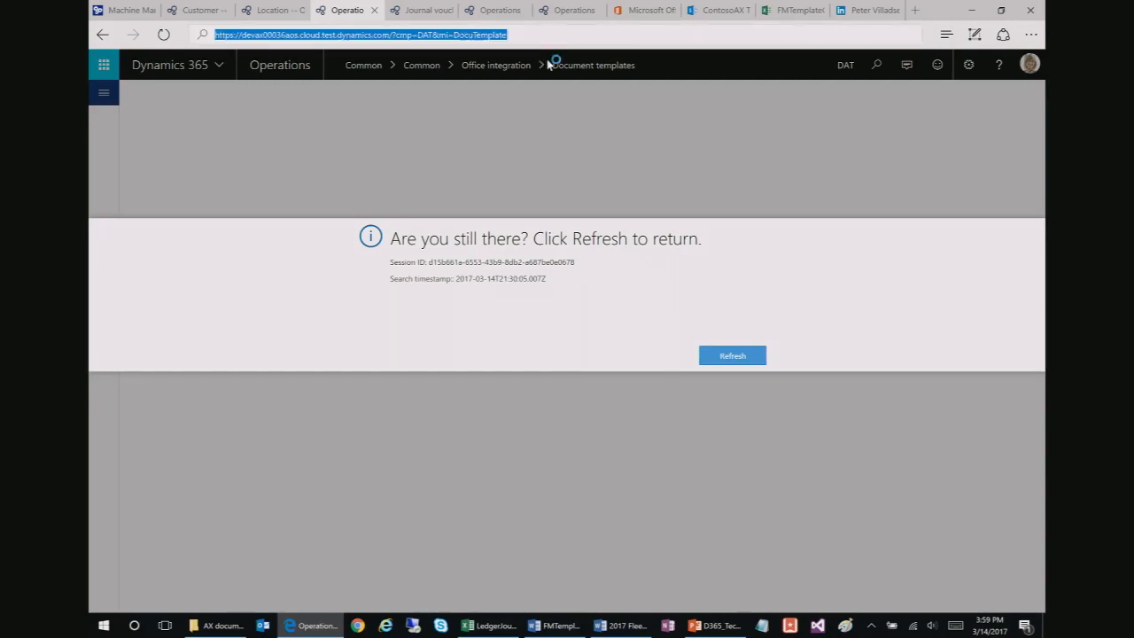
key("Return")
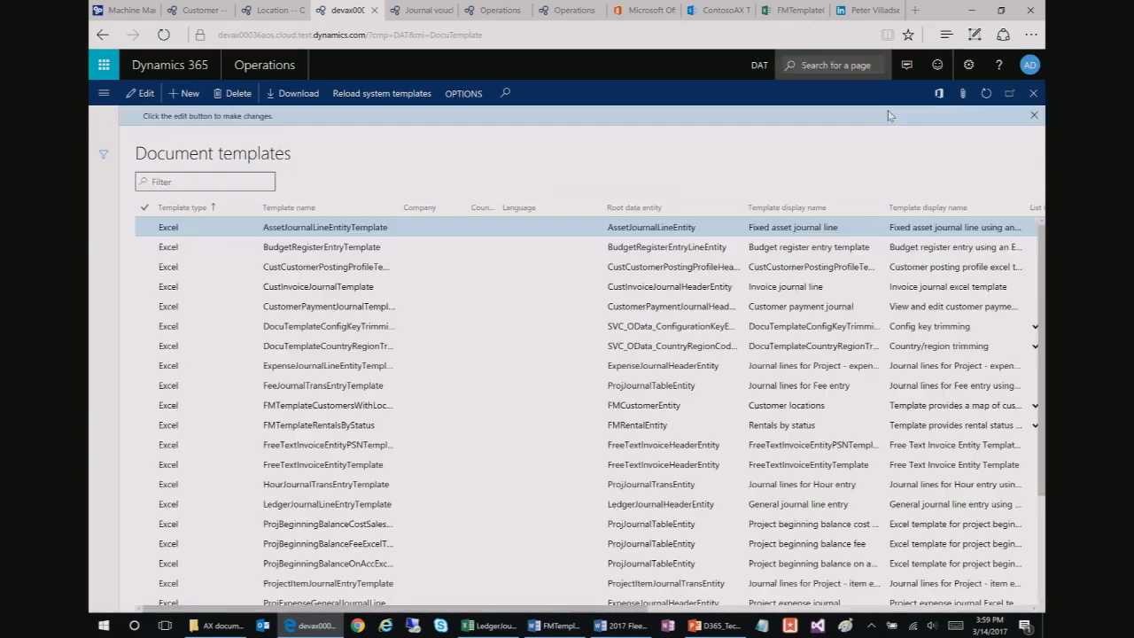
Step: Search the pages for 'document tem' and dismiss the suggestions
left_click(862, 67)
type("document")
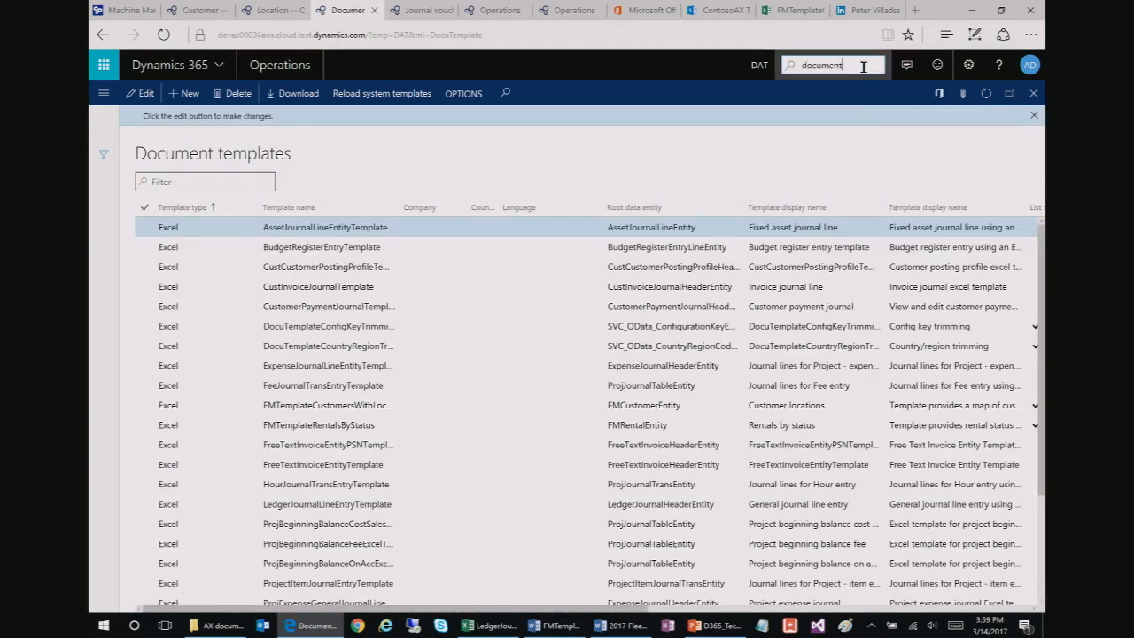
type(" tem")
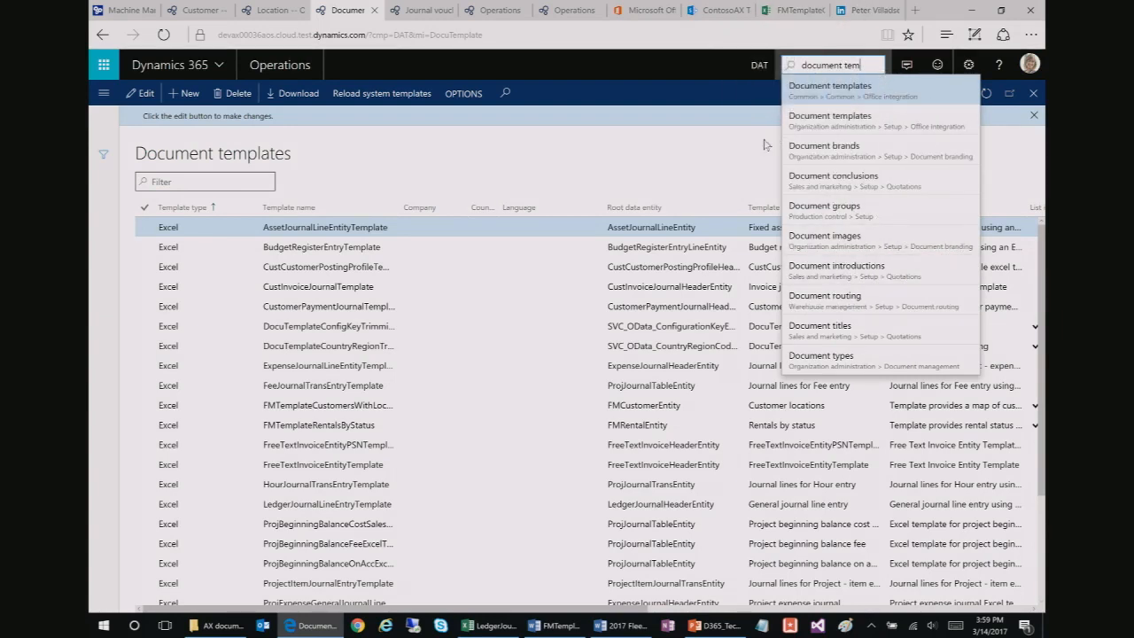
left_click(700, 151)
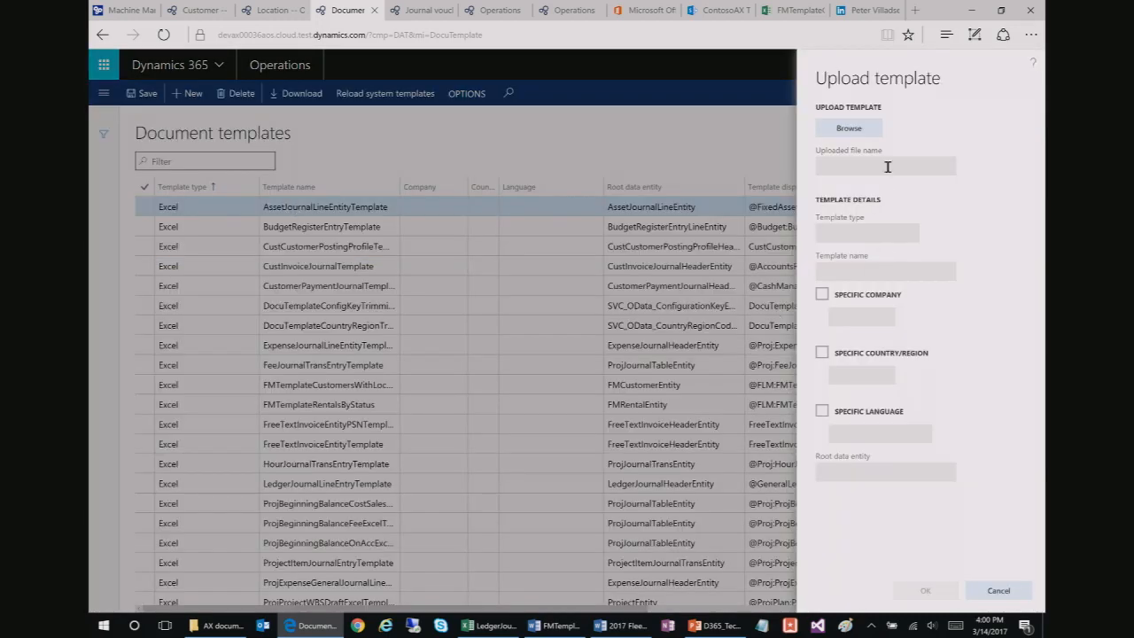
Step: Start a template upload, close the Word template, and browse the Documents folders for the file
left_click(849, 129)
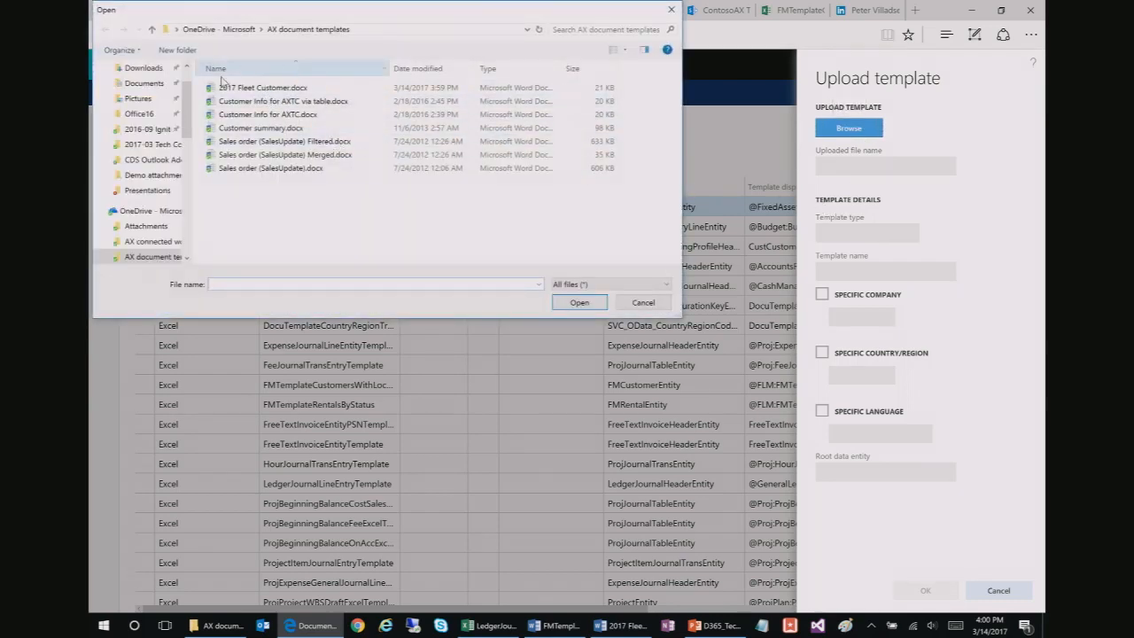
scroll(184, 70, "up", 2)
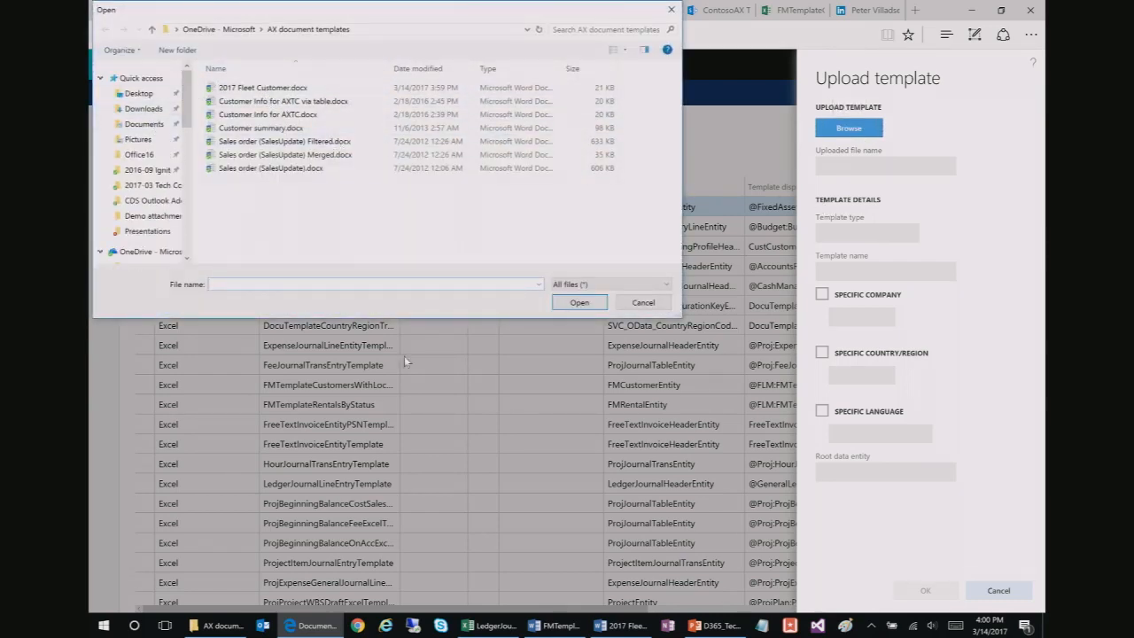
left_click(620, 625)
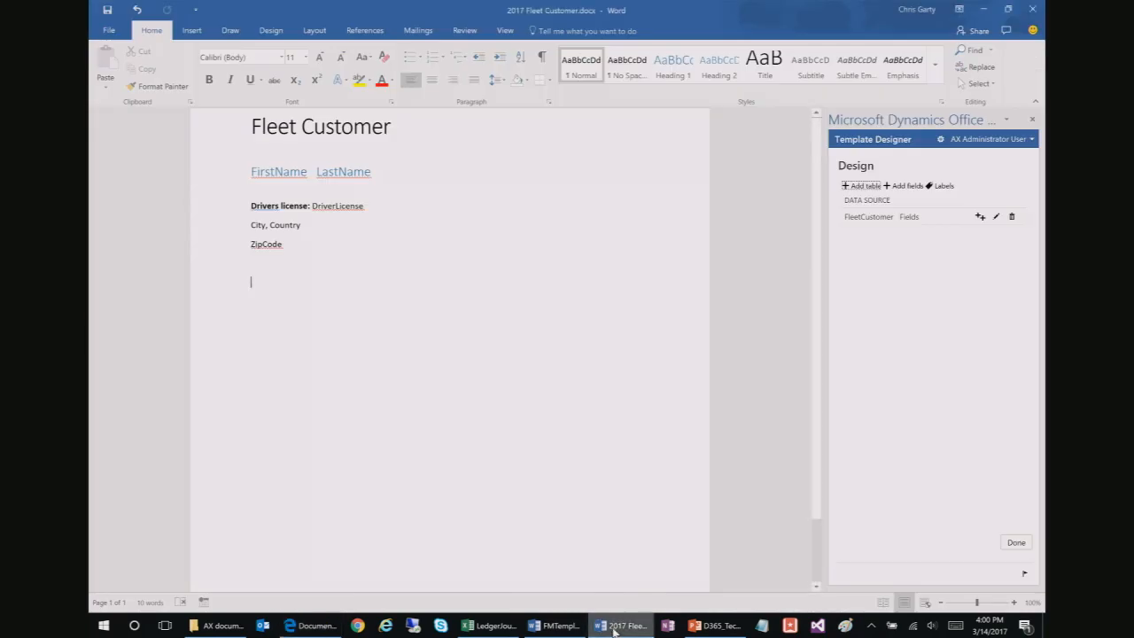
left_click(1030, 11)
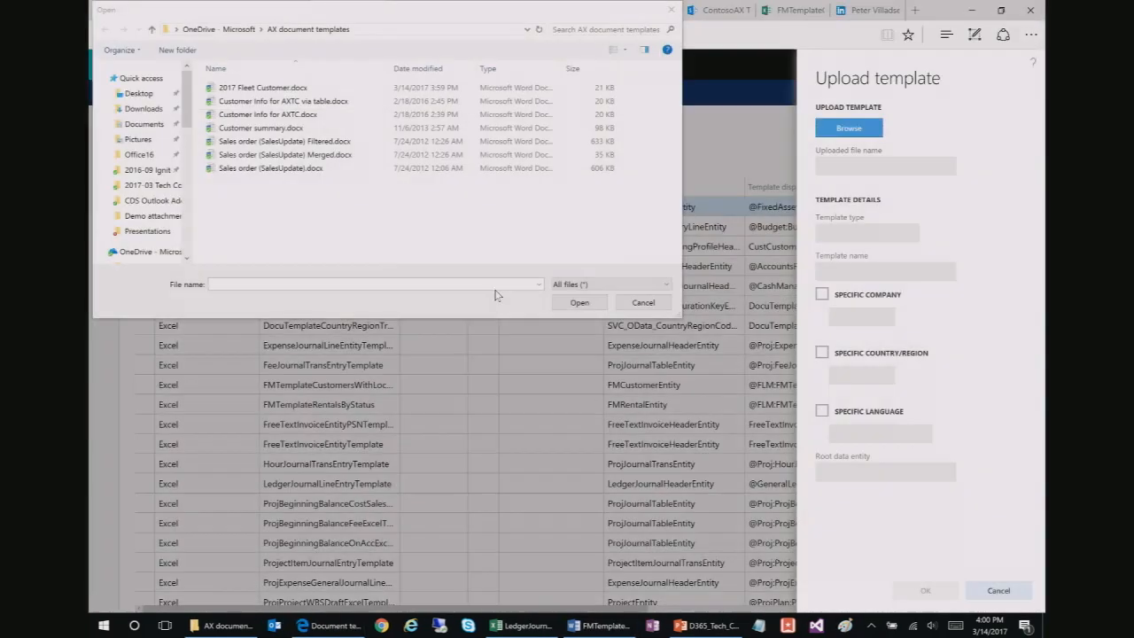
left_click(143, 124)
double_click(284, 115)
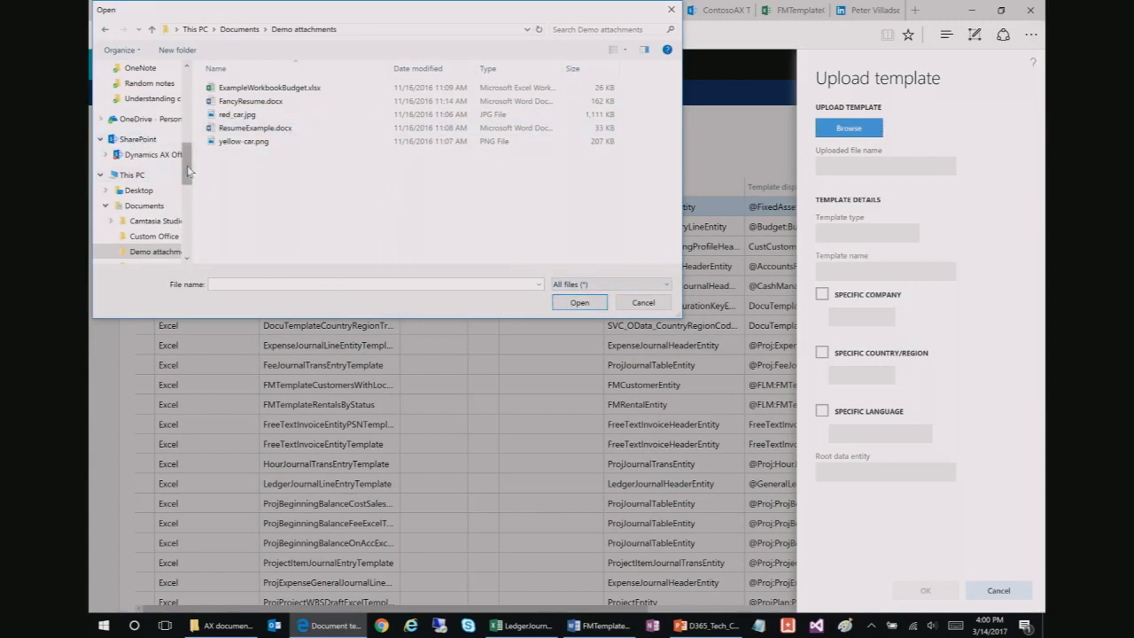
left_click(138, 189)
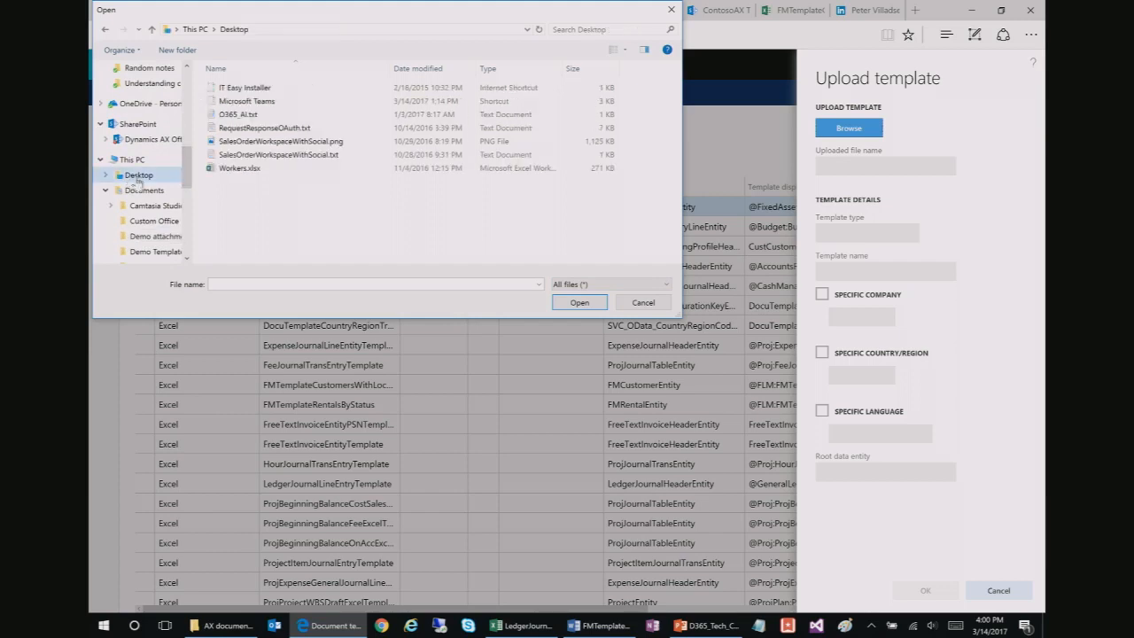
left_click(148, 194)
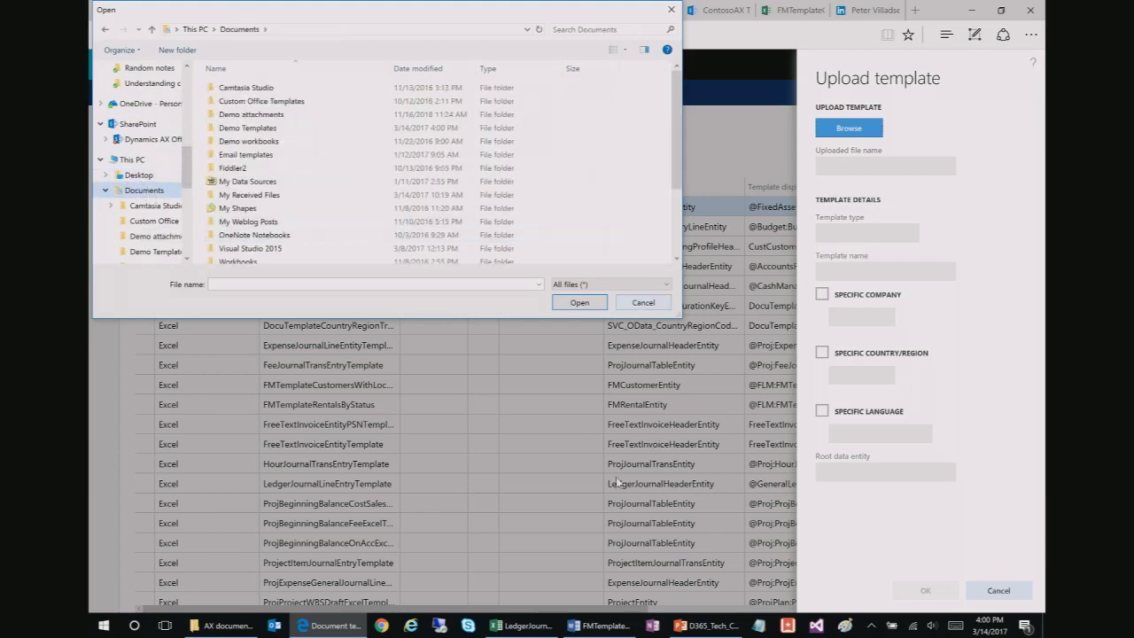
Step: Reopen 2017 Fleet Customer.docx in Word to check where it is saved
right_click(595, 626)
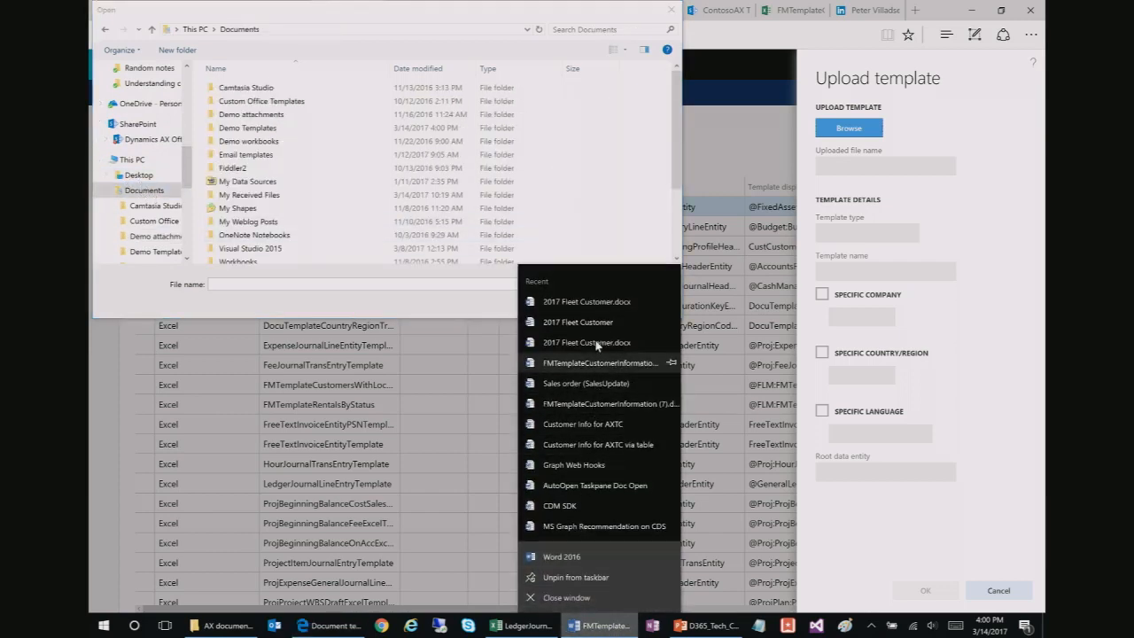
left_click(599, 305)
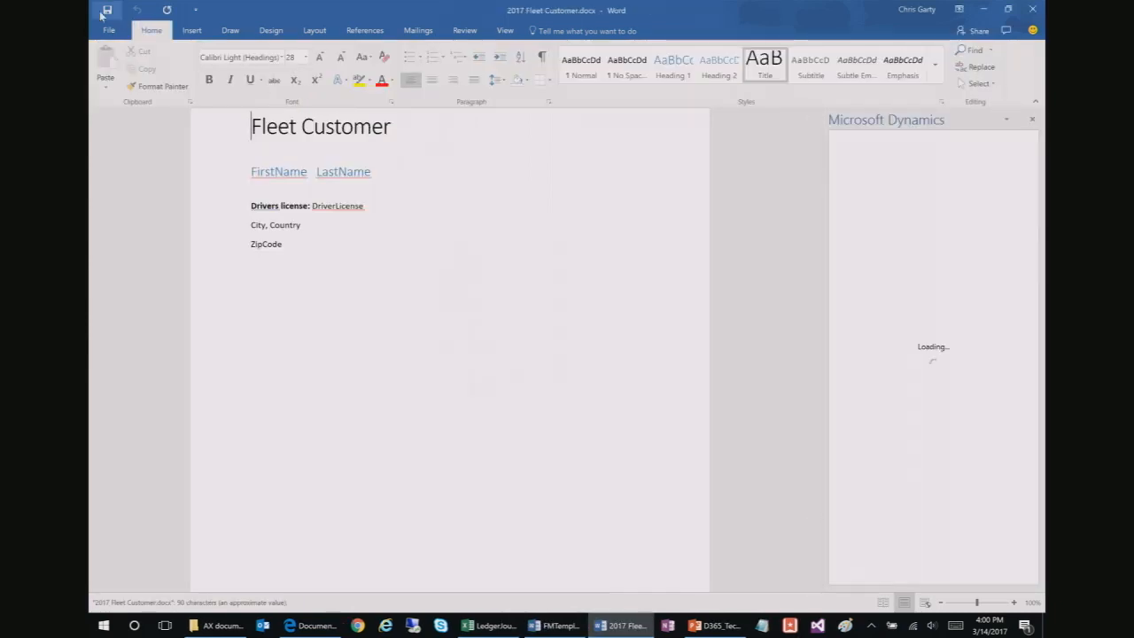
left_click(110, 31)
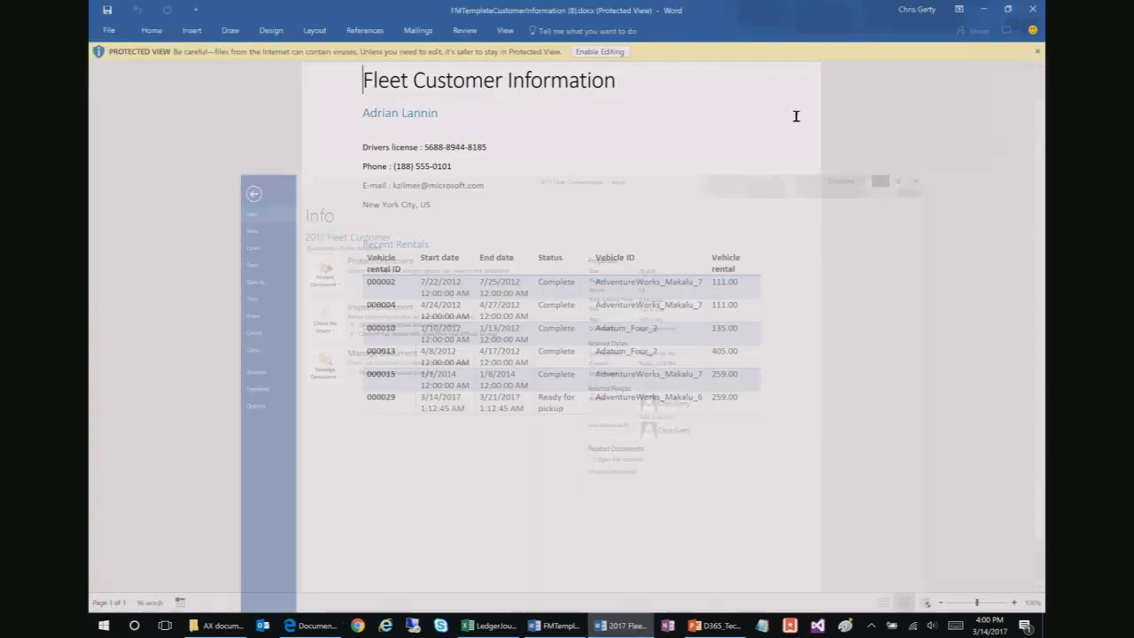
left_click(984, 9)
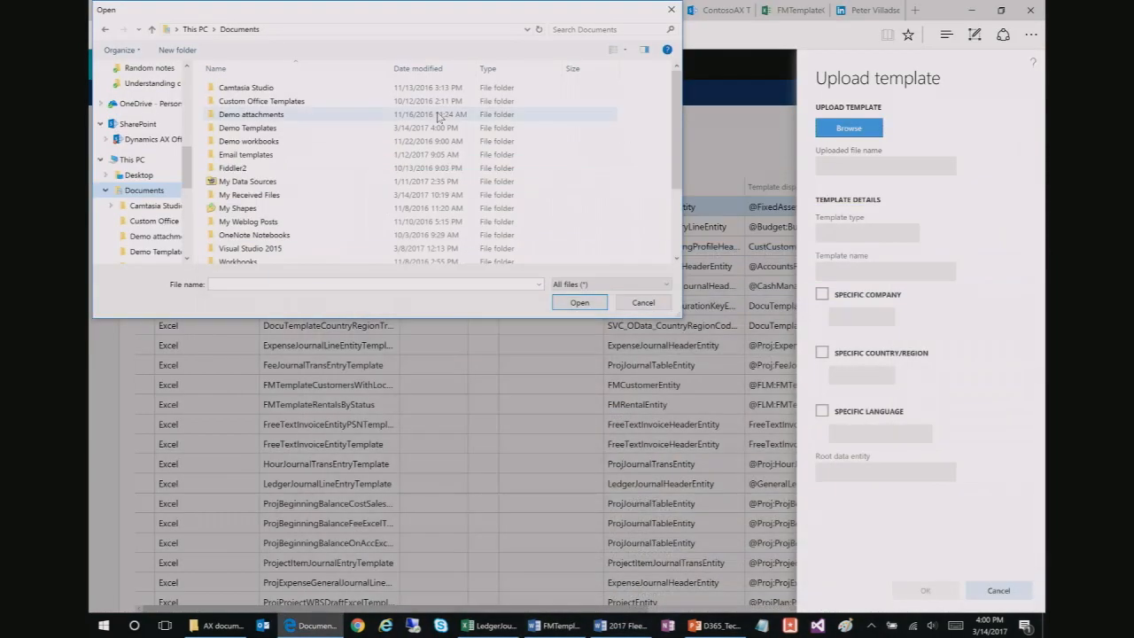
Step: Upload 2017 Fleet Customer.docx from Demo Templates and dismiss the file access error
double_click(247, 127)
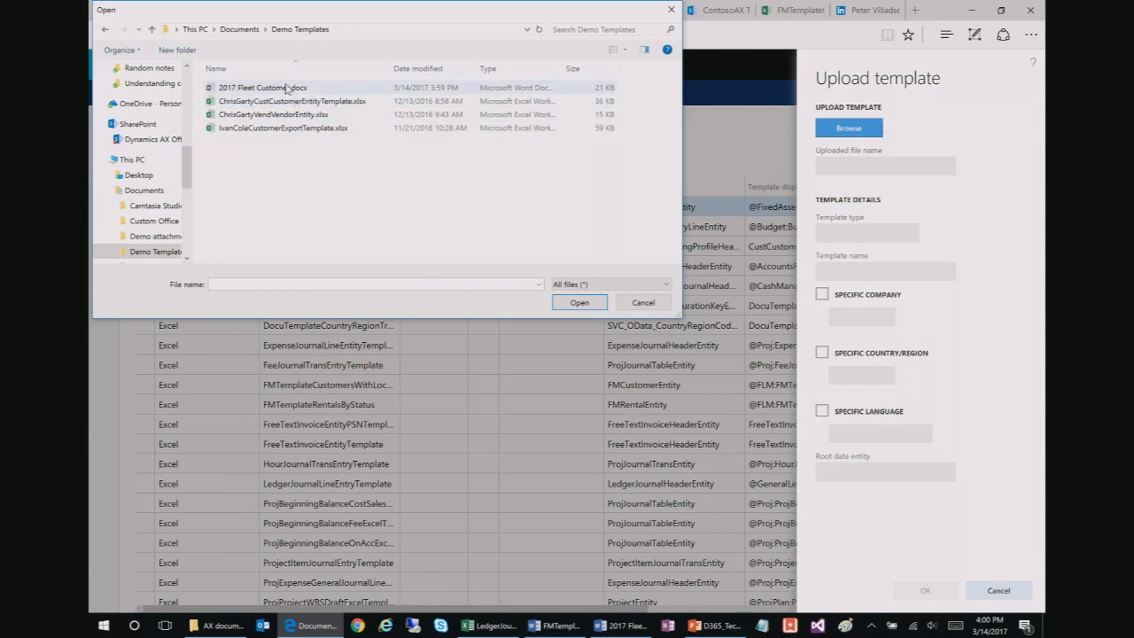
left_click(298, 89)
left_click(580, 303)
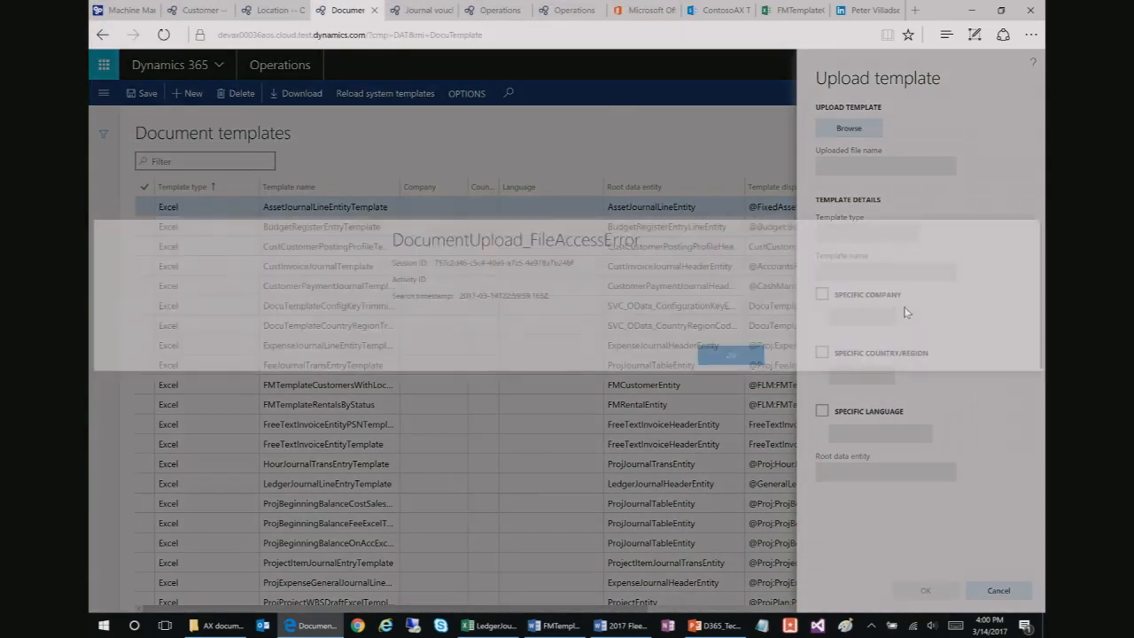
left_click(733, 355)
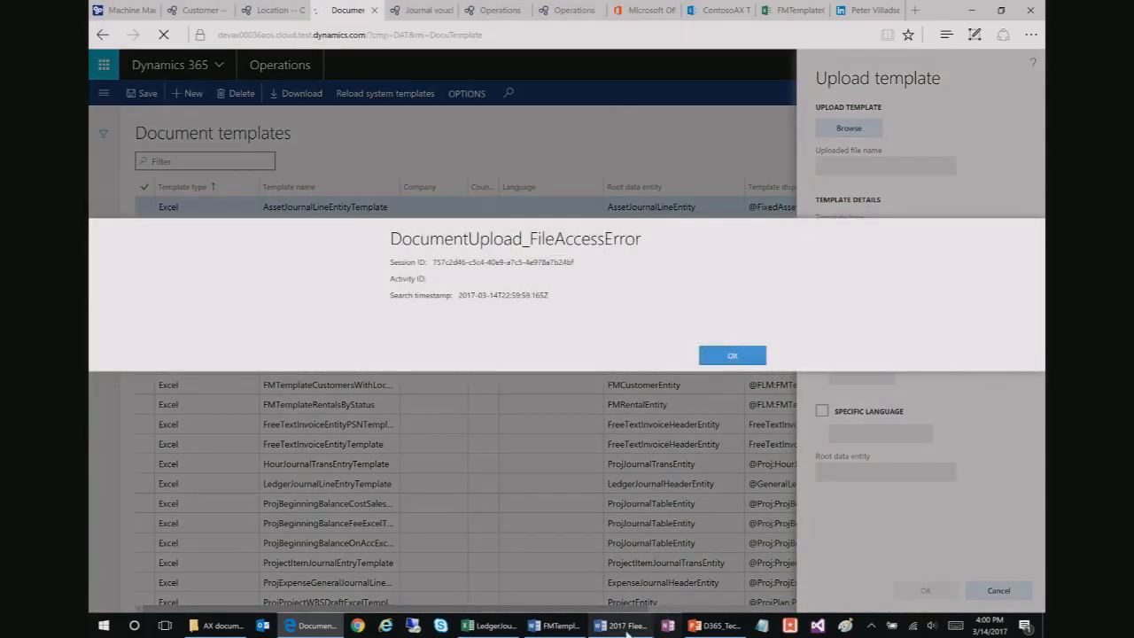
Step: Answer the save-changes prompt and close 2017 Fleet Customer.docx to release the file
left_click(621, 626)
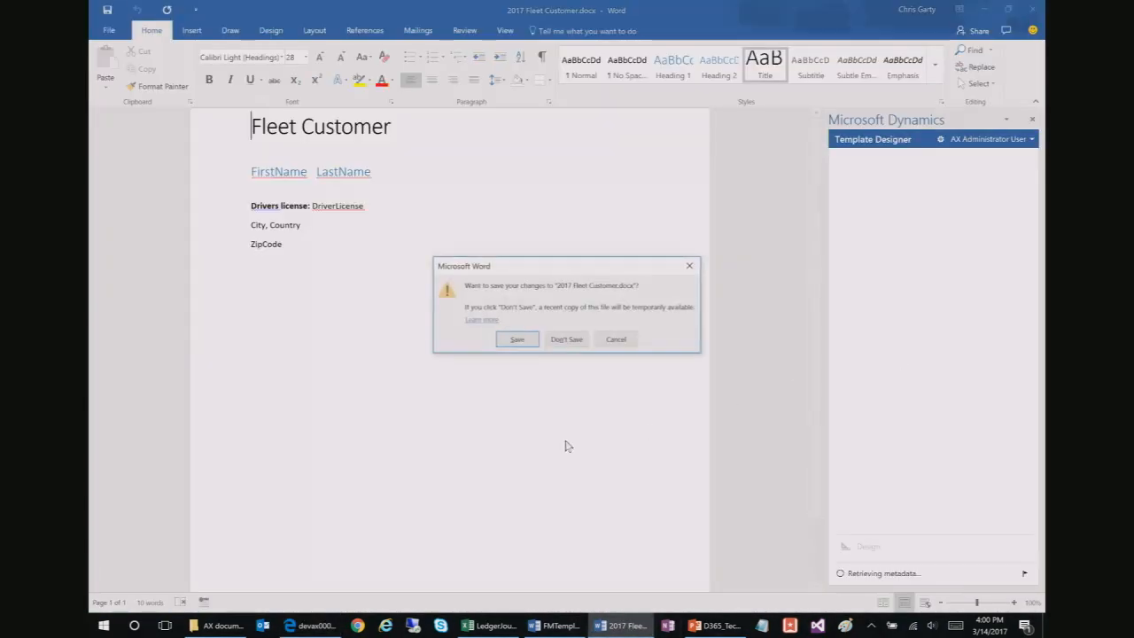
left_click(621, 342)
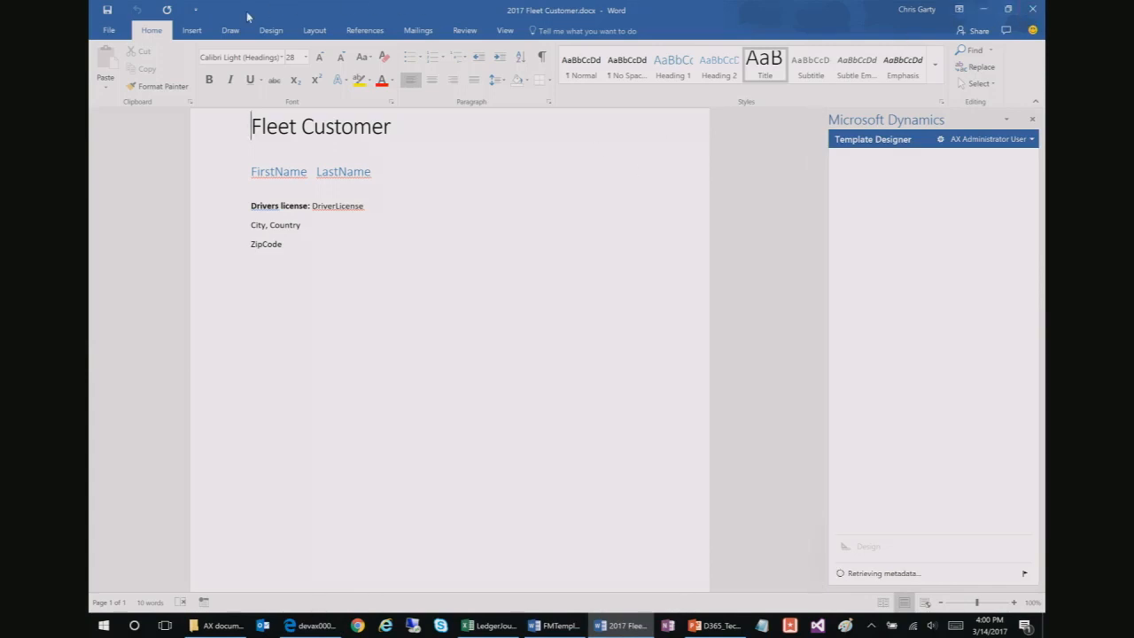
left_click(1033, 9)
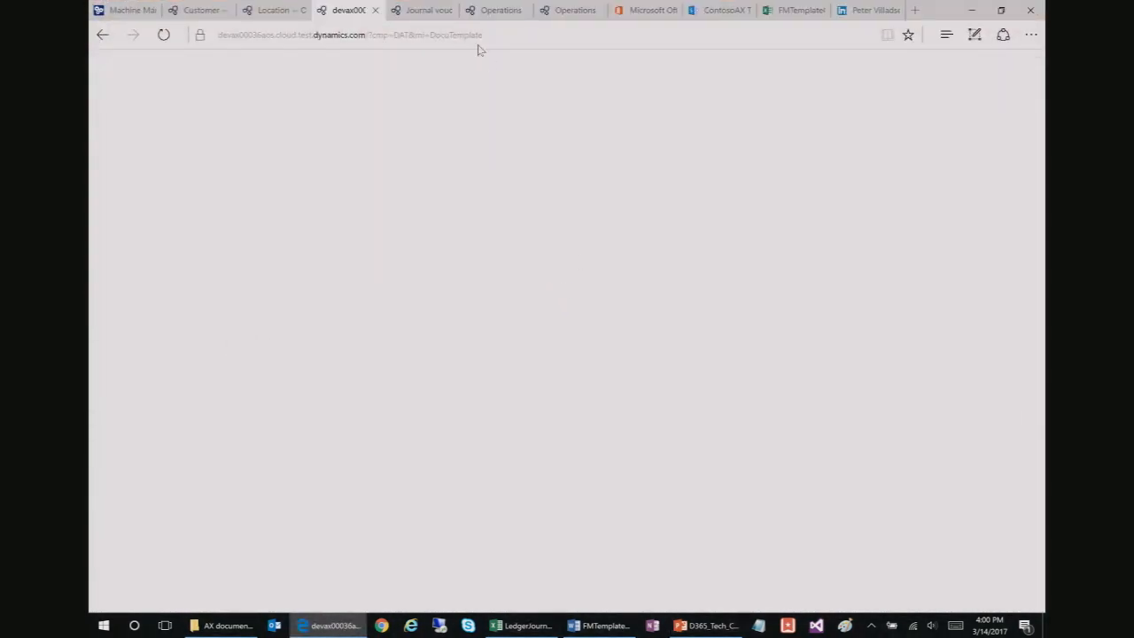
Step: Upload 2017 Fleet Customer.docx as a new Word document template and confirm with OK
left_click(445, 36)
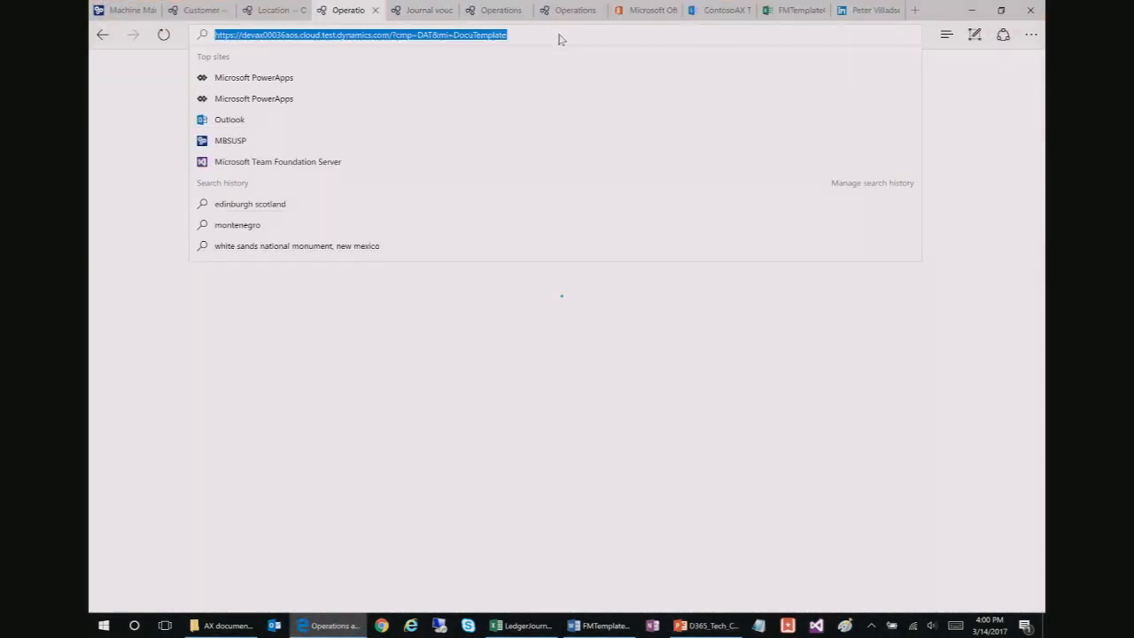
left_click(567, 37)
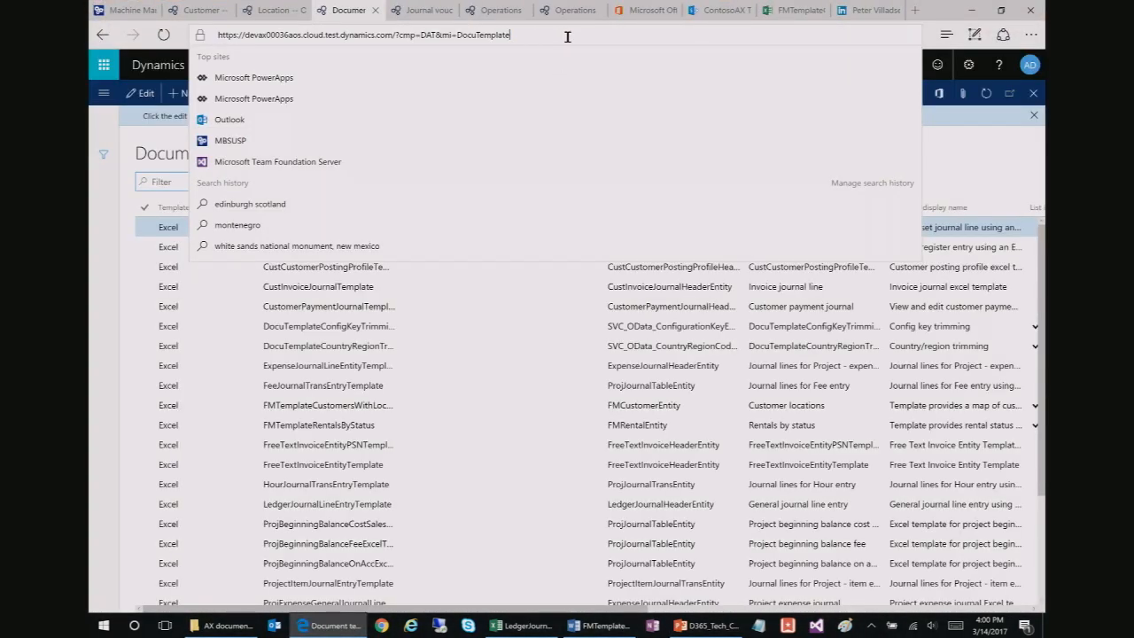
left_click(98, 206)
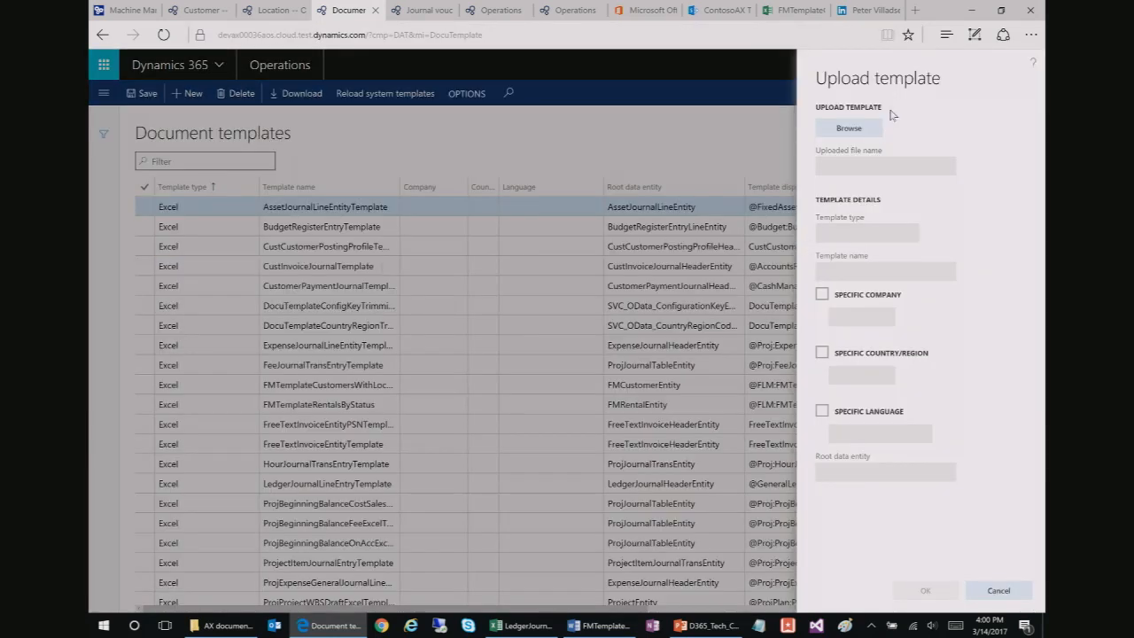
left_click(863, 129)
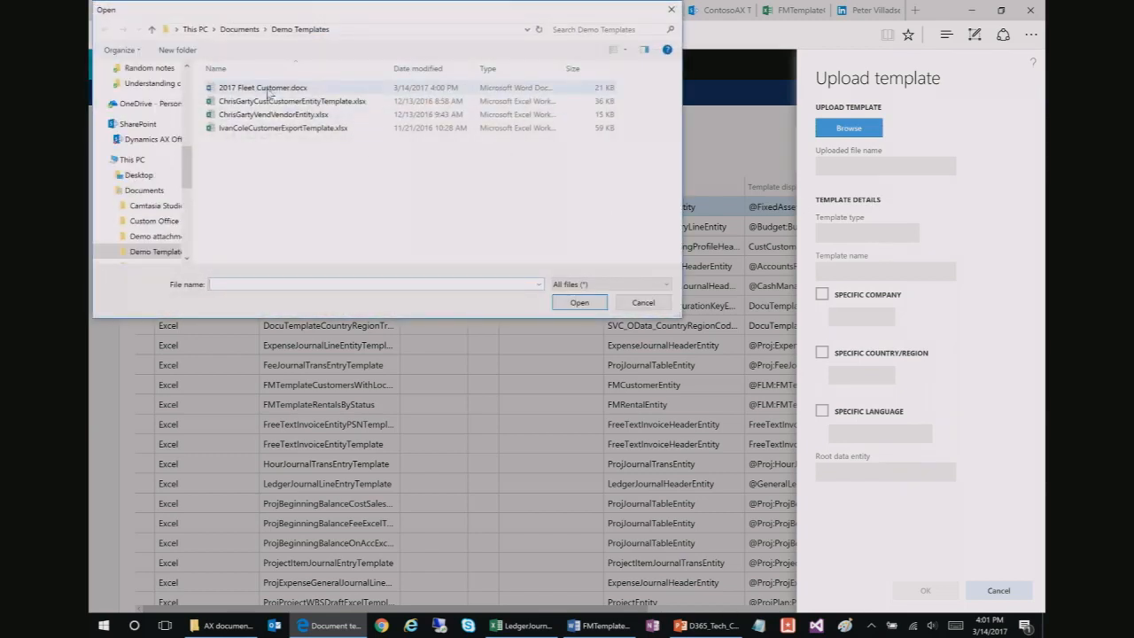
left_click(496, 88)
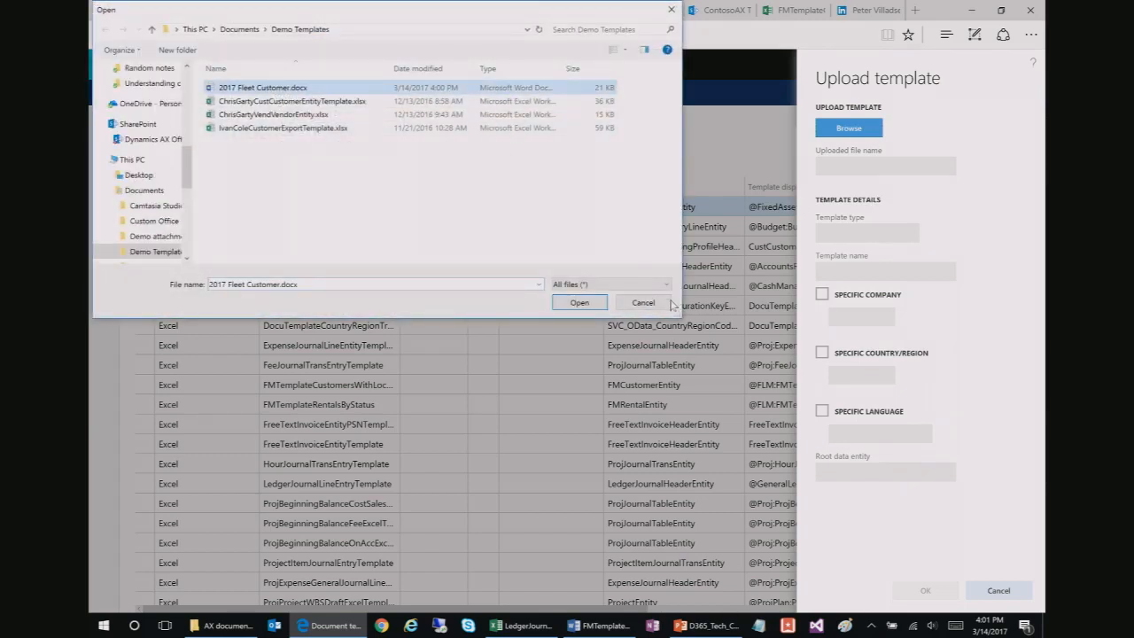
left_click(579, 302)
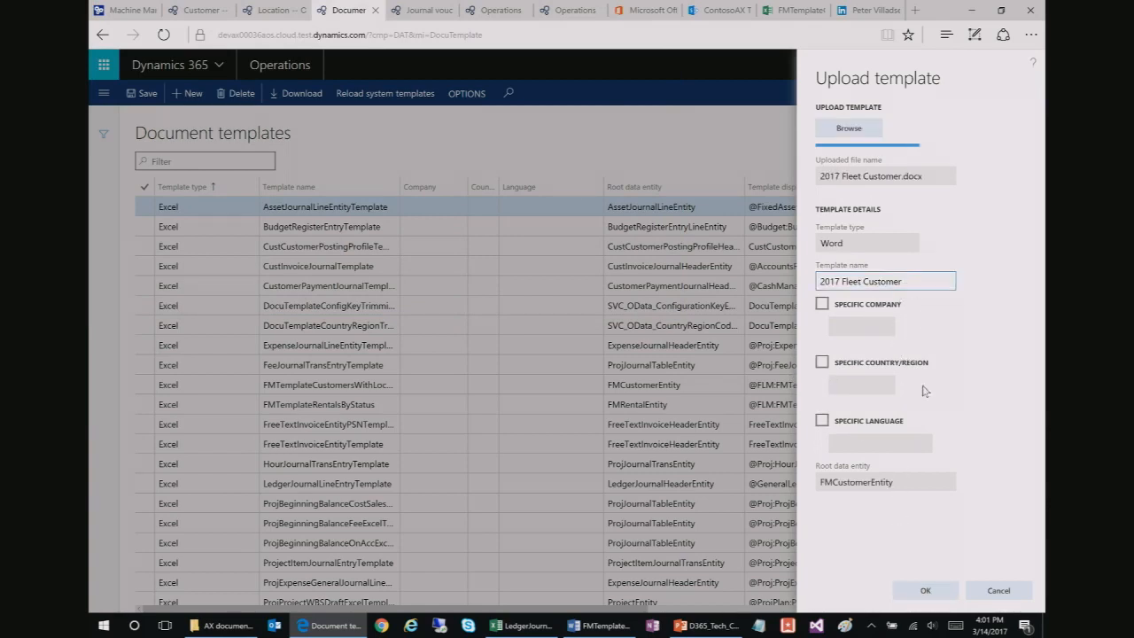
left_click(925, 590)
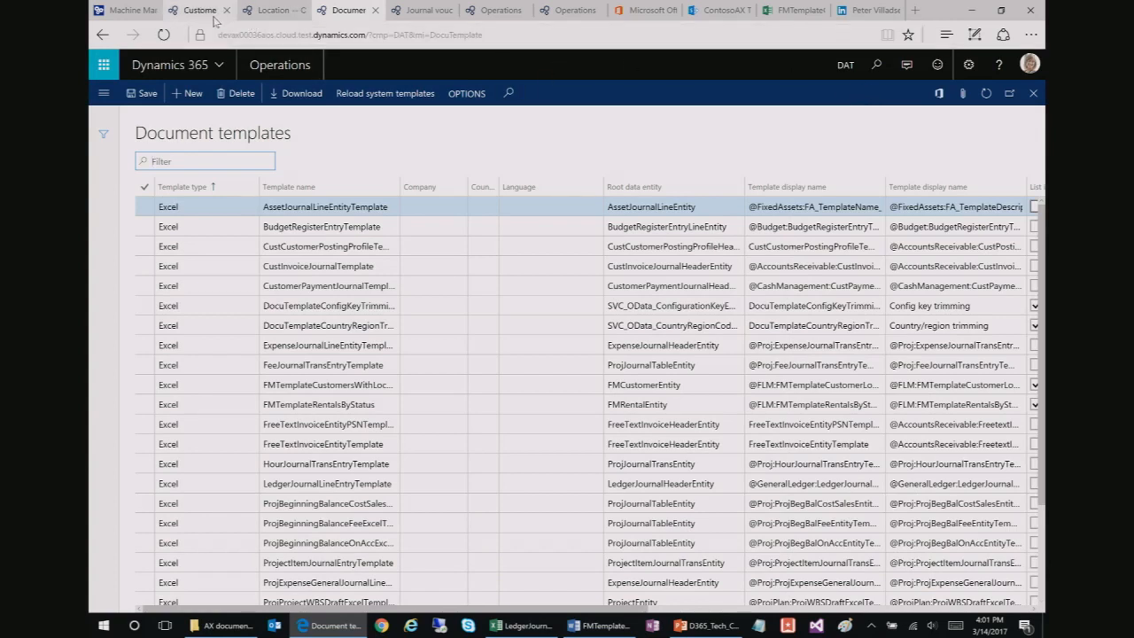
Step: Reload the customer list, export with the 2017 Fleet Customer template, then save and open the .docx
left_click(203, 10)
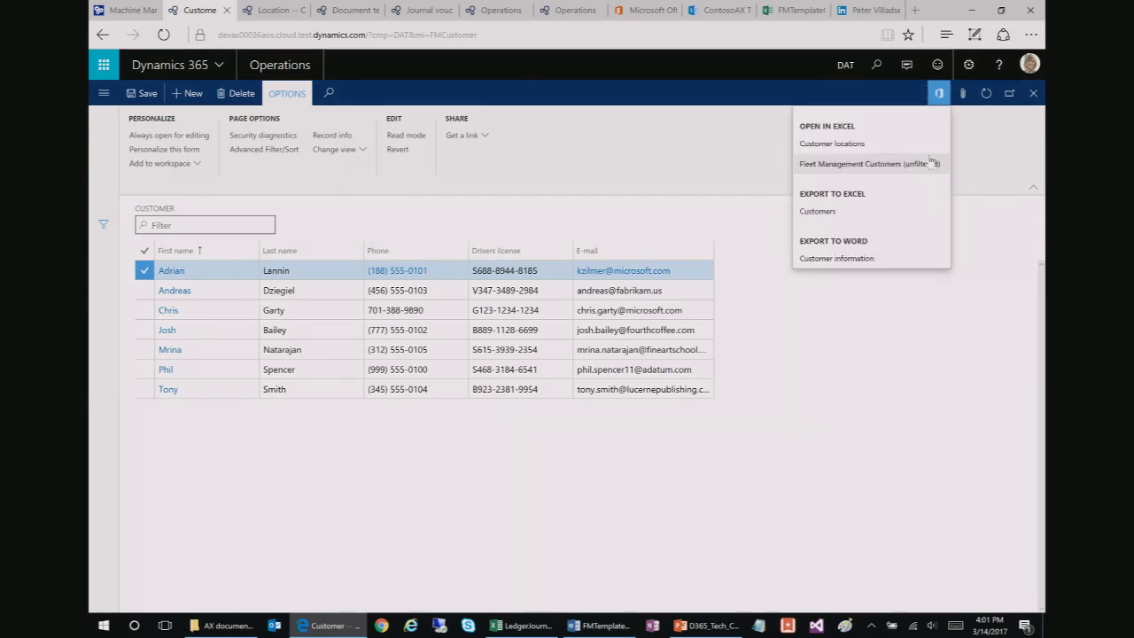
left_click(473, 35)
key("Return")
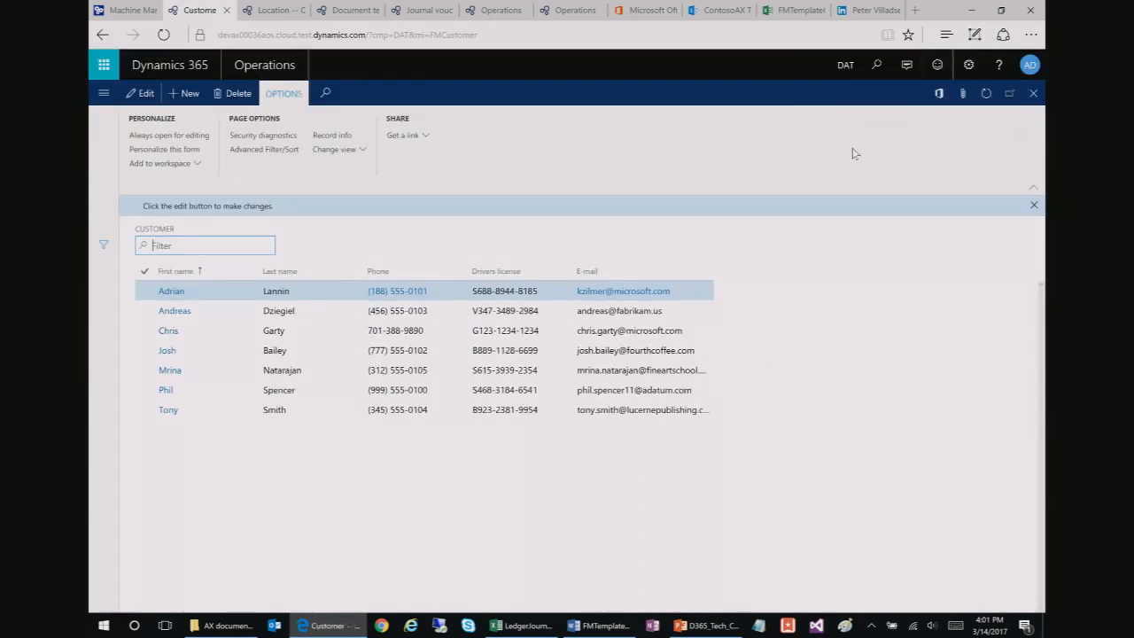
left_click(941, 98)
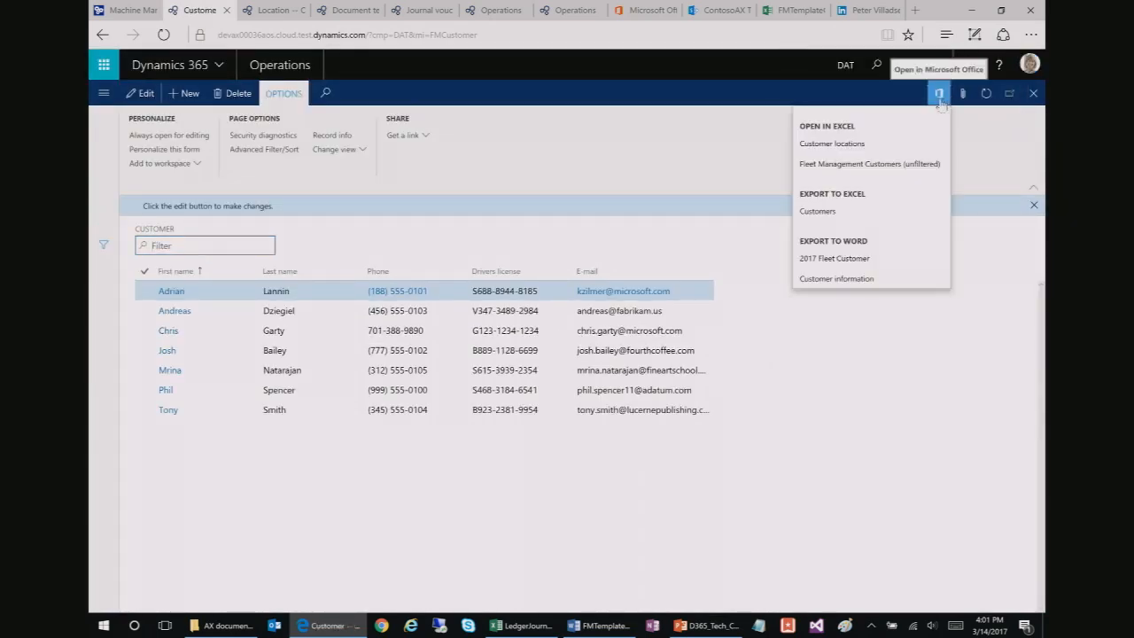
left_click(846, 259)
left_click(848, 137)
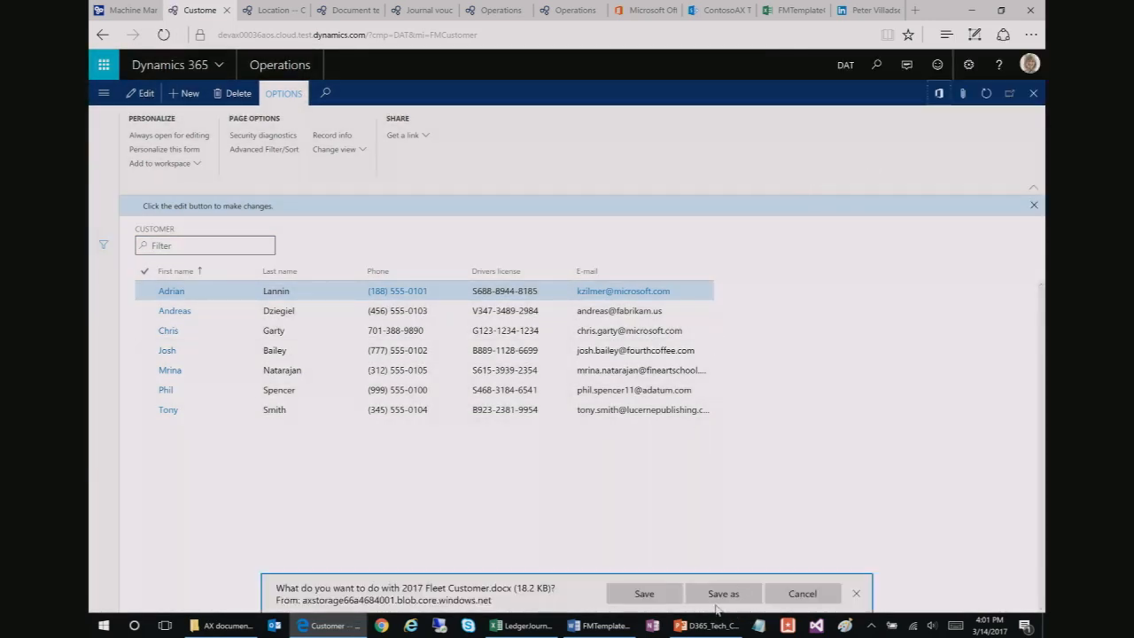
left_click(671, 604)
left_click(674, 591)
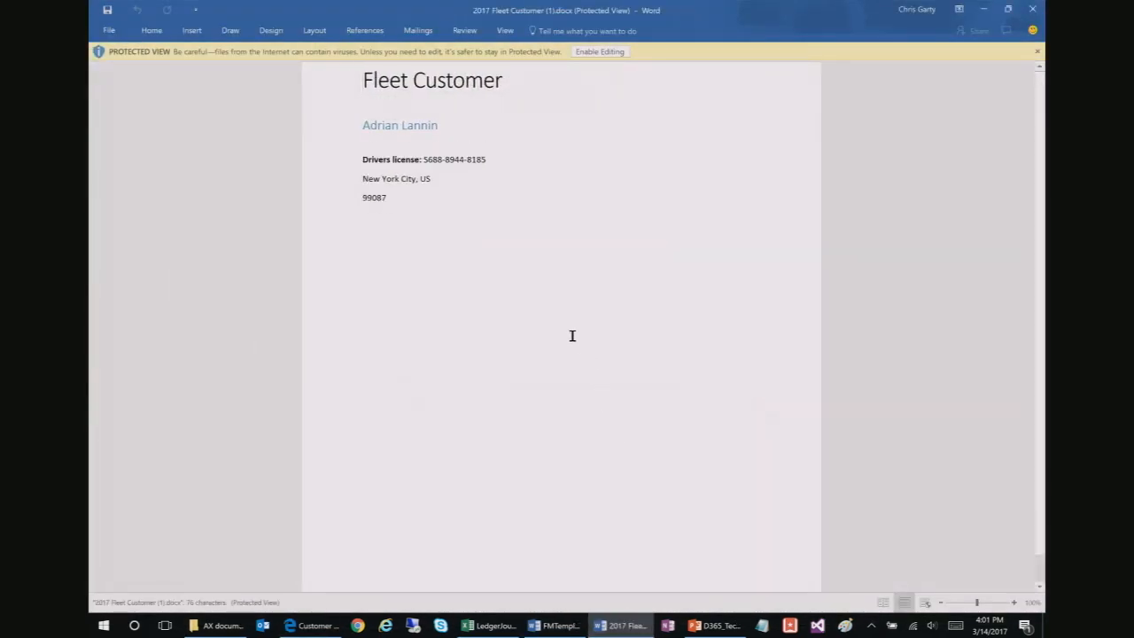
Step: Compare ZIP code 99087 with the older customer information document's address, then return to PowerPoint
left_click(417, 214)
left_click(445, 197)
left_click(575, 629)
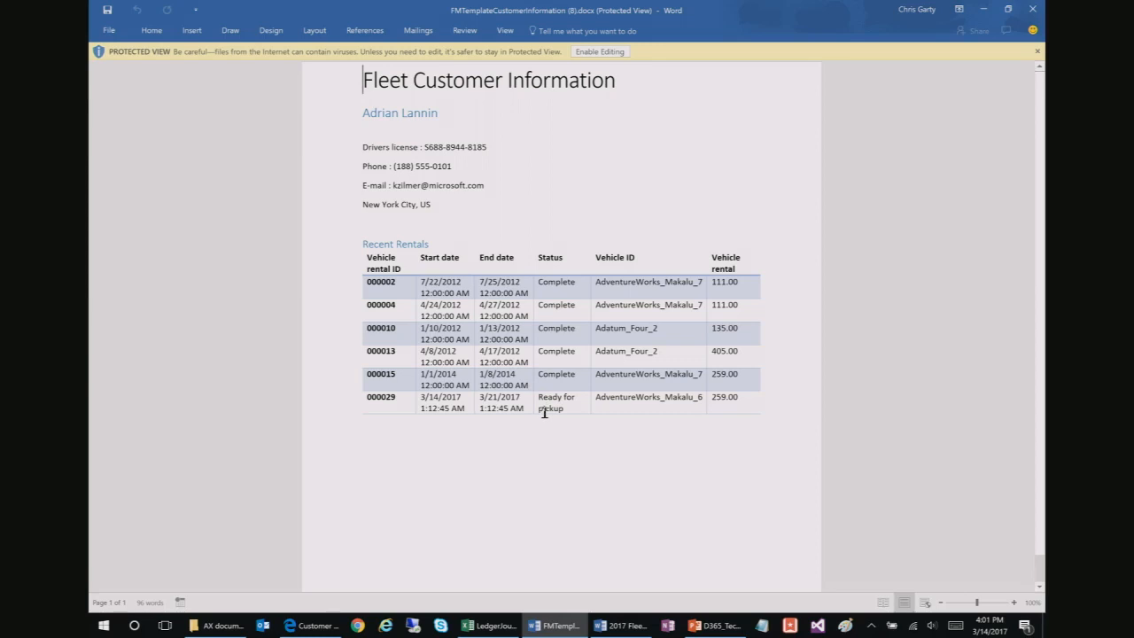
left_click(715, 189)
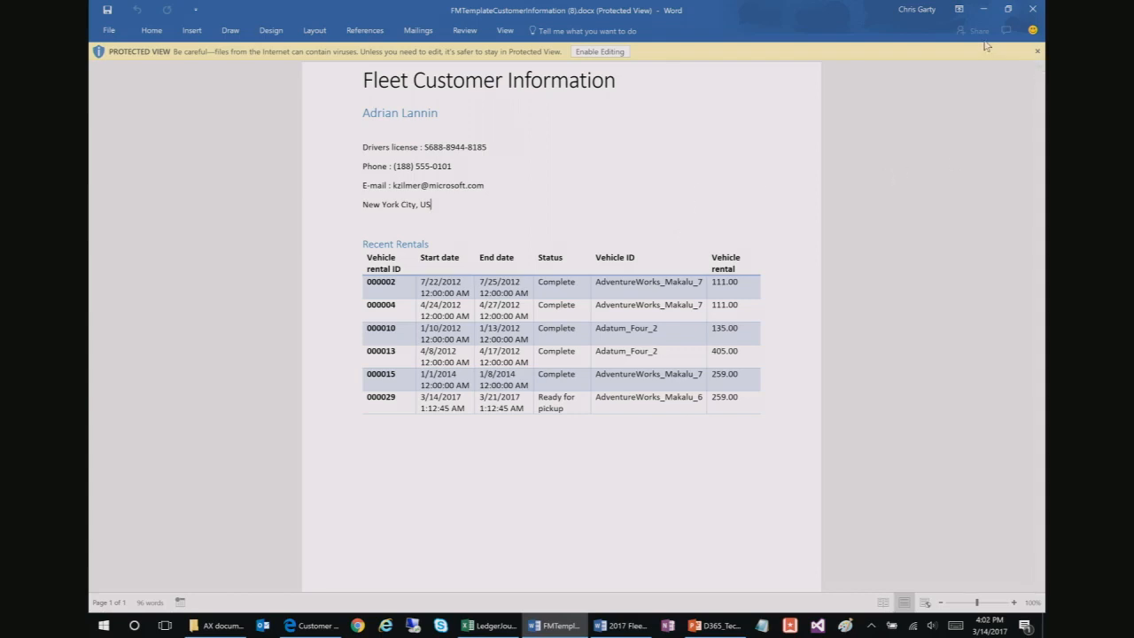
left_click(984, 11)
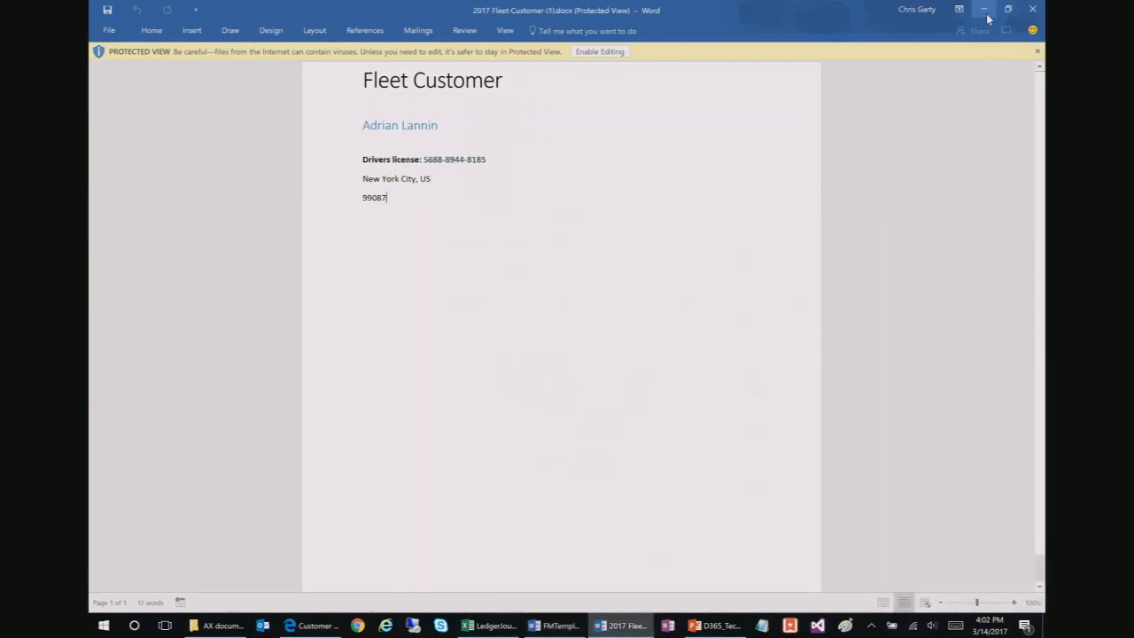
left_click(714, 626)
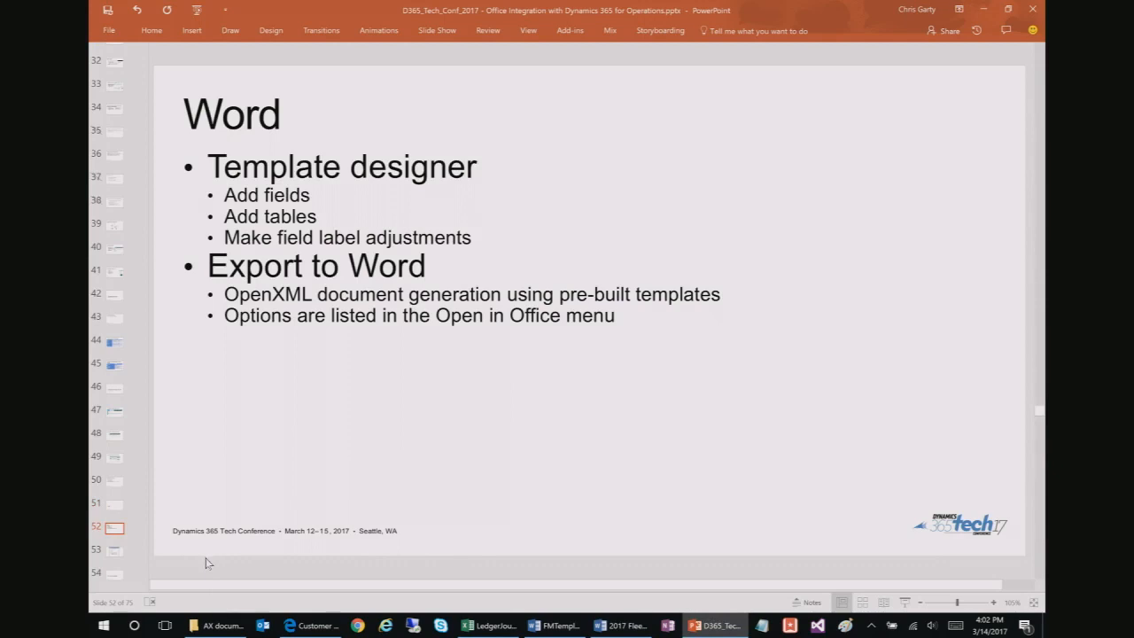
Step: Advance the PowerPoint deck to slide 57, Document Management, then bring back the Dynamics 365 customer list
key("Down")
key("Down")
key("Down")
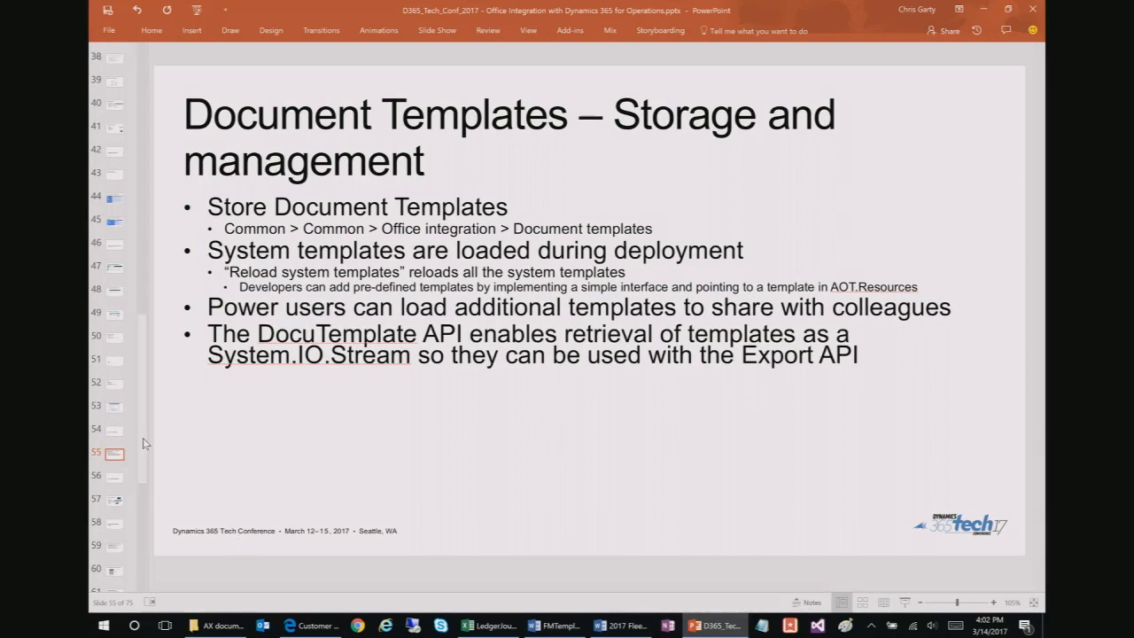
scroll(151, 450, "down", 1)
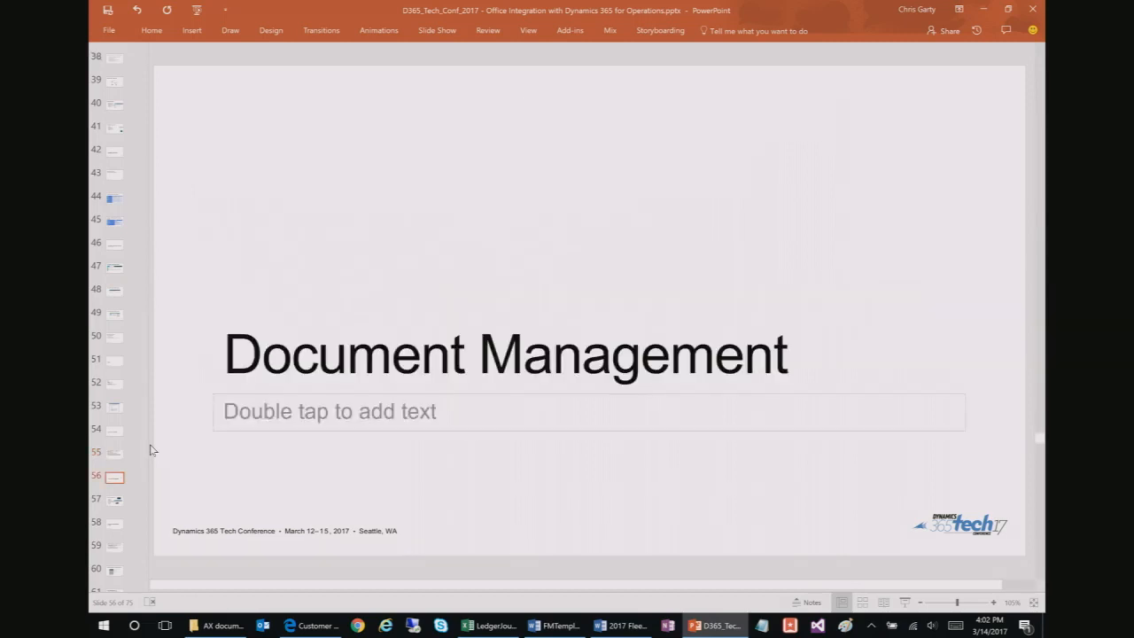
scroll(153, 452, "down", 1)
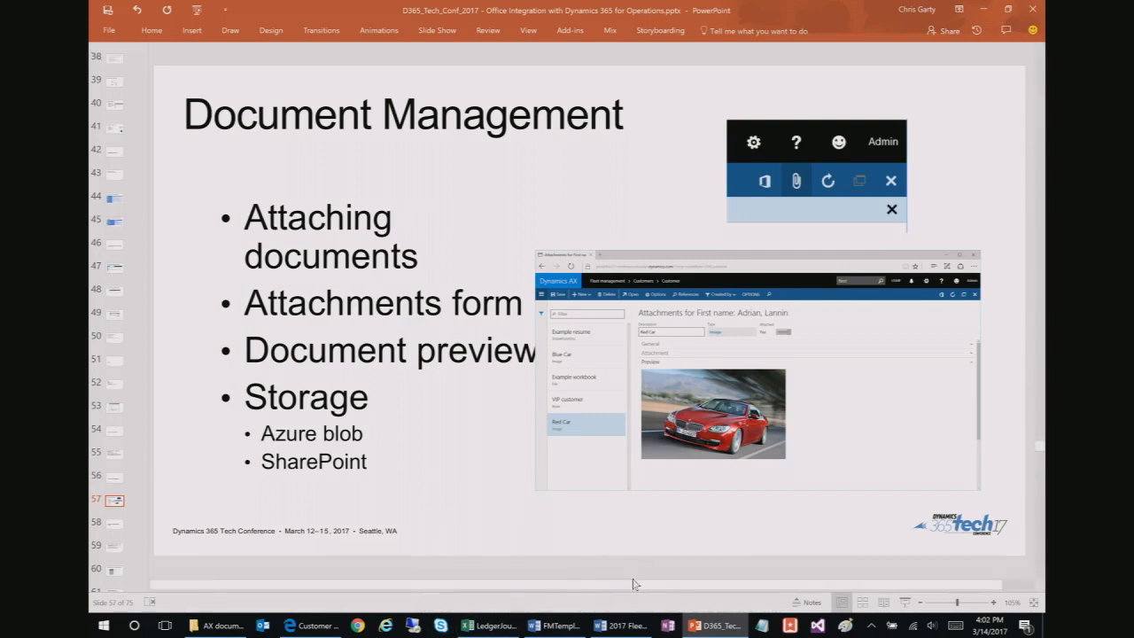
left_click(317, 625)
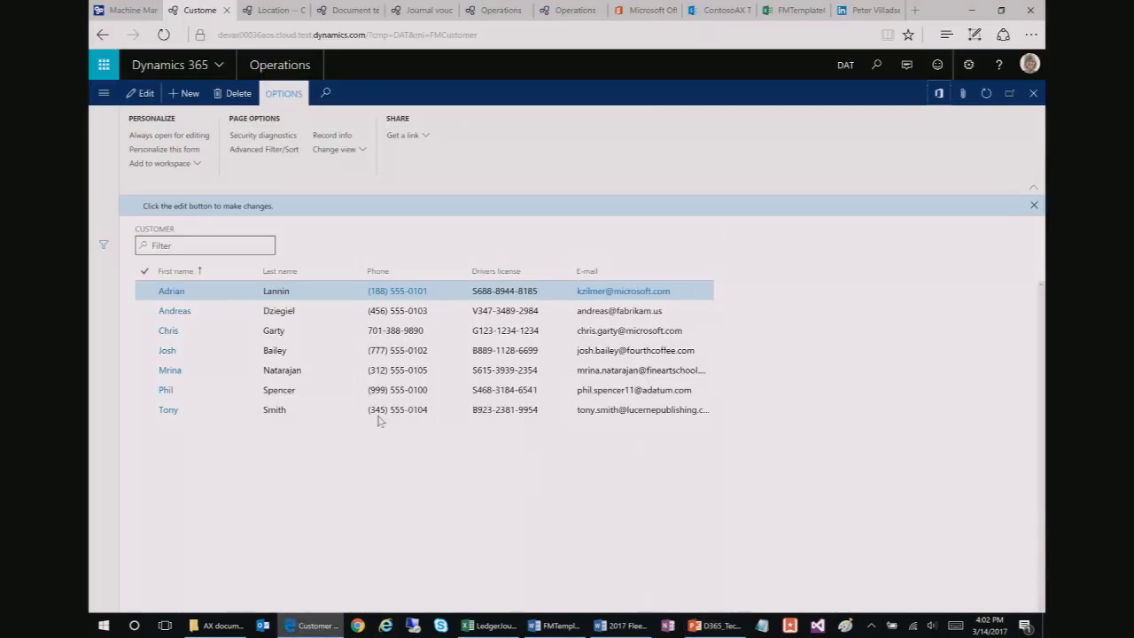
Step: Preview the red_car picture in the first customer's attachments, close the form, then reopen the attachments
left_click(962, 94)
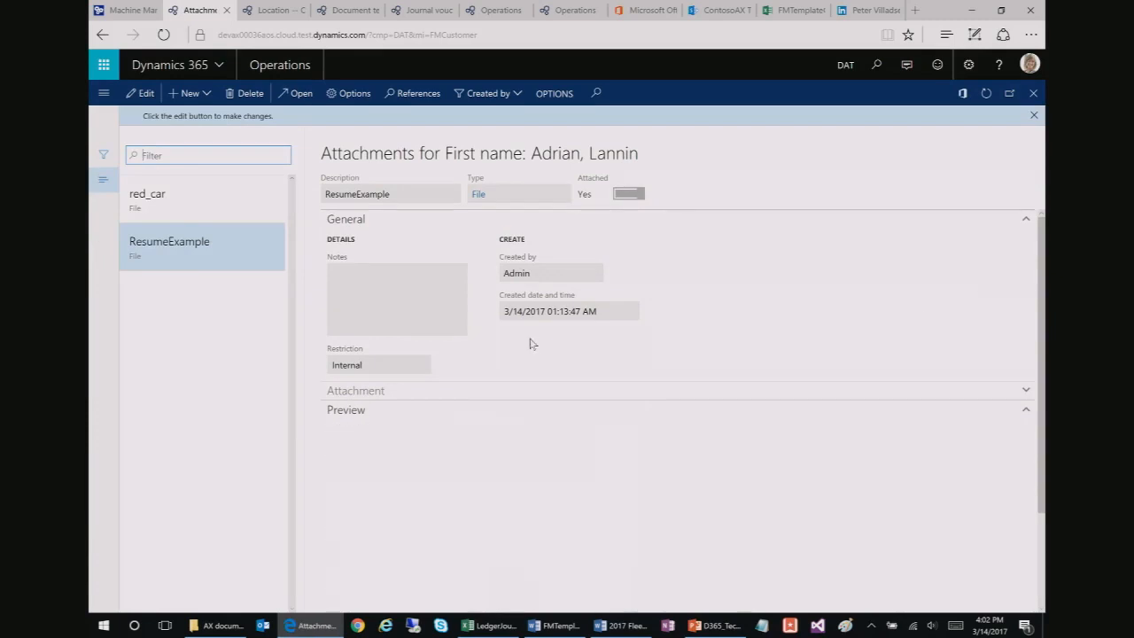
left_click(220, 200)
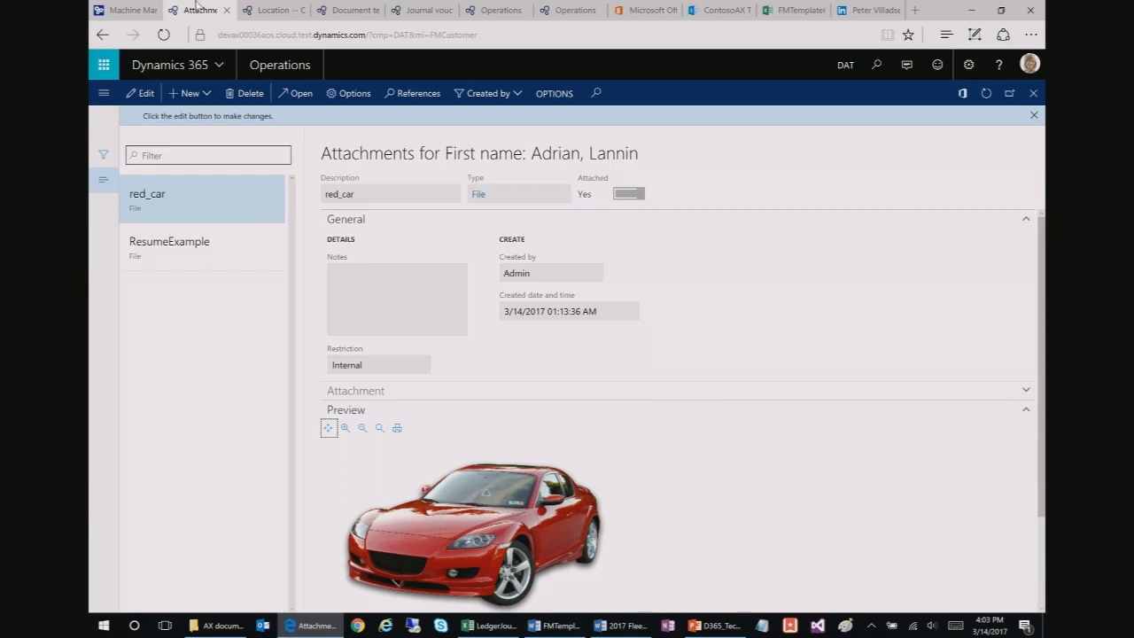
left_click(1034, 118)
left_click(1033, 93)
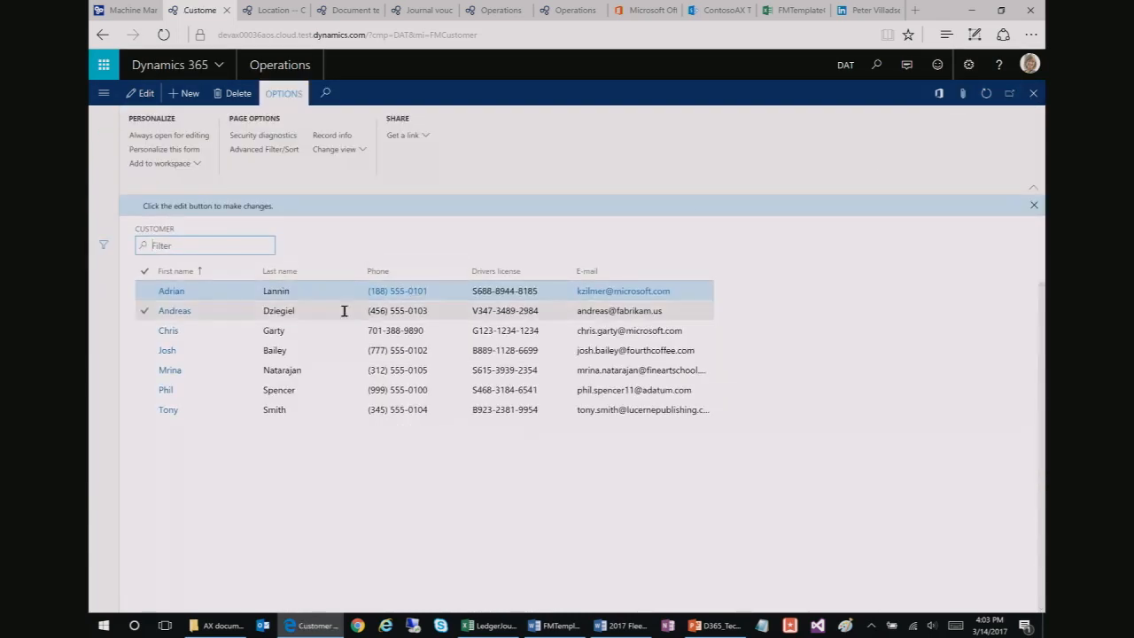
left_click(963, 99)
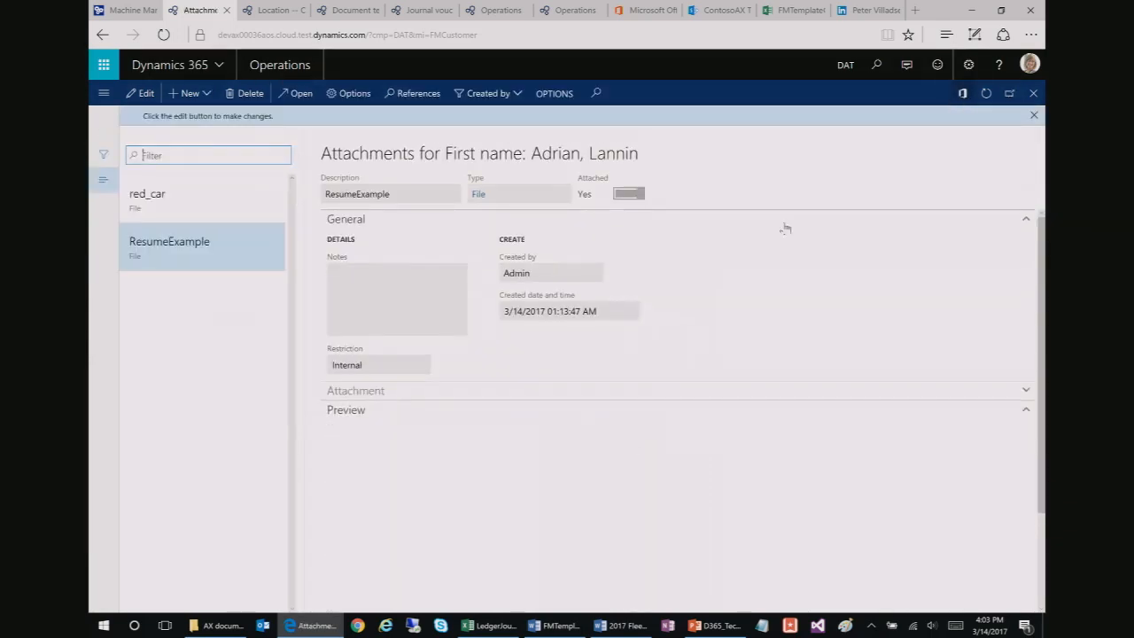
Step: Upload ResumeExample.docx from the Demo attachments folder as a new File attachment
left_click(188, 93)
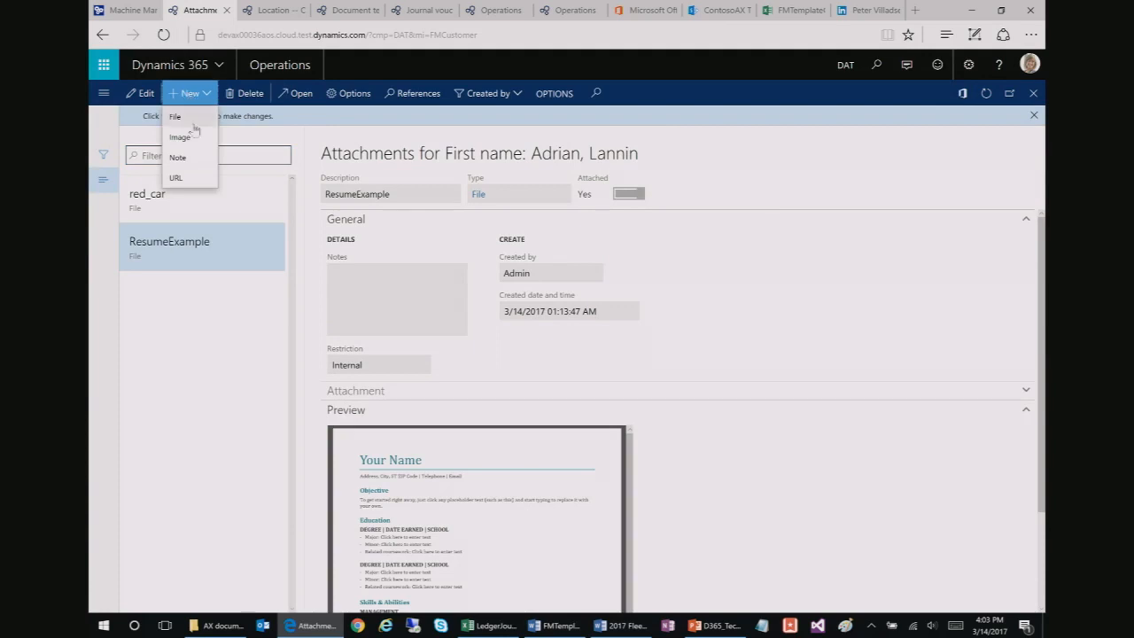
left_click(187, 122)
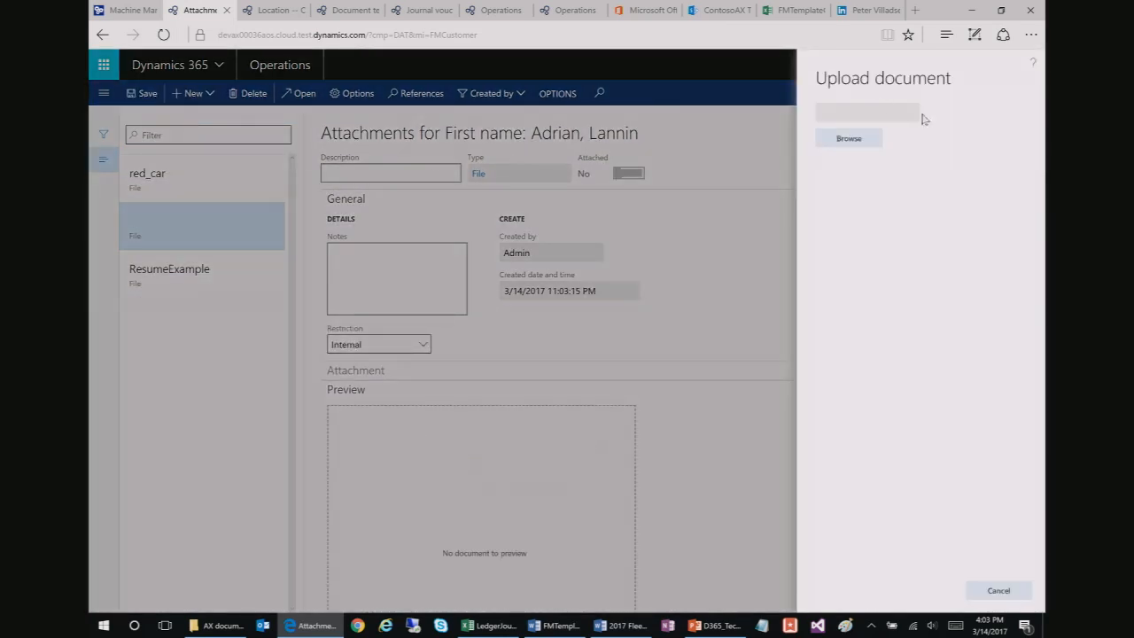
left_click(848, 140)
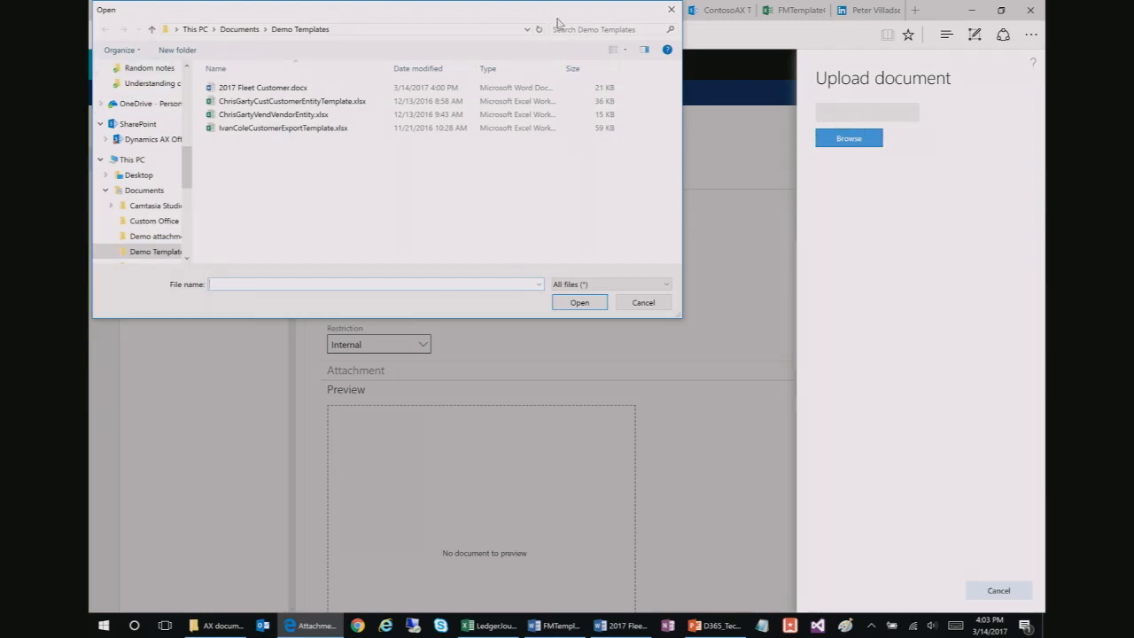
left_click(274, 87)
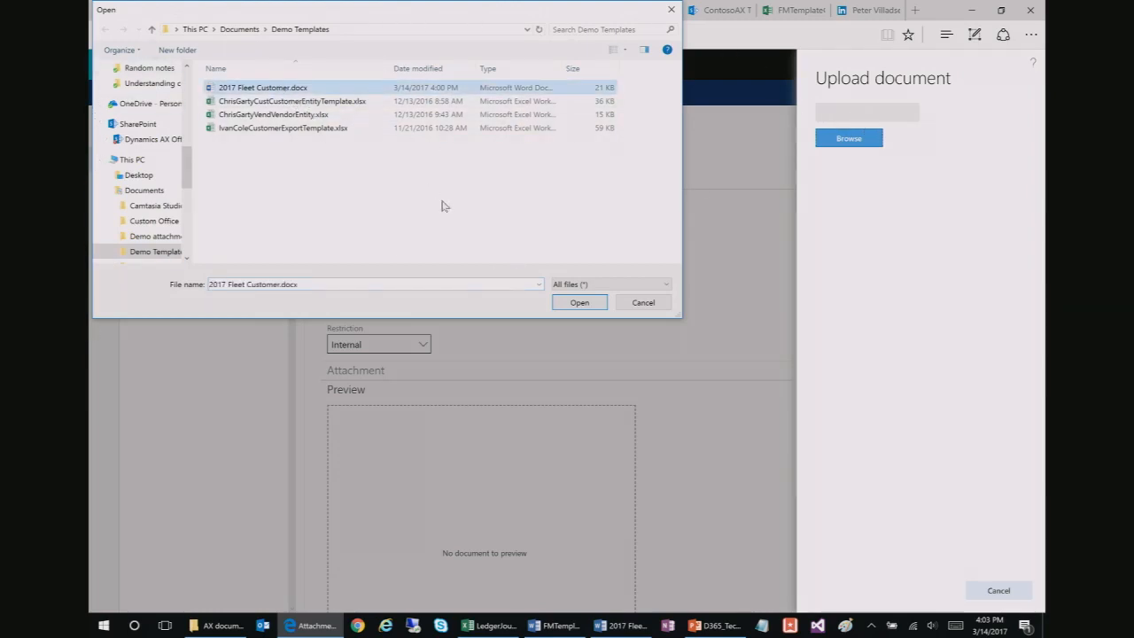
left_click(158, 236)
left_click(252, 128)
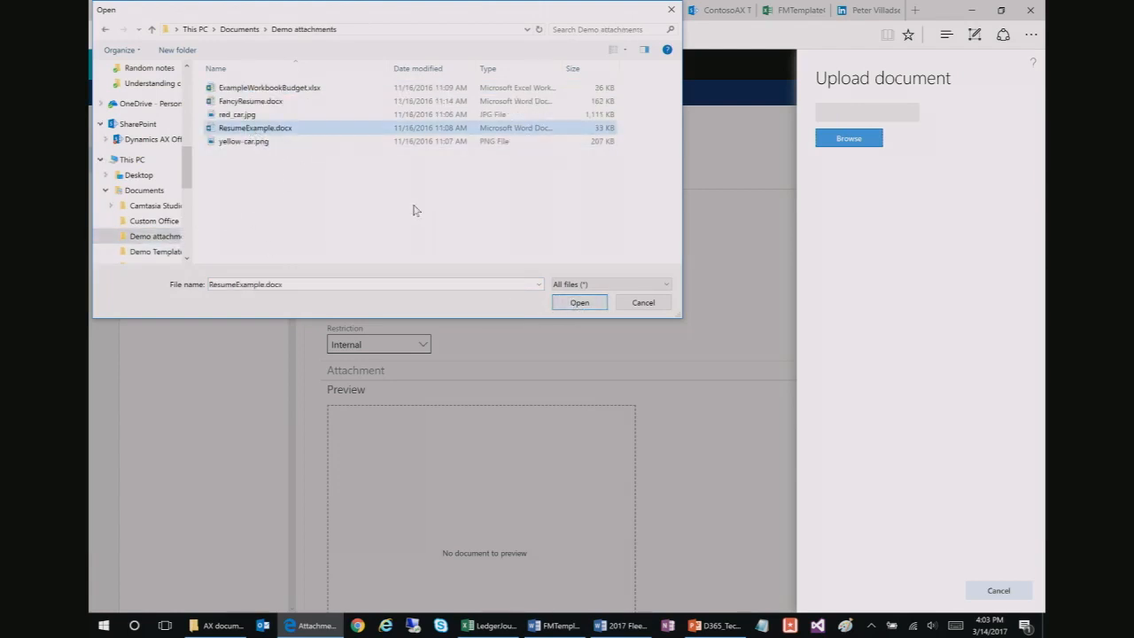
left_click(580, 303)
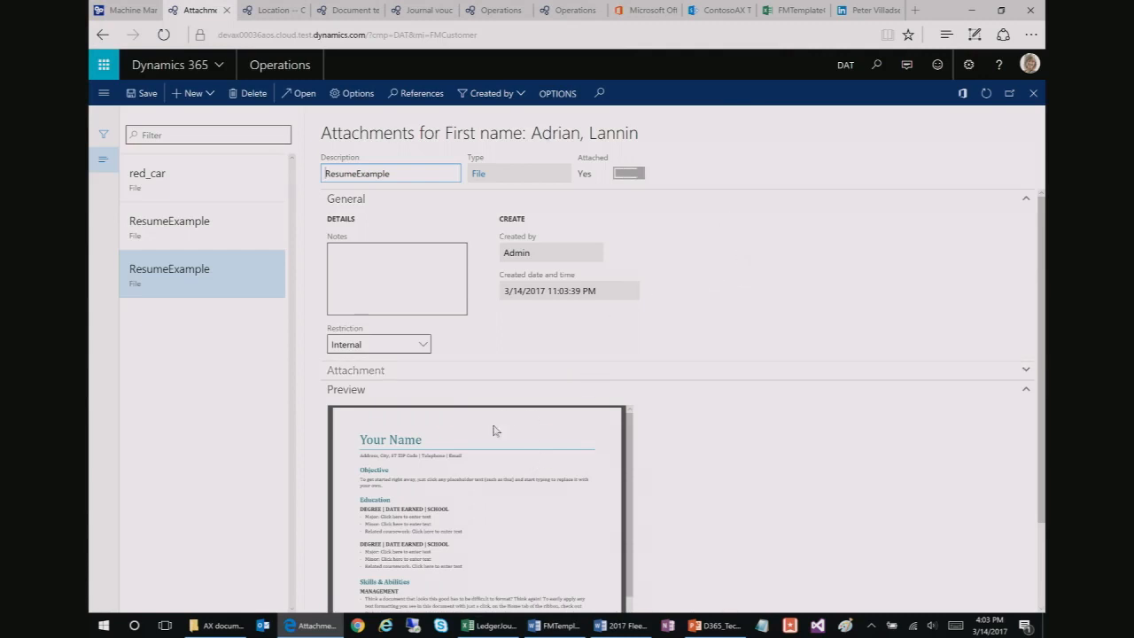
Step: Preview the ResumeExample and red_car attachments, then close the form and return to the slides
scroll(572, 475, "down", 2)
scroll(571, 475, "up", 2)
scroll(1044, 409, "down", 1)
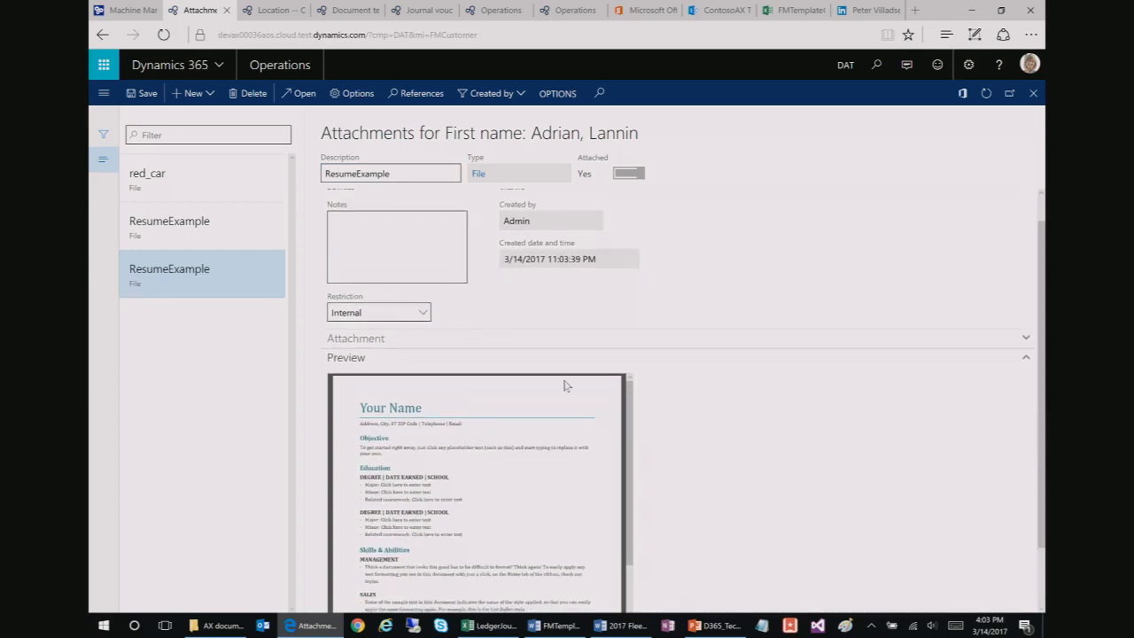
left_click(201, 226)
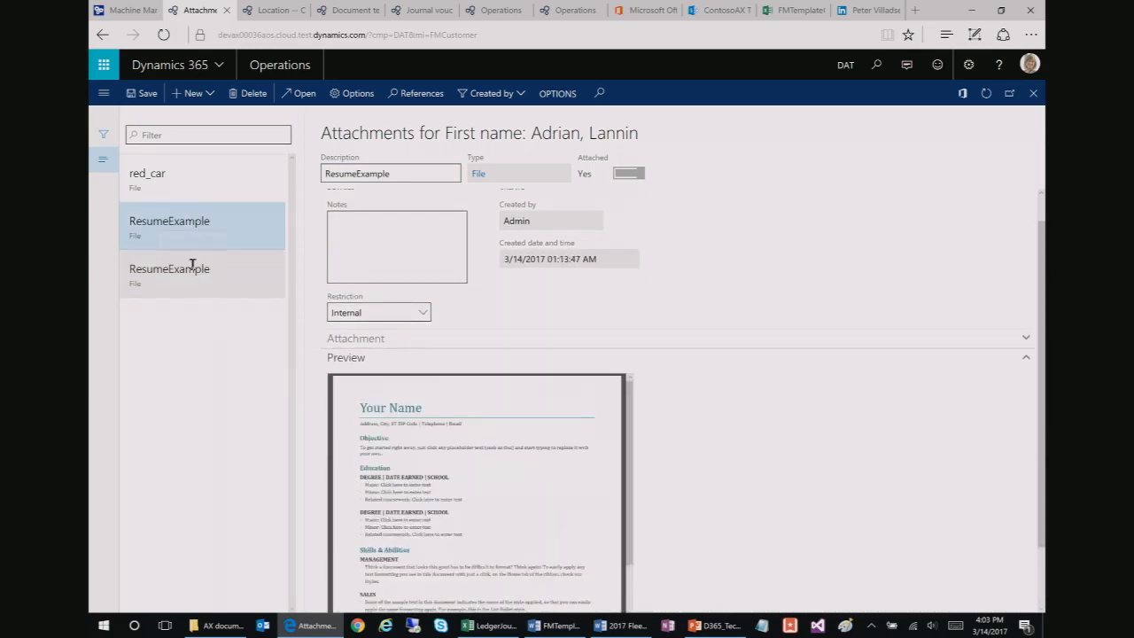
left_click(182, 175)
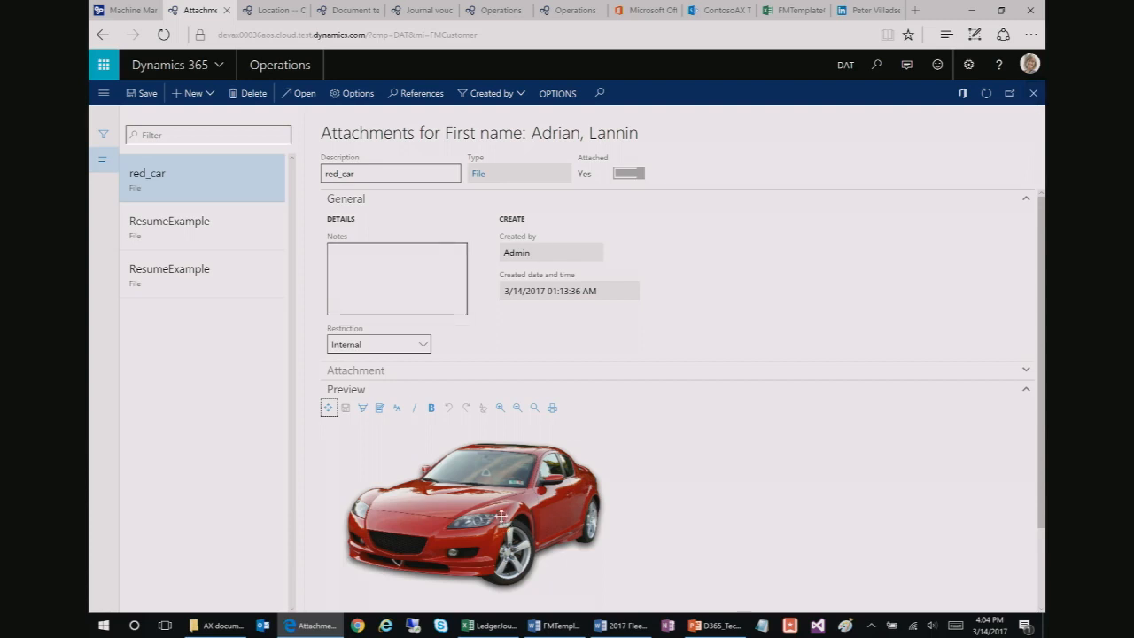
left_click(231, 232)
left_click(224, 177)
left_click(1033, 96)
key("alt+Tab")
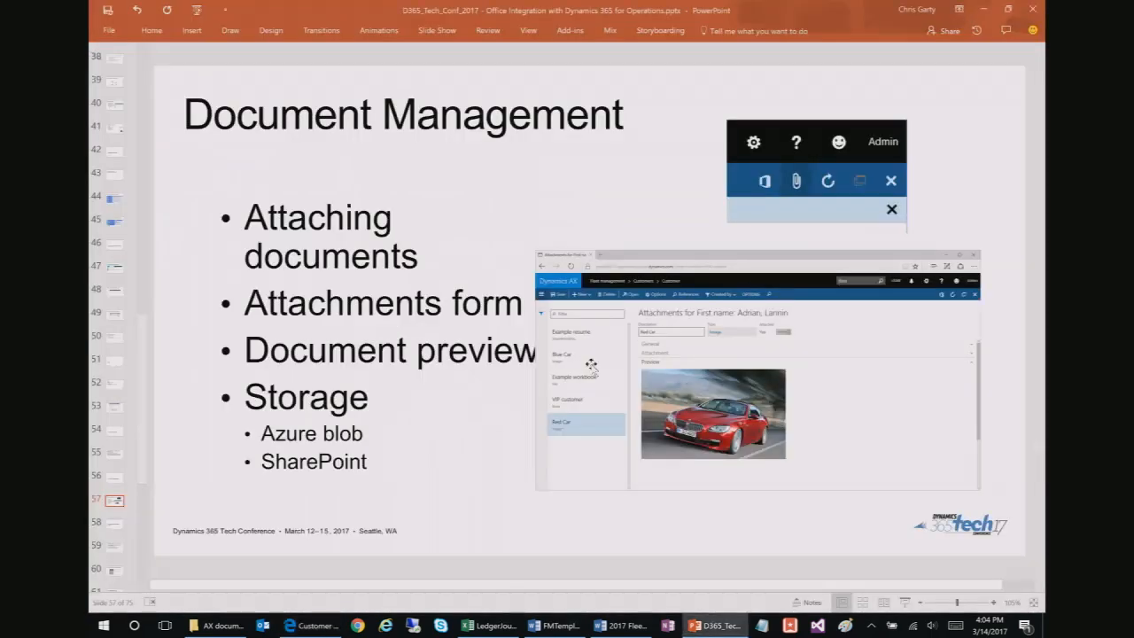
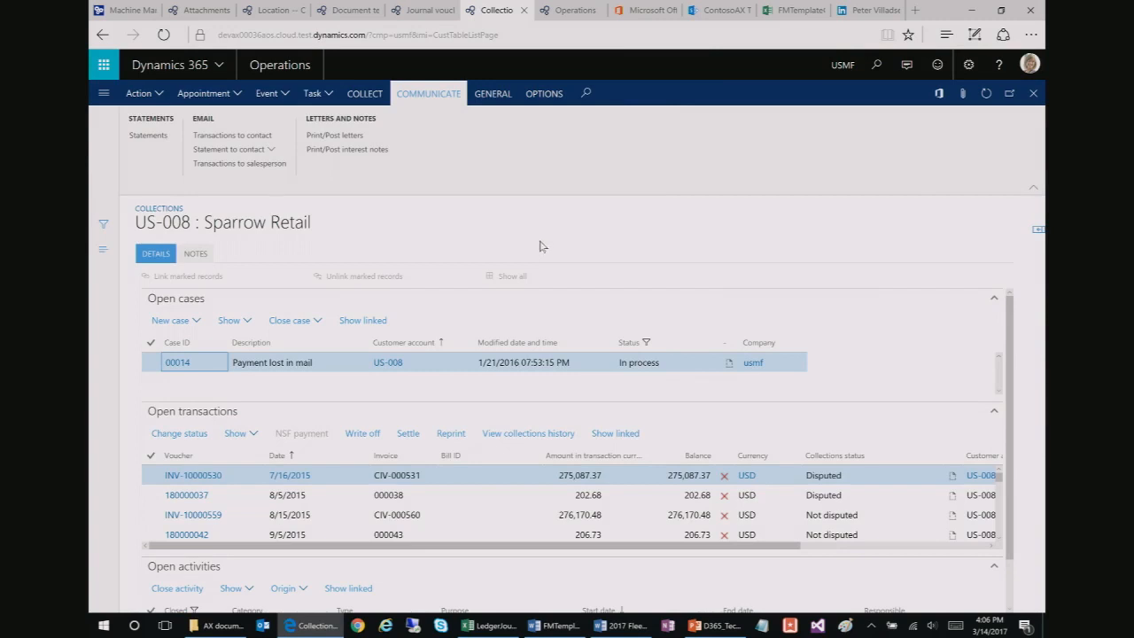
Step: Draft a transactions email to Sparrow Retail's contact in the Dynamics 365 client, then cancel it unsent
left_click(237, 139)
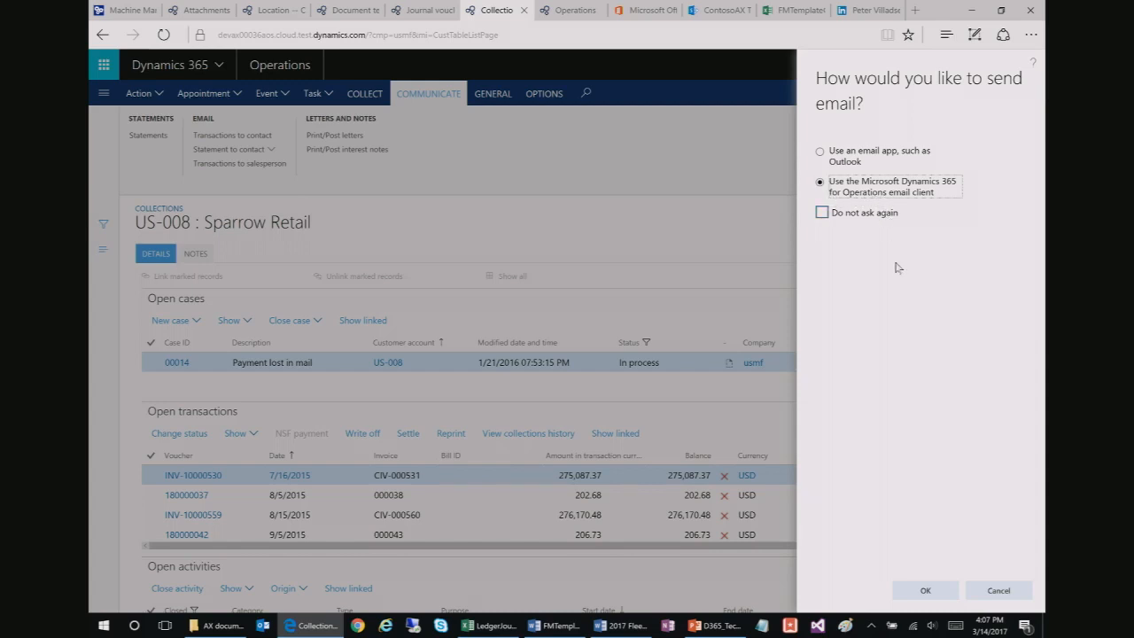
left_click(930, 591)
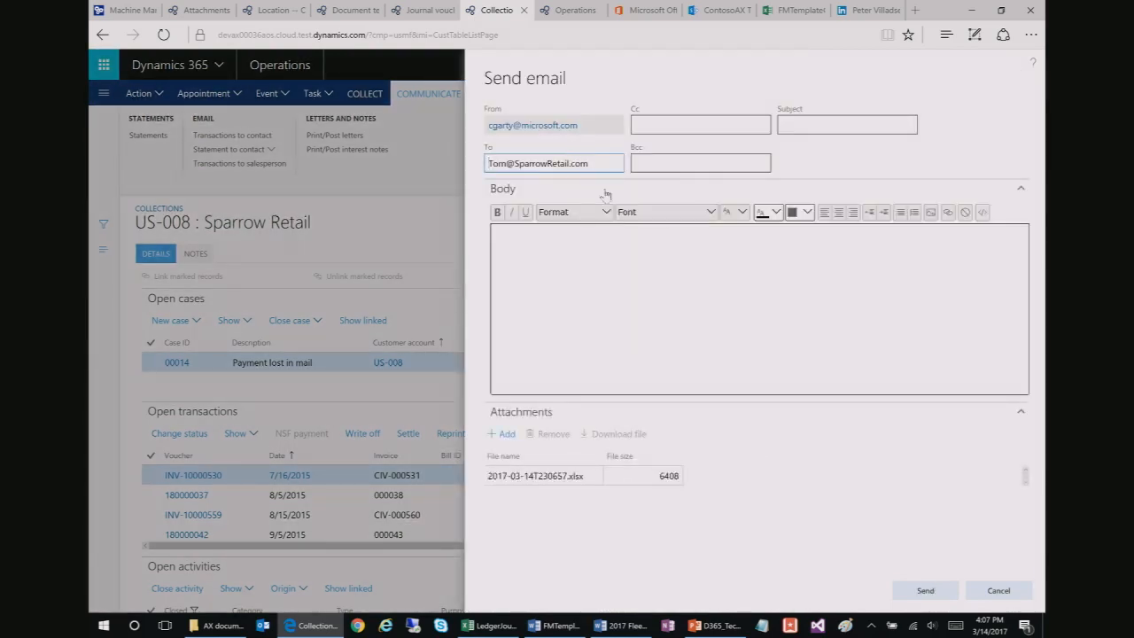
left_click(657, 298)
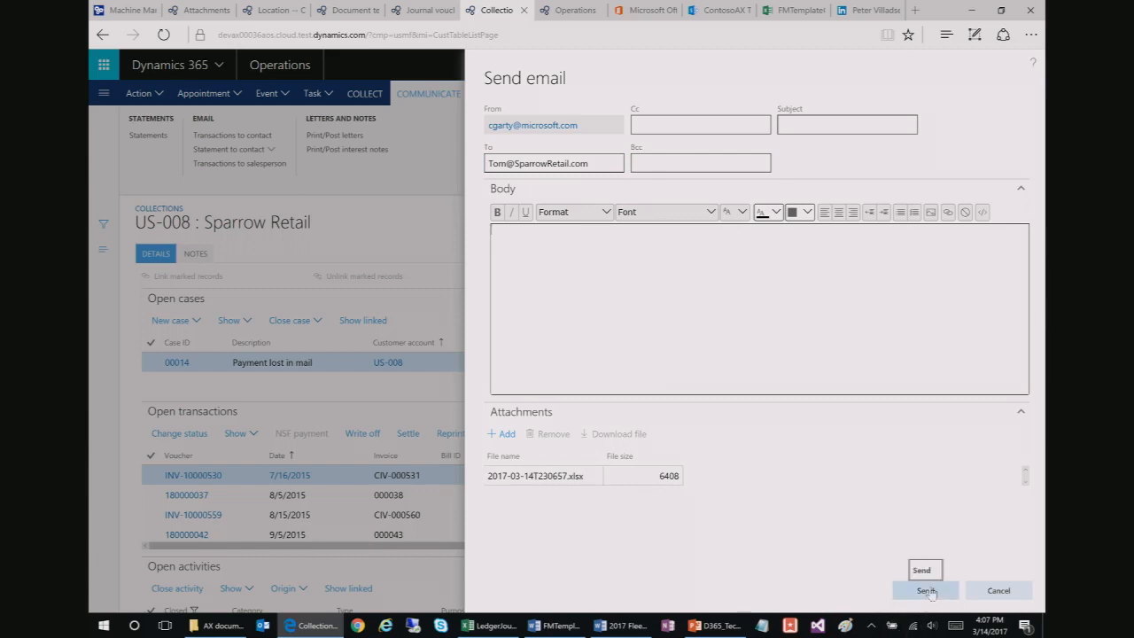
left_click(1008, 593)
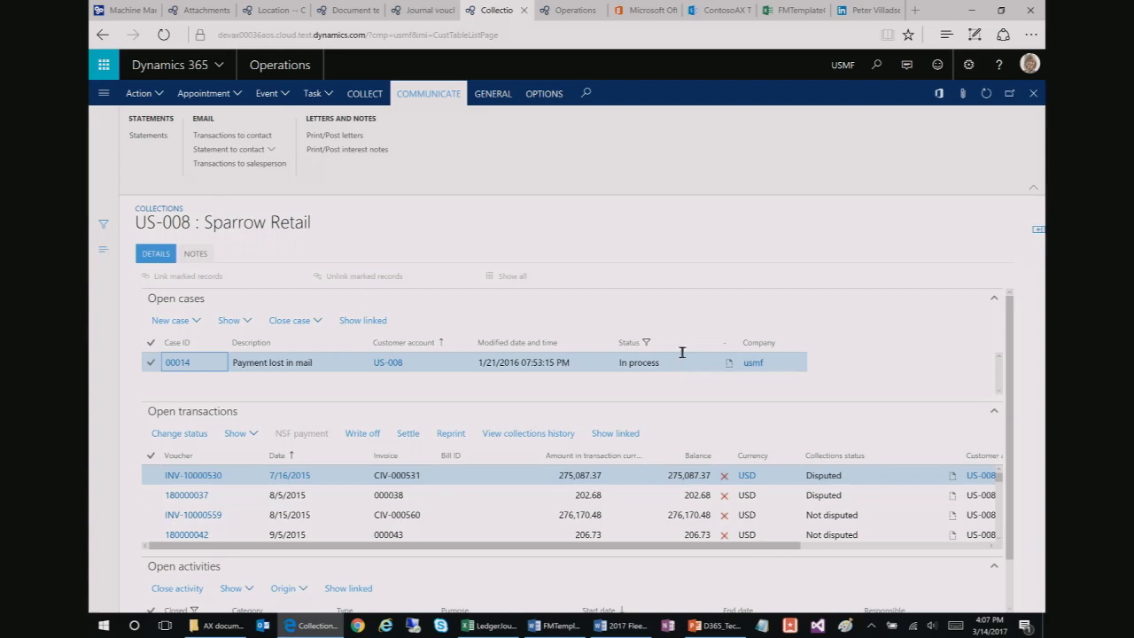
left_click(975, 15)
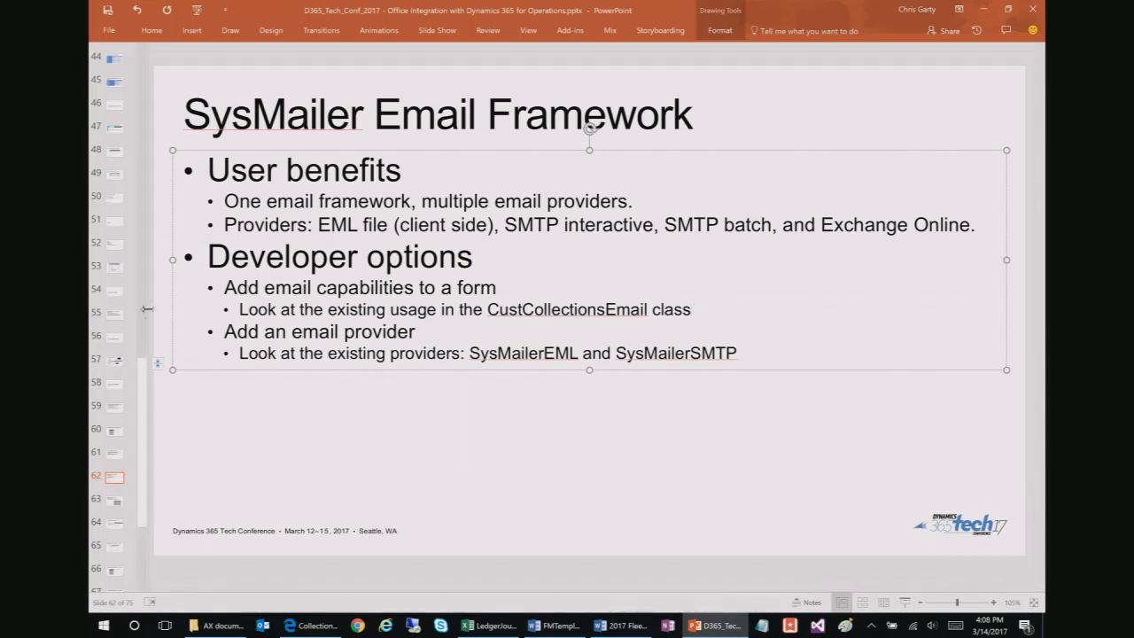
Step: Present SysMailer slides 63 through 68 'Completed since RTW', then bring the Dynamics 365 browser back
left_click(113, 502)
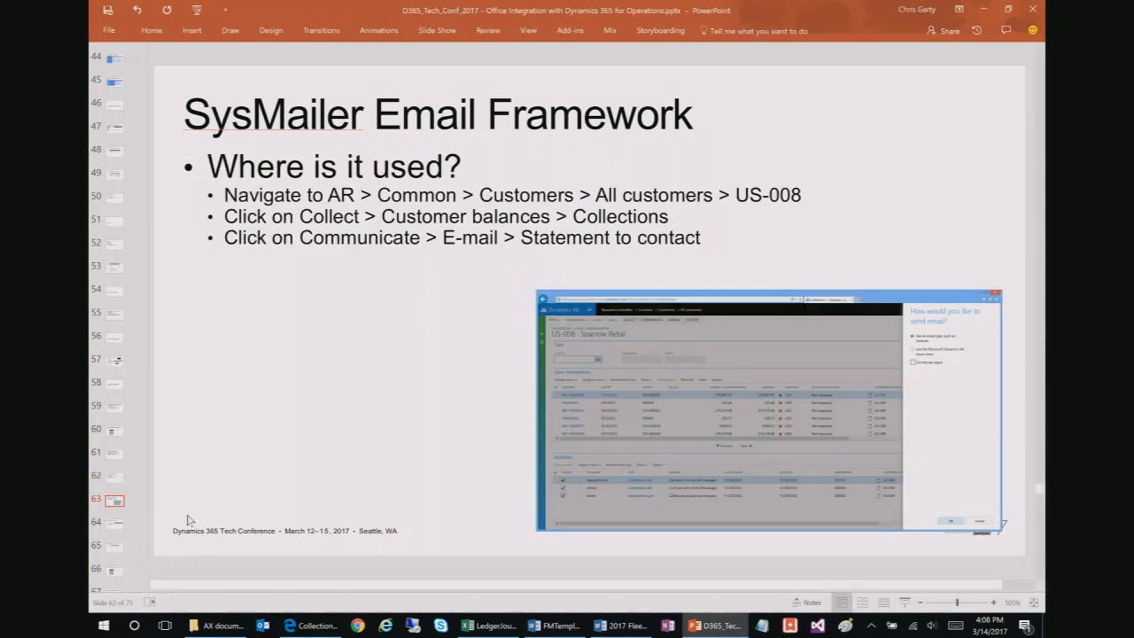
key("Down")
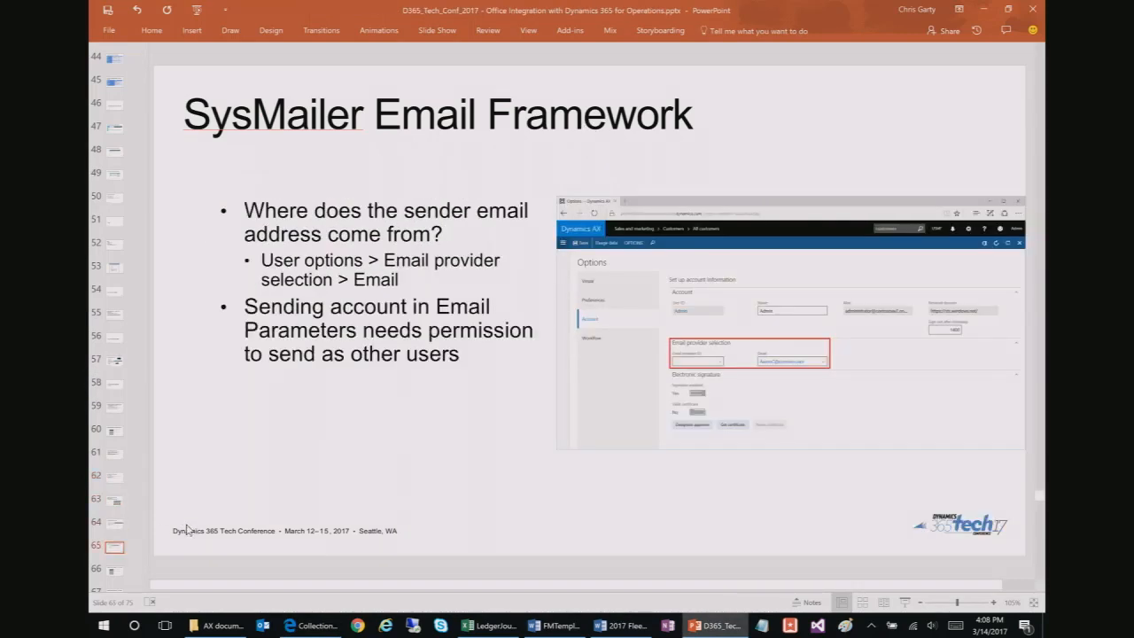
key("Down")
key("Down")
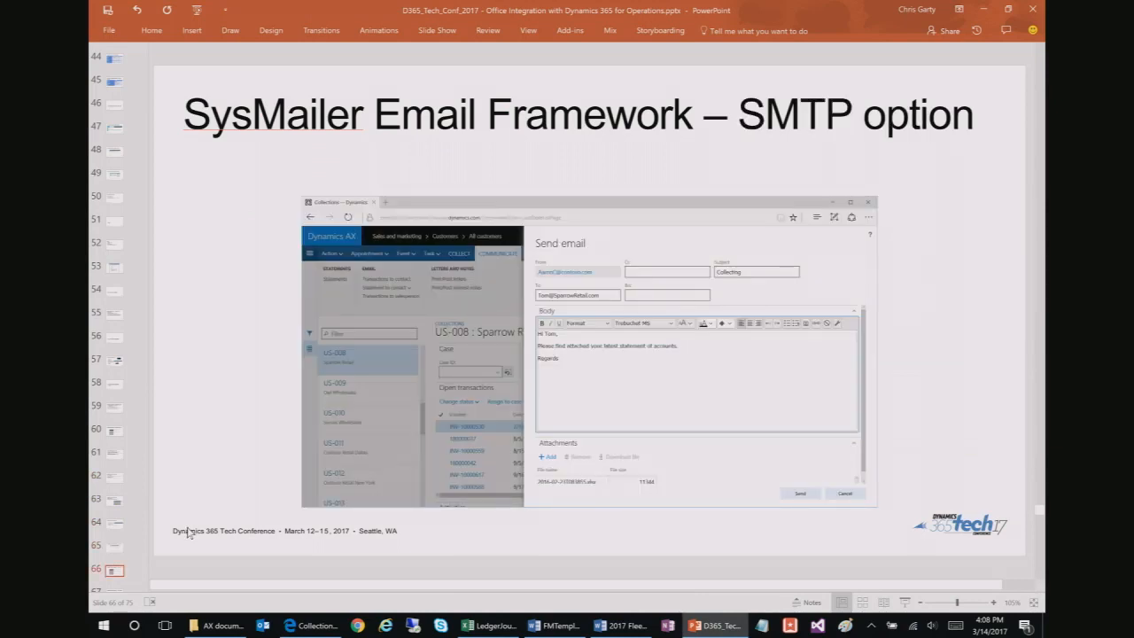
key("Up")
key("Down")
key("Down")
key("Down")
key("Up")
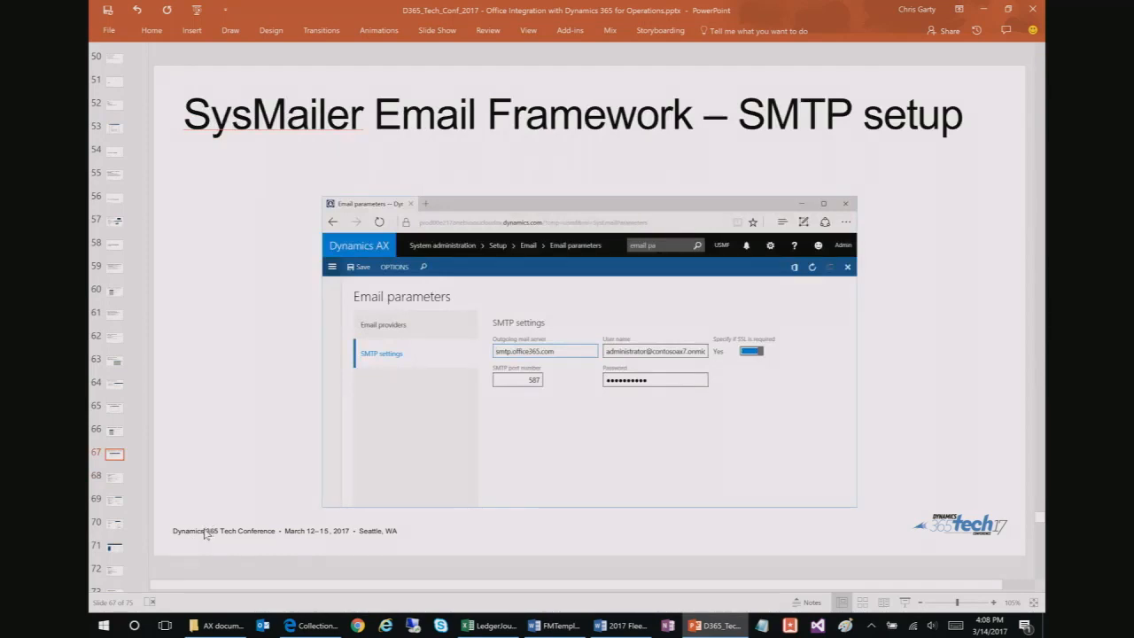
key("Down")
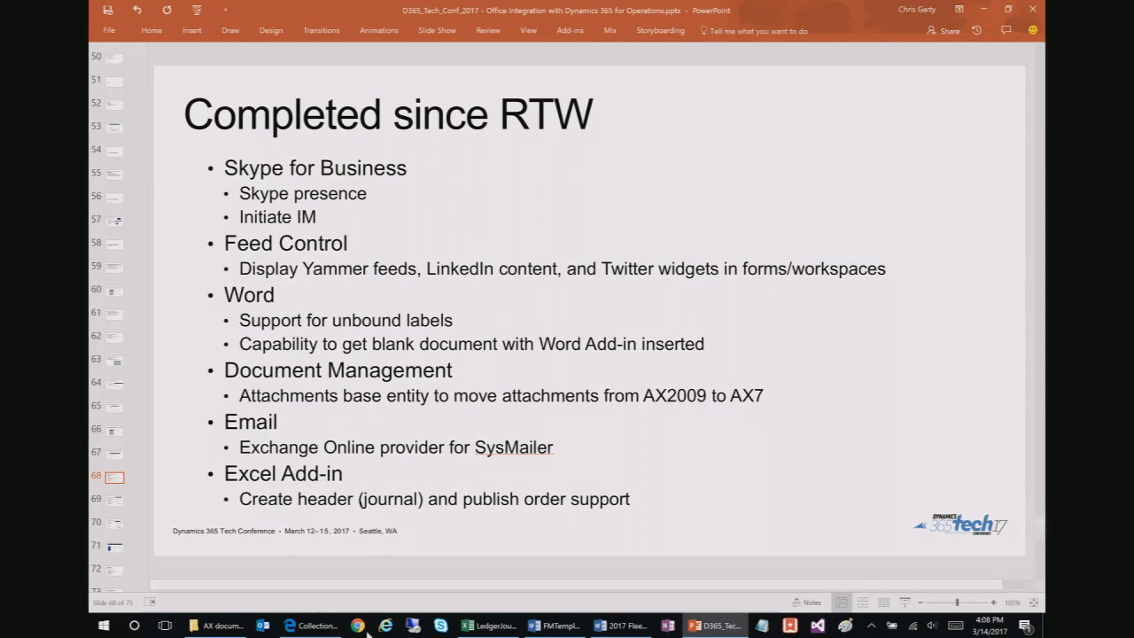
left_click(317, 626)
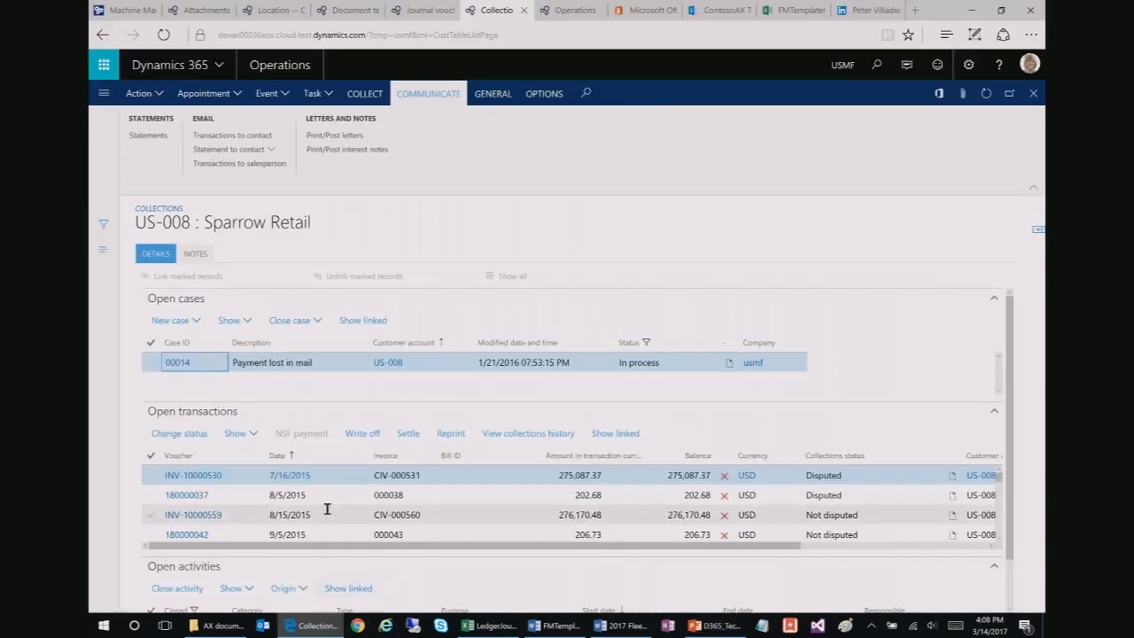
Step: Close the attachments form, open the first customer's detail record, then minimize the browser
left_click(187, 11)
left_click(1033, 93)
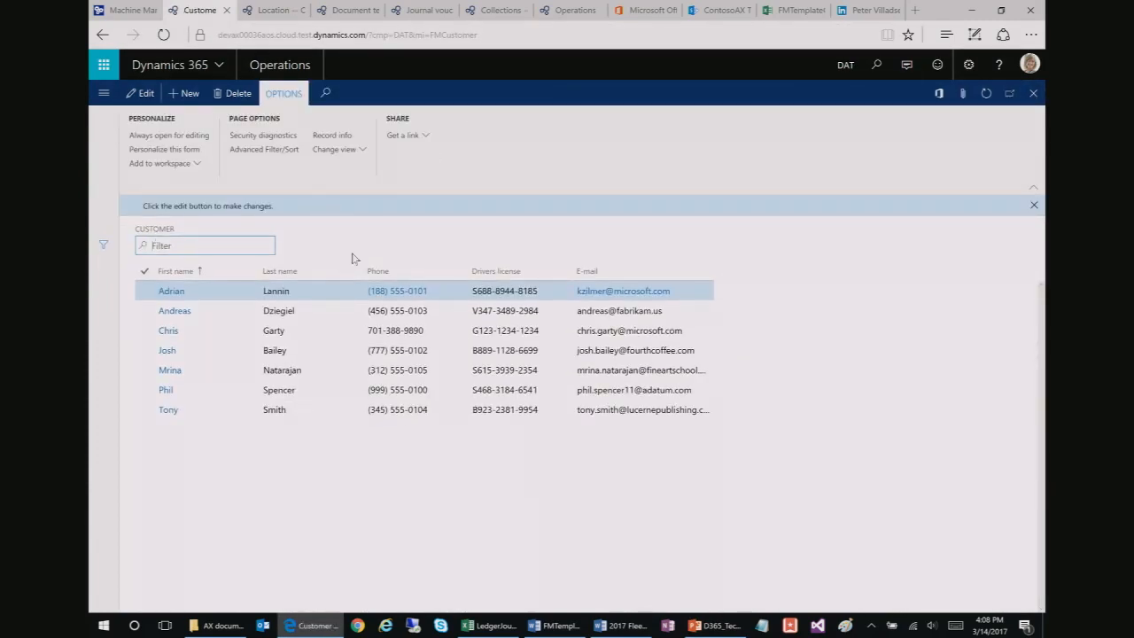
left_click(171, 292)
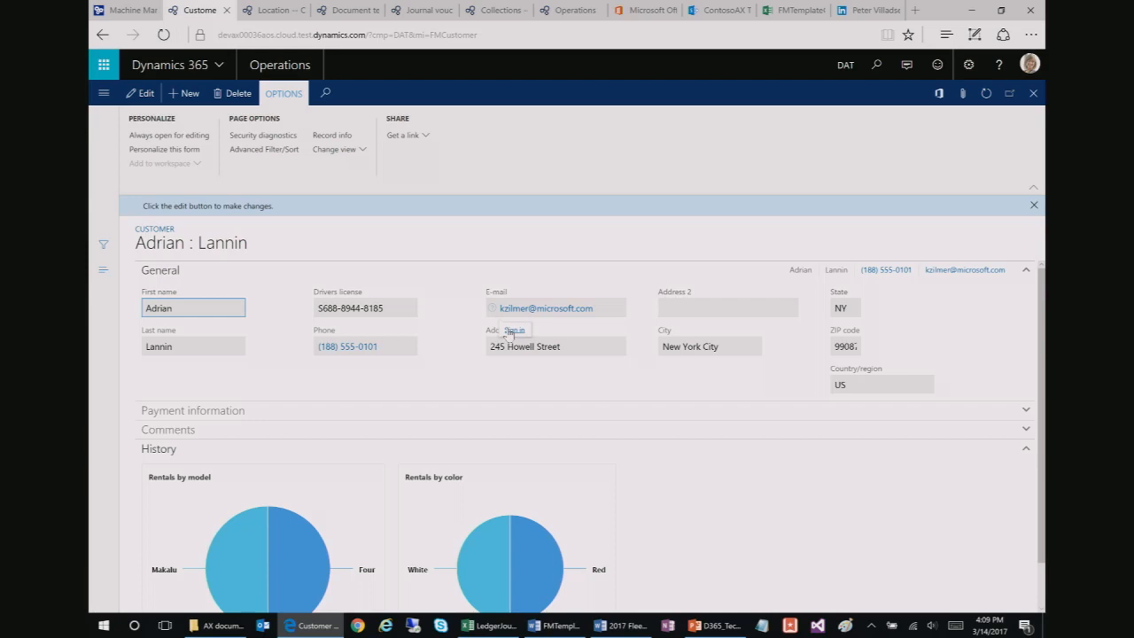
left_click(972, 11)
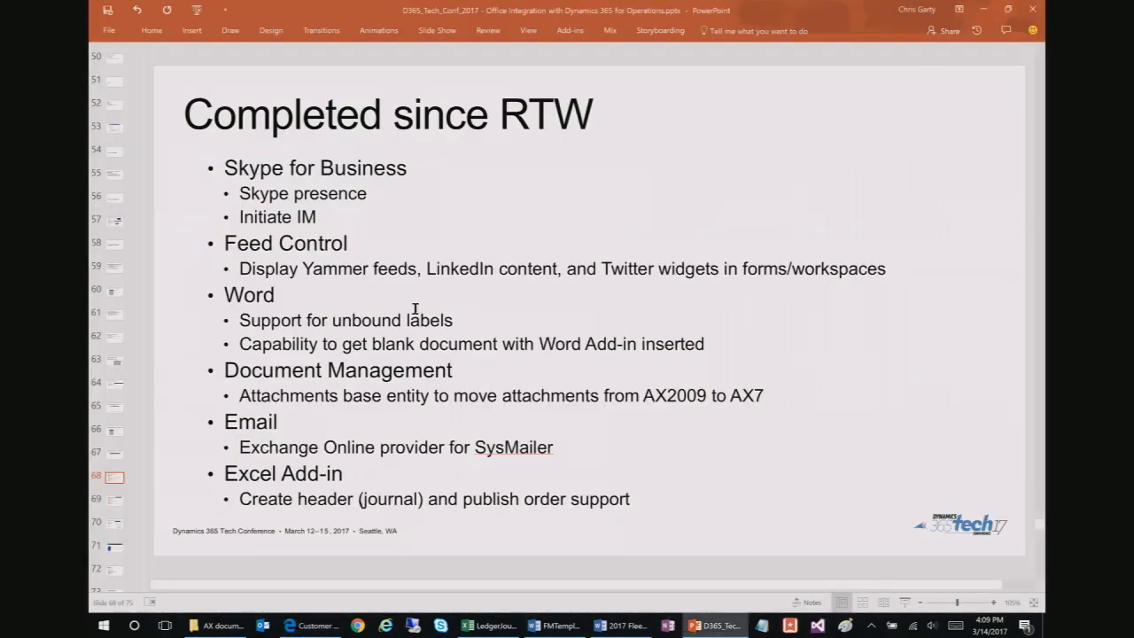
scroll(119, 489, "down", 1)
Step: Show the Skype for Business and External Feed Control slides, then bring back the customer form
left_click(117, 489)
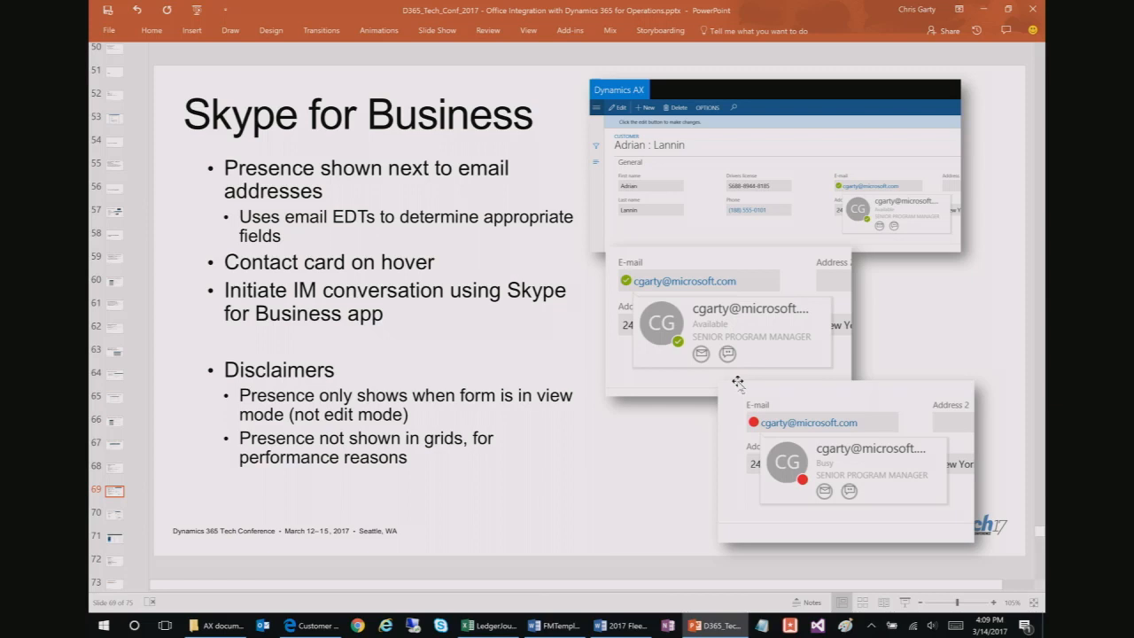
left_click(115, 467)
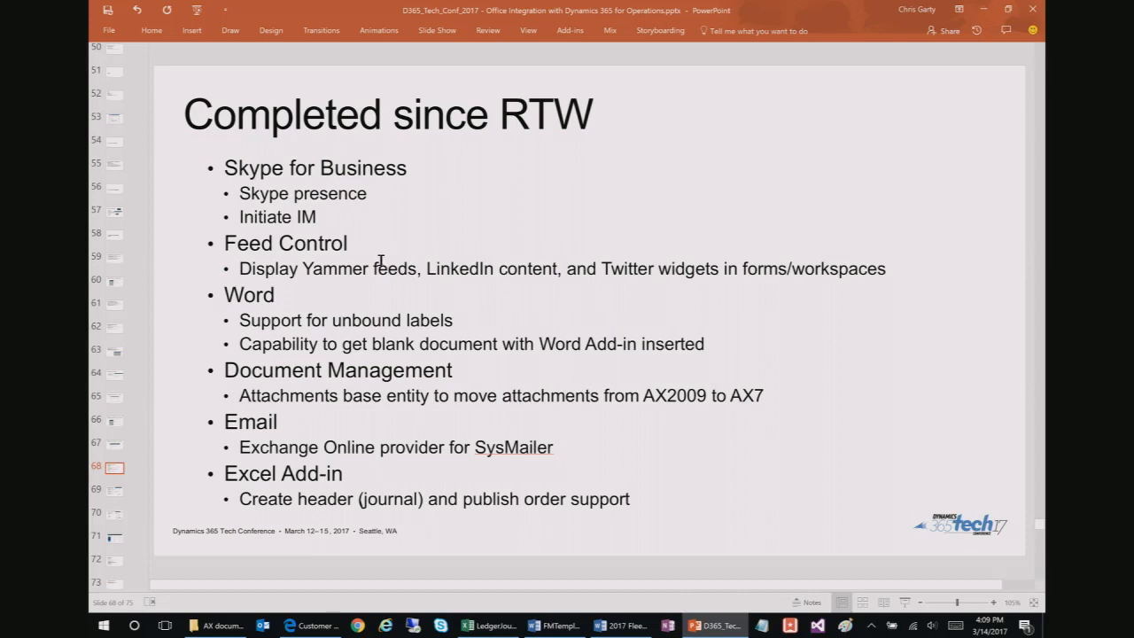
left_click(111, 516)
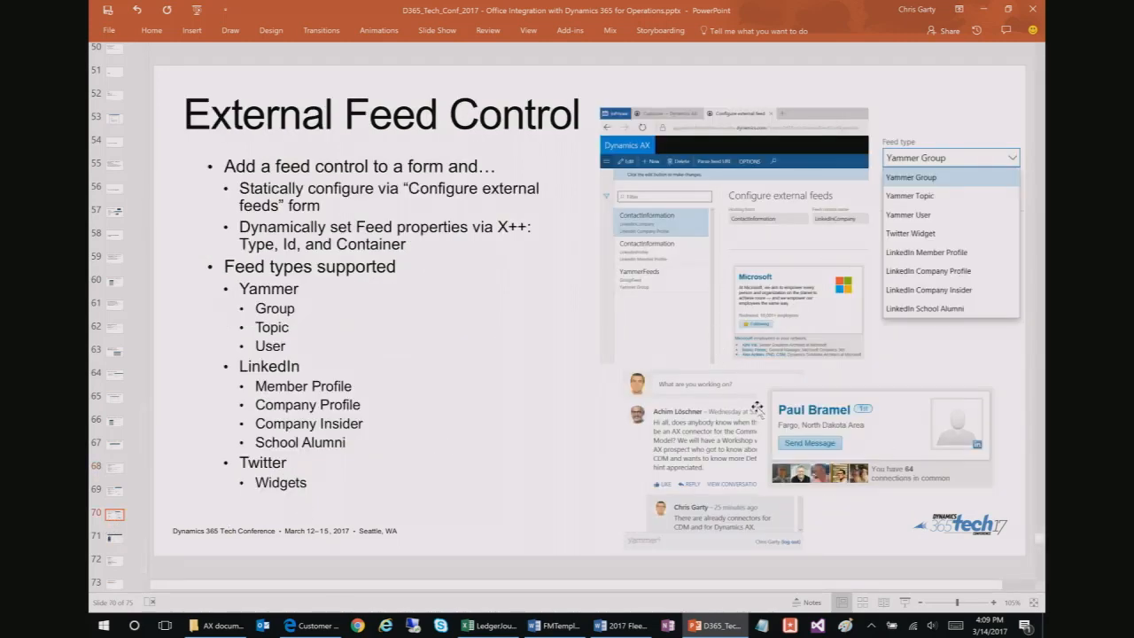
mouse_move(620, 626)
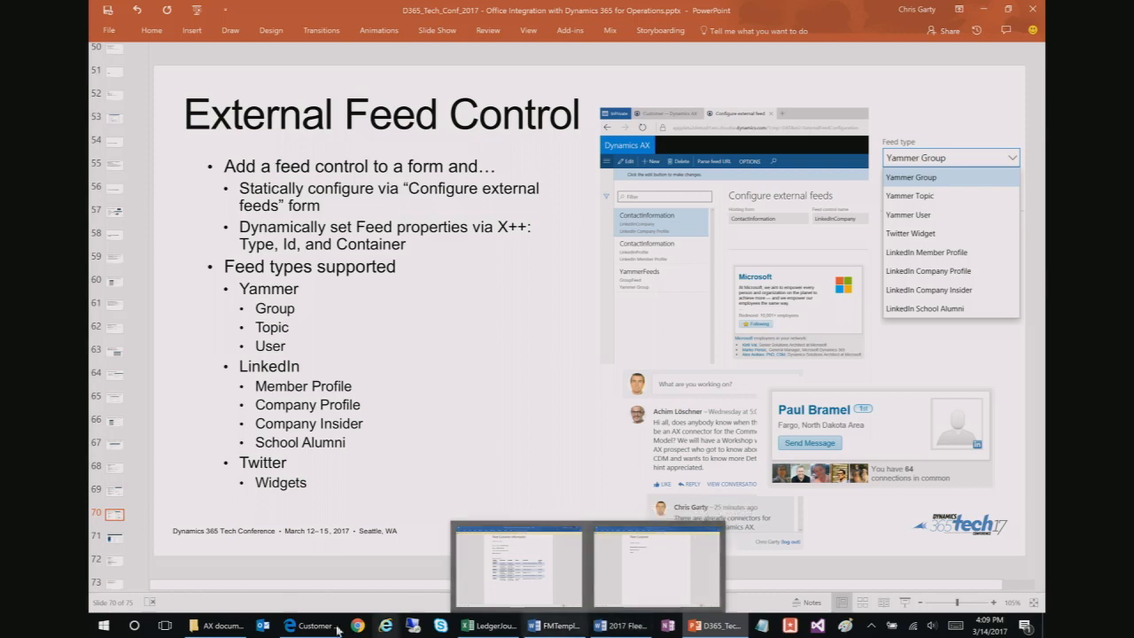
left_click(324, 580)
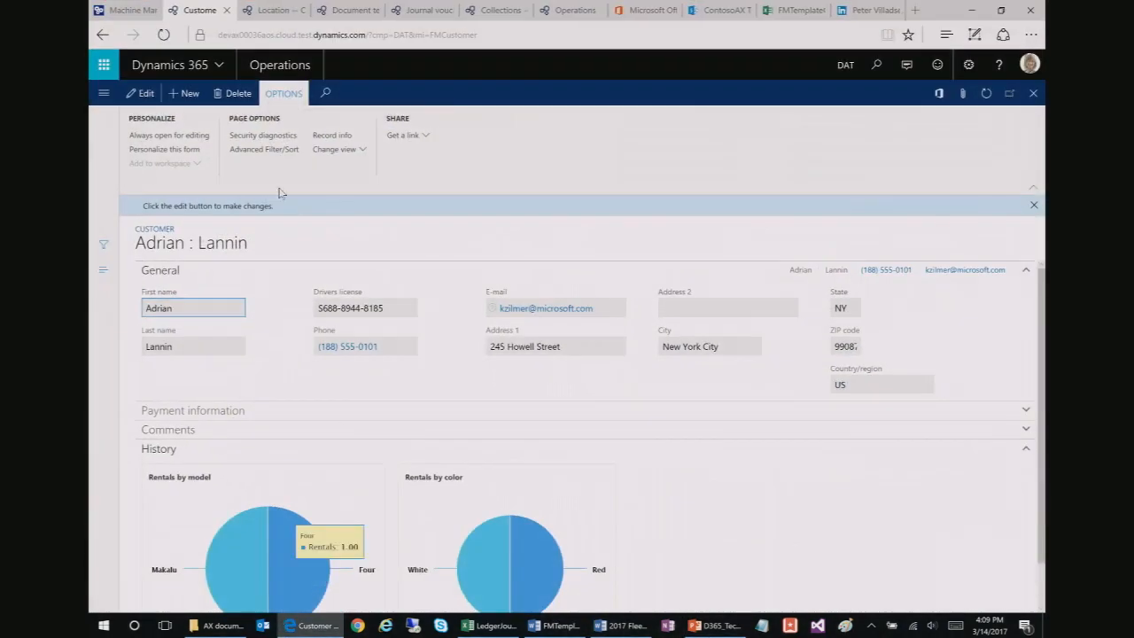
Step: Show the US-008 Sparrow Retail collections page, visit the slides, then return to Dynamics 365
left_click(493, 10)
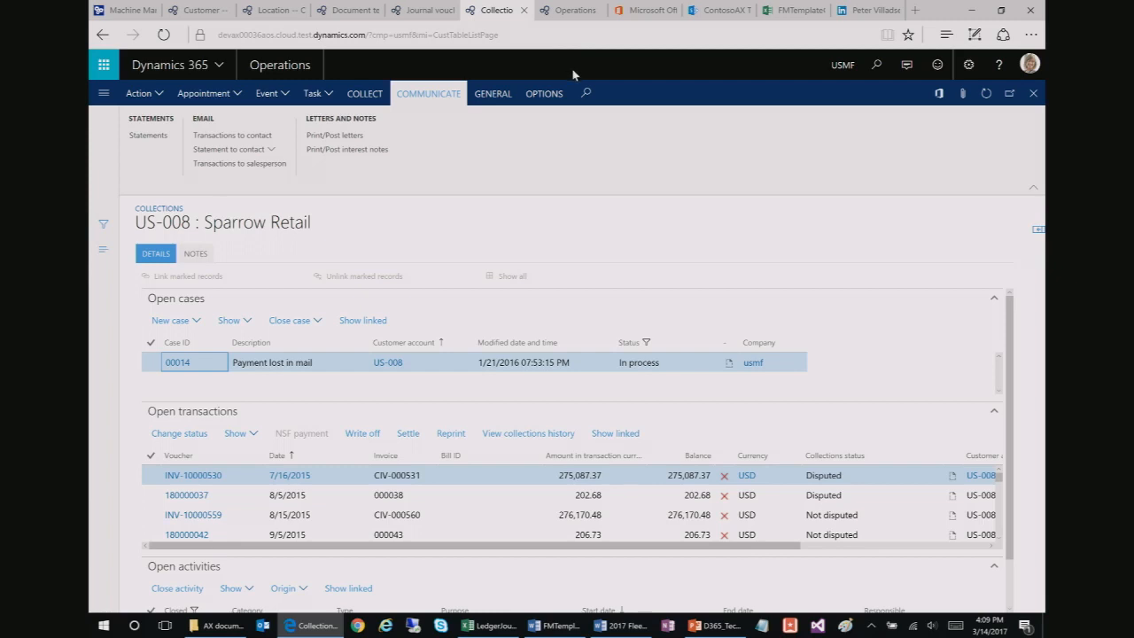
left_click(714, 625)
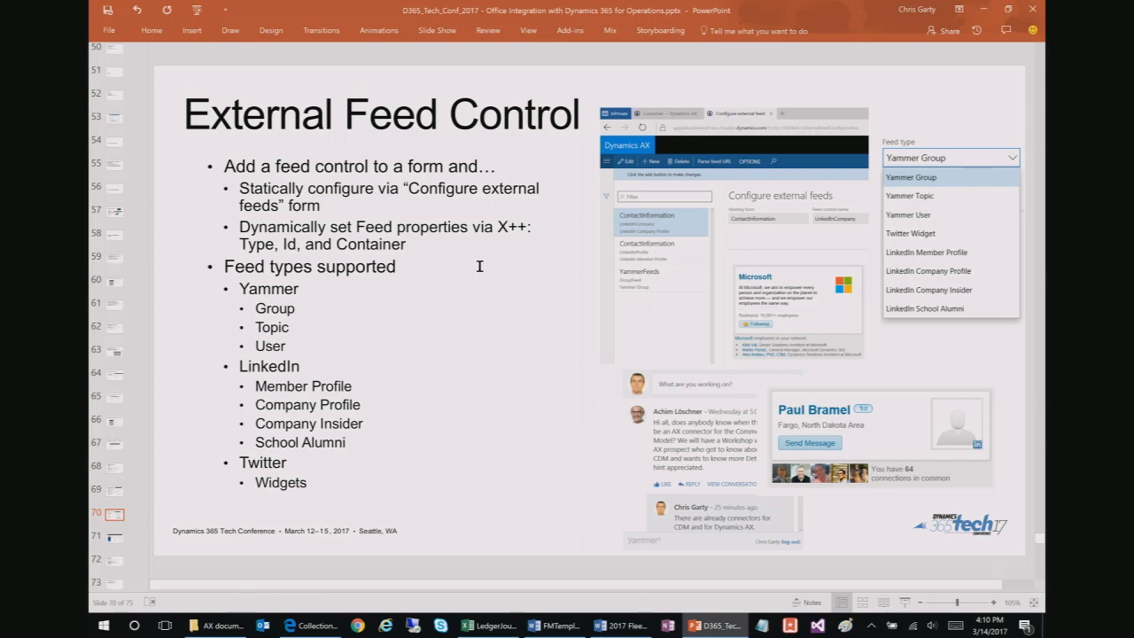
left_click(983, 9)
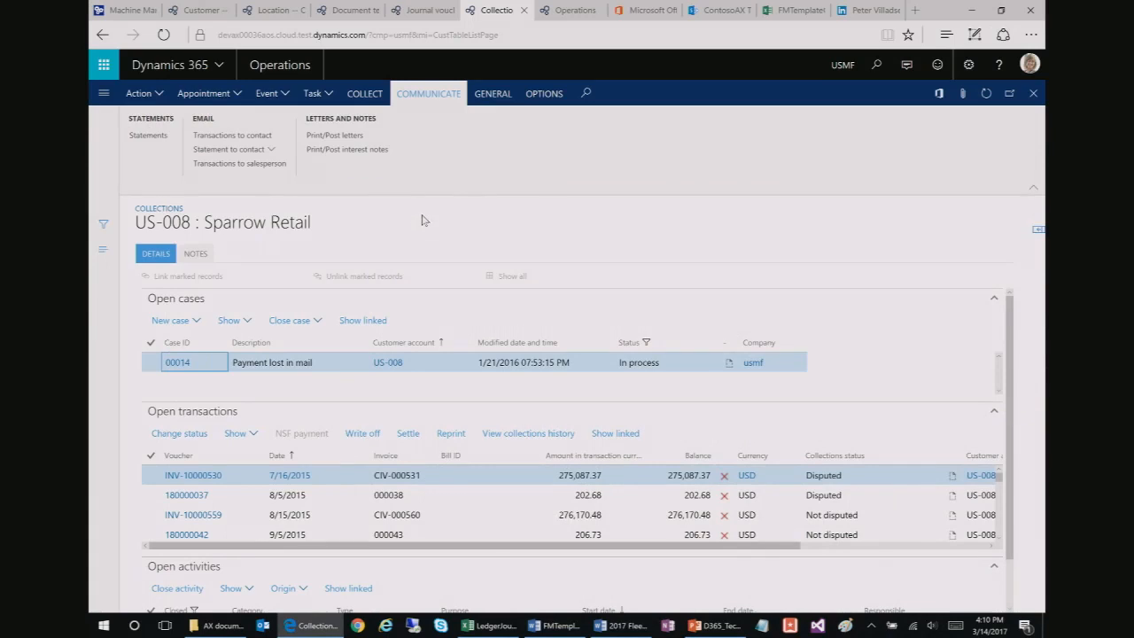
Step: Reload the timed-out external feeds page and open the second LinkedIn feed's Feed URL parser
left_click(561, 17)
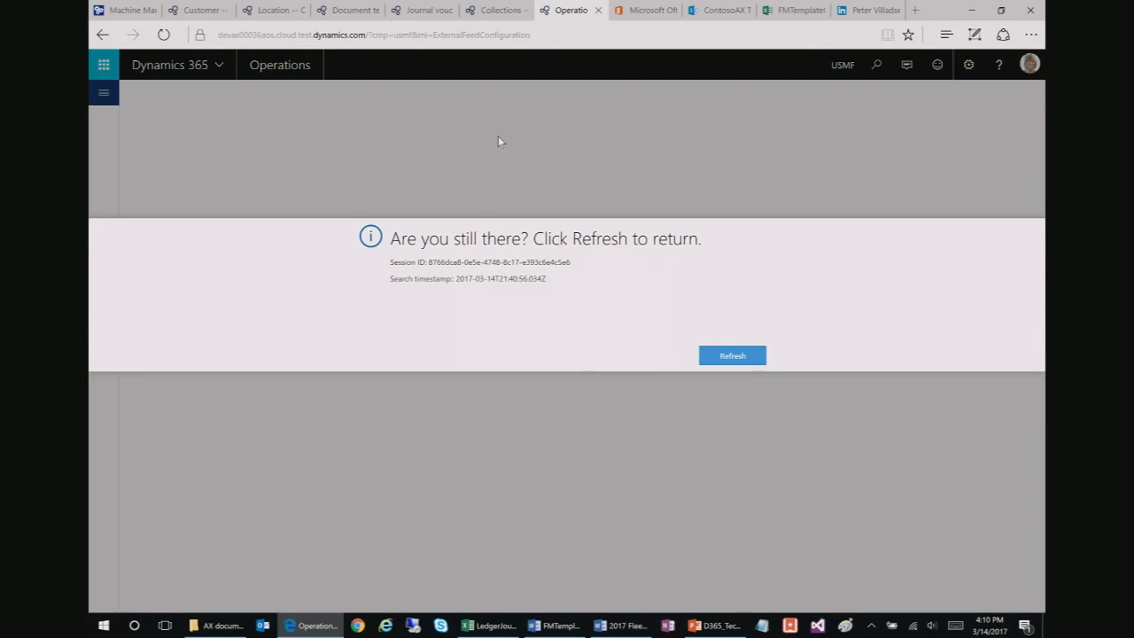
left_click(478, 35)
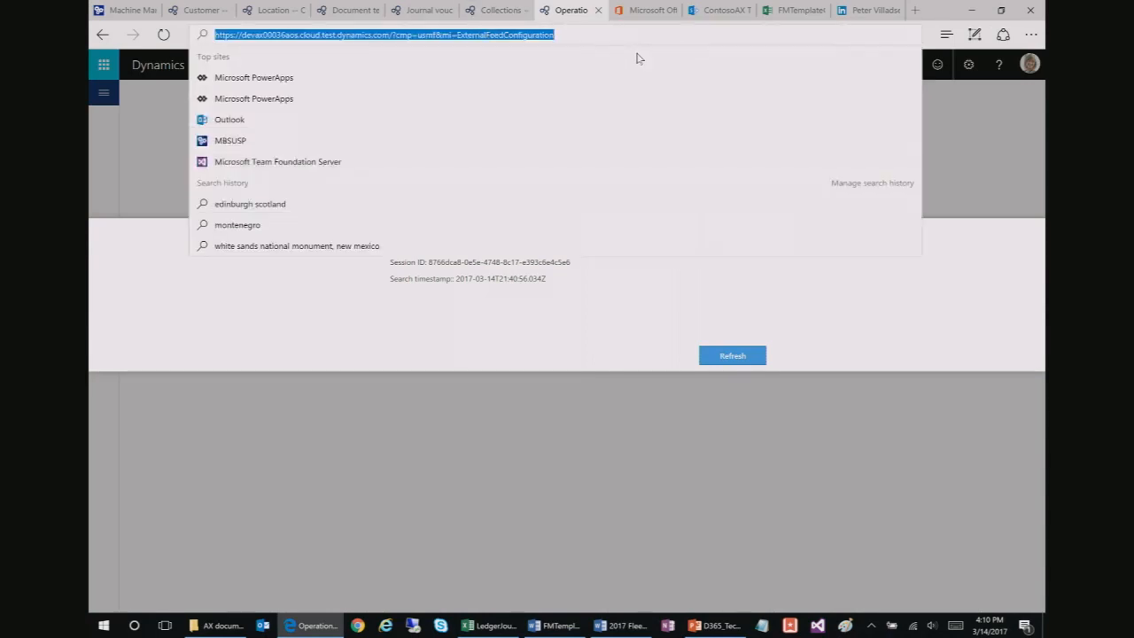
key("Return")
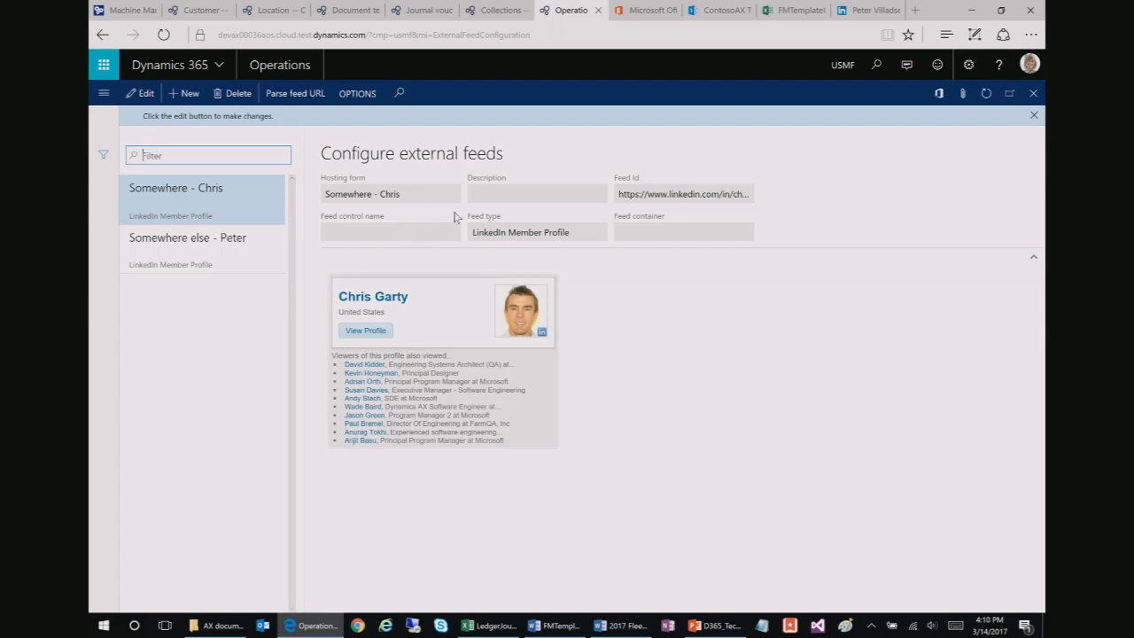
left_click(257, 253)
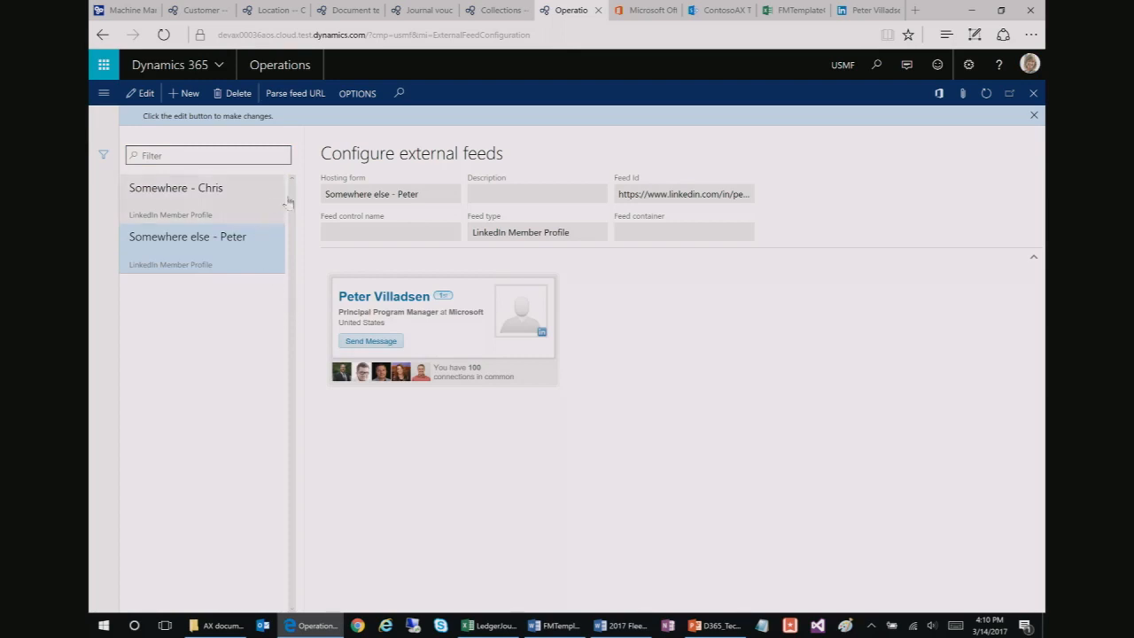
left_click(285, 96)
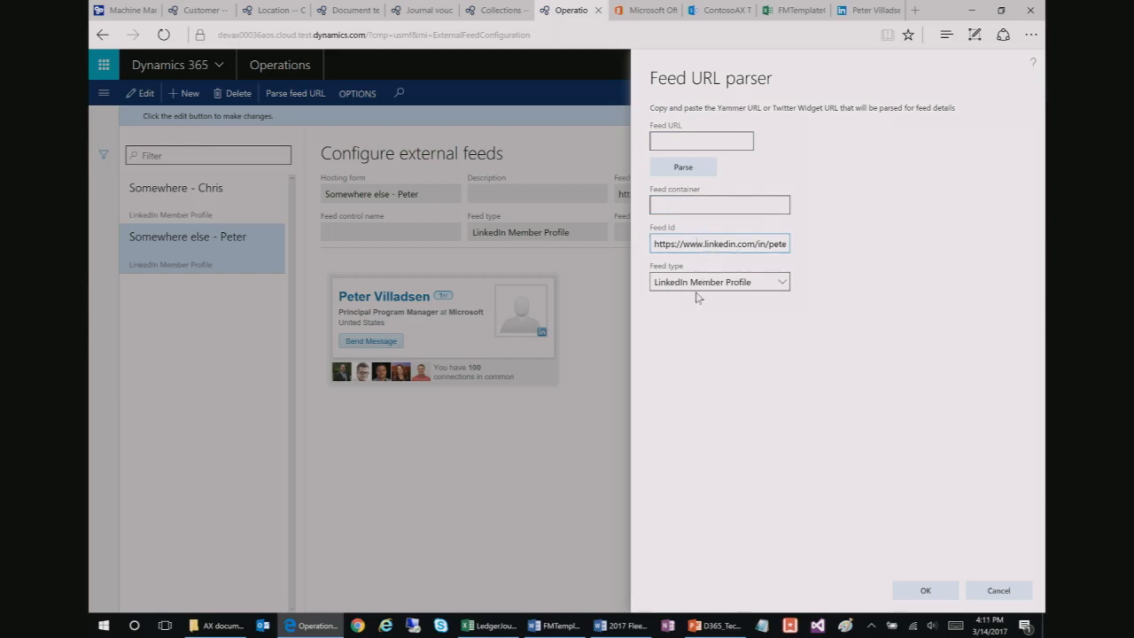
Step: Highlight the linkedin.com/in part of the Feed Id, cancel the parser unchanged, and minimize the browser
left_click_drag(705, 241, 765, 248)
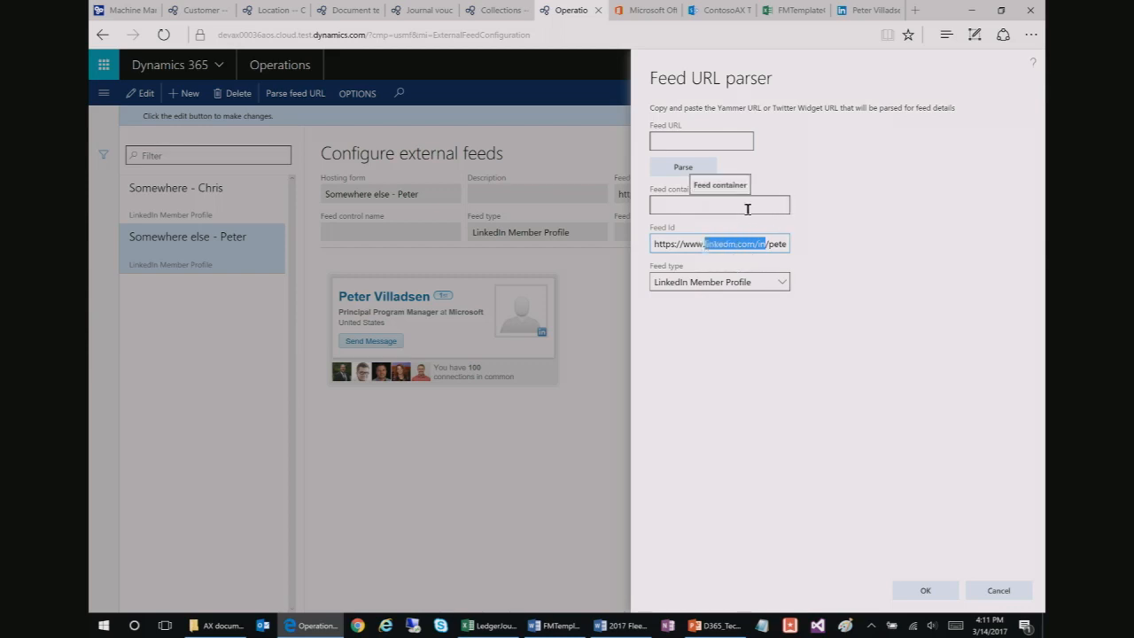
left_click(999, 590)
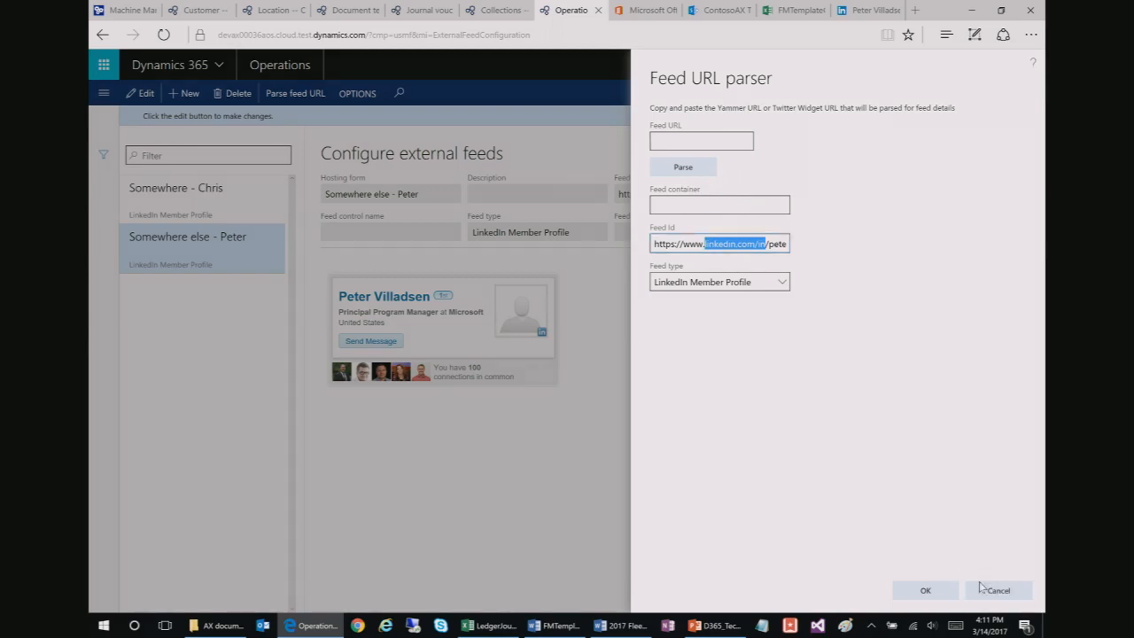
left_click(973, 11)
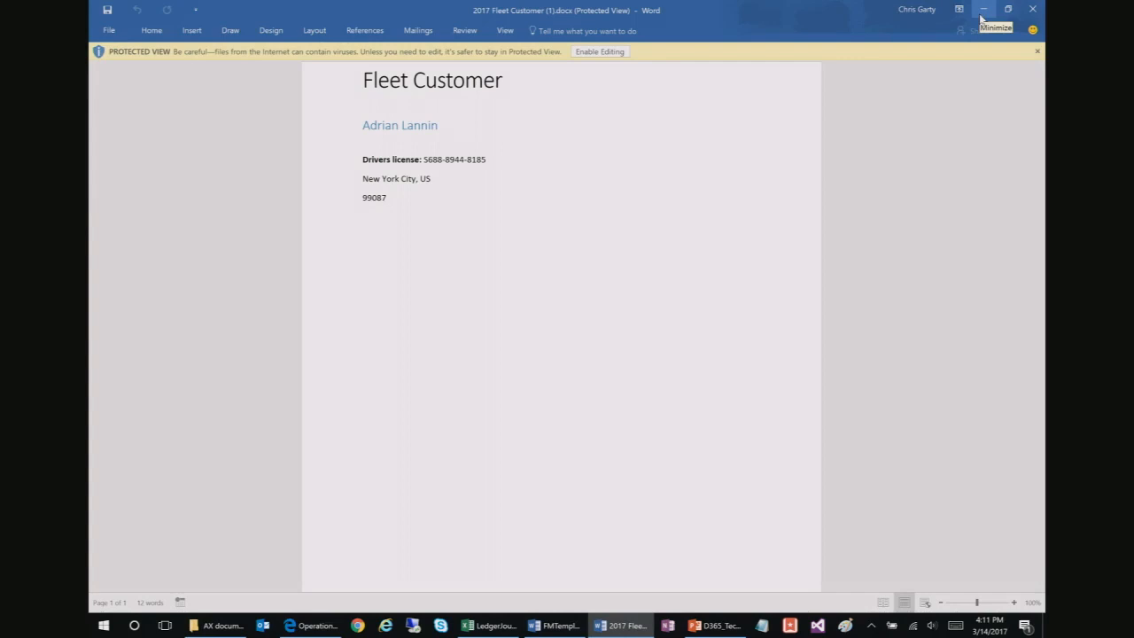
Step: Minimize the Word document and return to PowerPoint, revisiting slides 69 and 68
left_click(983, 10)
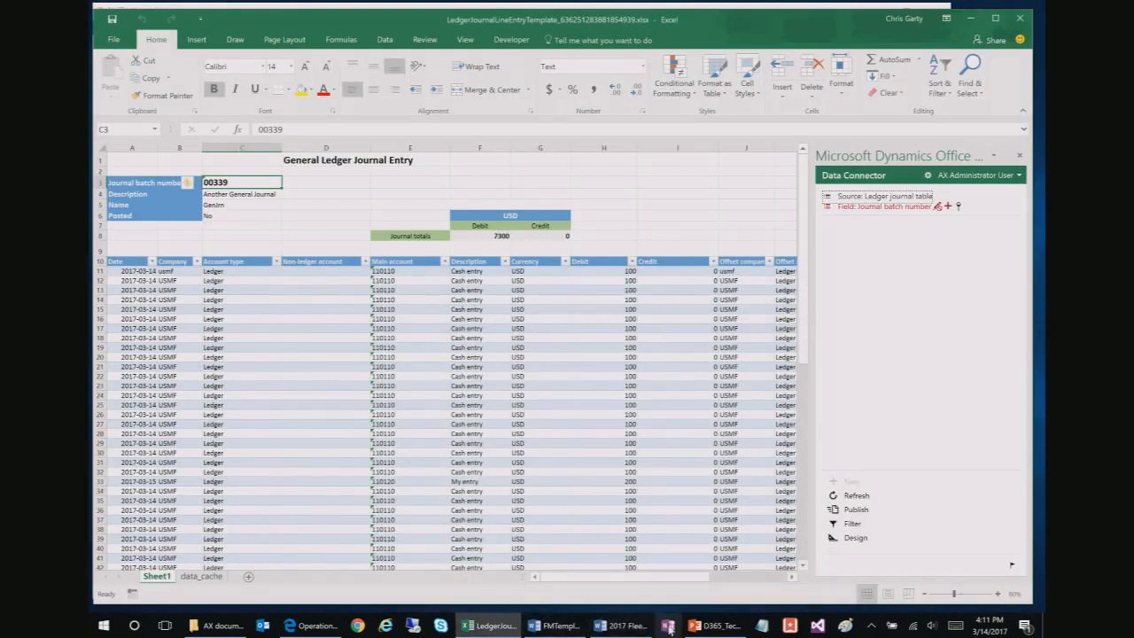
left_click(708, 627)
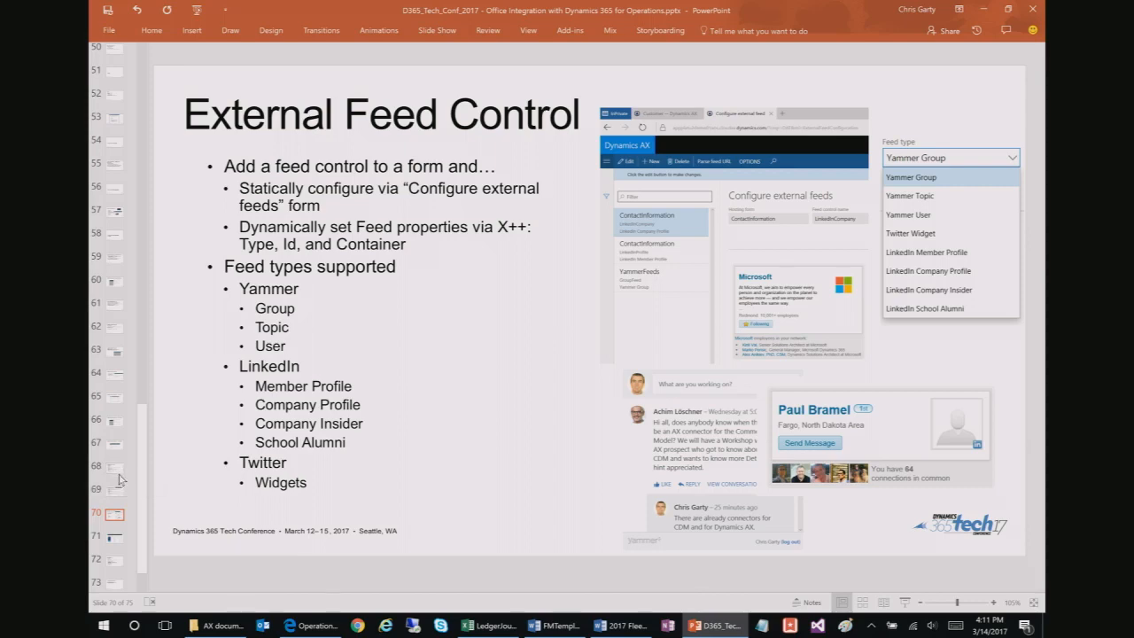
left_click(116, 490)
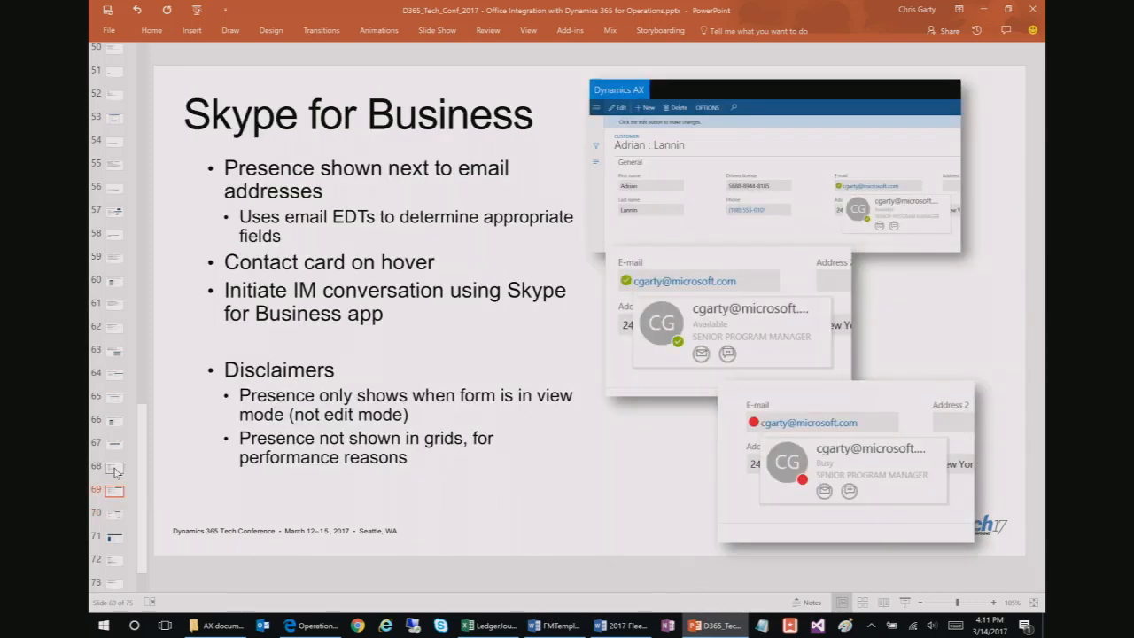
left_click(115, 468)
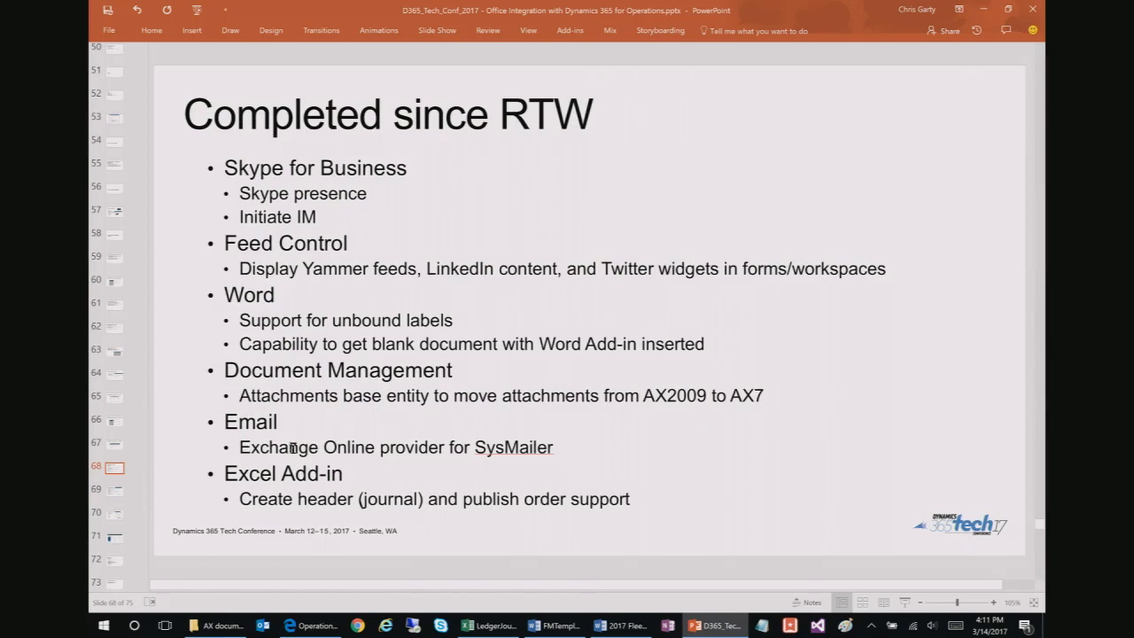